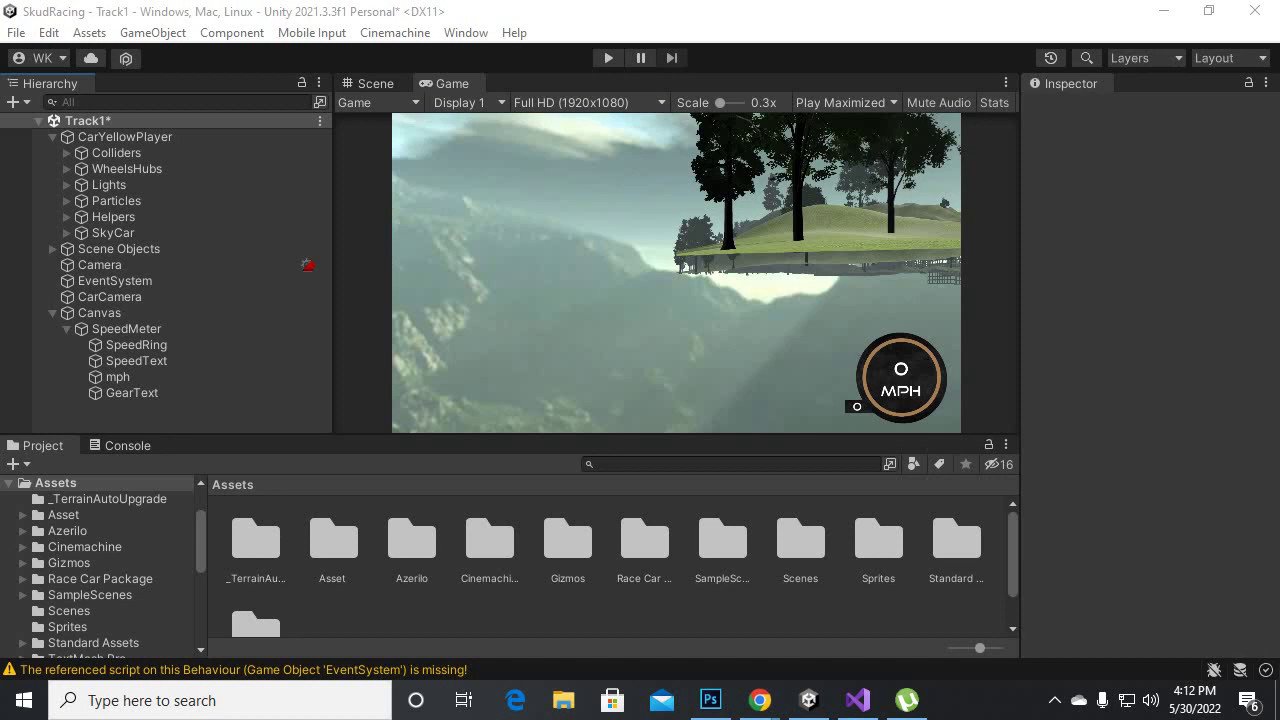
# - In the Scene view, create a UI Panel as a child of the Canvas
pyautogui.hotkey('ctrl', '1')
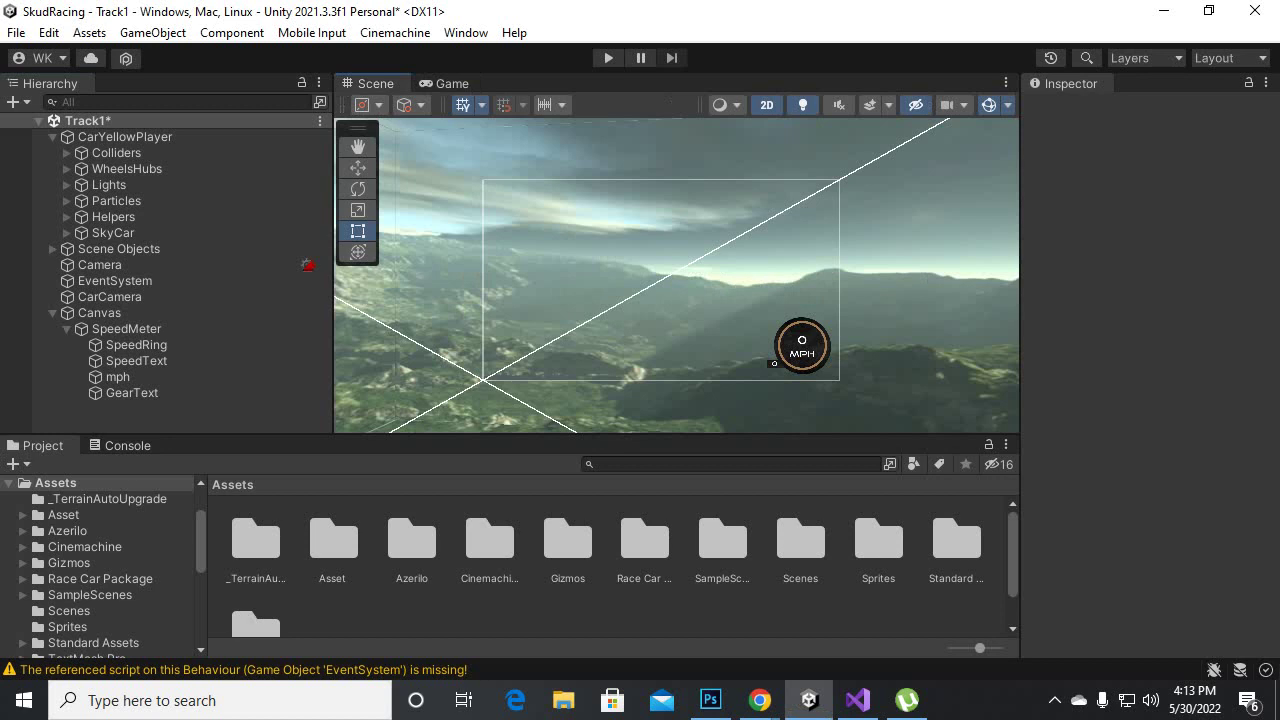
pyautogui.scroll(2, 729, 267)
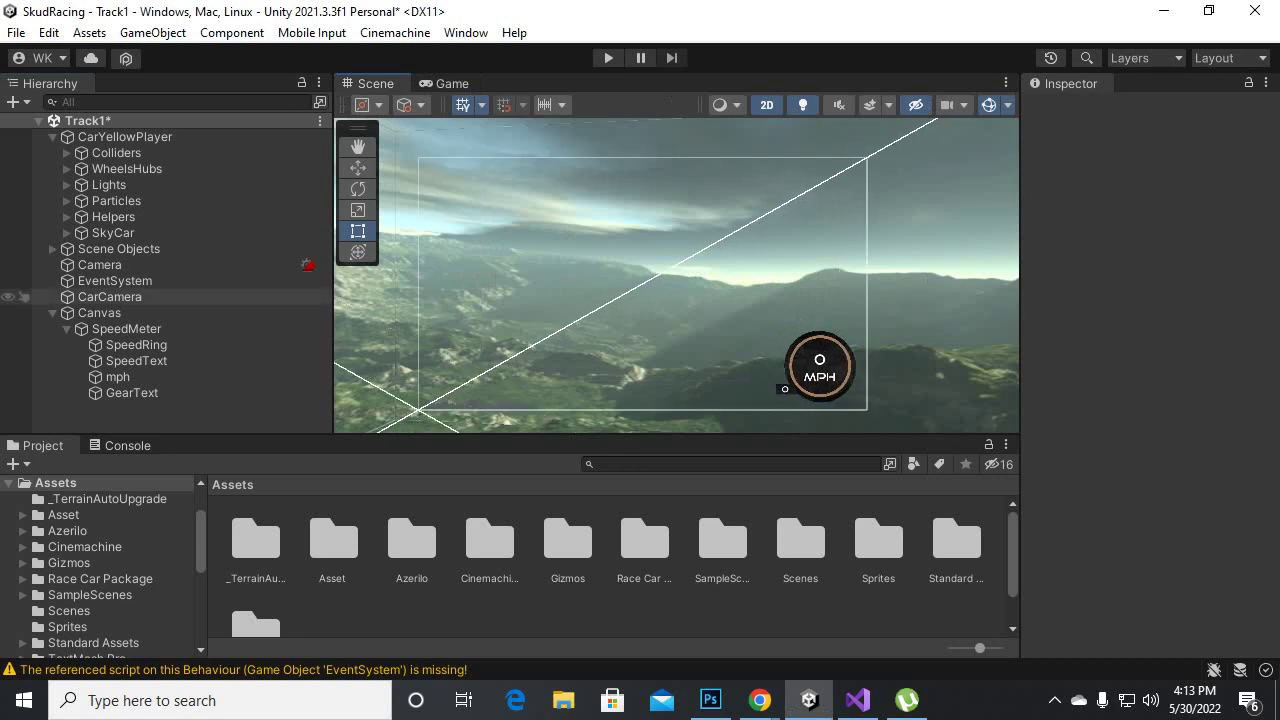
pyautogui.click(100, 312)
pyautogui.rightClick(104, 312)
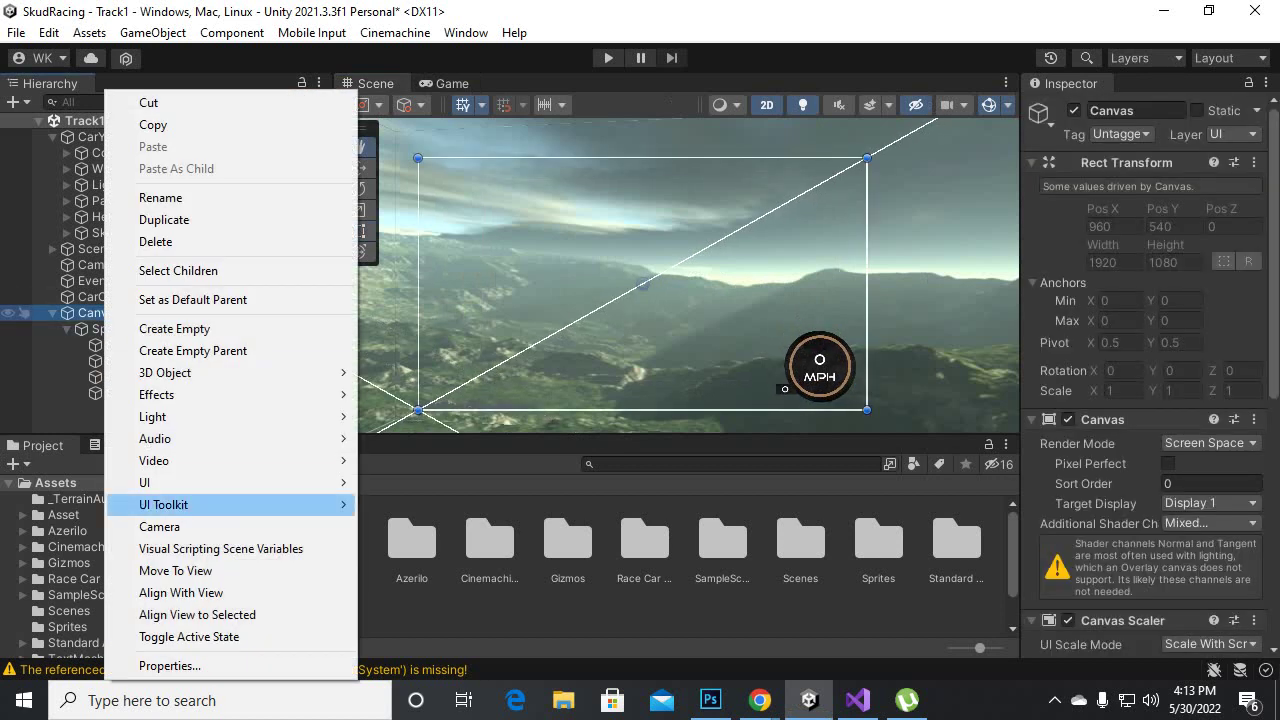
pyautogui.moveTo(200, 482)
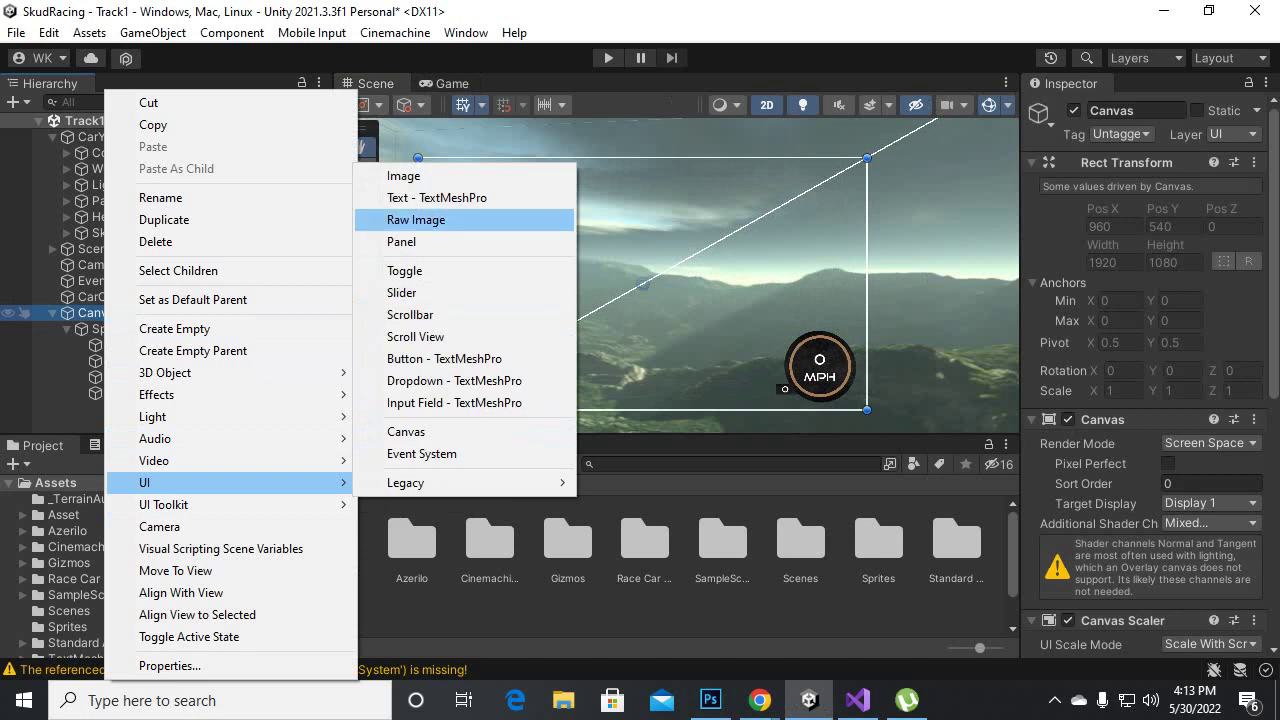
pyautogui.click(401, 242)
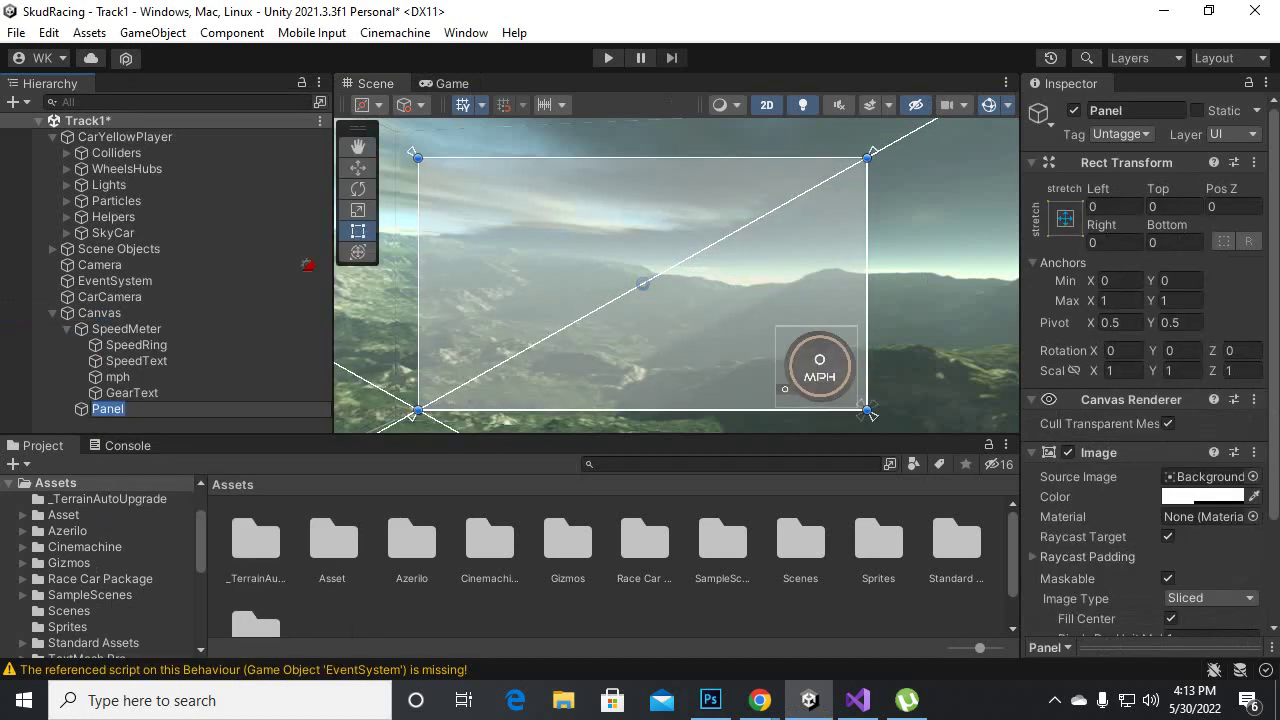
# - Rename the new panel to TopPanel
pyautogui.click(92, 409)
pyautogui.write('To')
pyautogui.write('p')
pyautogui.press('Return')
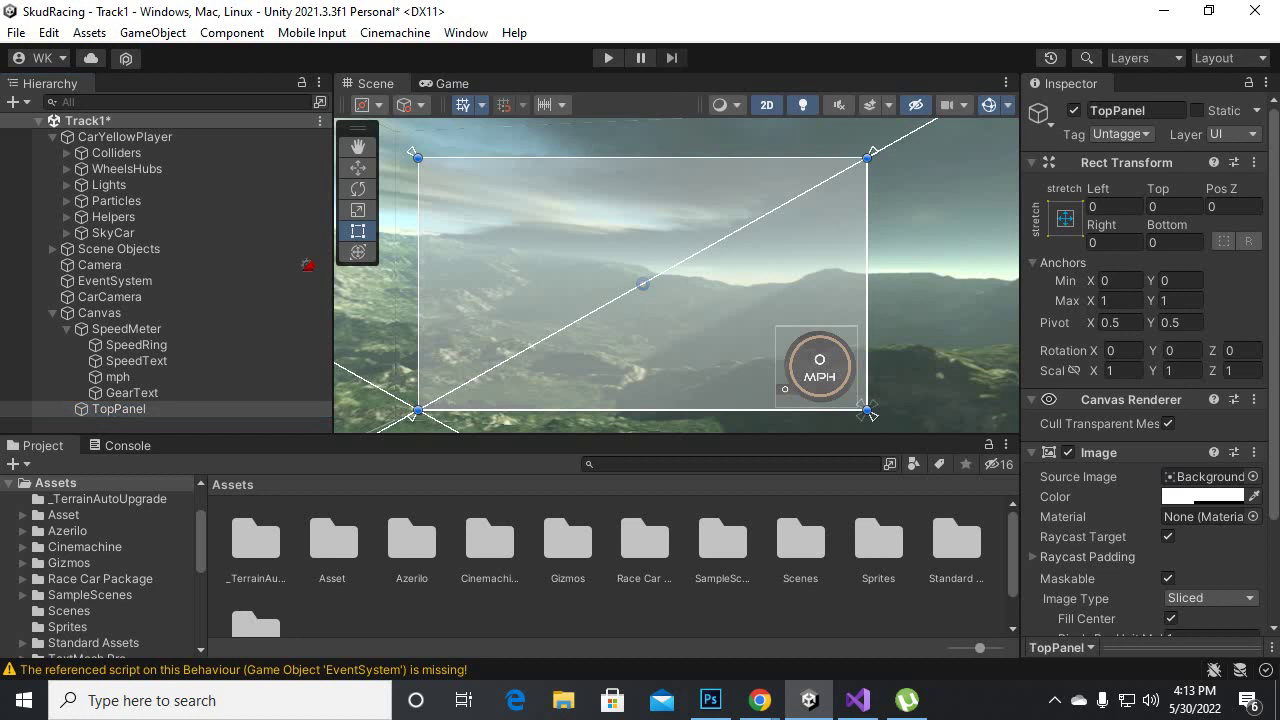
# - Scale TopPanel to 0.16 on Y and move it up to the top of the canvas
pyautogui.moveTo(1154, 370); pyautogui.dragTo(1126, 370)
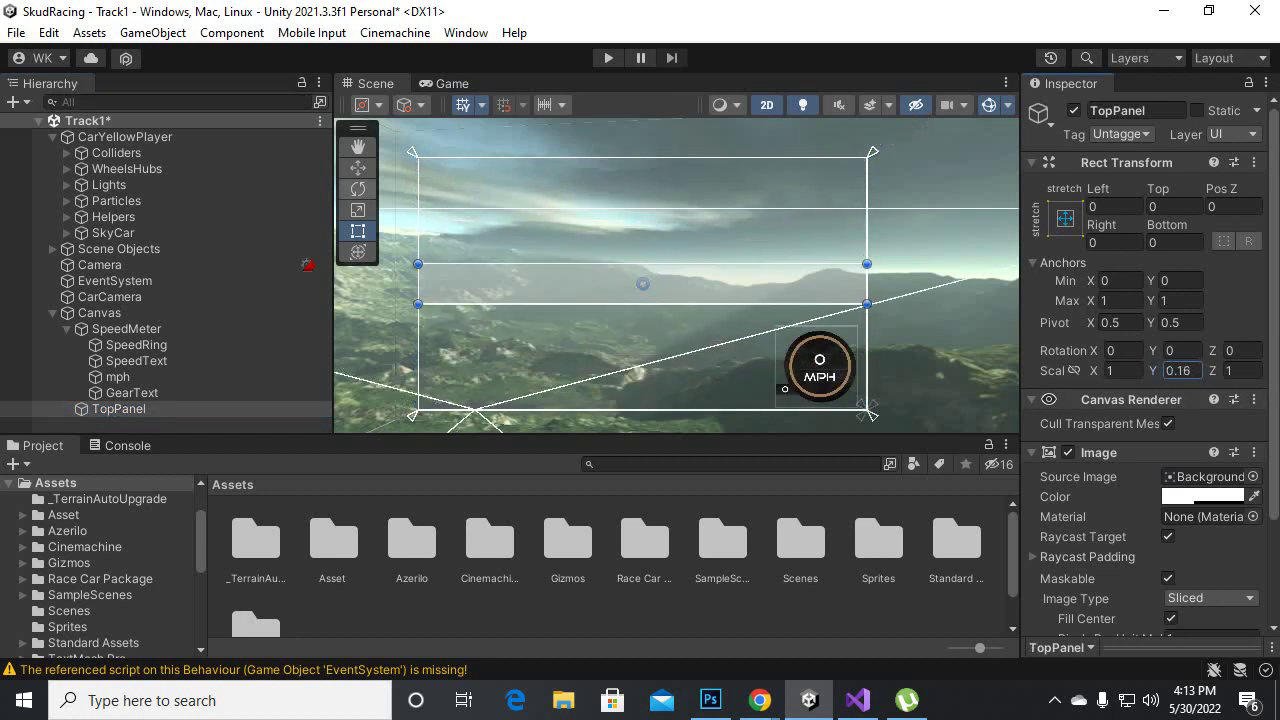
pyautogui.press('w')
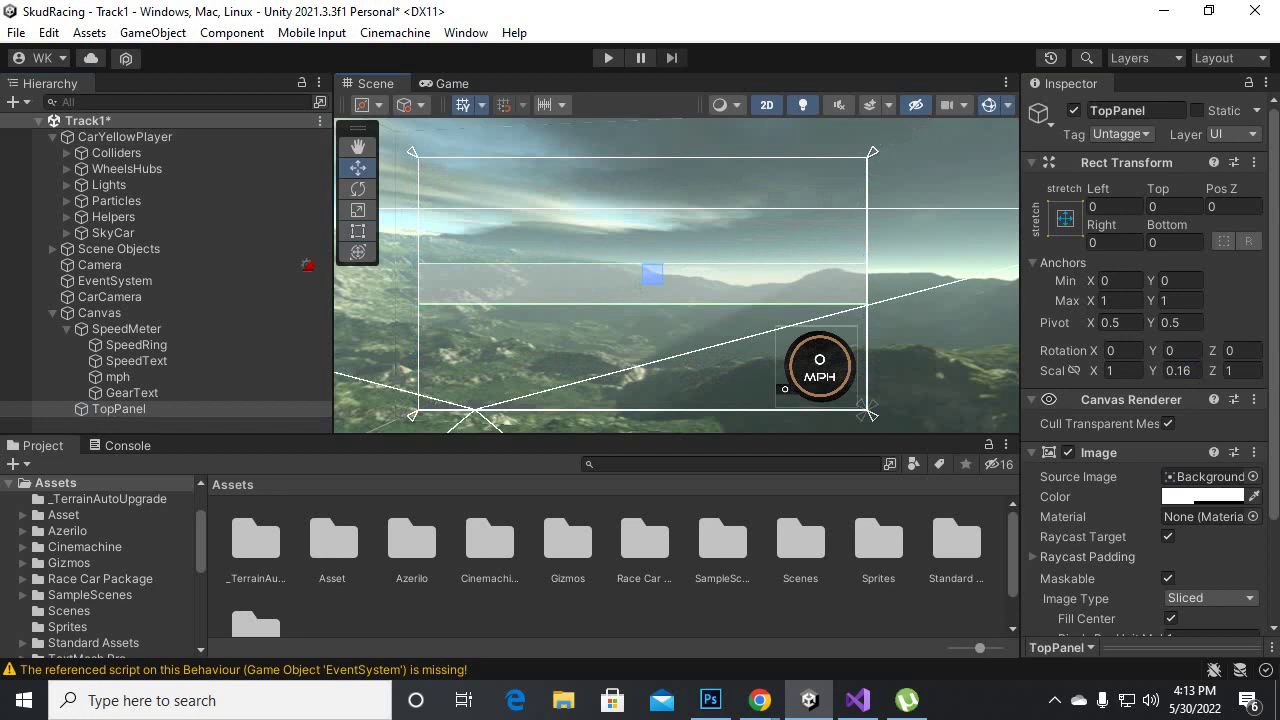
pyautogui.moveTo(652, 273); pyautogui.dragTo(652, 170)
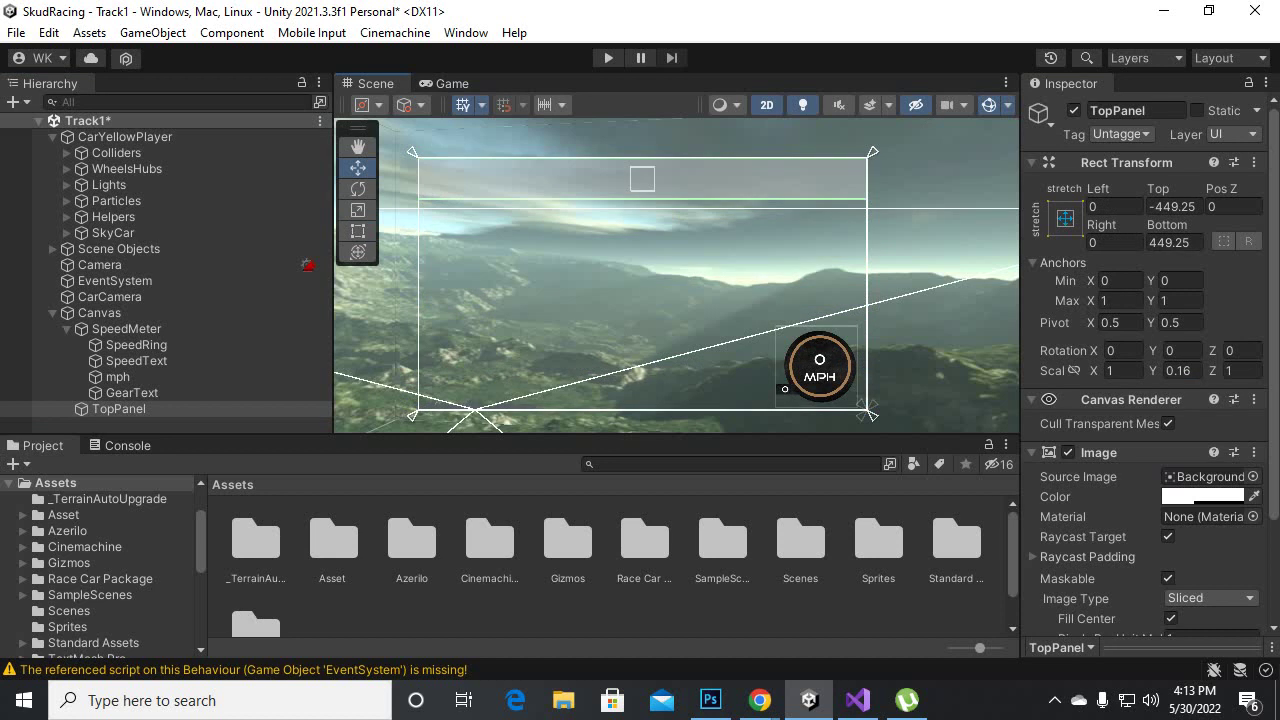
pyautogui.scroll(3, 652, 169)
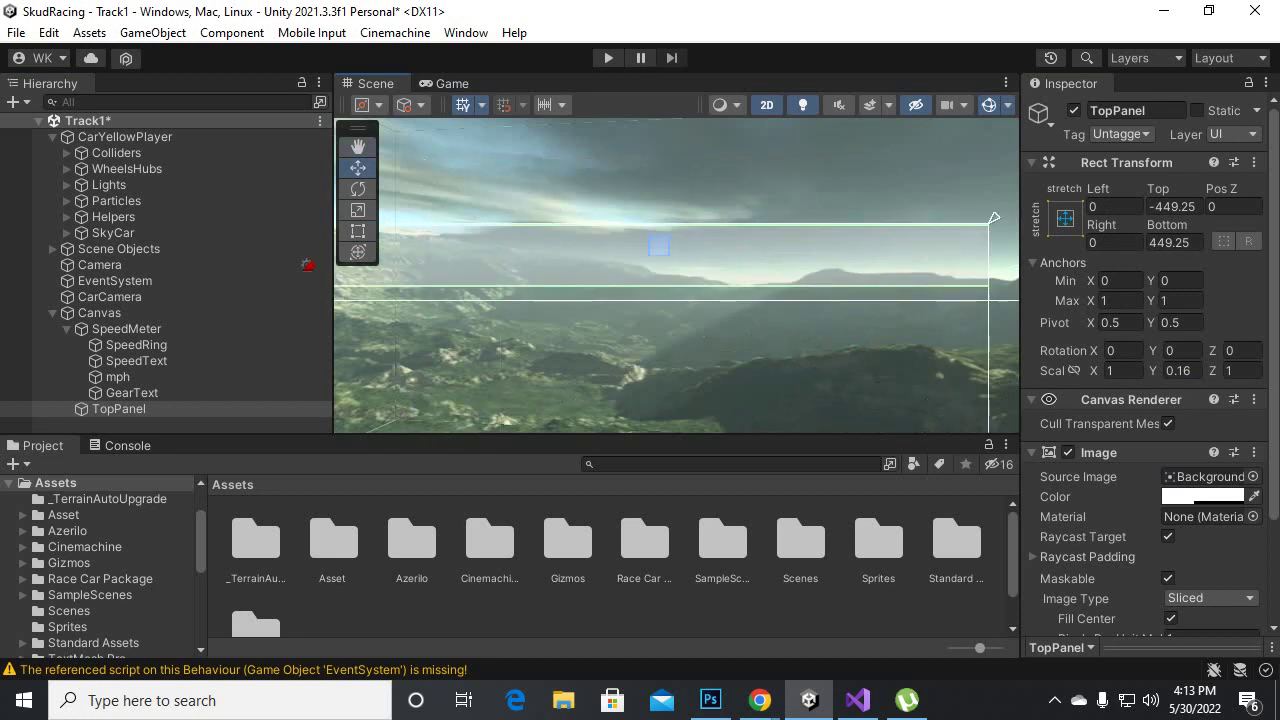
pyautogui.scroll(-1, 700, 250)
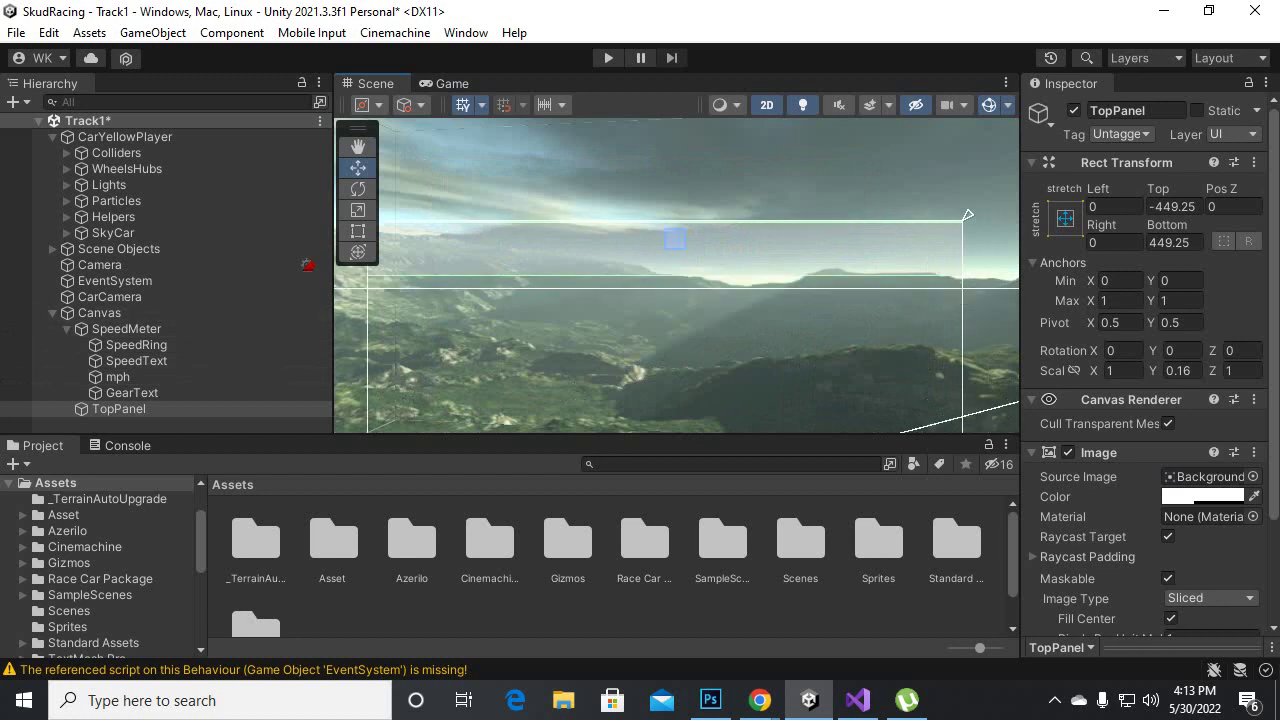
pyautogui.press('Left')
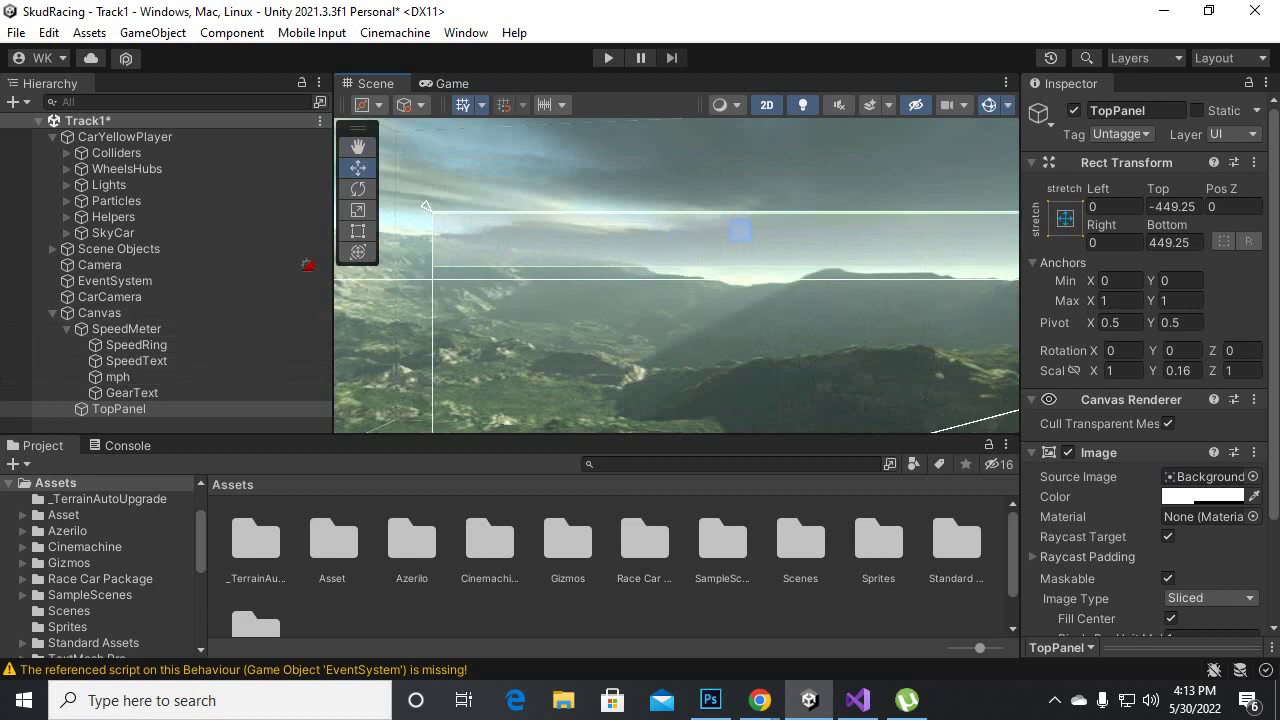
# - Set TopPanel's Image colour to black (RGB 0,0,0) with alpha 130
pyautogui.click(1203, 496)
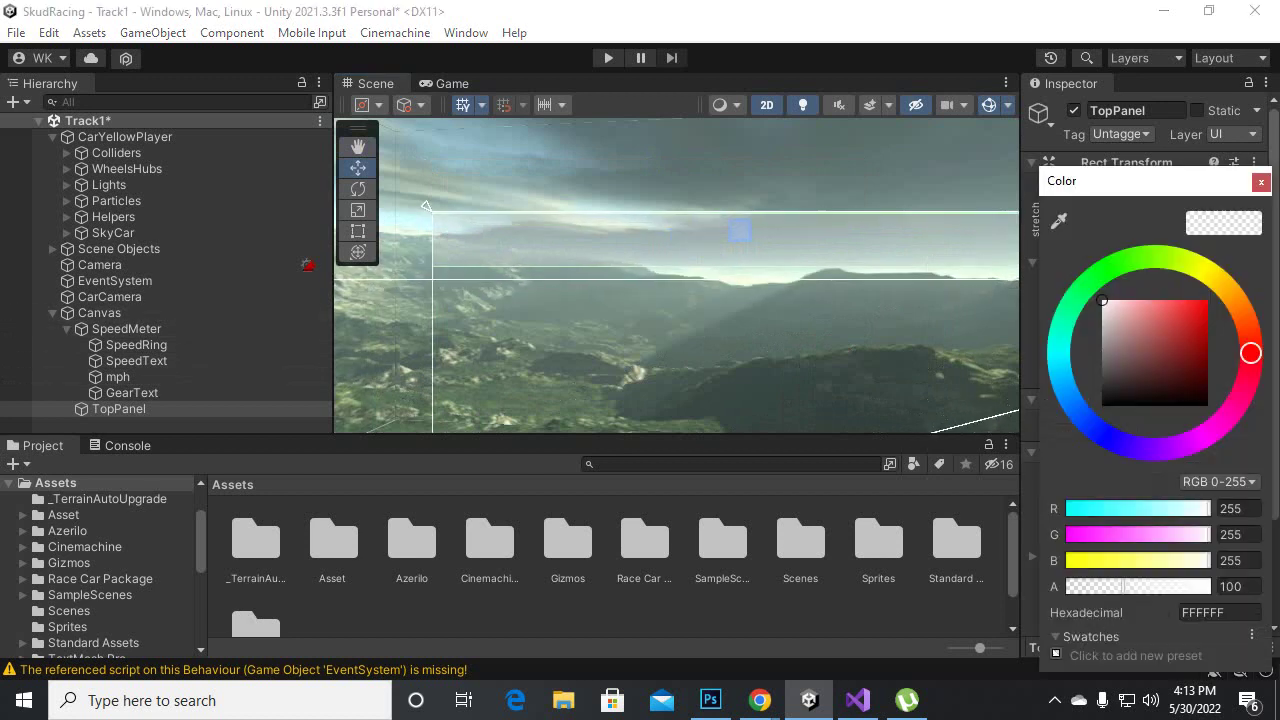
pyautogui.moveTo(1140, 370); pyautogui.dragTo(1102, 405)
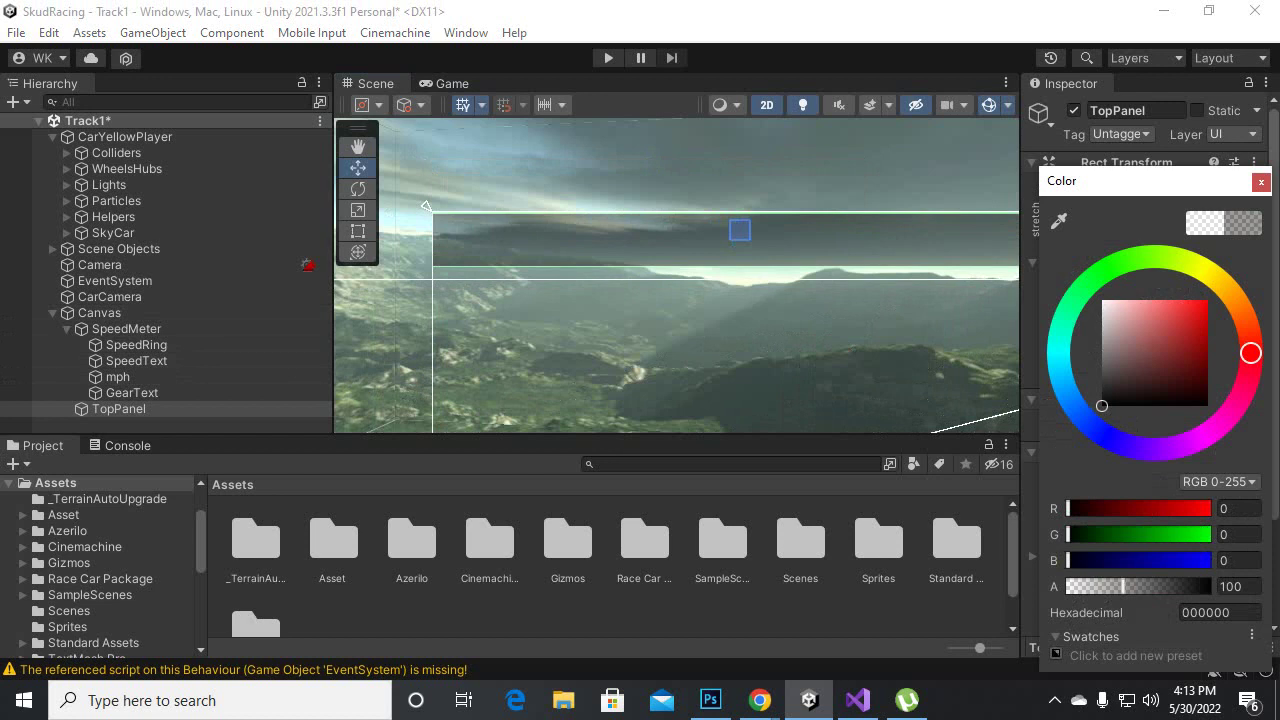
pyautogui.click(1232, 586)
pyautogui.write('150')
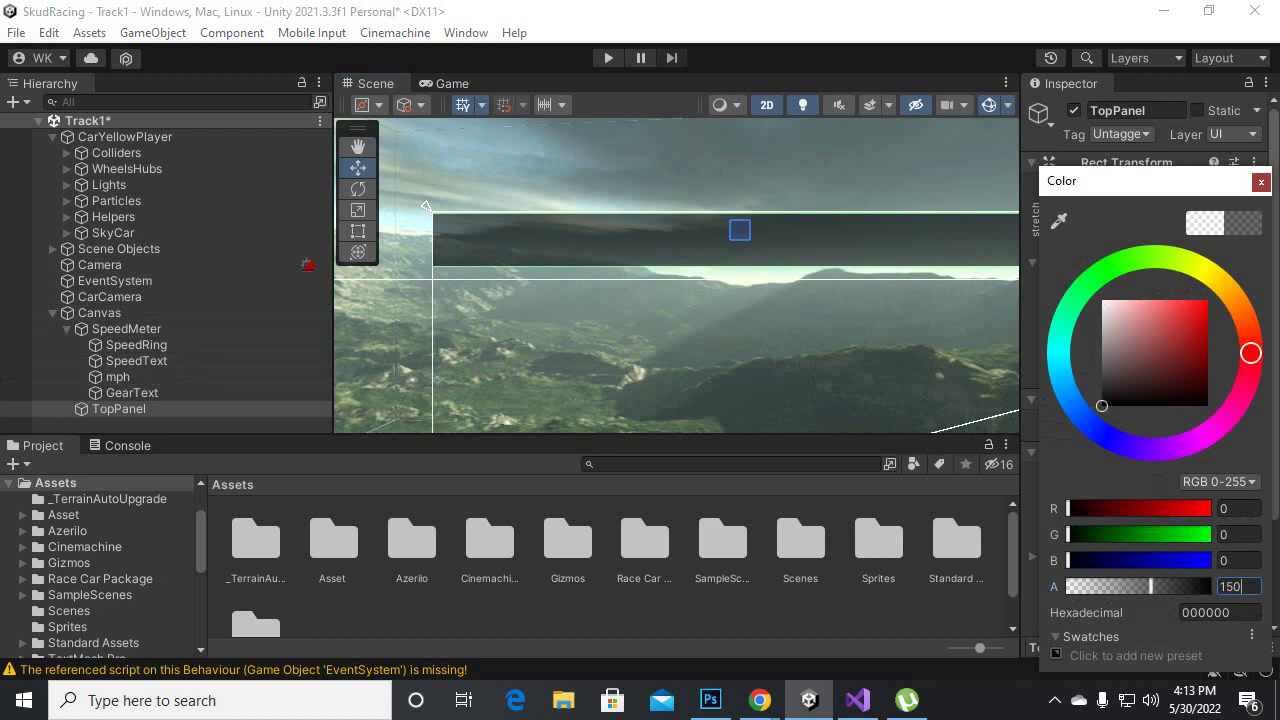
pyautogui.hotkey('ctrl', 'a')
pyautogui.write('130')
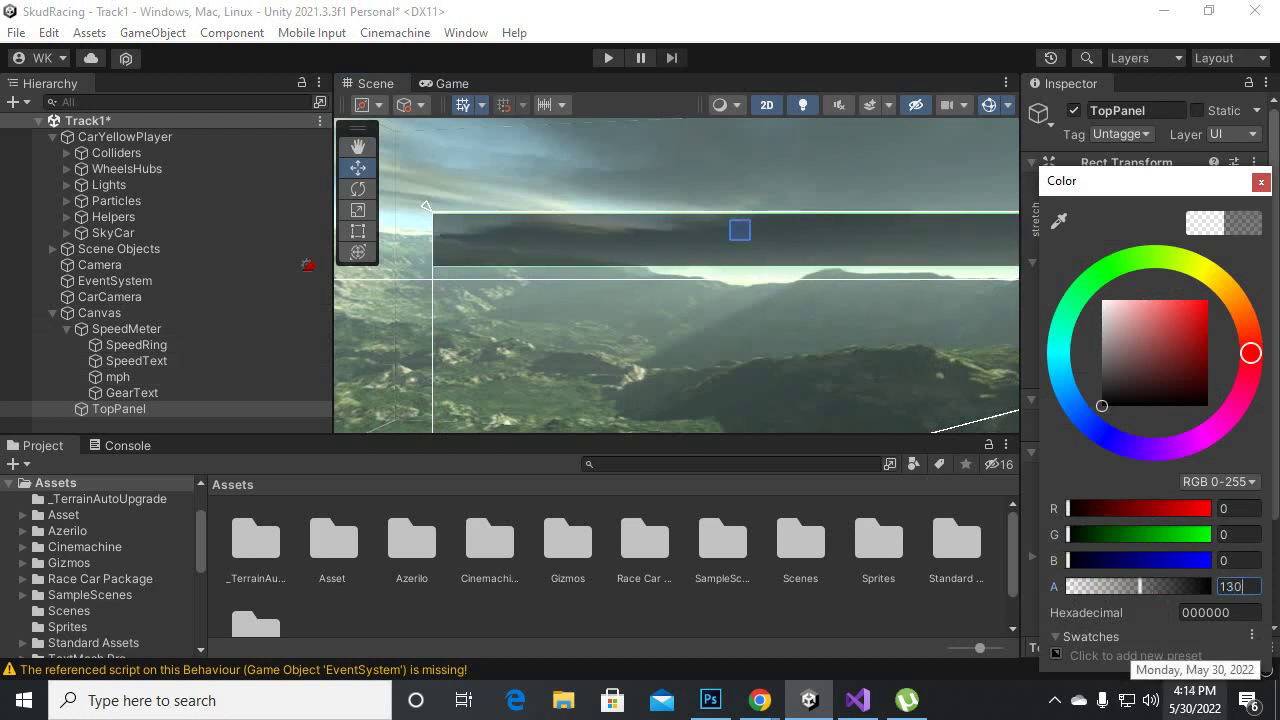
pyautogui.press('Return')
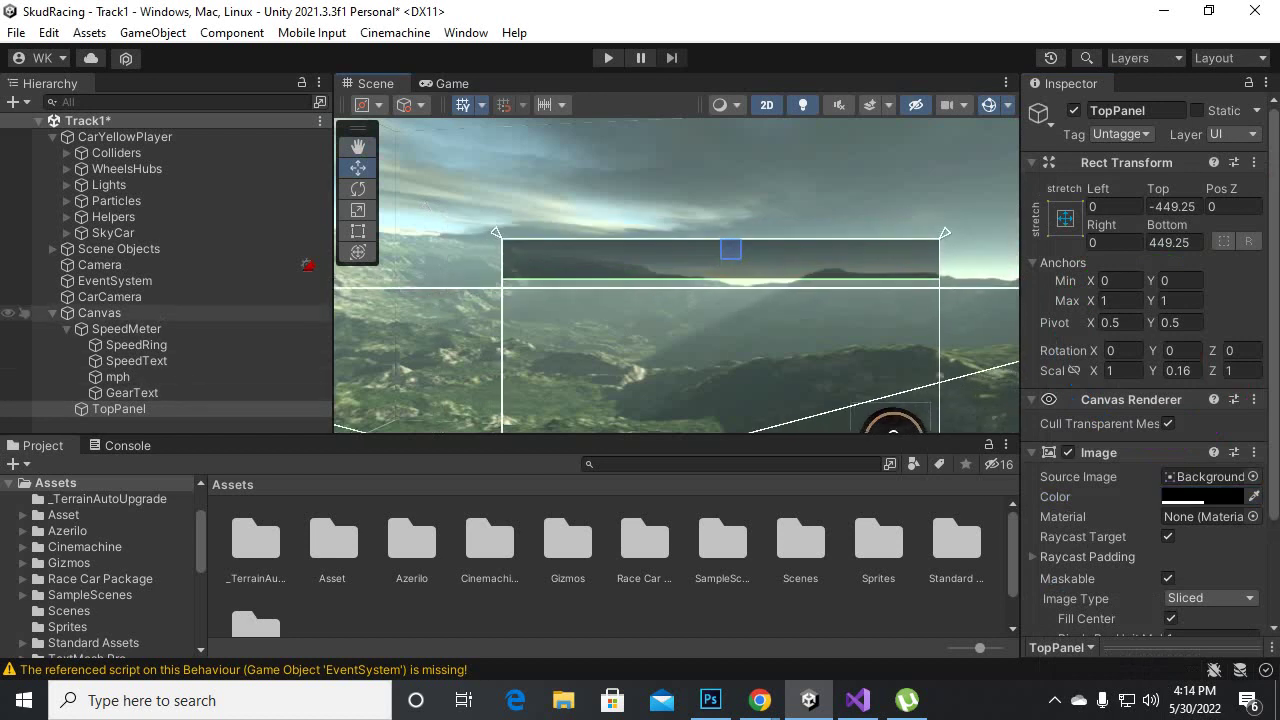
# - Add a UI > Legacy > Text object under the Canvas
pyautogui.rightClick(100, 312)
pyautogui.moveTo(200, 482)
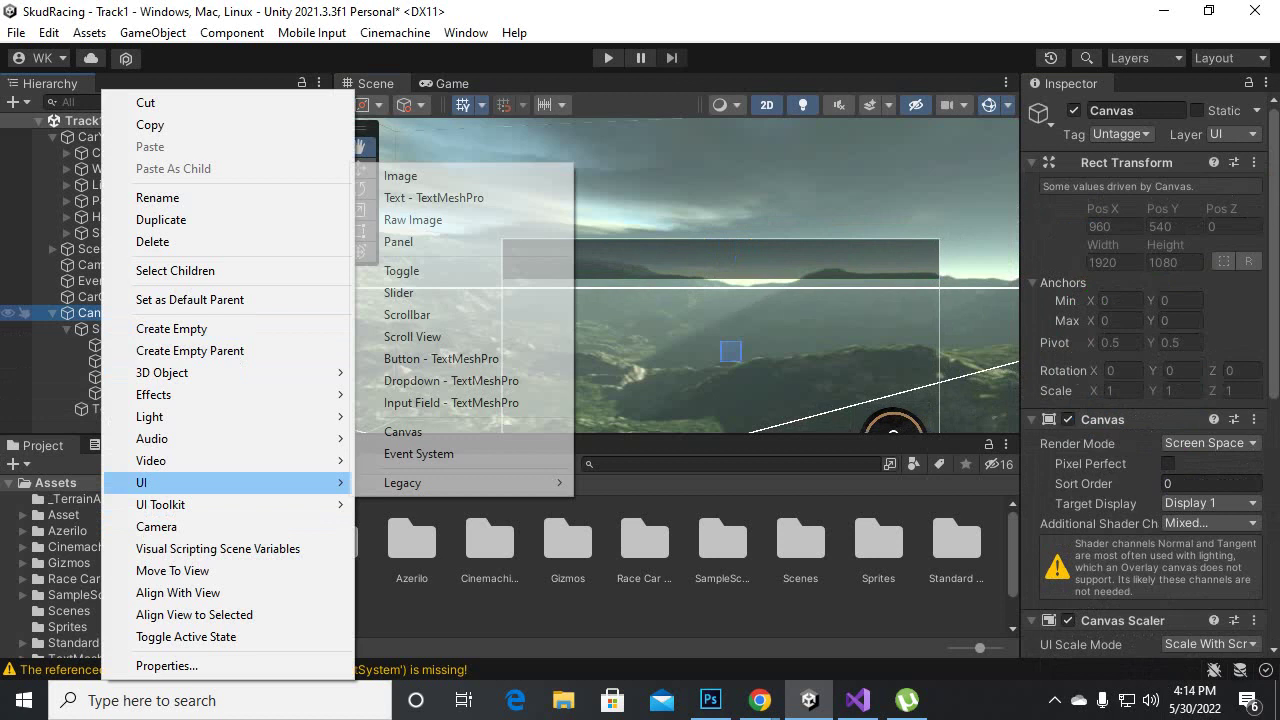
pyautogui.moveTo(470, 482)
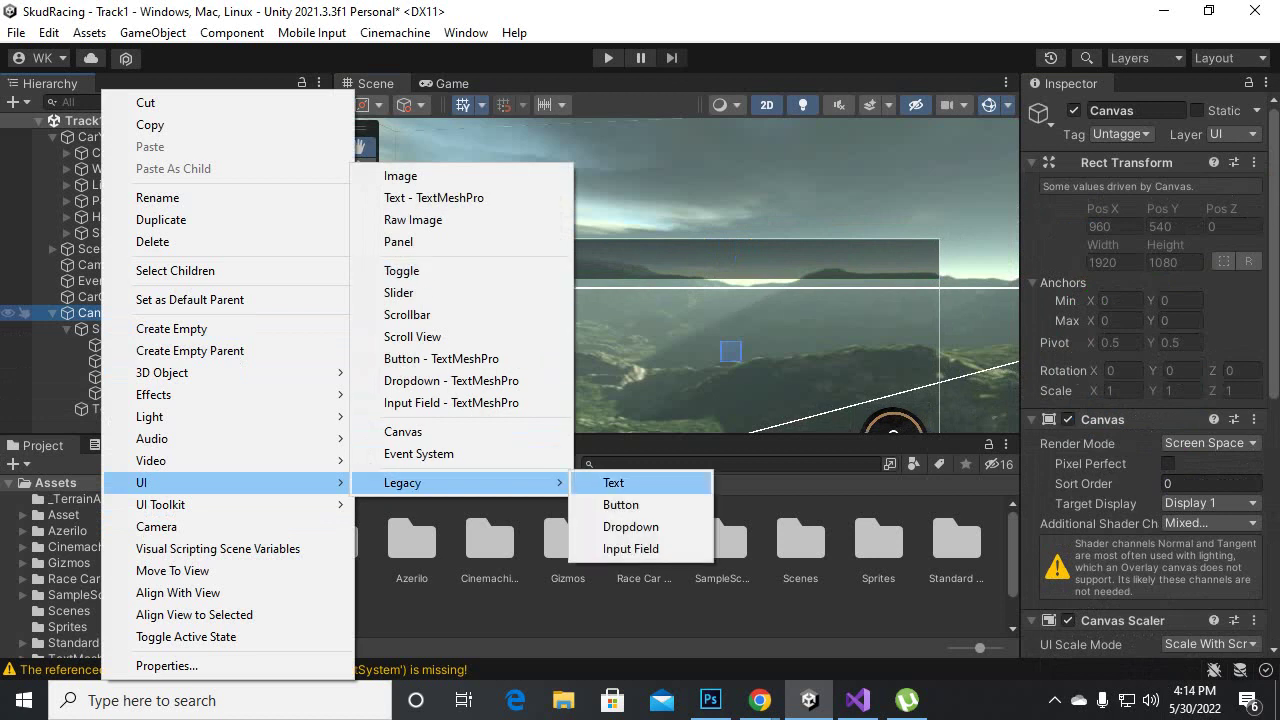
pyautogui.click(613, 482)
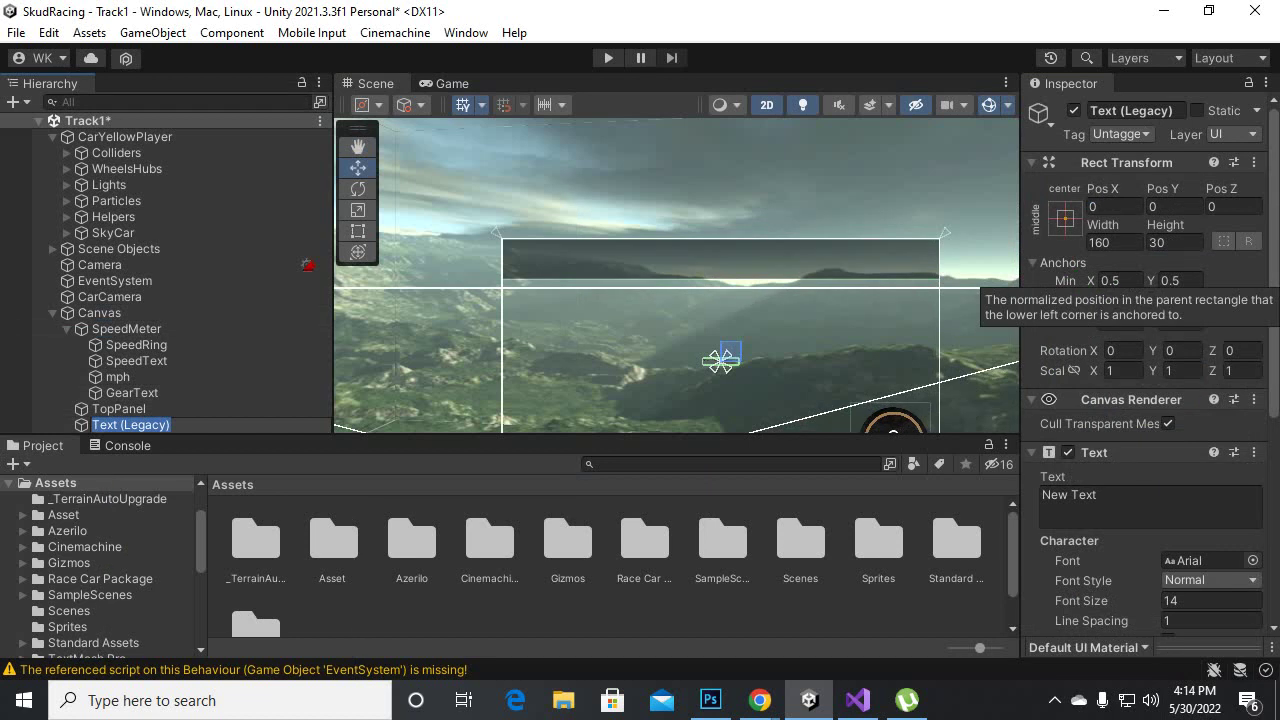
# - Rename the new text object to Positionlabel
pyautogui.click(1131, 110)
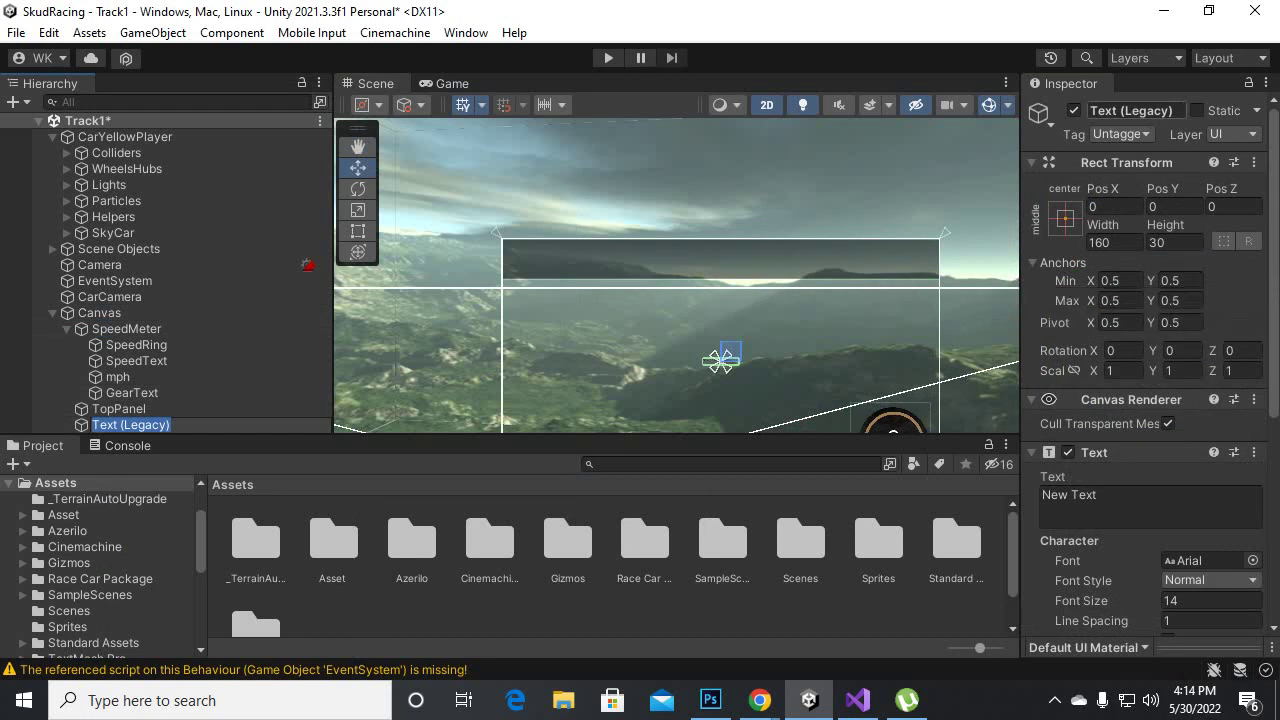
pyautogui.write('Spee')
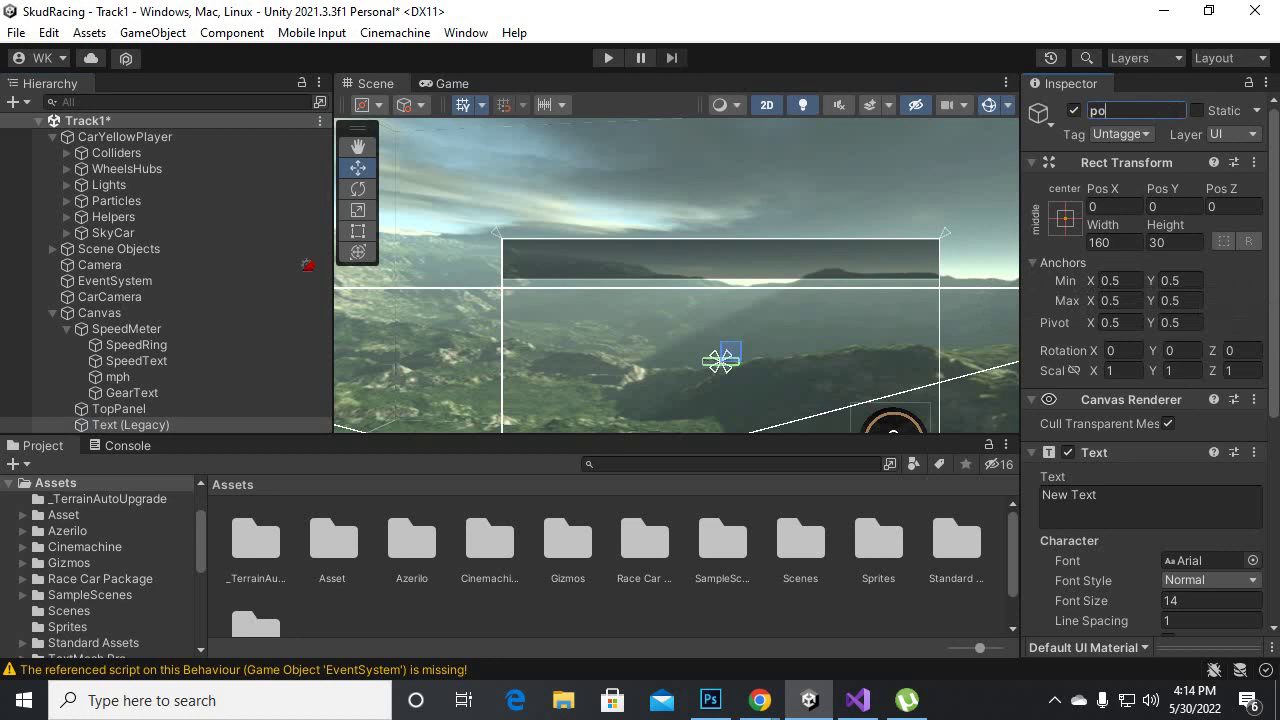
pyautogui.write('d')
pyautogui.press('BackSpace')
pyautogui.press('BackSpace')
pyautogui.press('BackSpace')
pyautogui.write('Positio')
pyautogui.write('n')
pyautogui.press('BackSpace')
pyautogui.press('BackSpace')
pyautogui.write('onla')
pyautogui.write('bel')
pyautogui.press('Return')
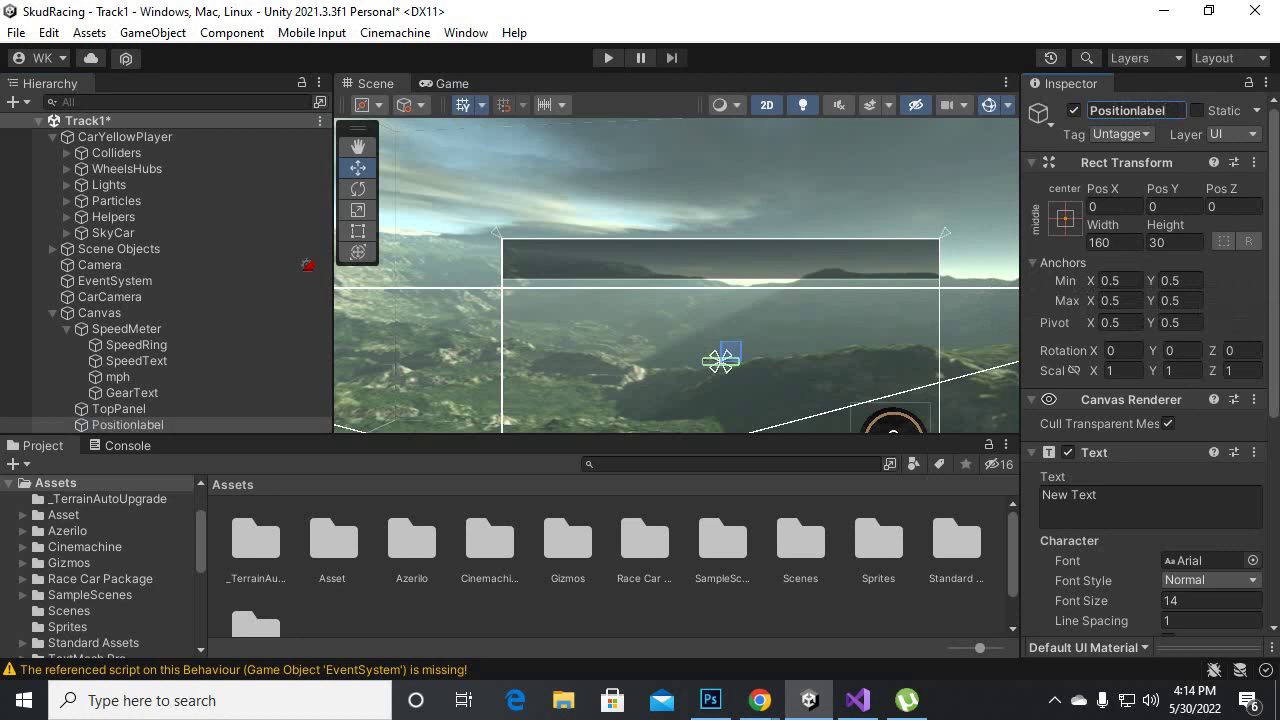
# - Change the label text to 'Position' and apply the good times rg font
pyautogui.click(1100, 500)
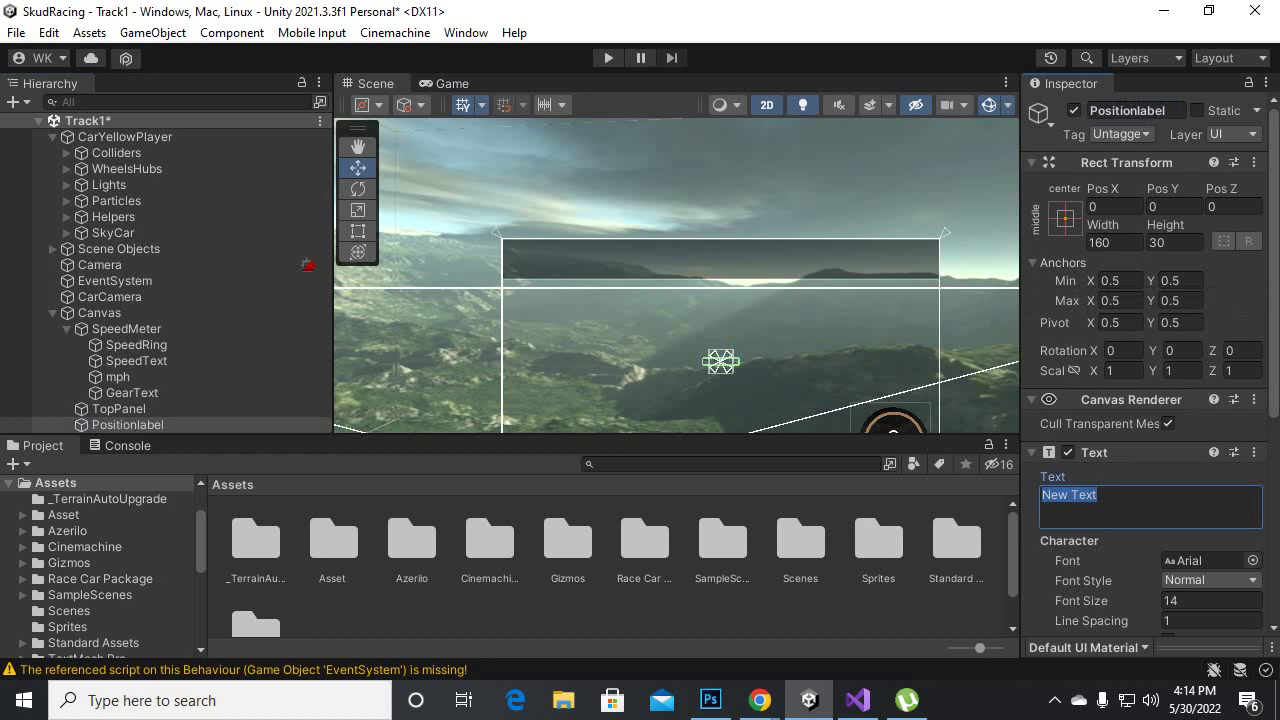
pyautogui.write('Positio')
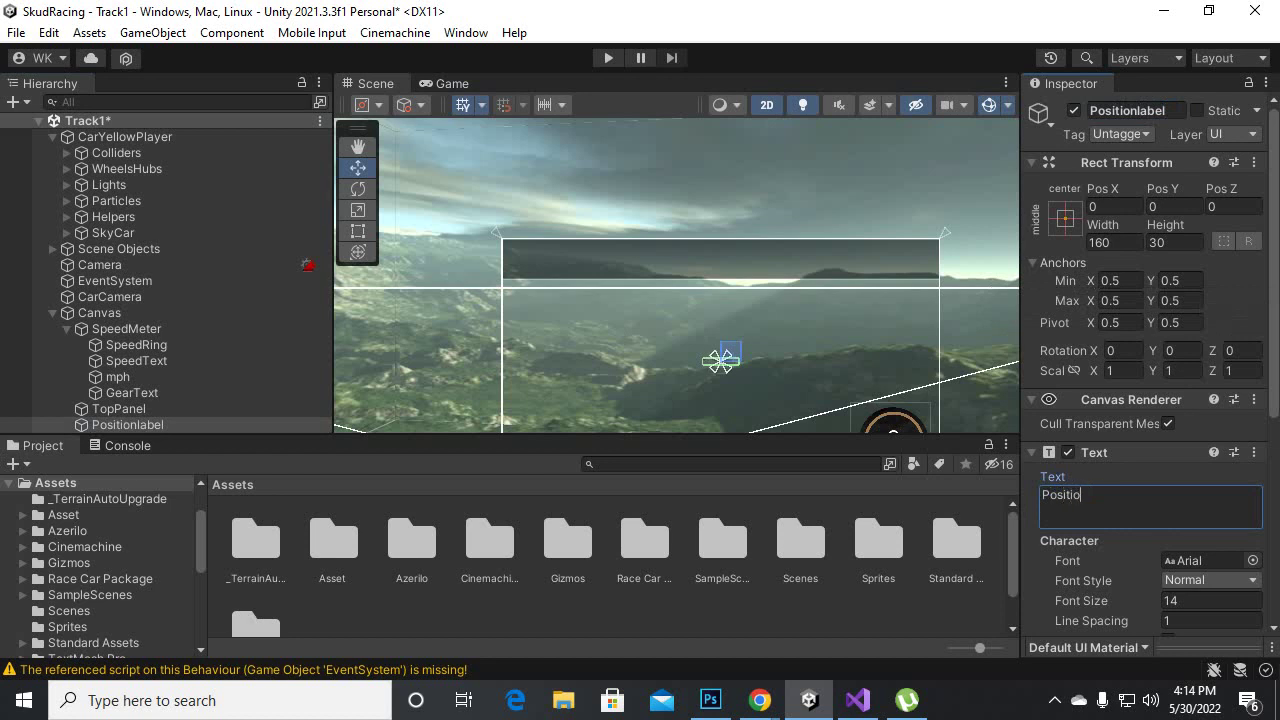
pyautogui.write('n')
pyautogui.scroll(-2, 1150, 400)
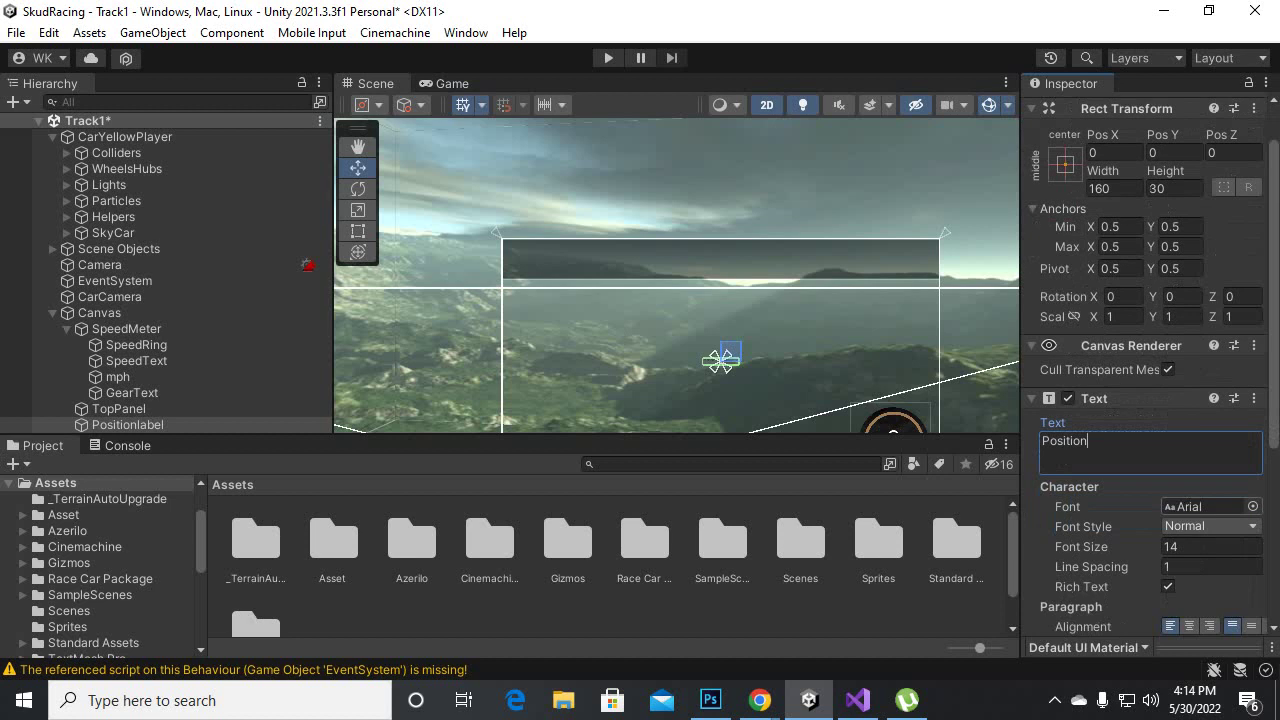
pyautogui.scroll(-1, 1150, 400)
pyautogui.click(1252, 452)
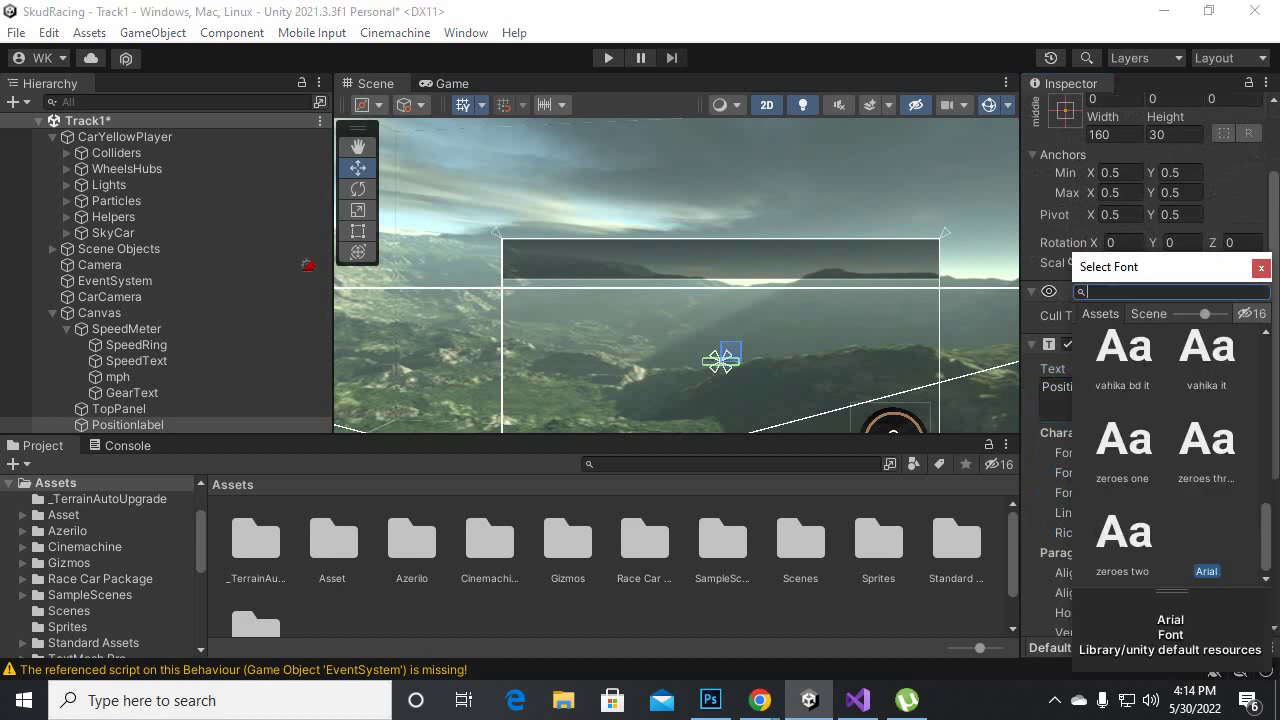
pyautogui.scroll(5, 1175, 458)
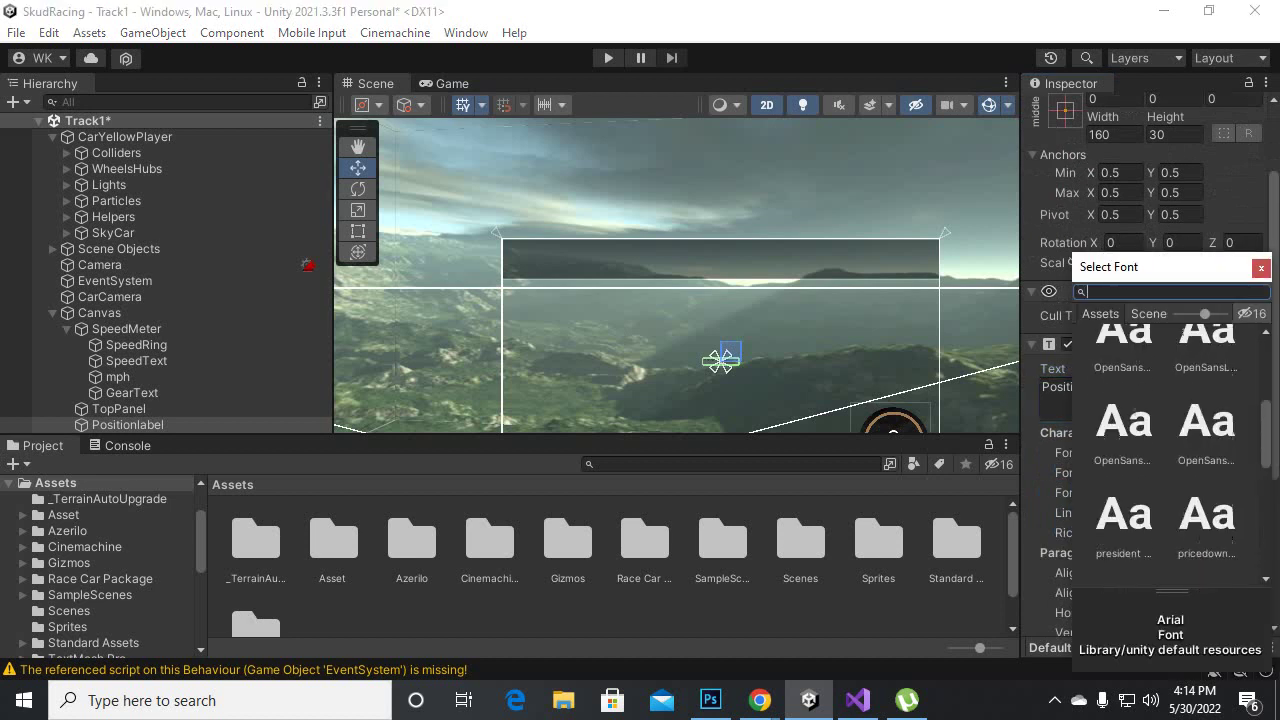
pyautogui.click(1207, 465)
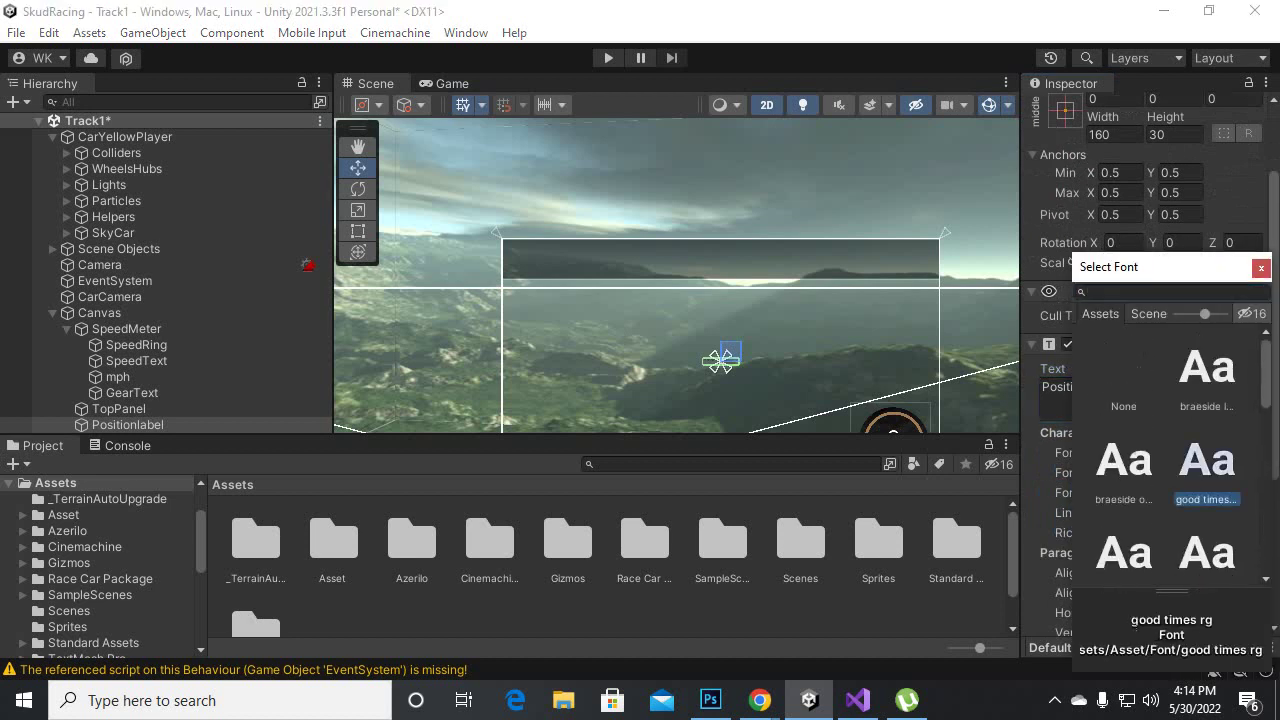
pyautogui.doubleClick(1207, 465)
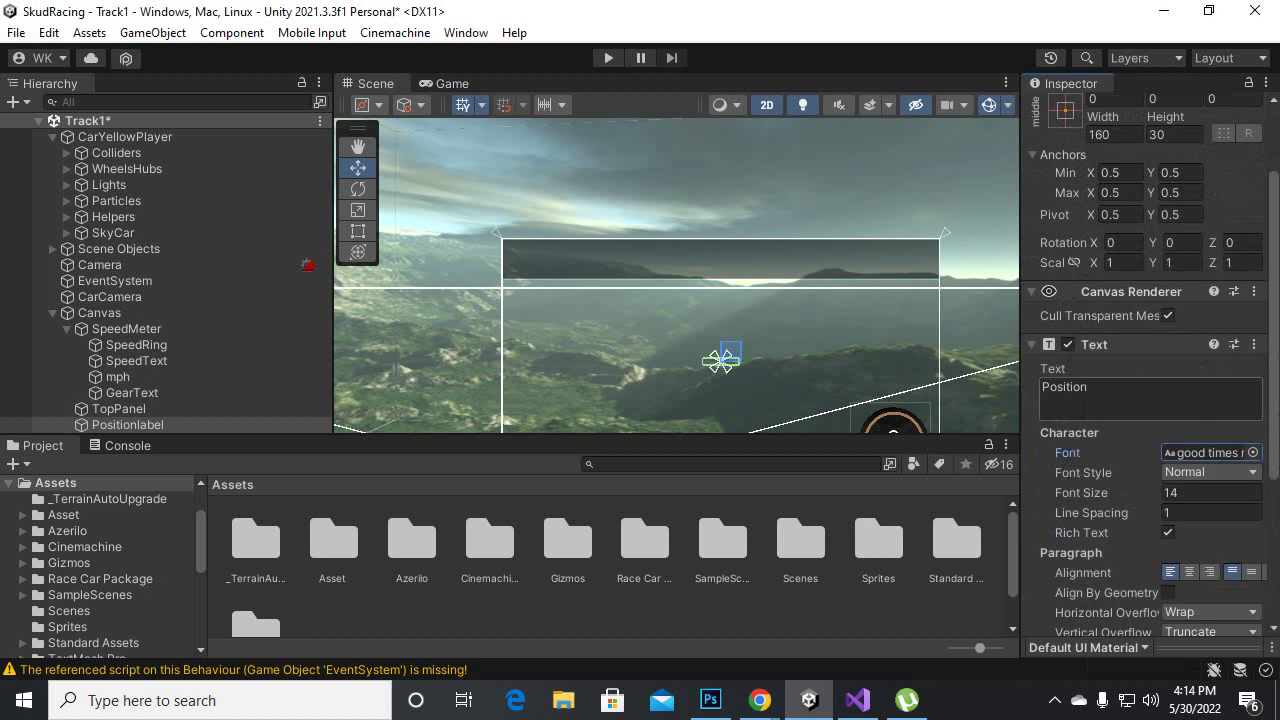
# - Keep the text white, set font size 36, and set both overflows to Overflow
pyautogui.scroll(-2, 1150, 400)
pyautogui.scroll(-1, 1190, 464)
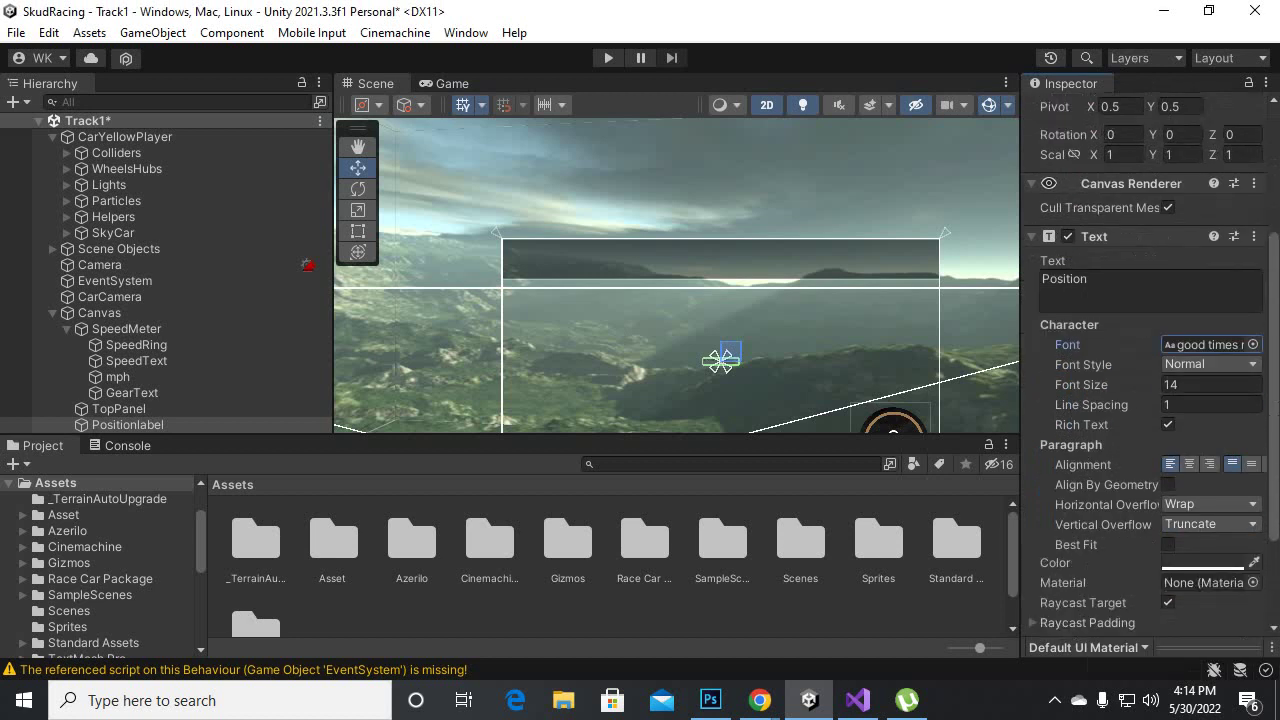
pyautogui.scroll(-1, 1168, 484)
pyautogui.click(1205, 510)
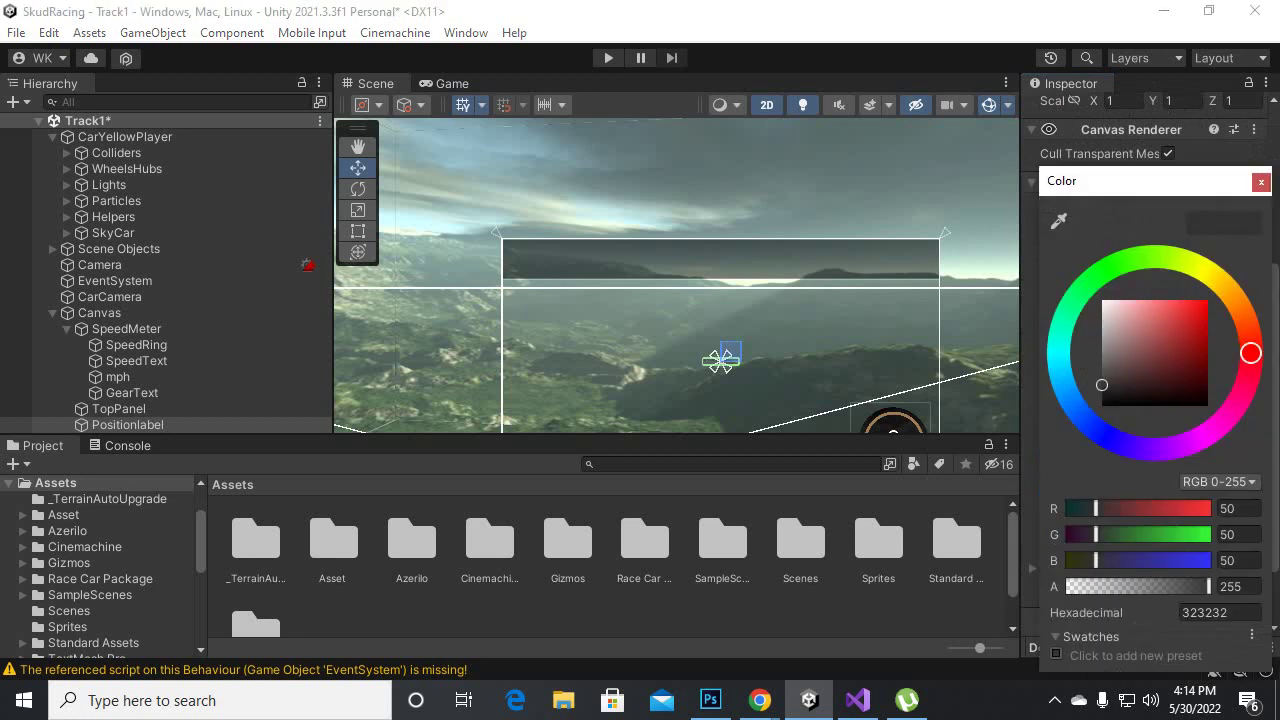
pyautogui.click(1261, 181)
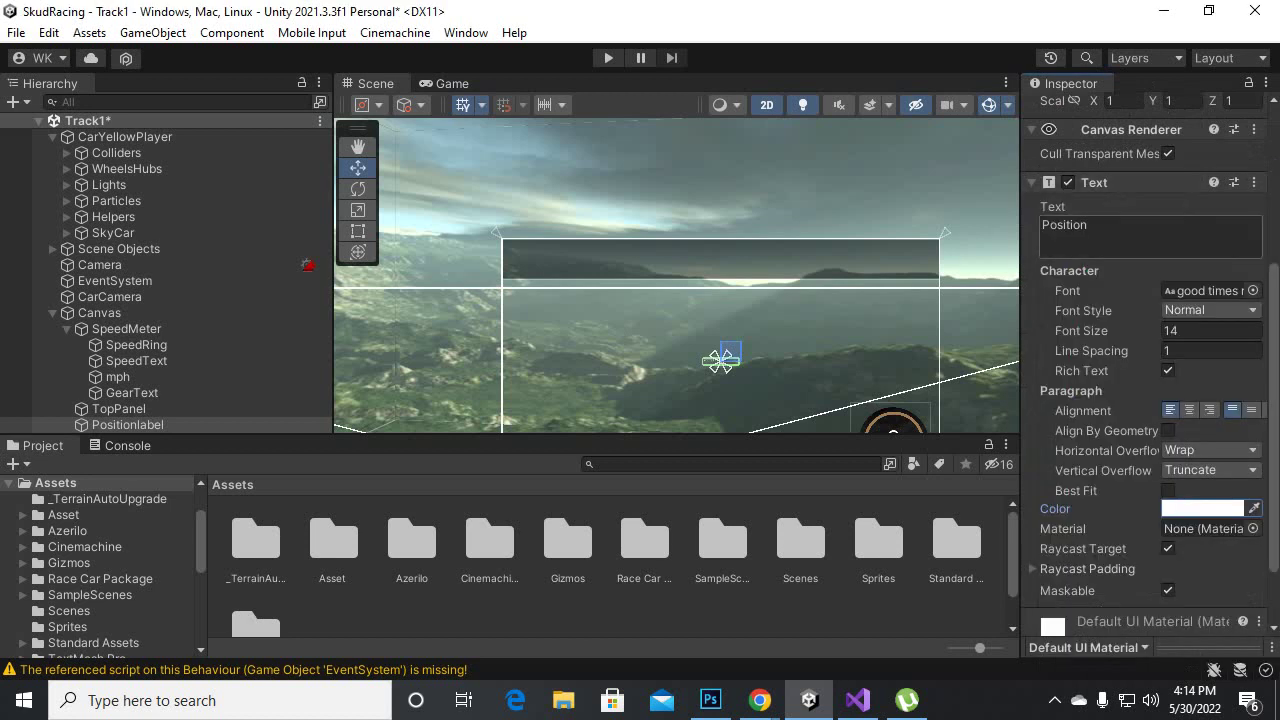
pyautogui.click(1210, 330)
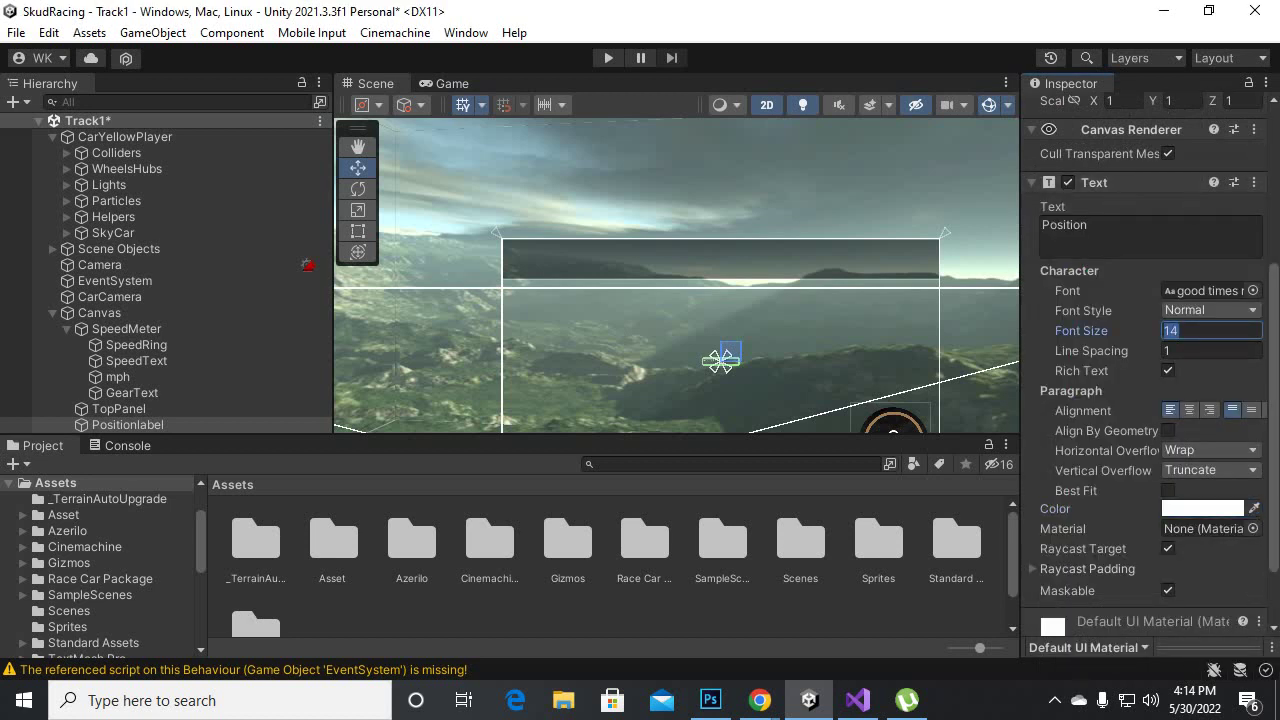
pyautogui.write('36')
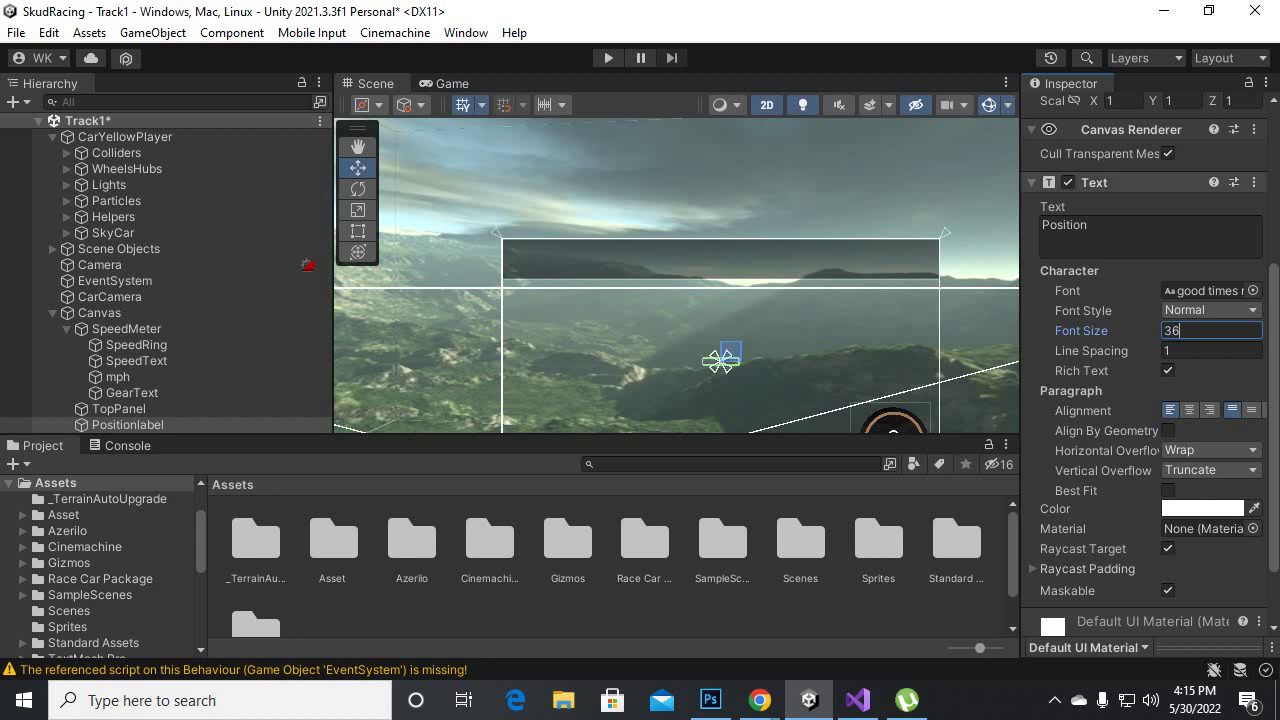
pyautogui.click(1210, 450)
pyautogui.click(1255, 494)
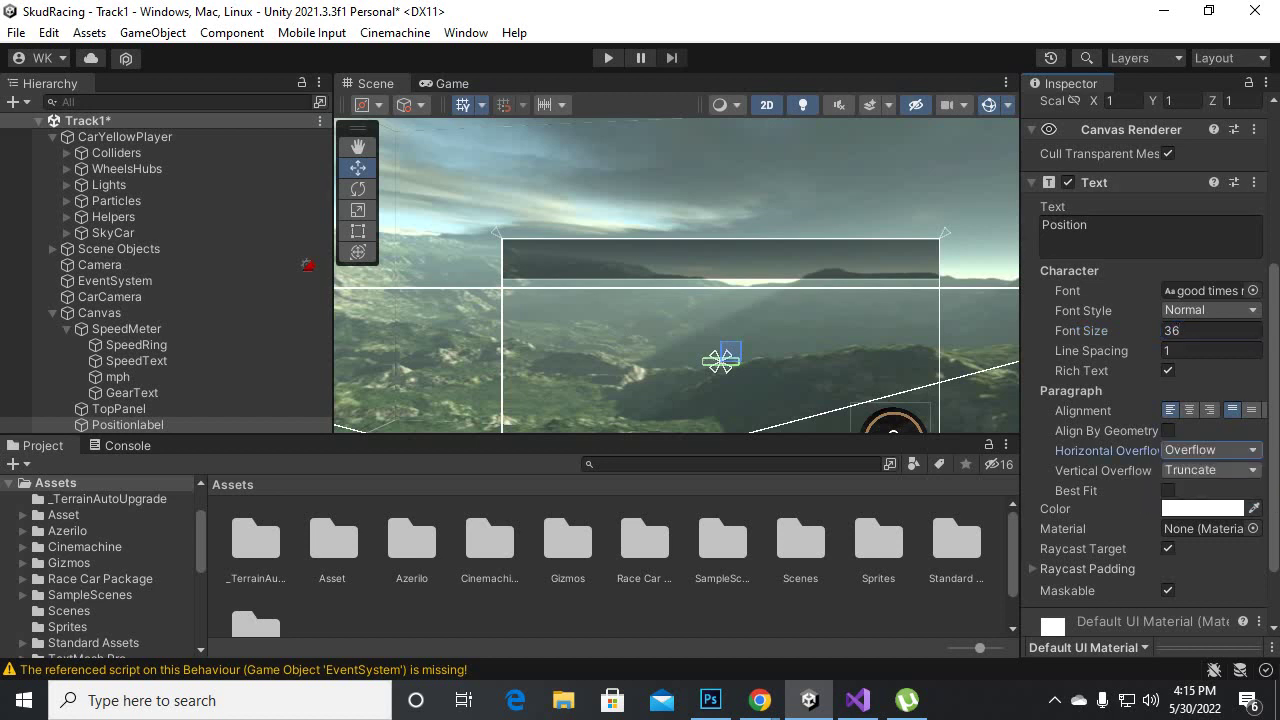
pyautogui.click(1210, 470)
pyautogui.click(1200, 514)
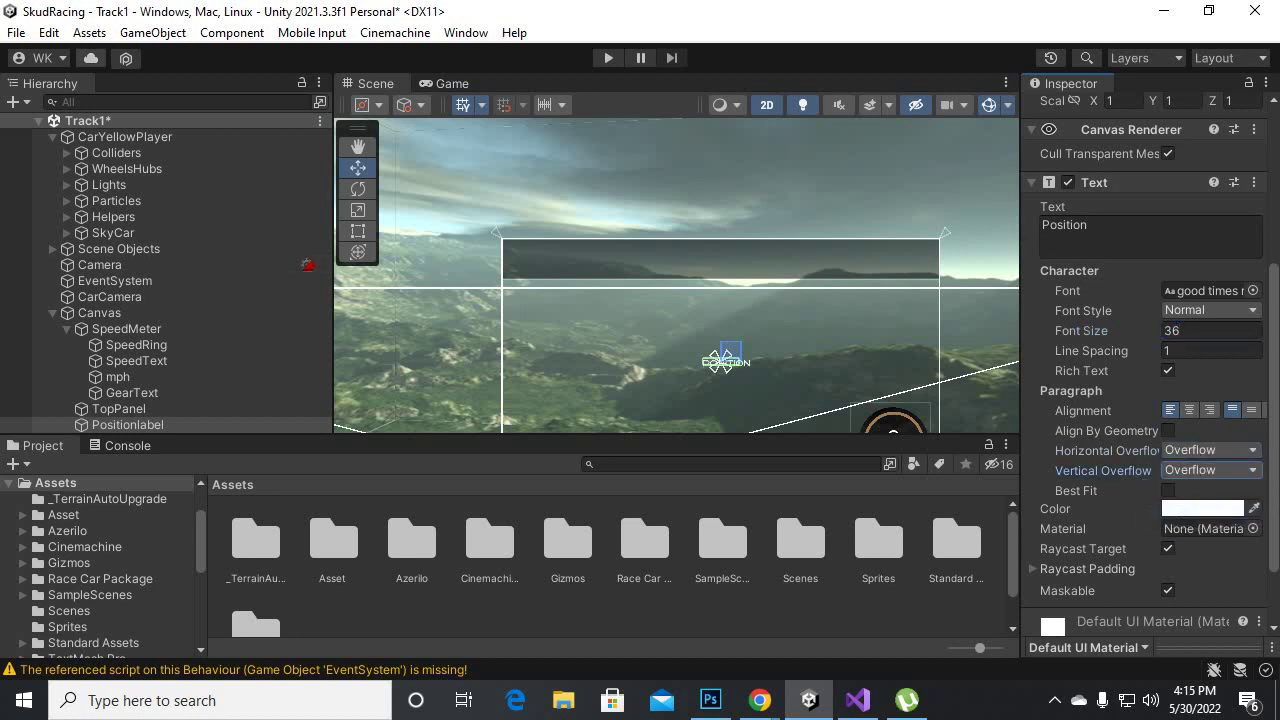
# - Move the POSITION label to the upper left of the top panel
pyautogui.press('f')
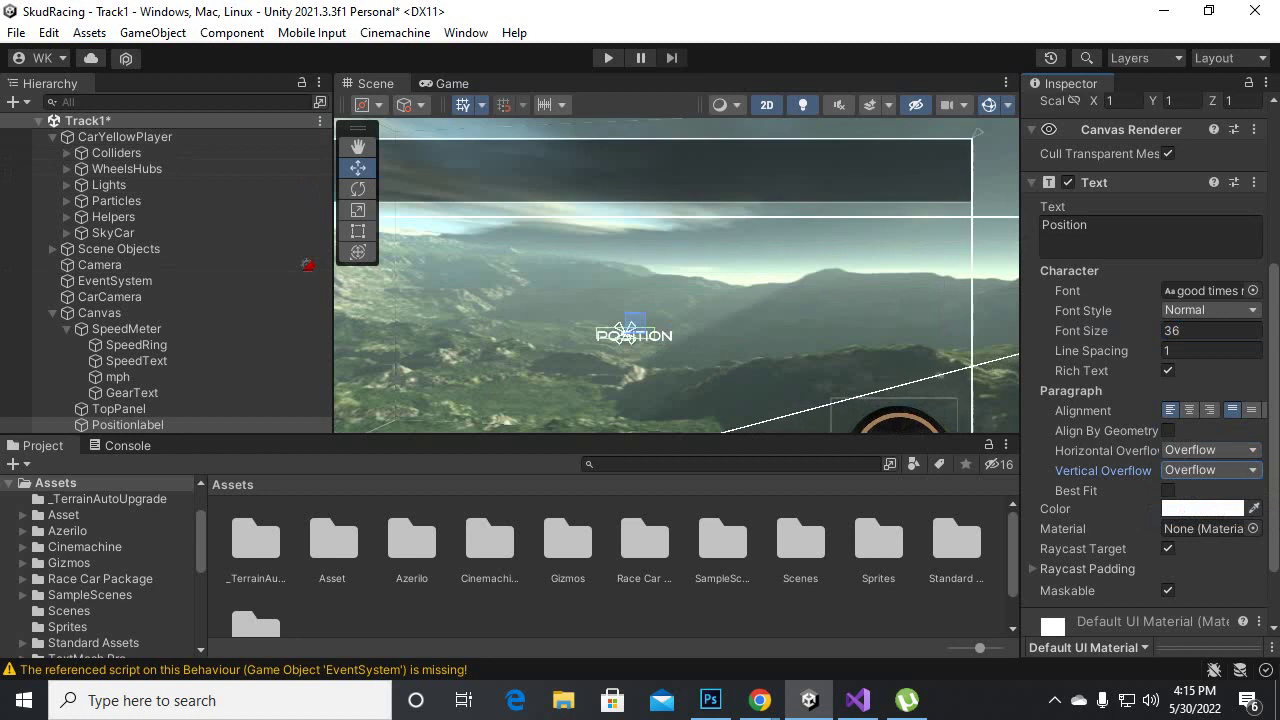
pyautogui.moveTo(630, 330); pyautogui.dragTo(650, 152)
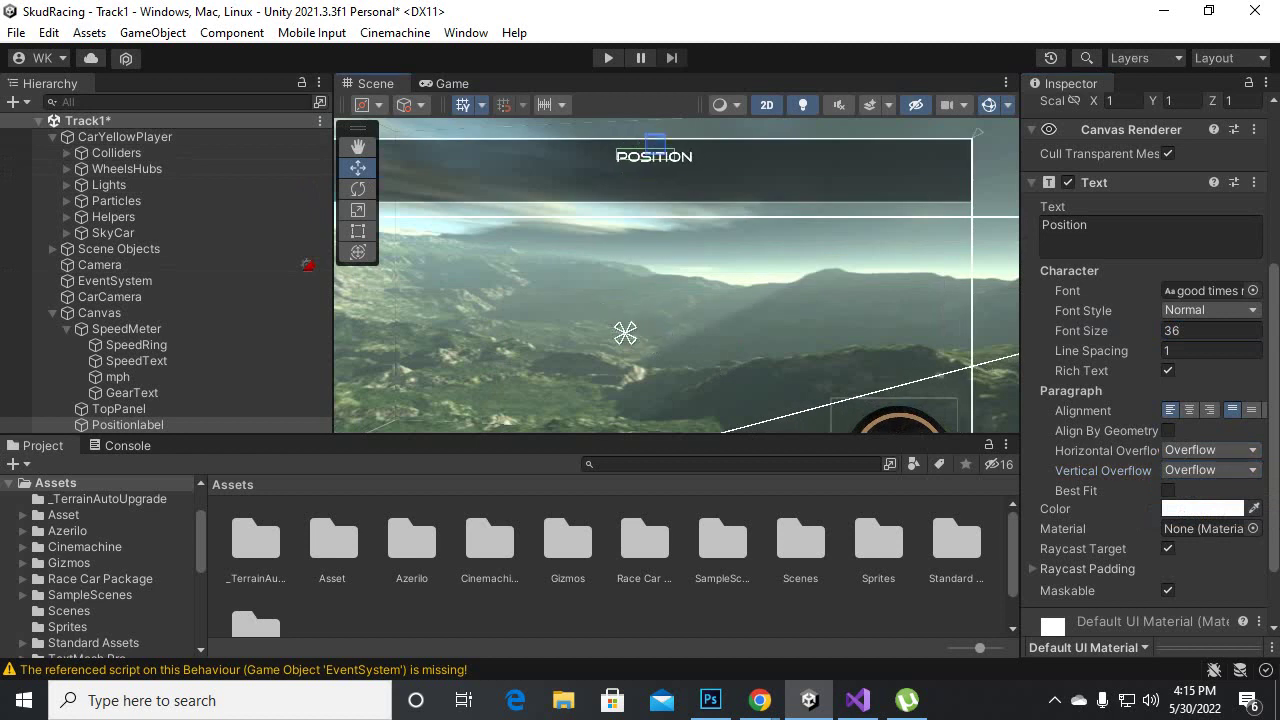
pyautogui.moveTo(650, 152)
pyautogui.mouseDown(button='middle')
pyautogui.moveTo(891, 253)
pyautogui.moveTo(951, 259)
pyautogui.mouseUp(button='middle')
pyautogui.moveTo(957, 250)
pyautogui.mouseDown()
pyautogui.moveTo(661, 268)
pyautogui.moveTo(639, 256)
pyautogui.mouseUp()
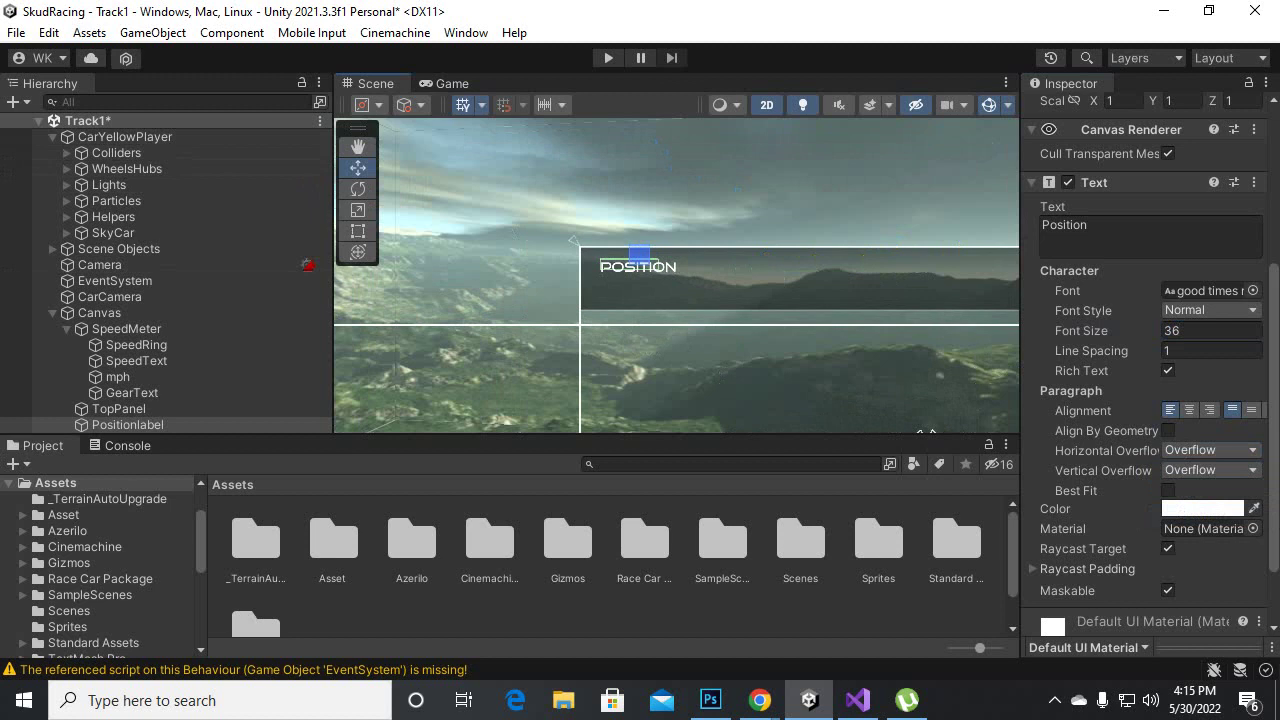
pyautogui.scroll(2, 639, 256)
pyautogui.scroll(2, 633, 252)
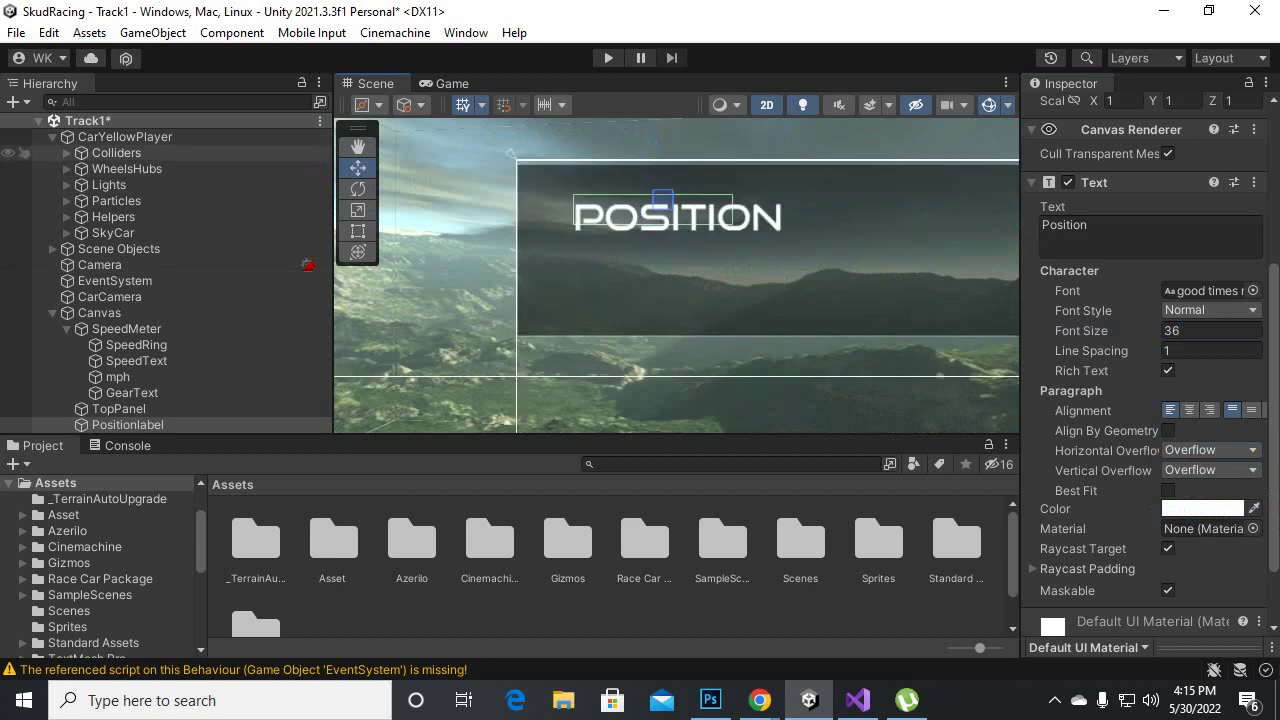
# - Enlarge the POSITION text box, centre its text, and nudge it slightly up-left
pyautogui.press('t')
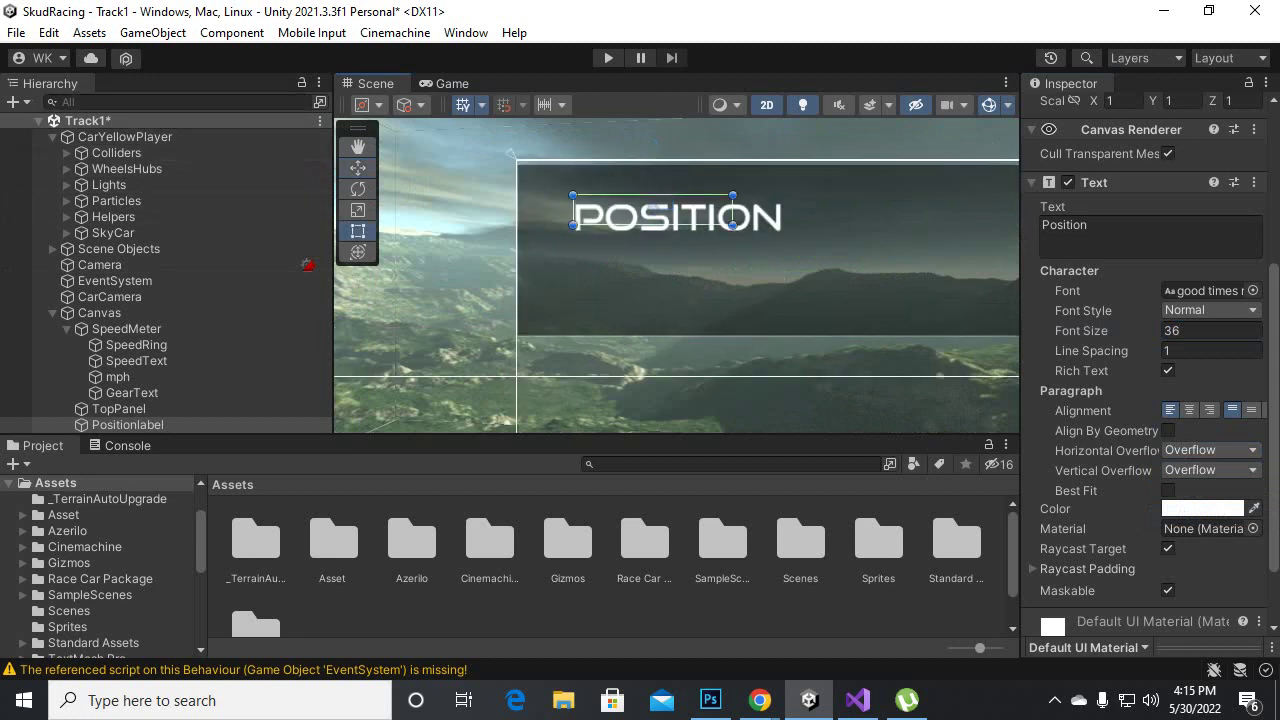
pyautogui.moveTo(733, 225); pyautogui.dragTo(810, 239)
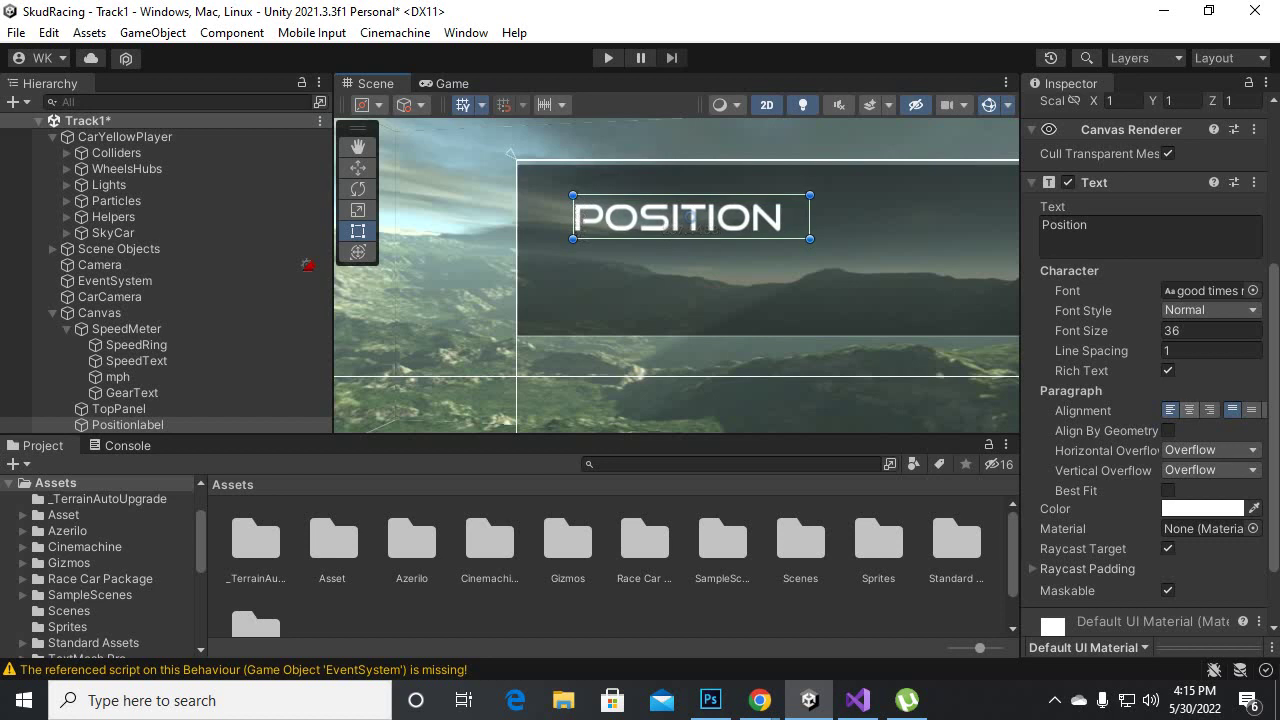
pyautogui.click(1189, 410)
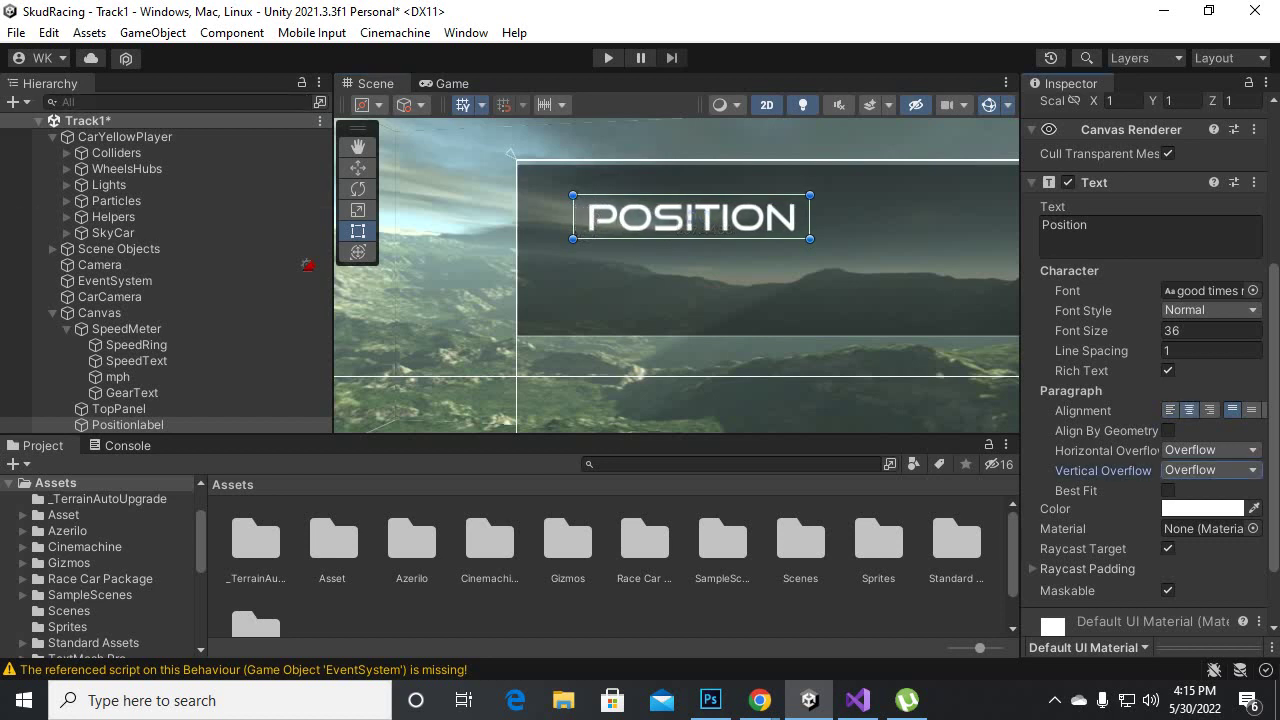
pyautogui.moveTo(700, 300)
pyautogui.mouseDown(button='middle')
pyautogui.moveTo(490, 290)
pyautogui.moveTo(516, 346)
pyautogui.moveTo(583, 370)
pyautogui.mouseUp(button='middle')
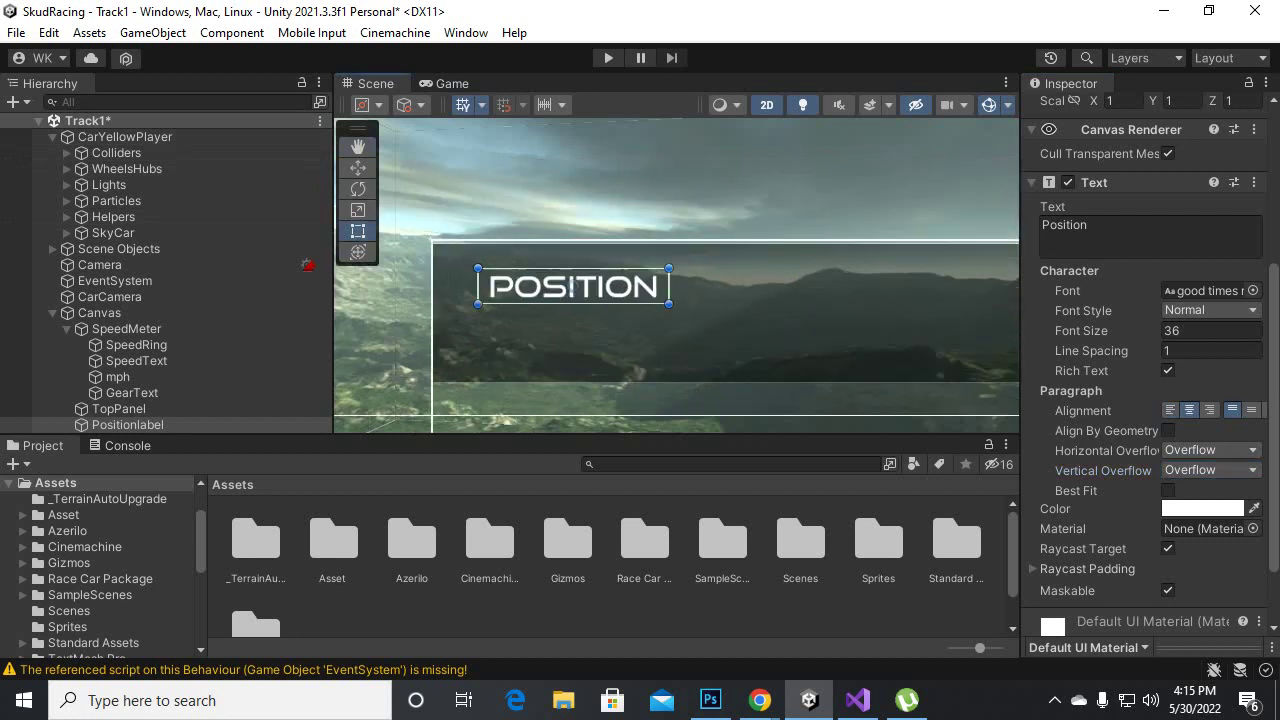
pyautogui.scroll(2, 599, 313)
pyautogui.moveTo(567, 278); pyautogui.dragTo(548, 271)
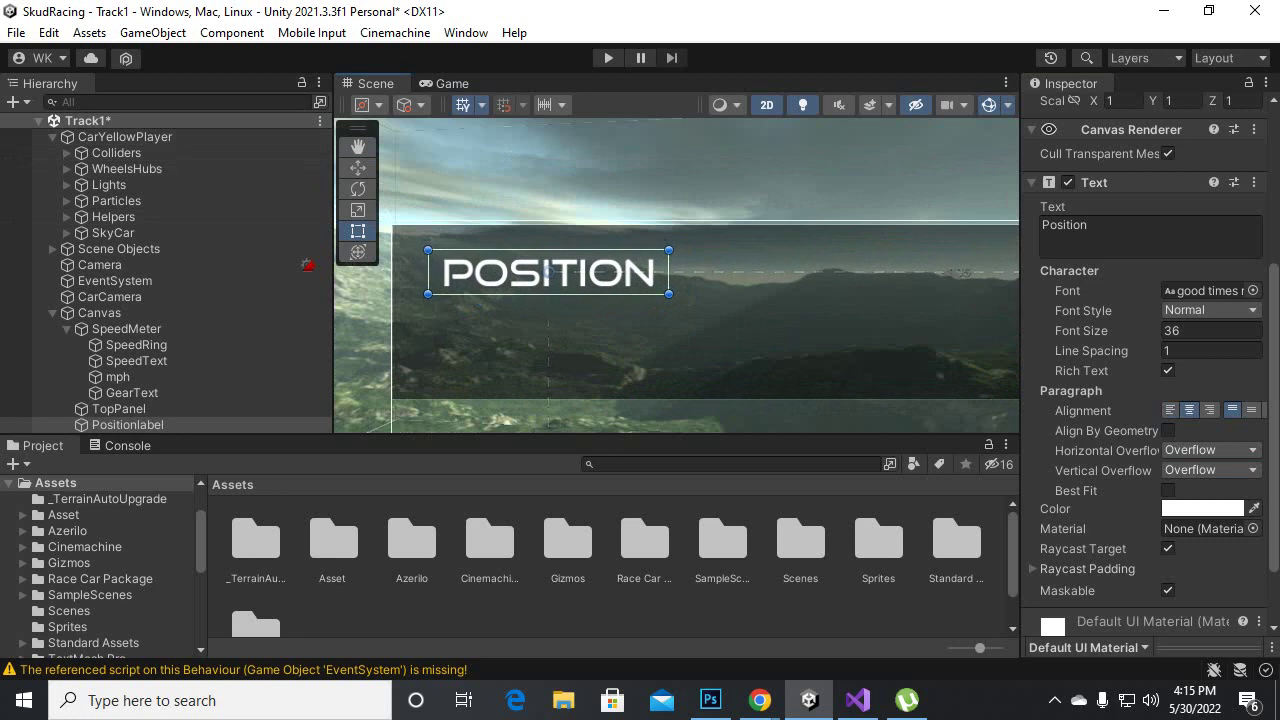
pyautogui.scroll(-2, 558, 293)
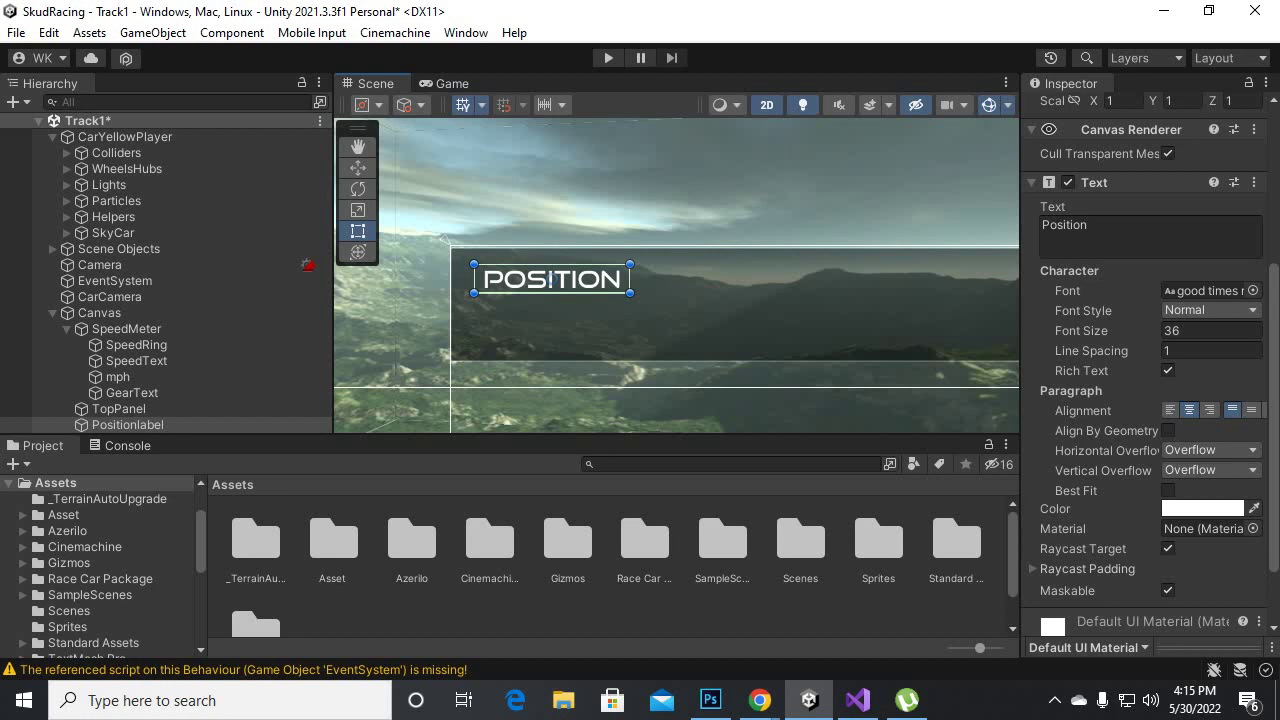
# - Duplicate the Position label and change its text to LAPS
pyautogui.hotkey('ctrl', 'd')
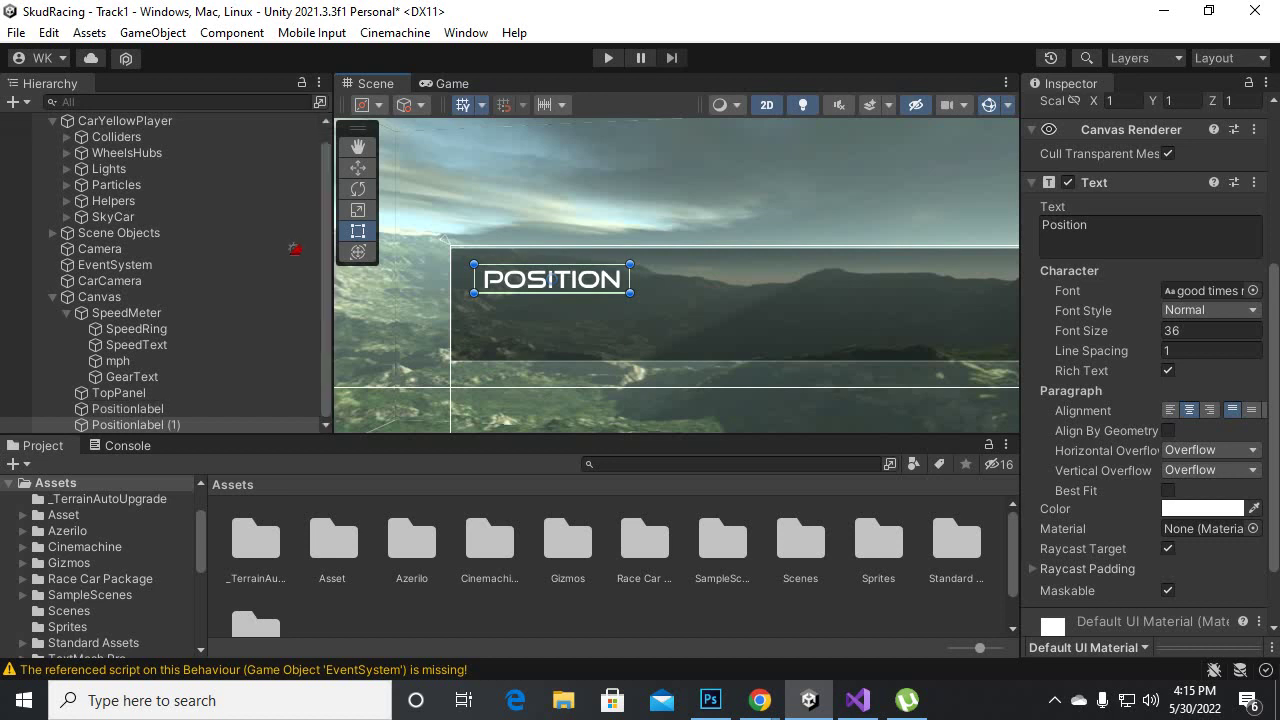
pyautogui.click(1064, 225)
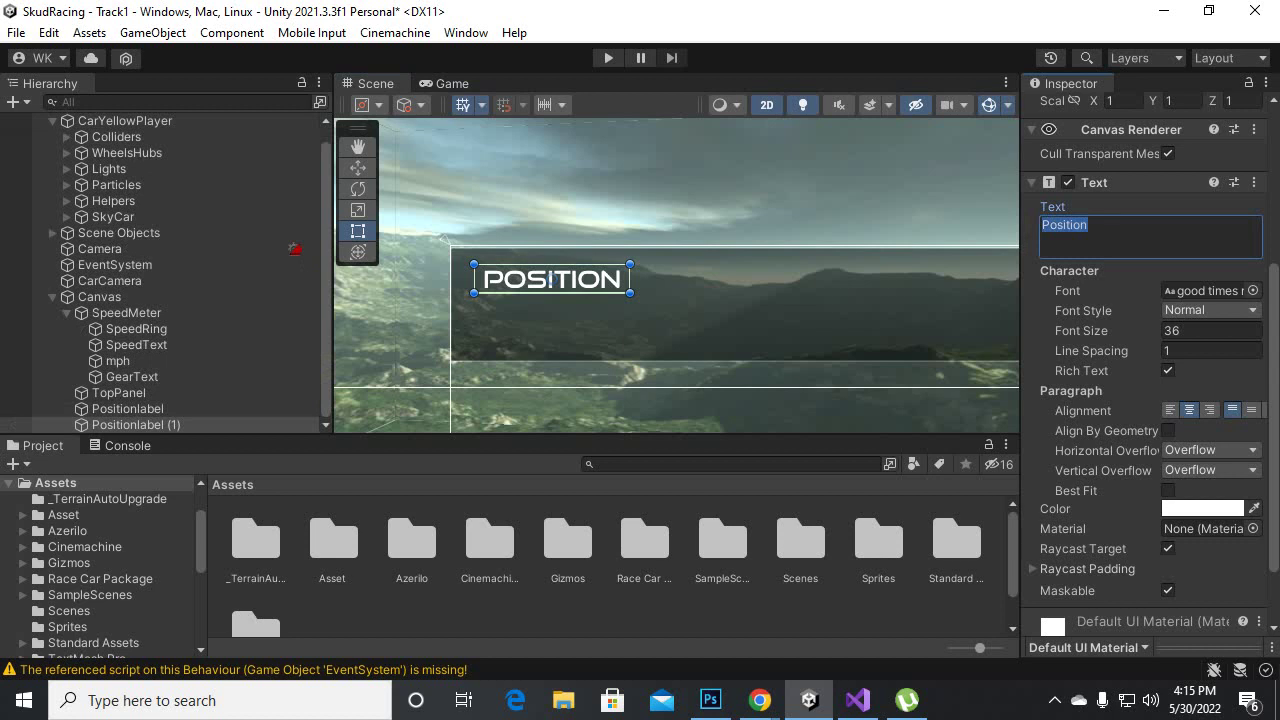
pyautogui.write('LAP')
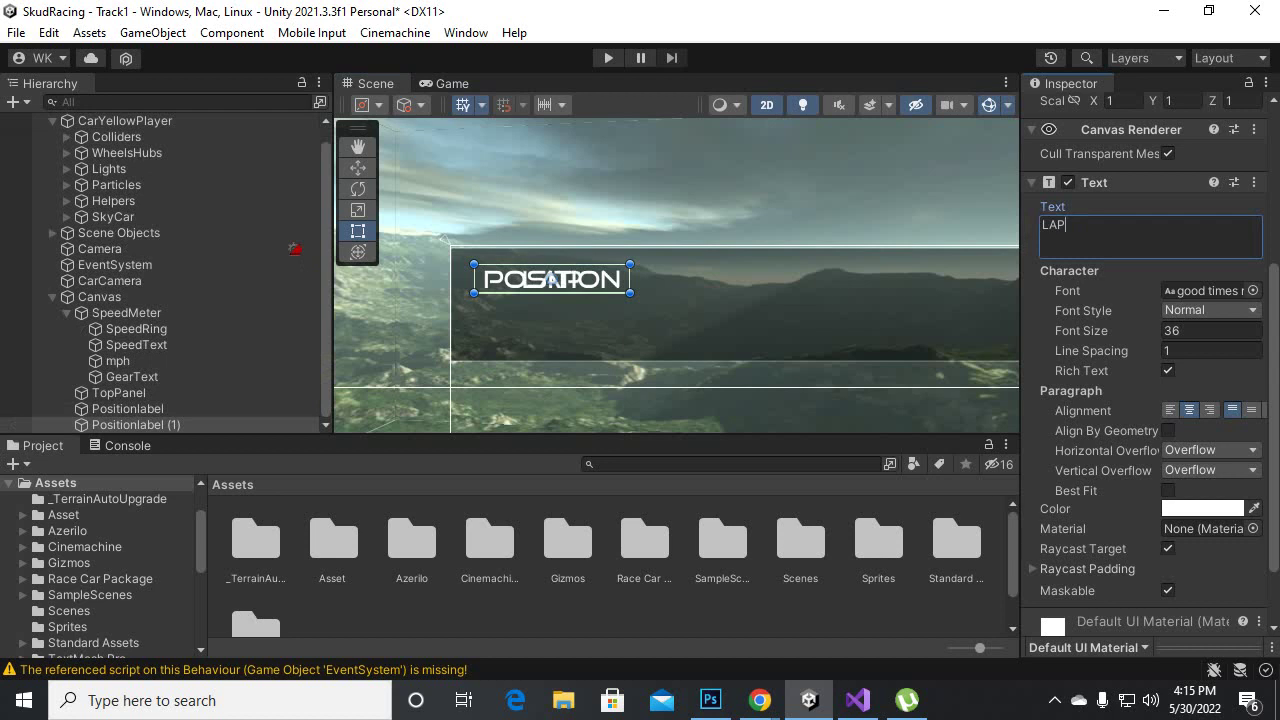
pyautogui.write('S')
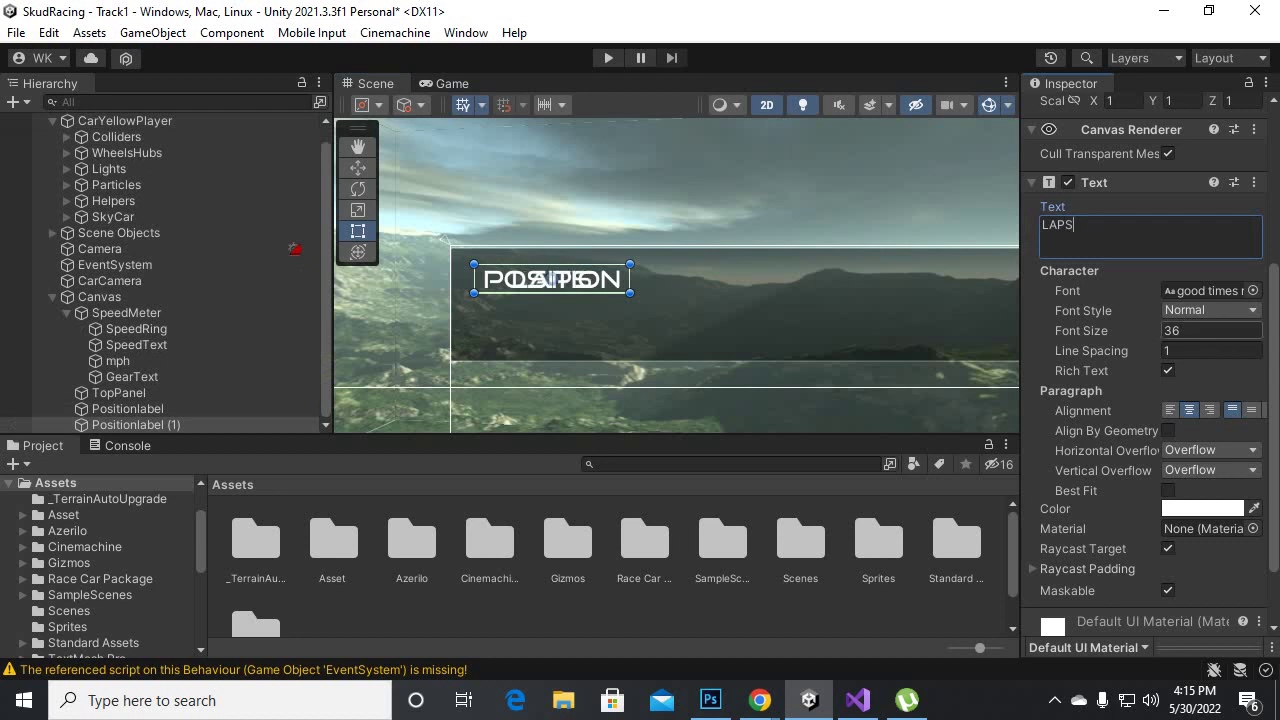
pyautogui.scroll(5, 1150, 400)
# - Rename the duplicated object to Lapslabel
pyautogui.click(1136, 110)
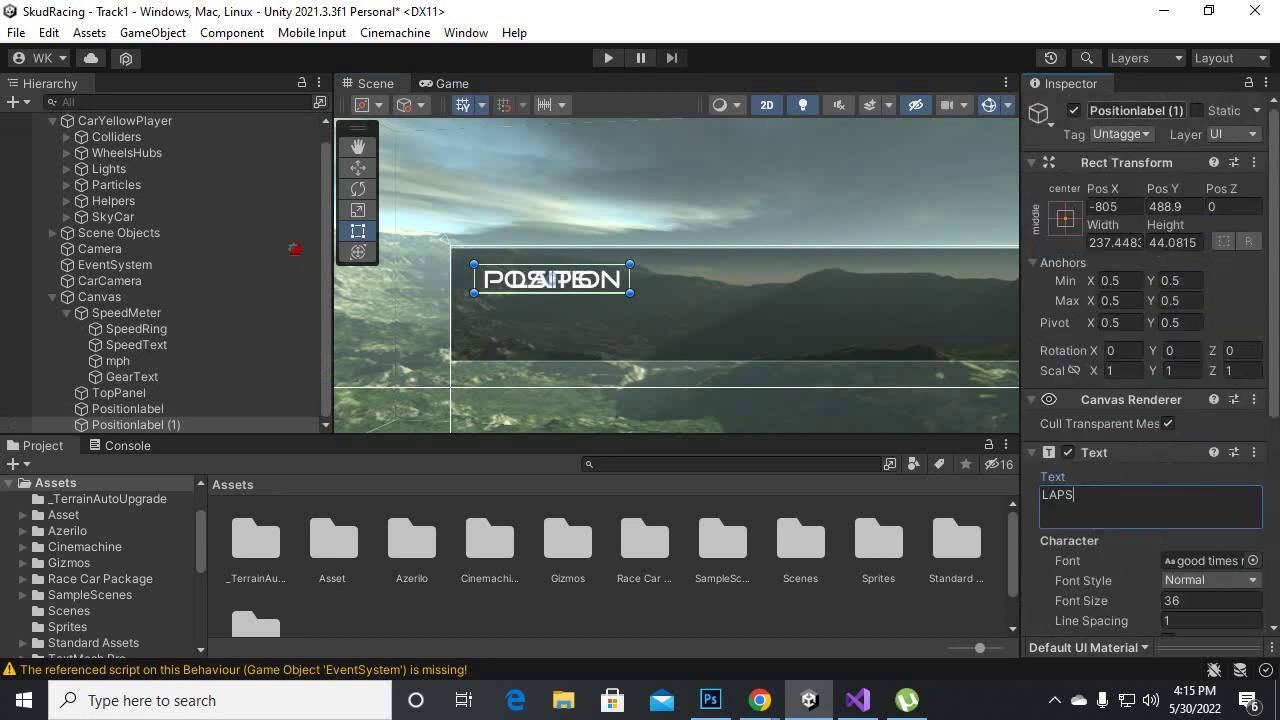
pyautogui.click(1171, 110)
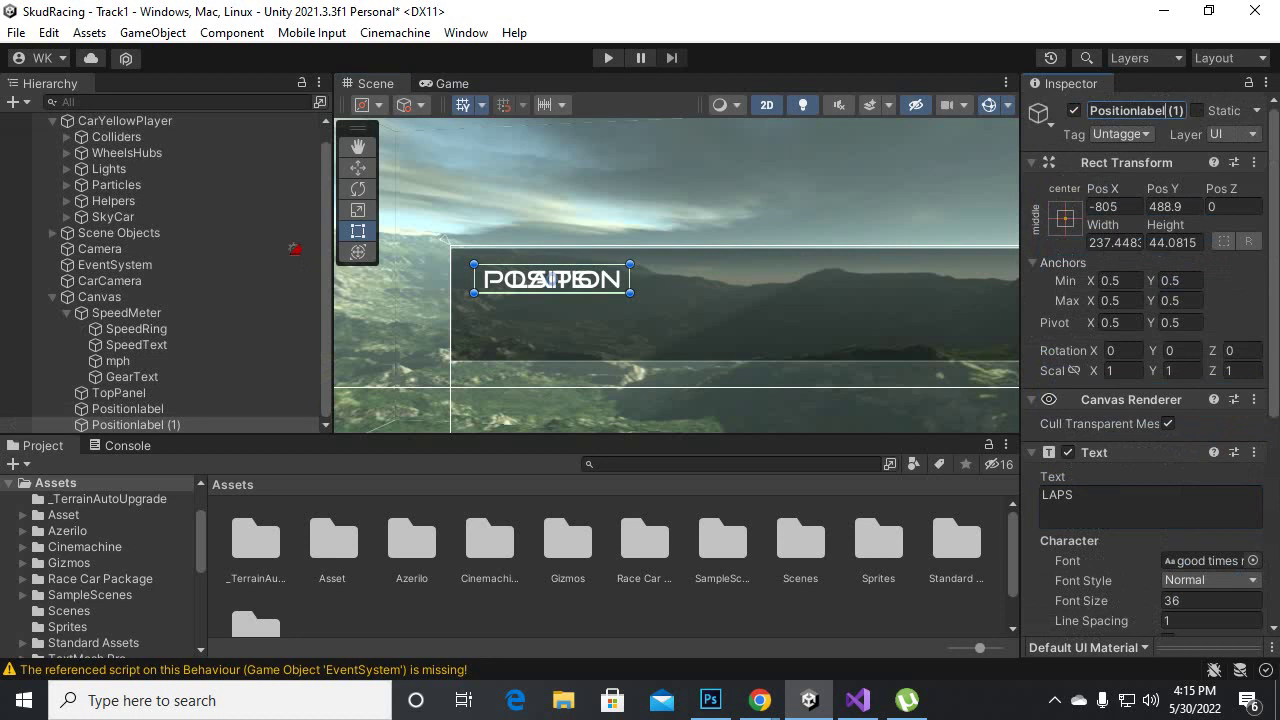
pyautogui.click(1197, 110)
pyautogui.click(1168, 110)
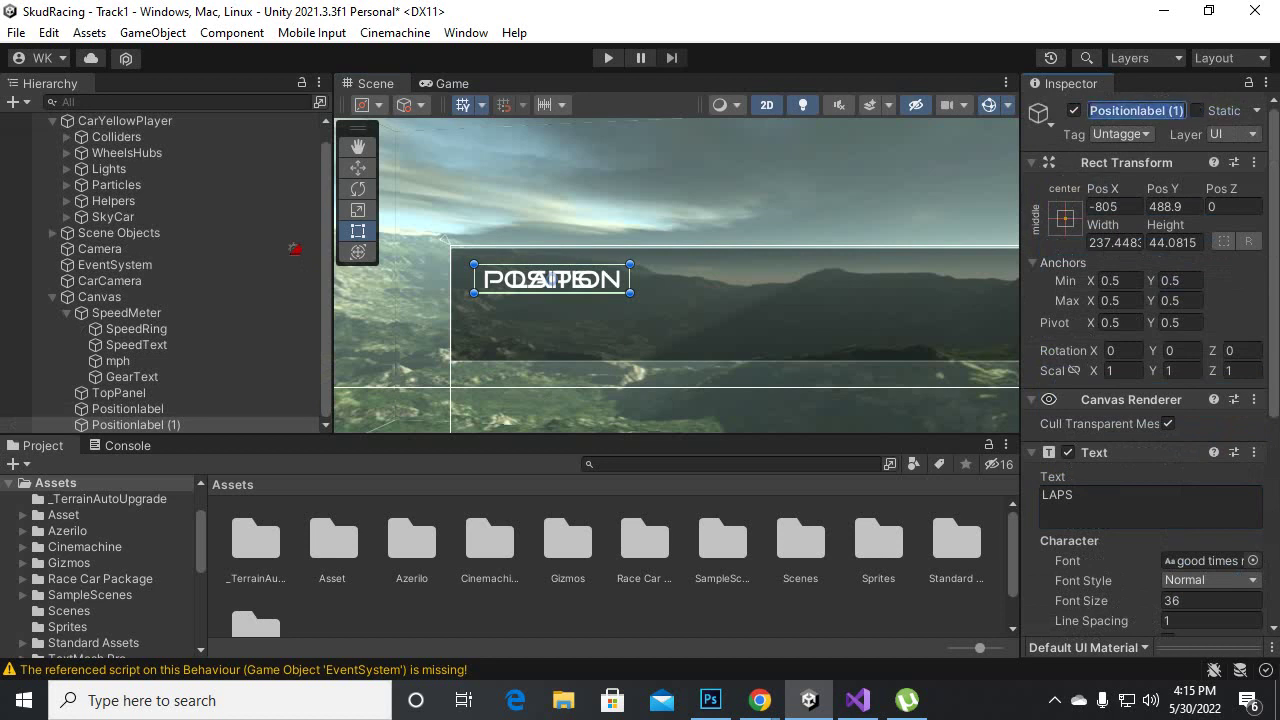
pyautogui.press('Delete')
pyautogui.press('Delete')
pyautogui.press('Delete')
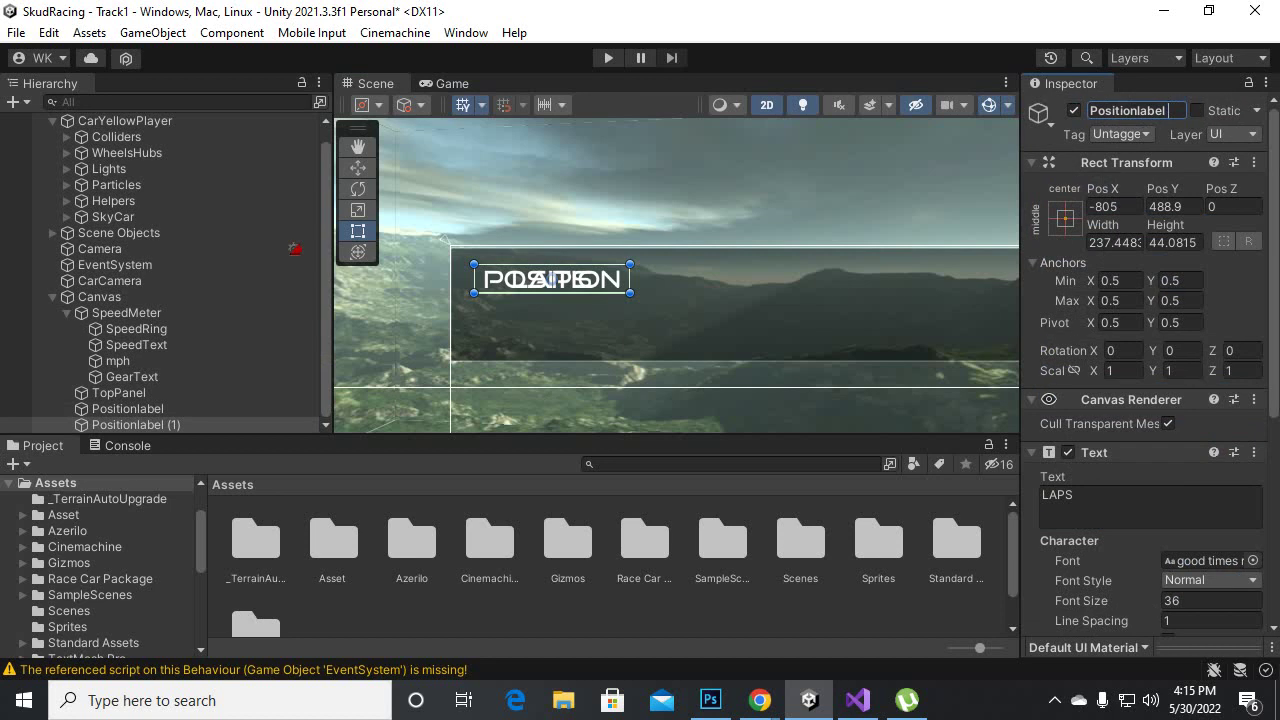
pyautogui.moveTo(1090, 110); pyautogui.dragTo(1138, 110)
pyautogui.write('L')
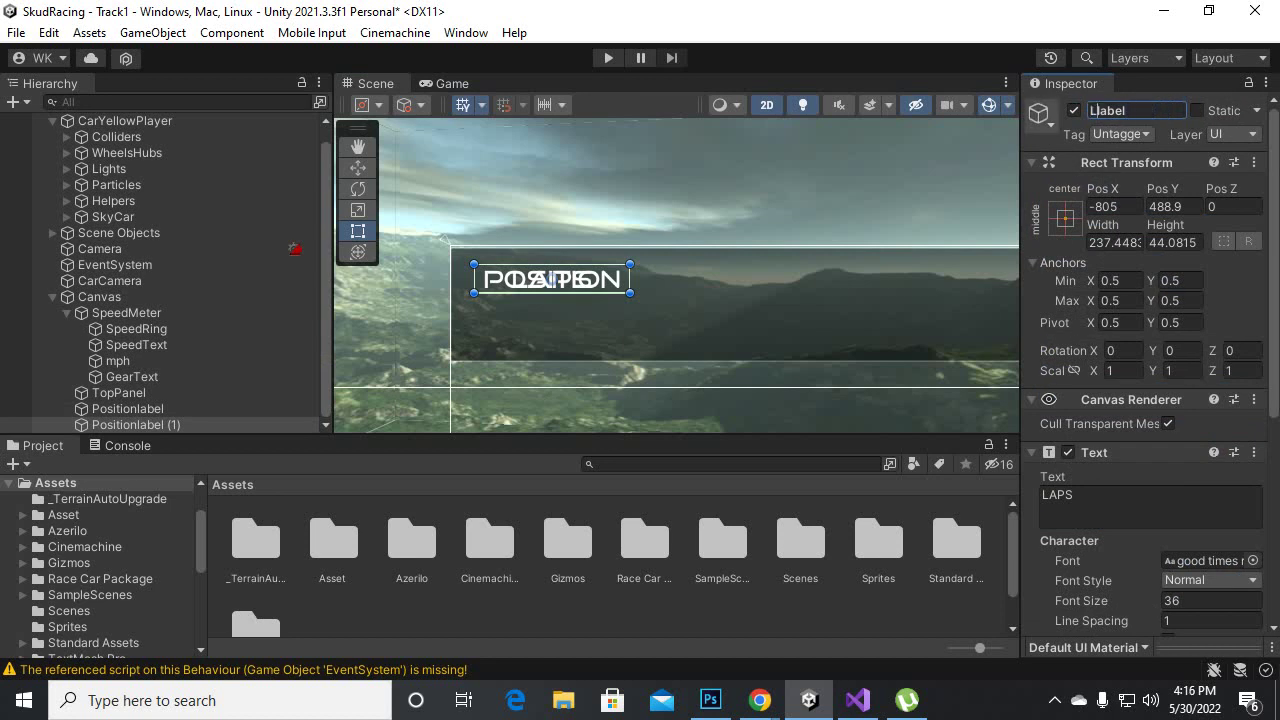
pyautogui.write('aps')
pyautogui.press('Return')
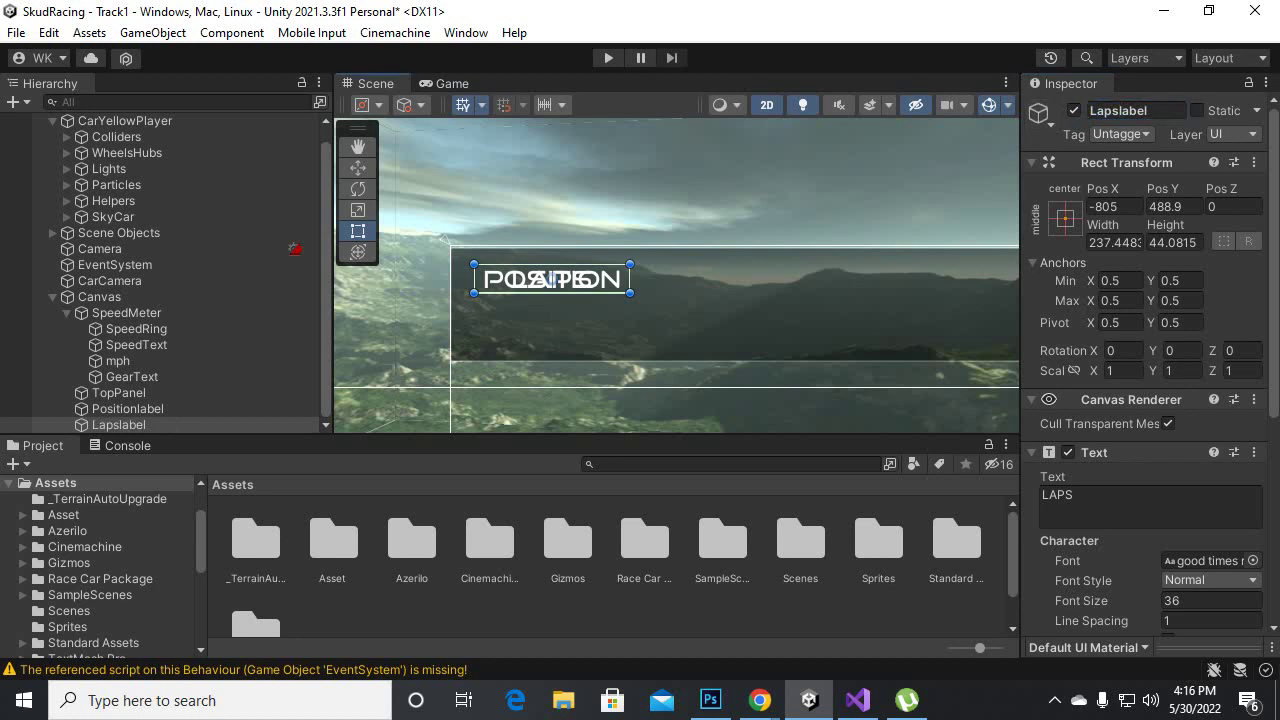
# - Move the LAPS label right of POSITION and preview both in the Game view
pyautogui.moveTo(551, 279); pyautogui.dragTo(796, 279)
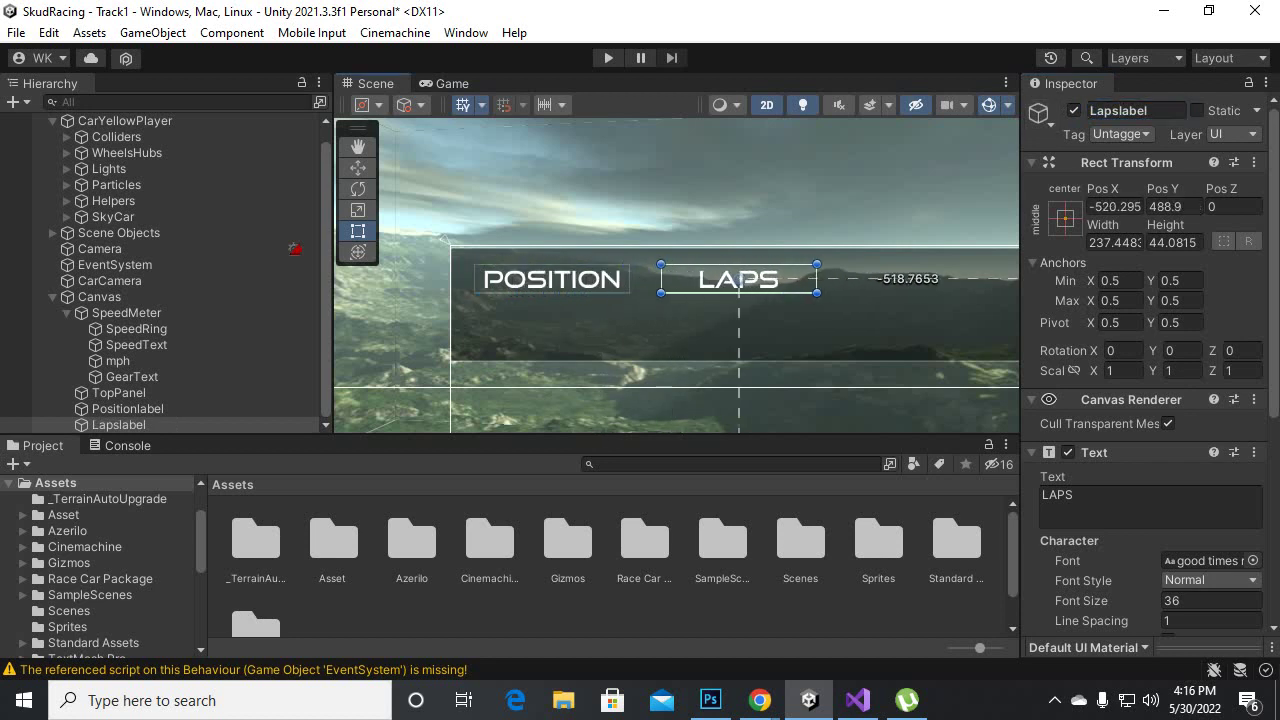
pyautogui.scroll(-1, 708, 338)
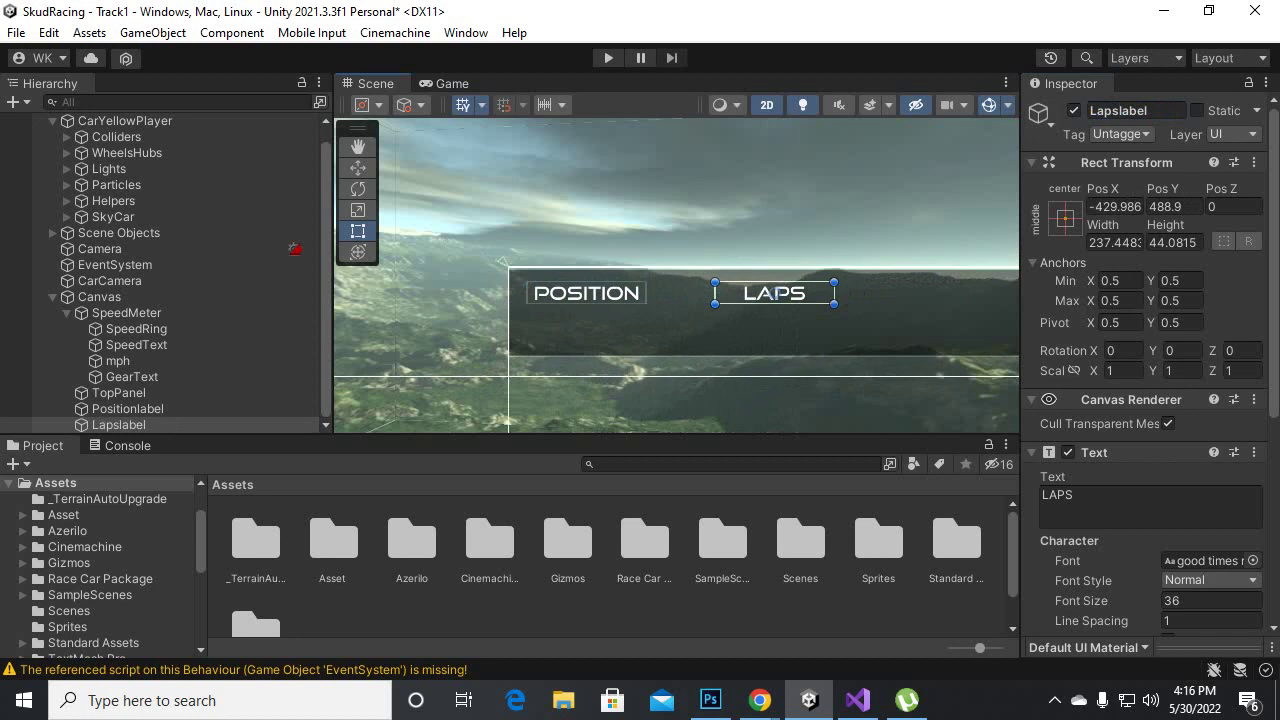
pyautogui.scroll(-3, 708, 338)
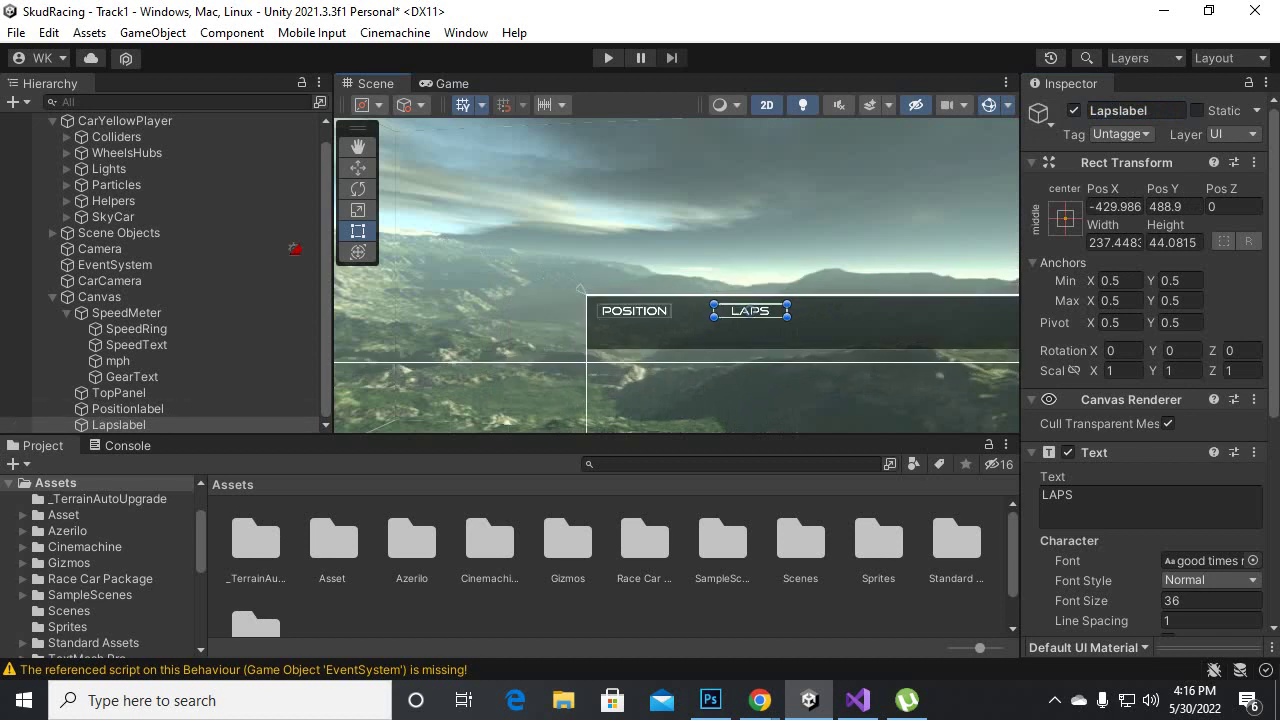
pyautogui.scroll(-2, 720, 310)
pyautogui.moveTo(834, 423); pyautogui.dragTo(715, 404, button='middle')
pyautogui.scroll(2, 715, 404)
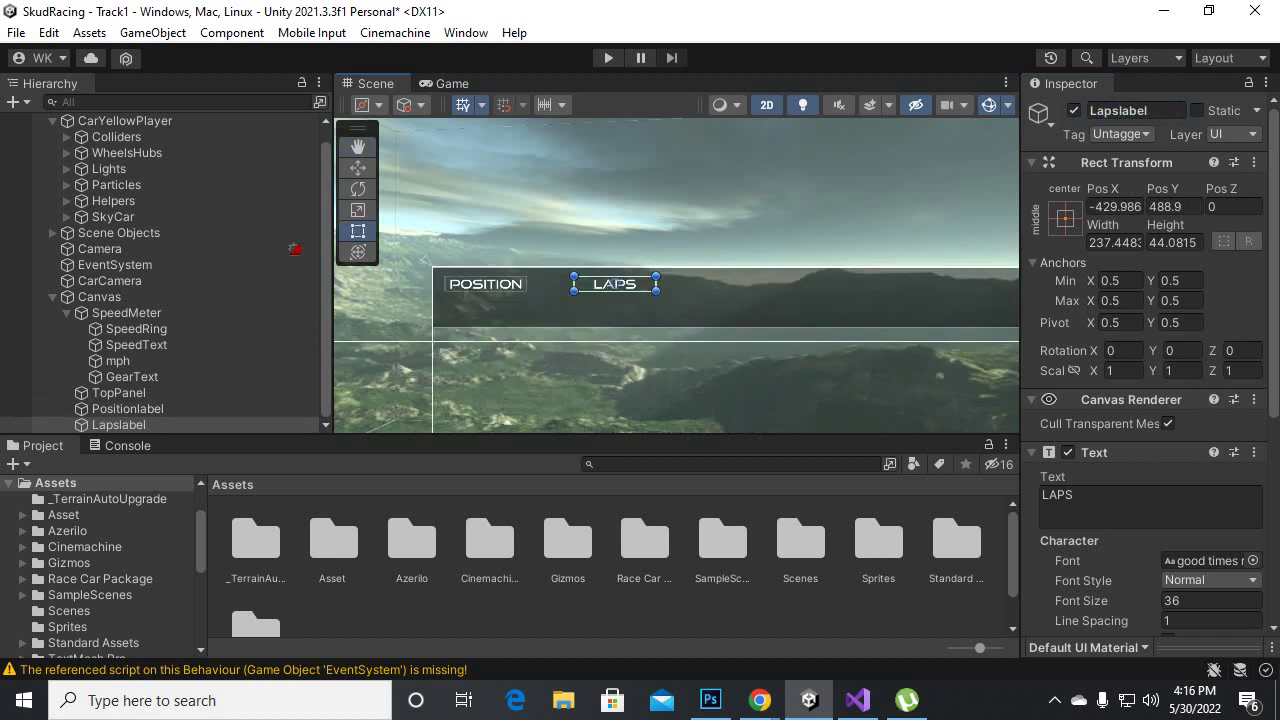
pyautogui.click(452, 83)
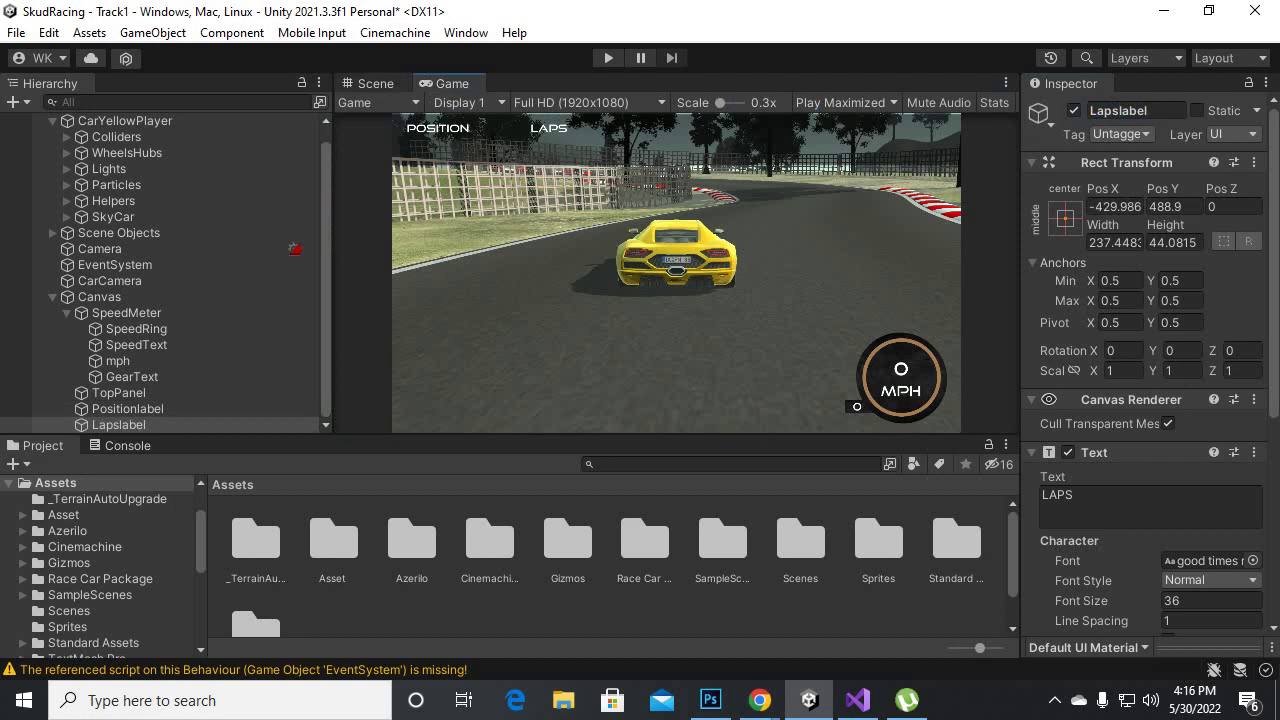
# - Change TopPanel's background colour alpha from 130 to 150
pyautogui.scroll(1, 676, 273)
pyautogui.scroll(-1, 676, 273)
pyautogui.click(118, 393)
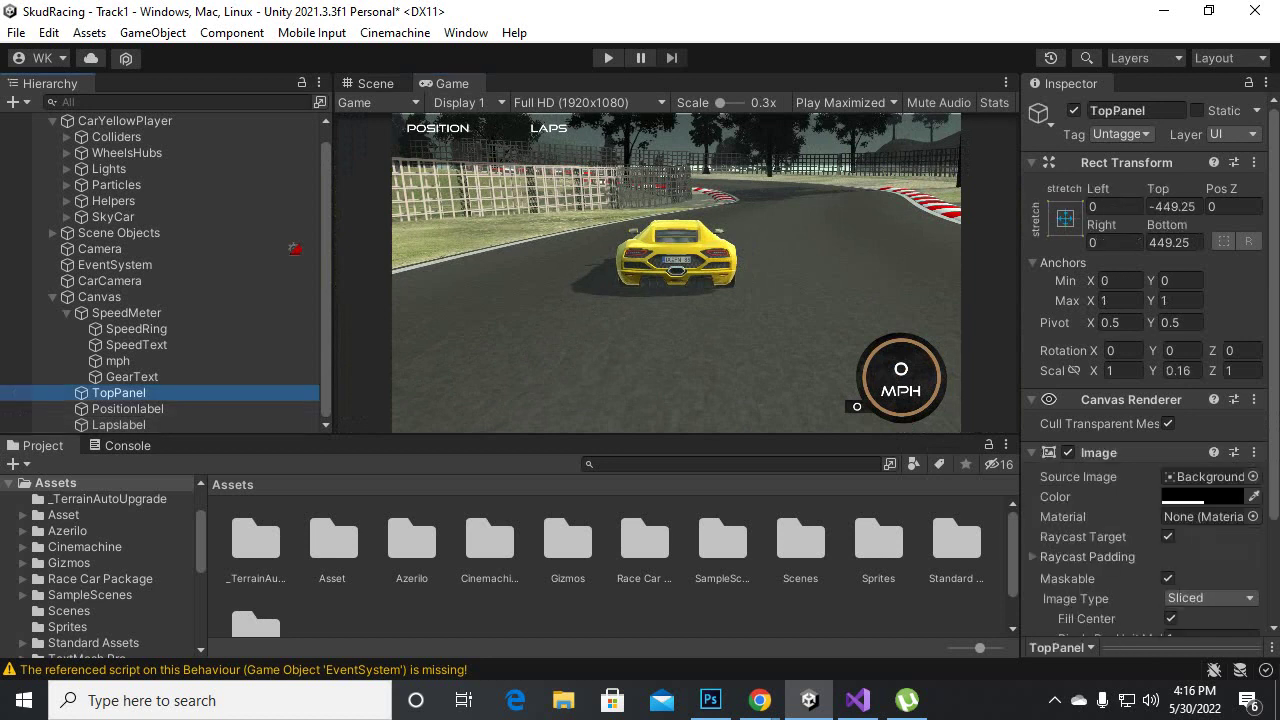
pyautogui.click(1203, 496)
pyautogui.click(1230, 586)
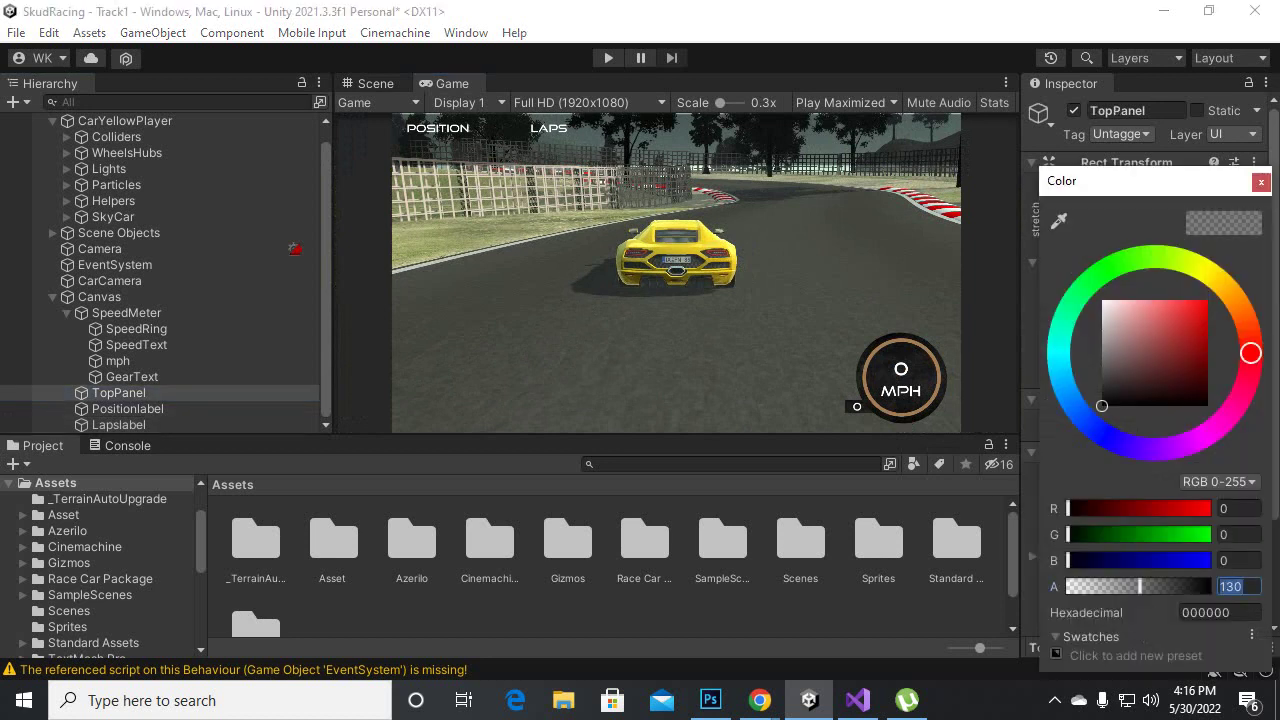
pyautogui.write('150')
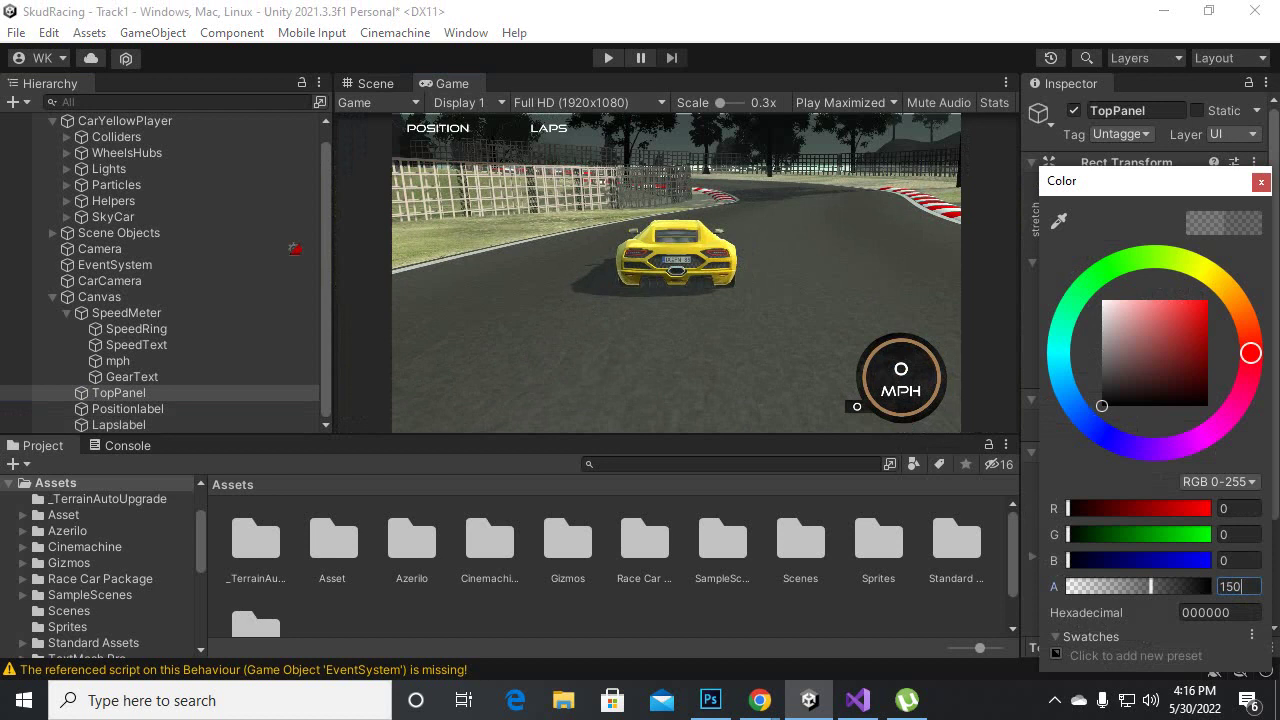
pyautogui.press('Return')
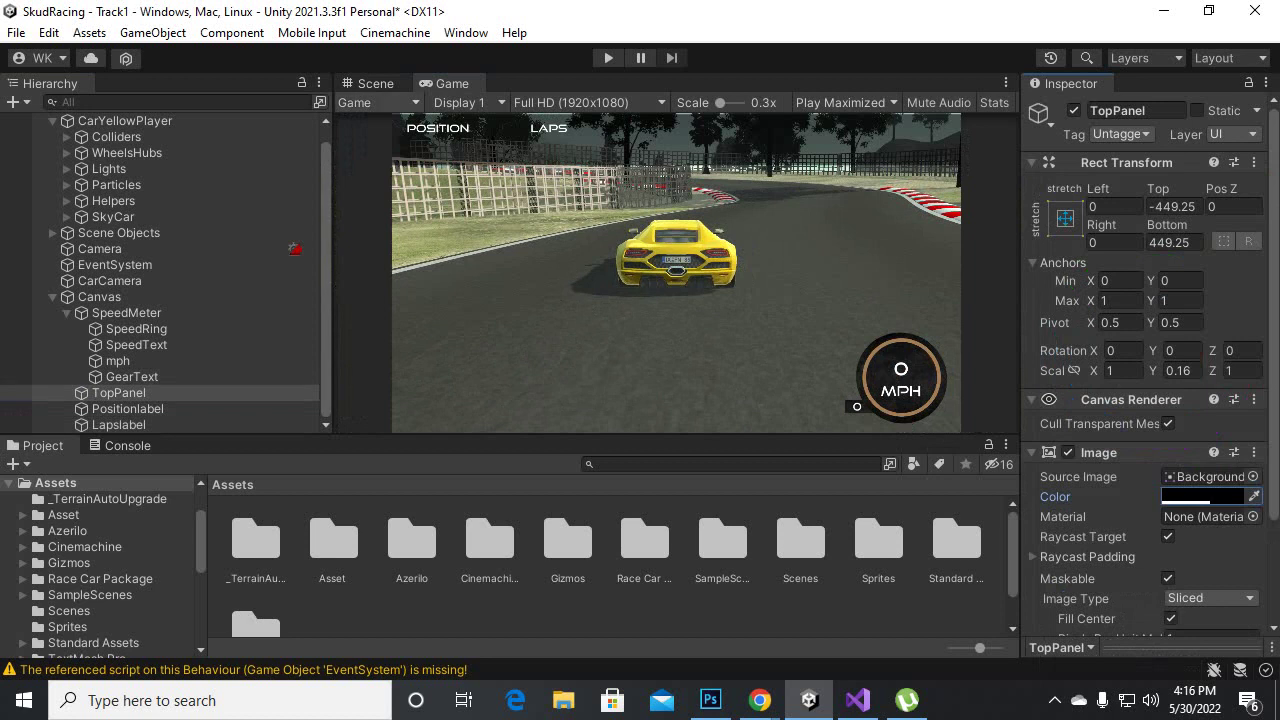
# - Try Scale Y 0.31 on TopPanel, undo back to 0.16, and return to the Scene view
pyautogui.click(1180, 370)
pyautogui.write('0.31')
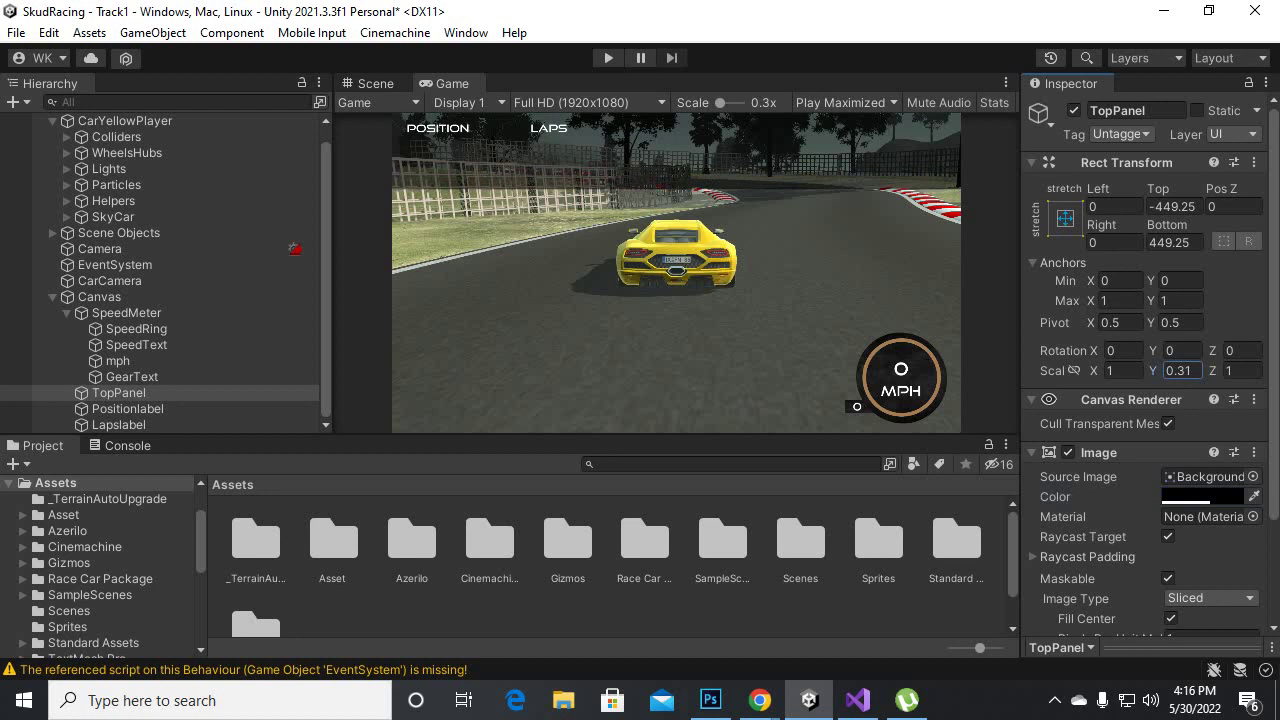
pyautogui.hotkey('ctrl', 'z')
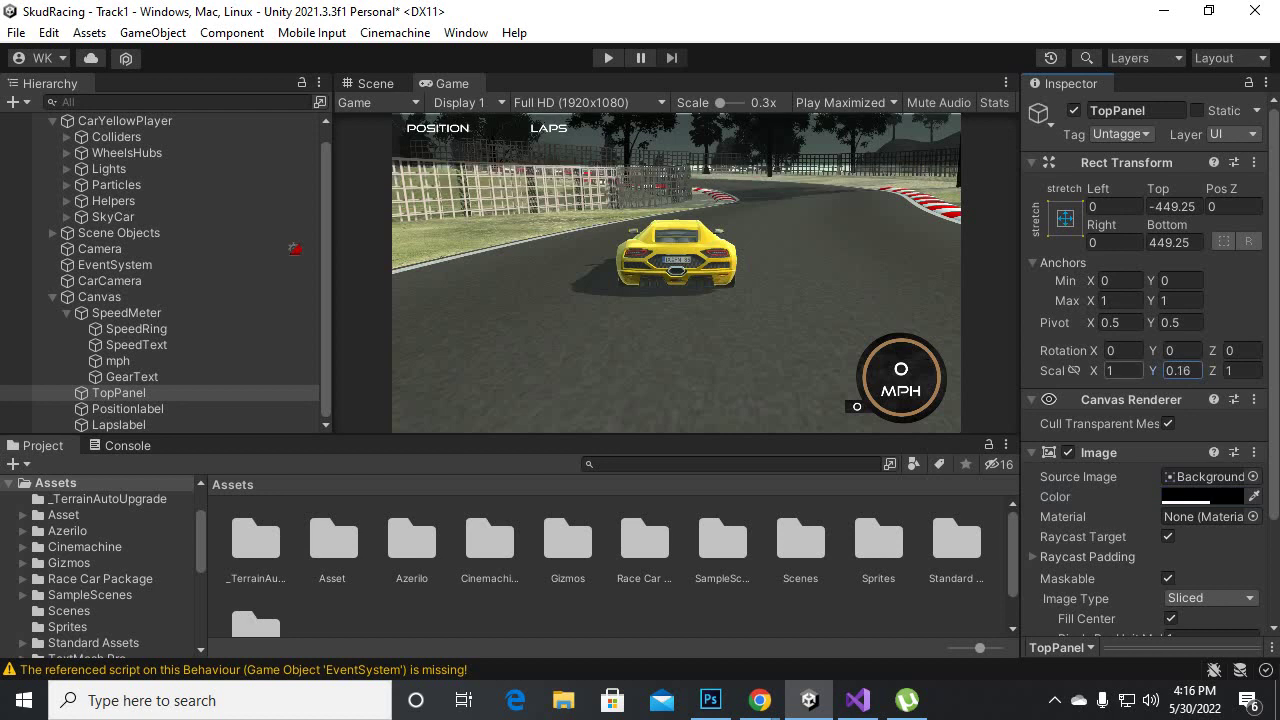
pyautogui.click(375, 83)
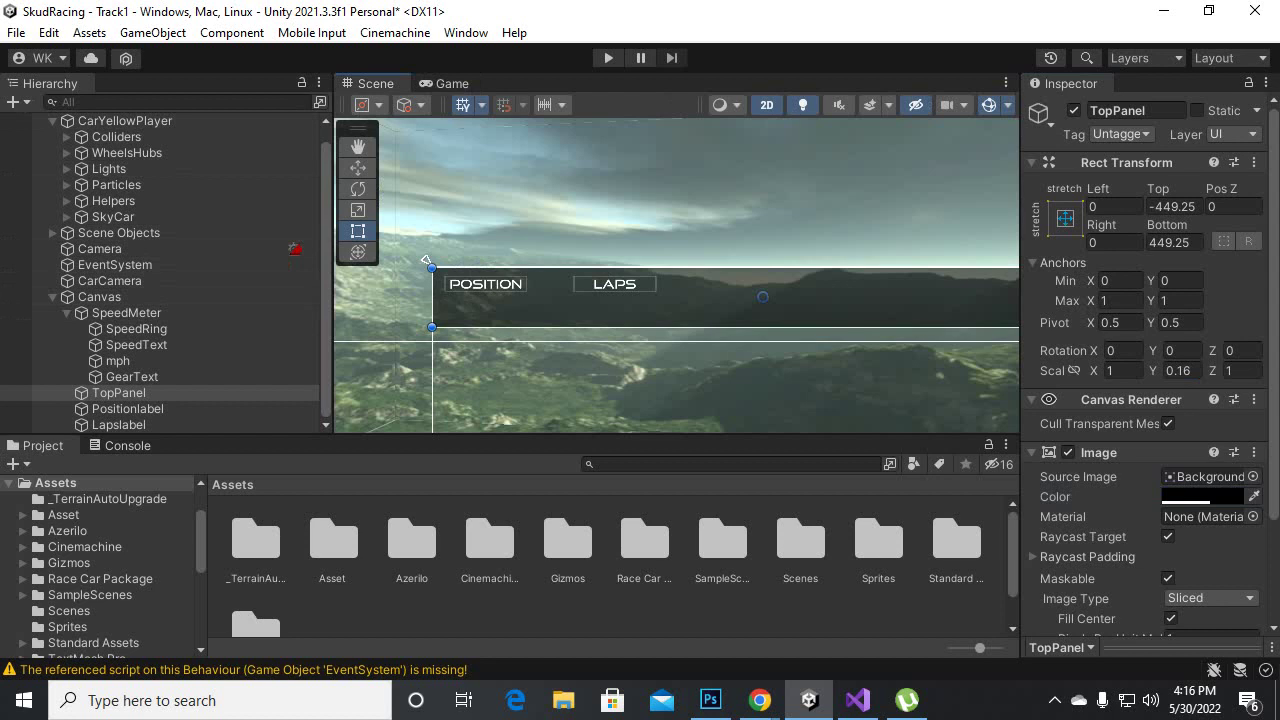
# - Raise TopPanel's top edge slightly and check the result in the Game view
pyautogui.moveTo(426, 260); pyautogui.dragTo(428, 262)
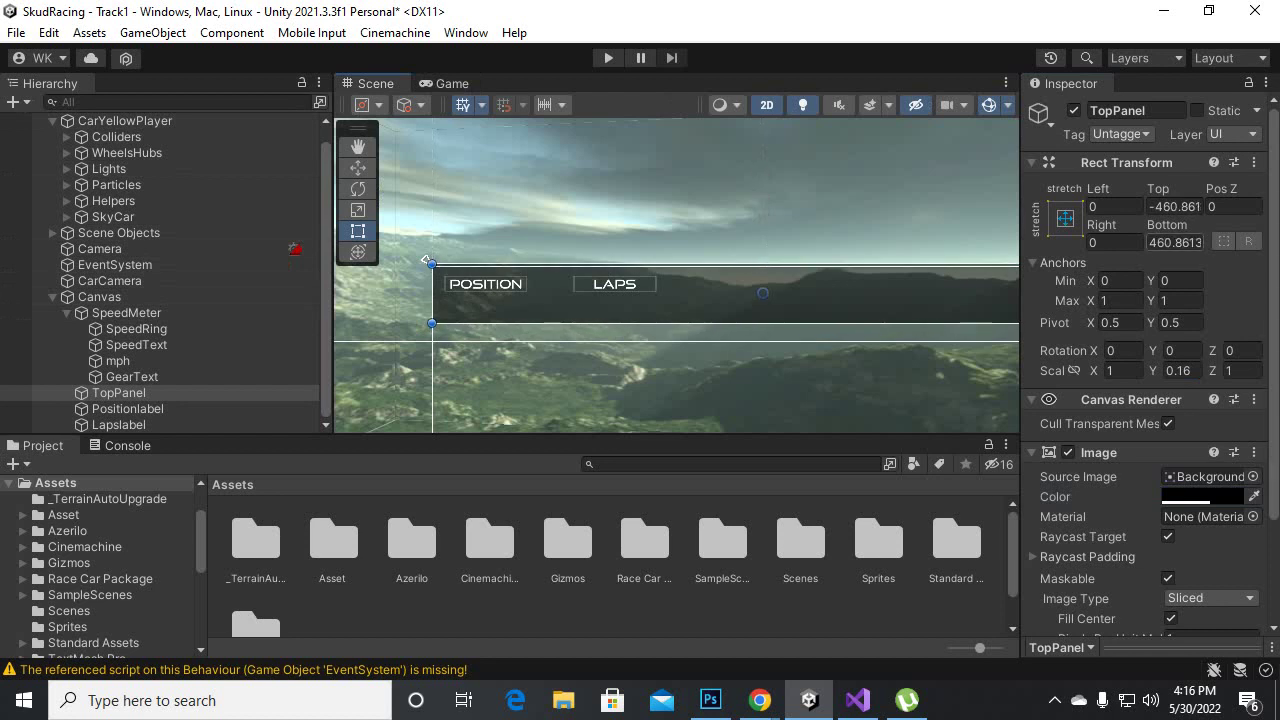
pyautogui.scroll(-1, 607, 233)
pyautogui.scroll(-1, 607, 233)
pyautogui.scroll(-1, 607, 233)
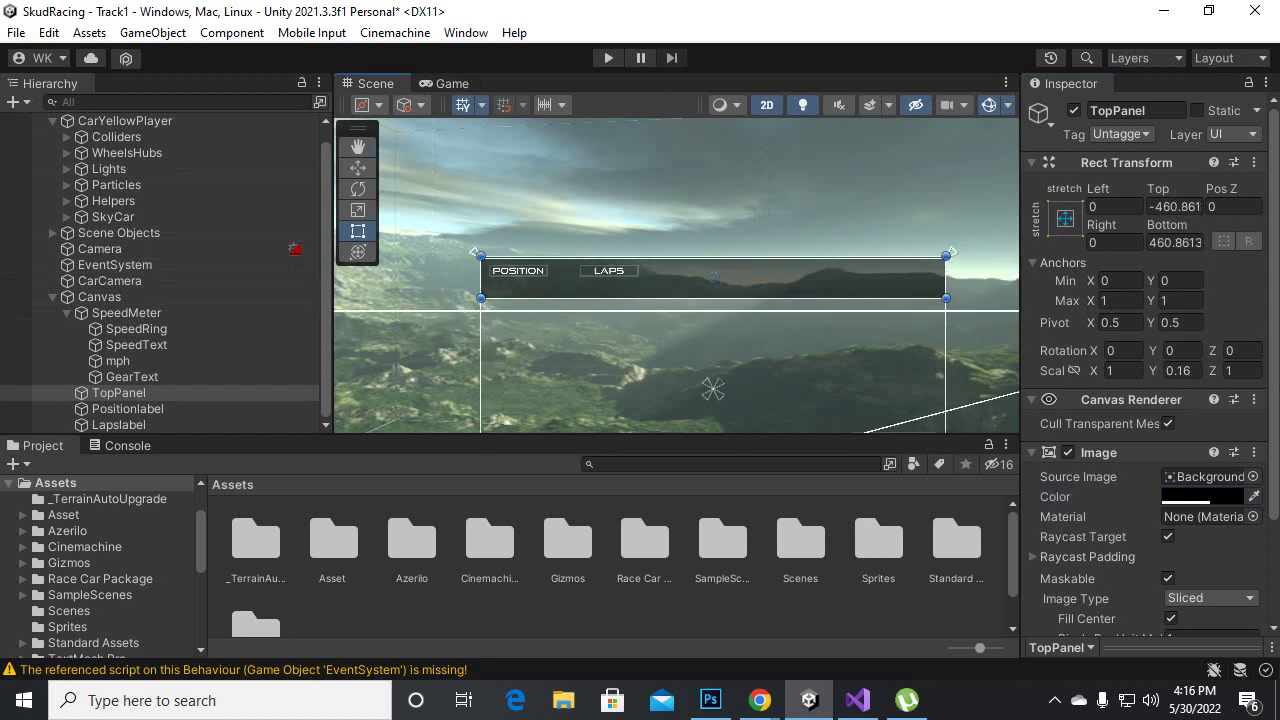
pyautogui.hotkey('ctrl', '2')
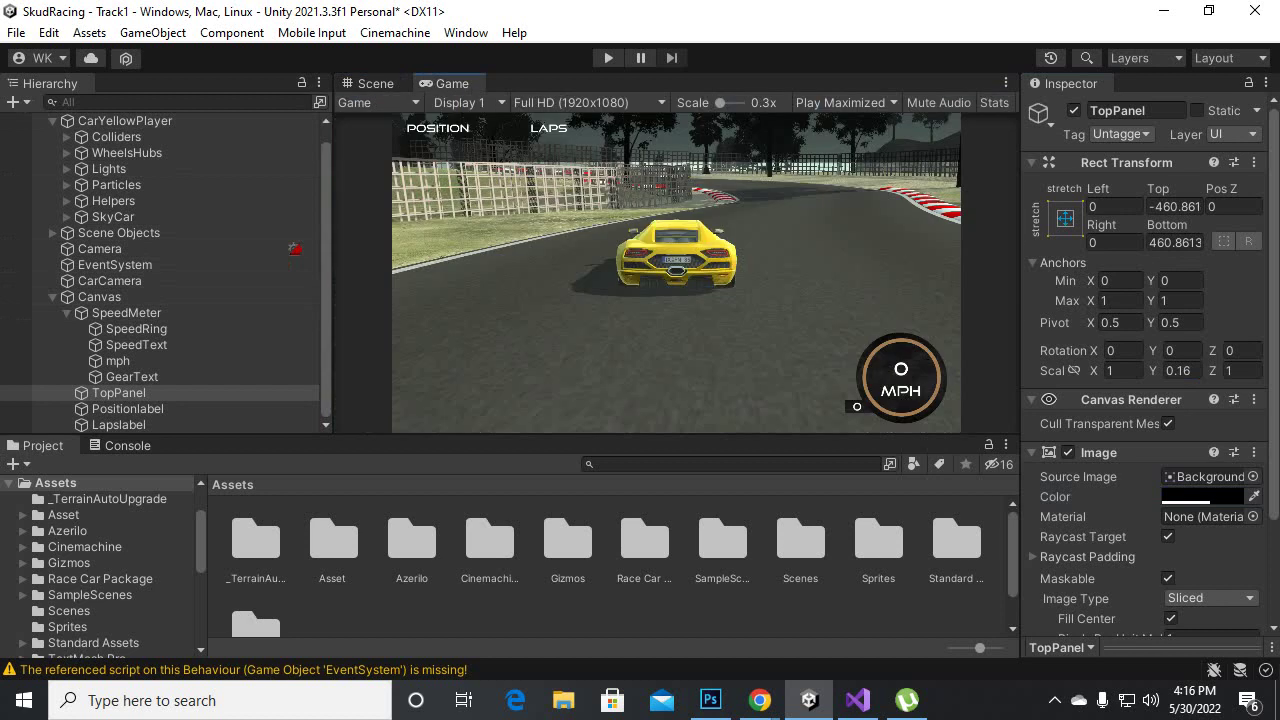
pyautogui.hotkey('ctrl', '1')
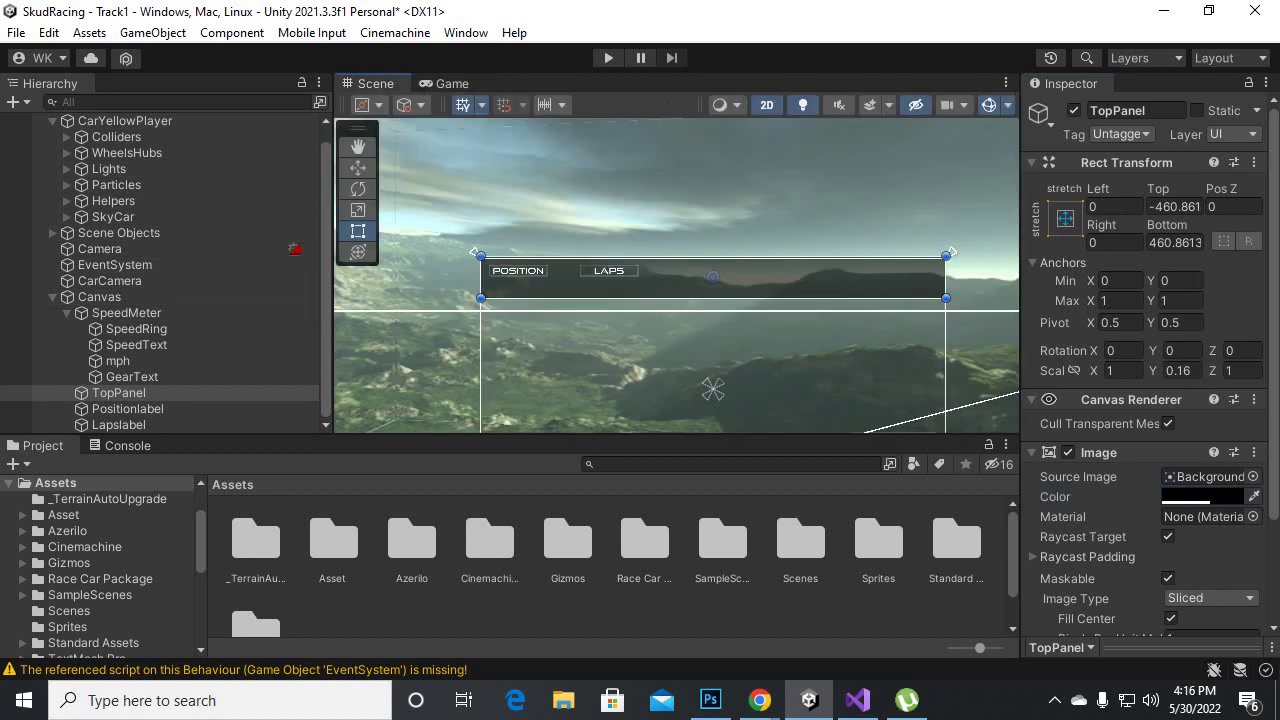
# - Shift Lapslabel a little left, closer to POSITION
pyautogui.click(118, 392)
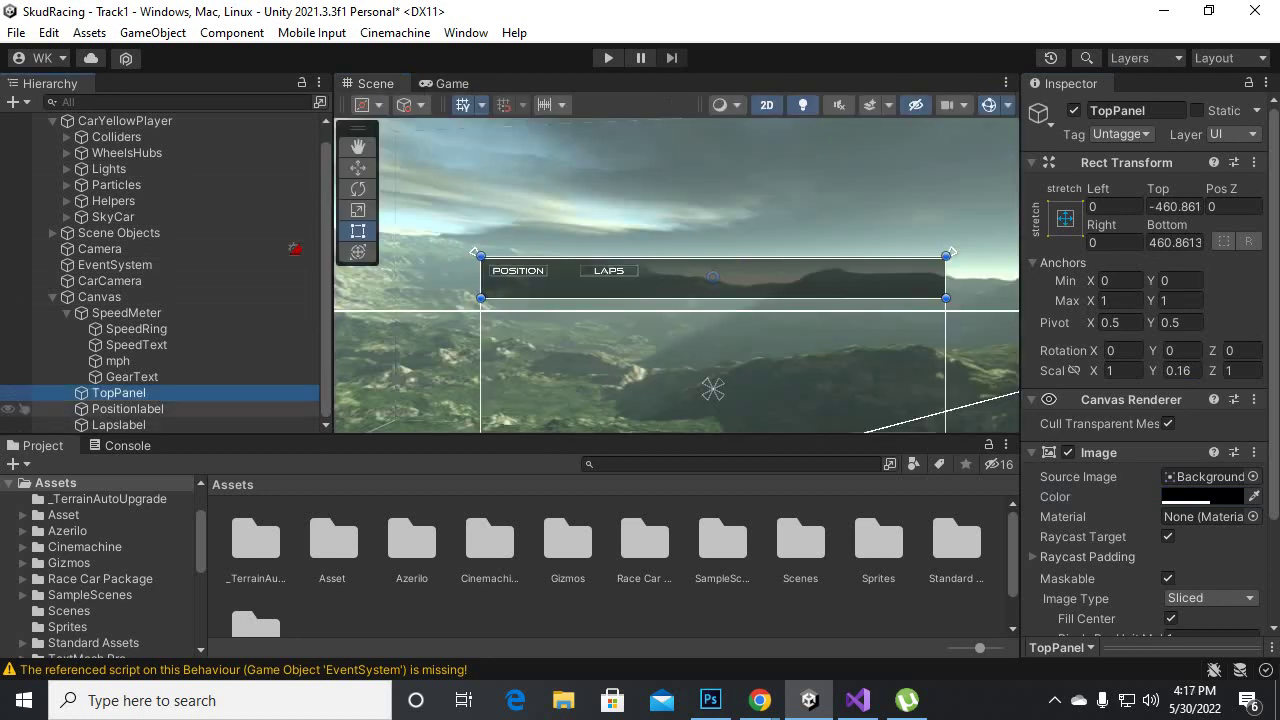
pyautogui.click(127, 408)
pyautogui.click(118, 424)
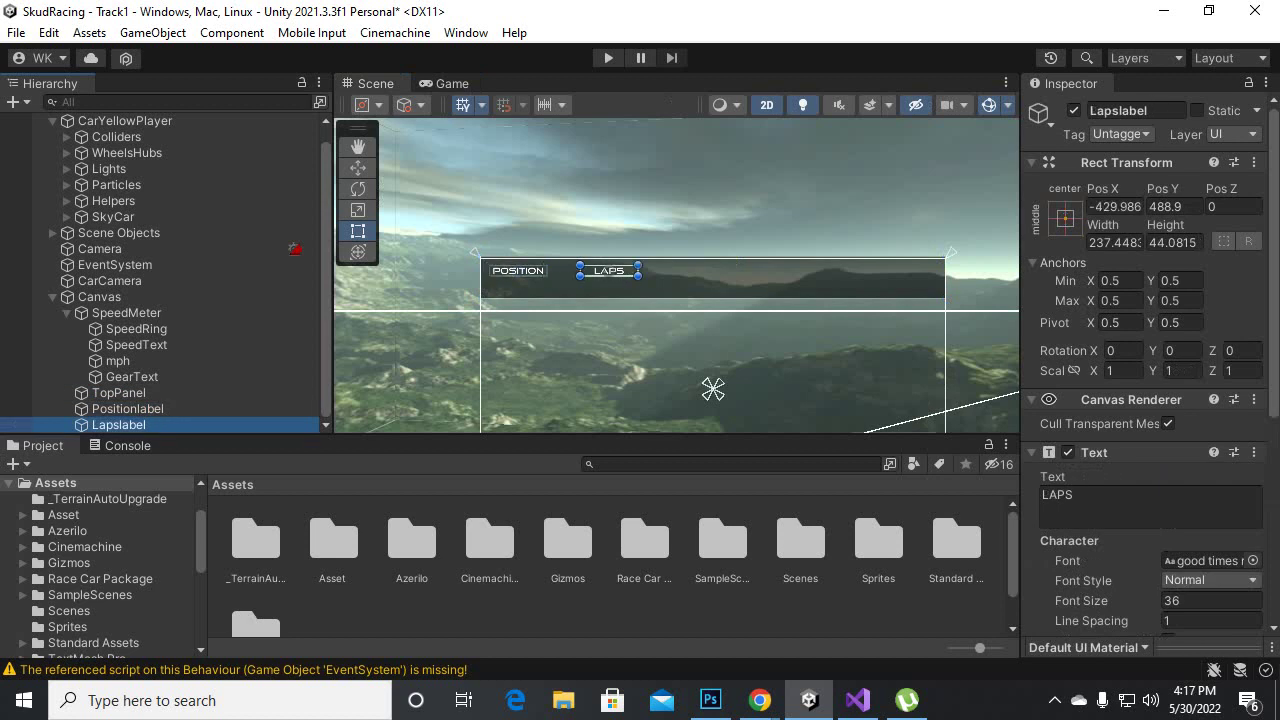
pyautogui.press('f')
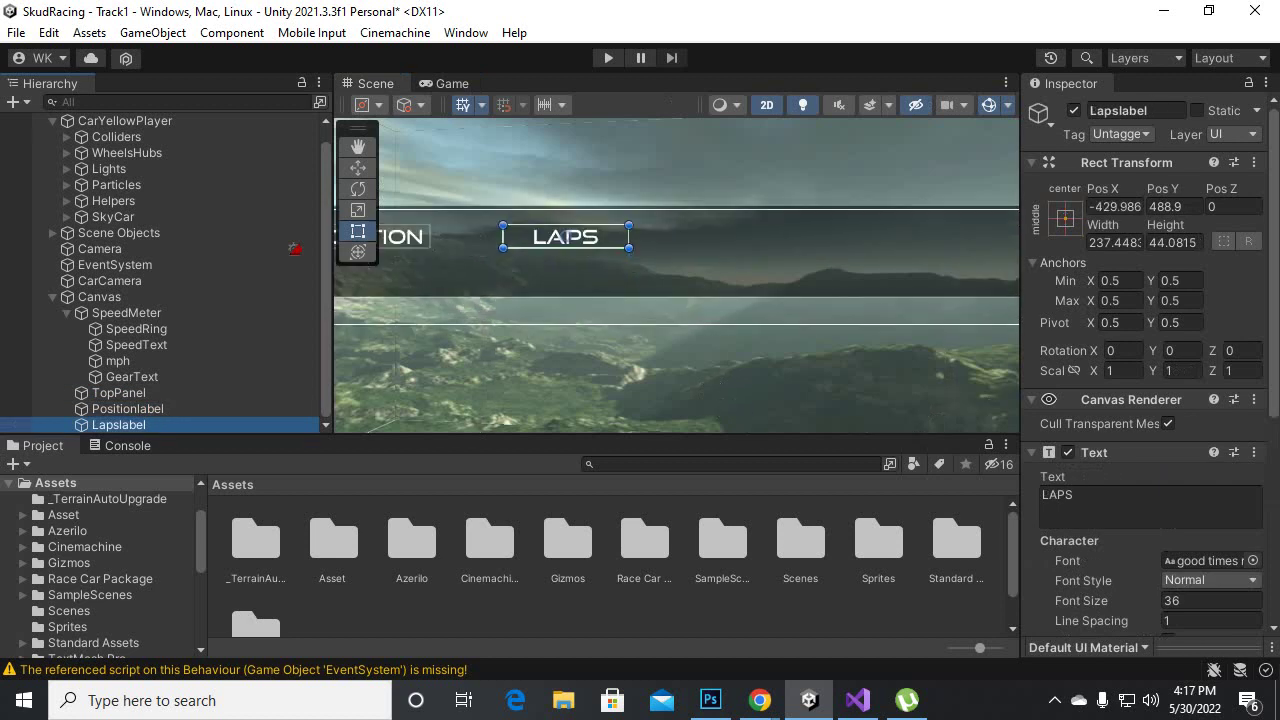
pyautogui.moveTo(565, 237); pyautogui.dragTo(550, 237)
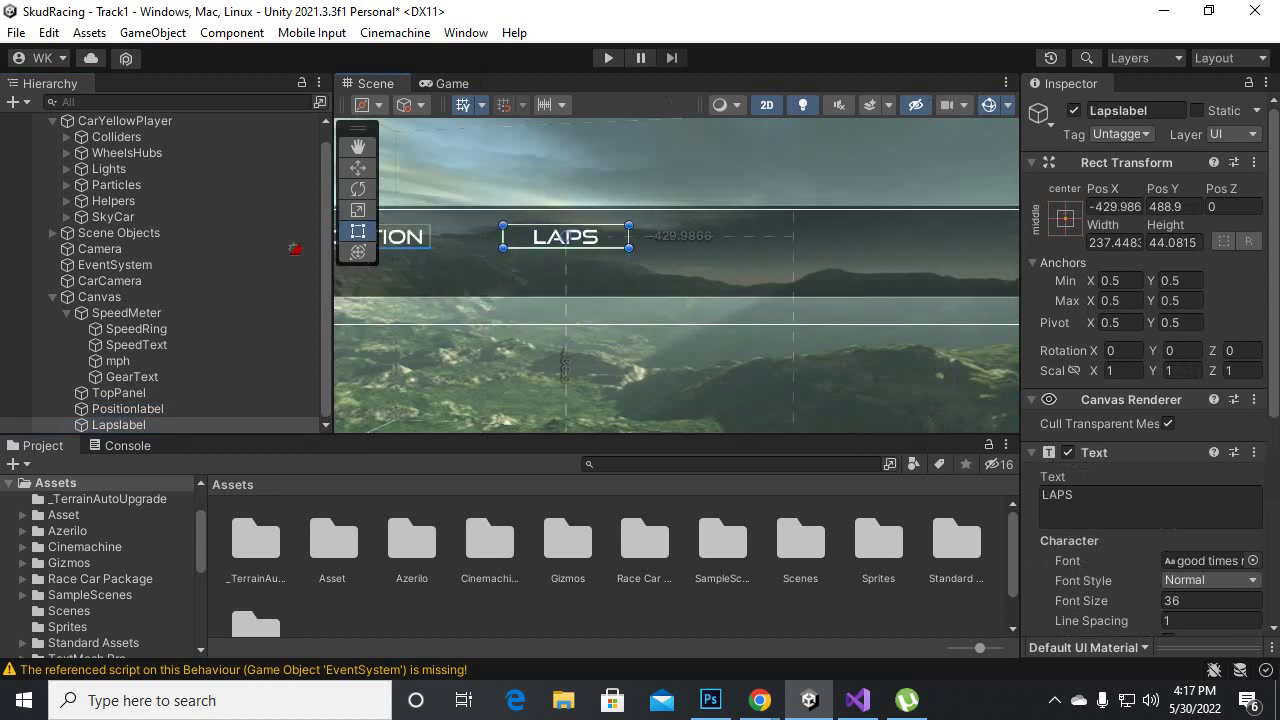
pyautogui.scroll(-2, 581, 265)
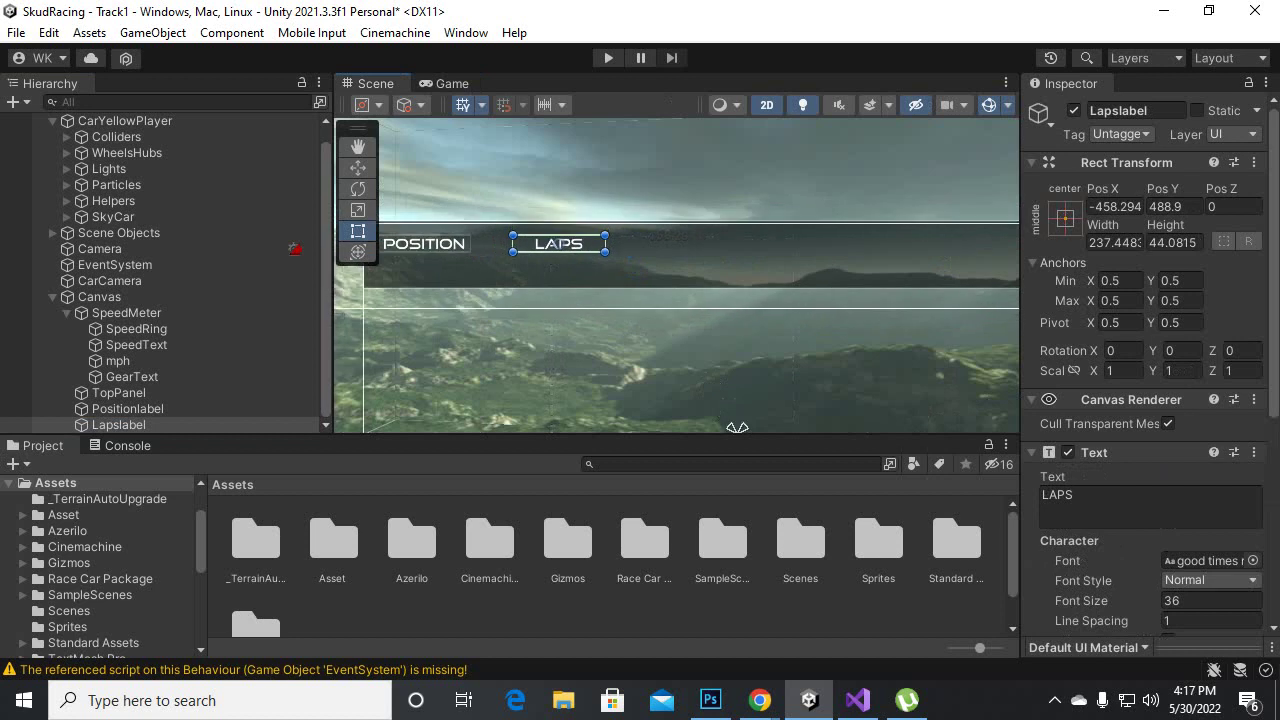
# - Duplicate the LAPS label and place the copy further right on the top panel
pyautogui.hotkey('ctrl', 'd')
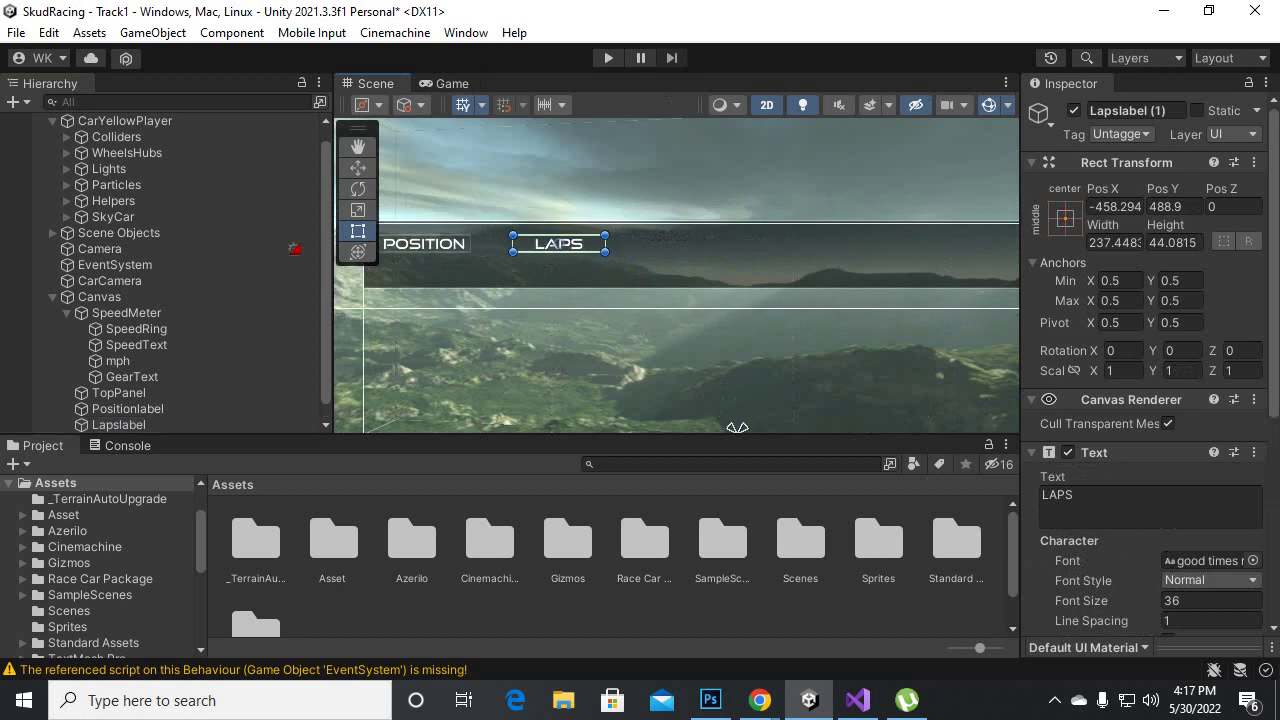
pyautogui.moveTo(558, 244); pyautogui.dragTo(800, 244)
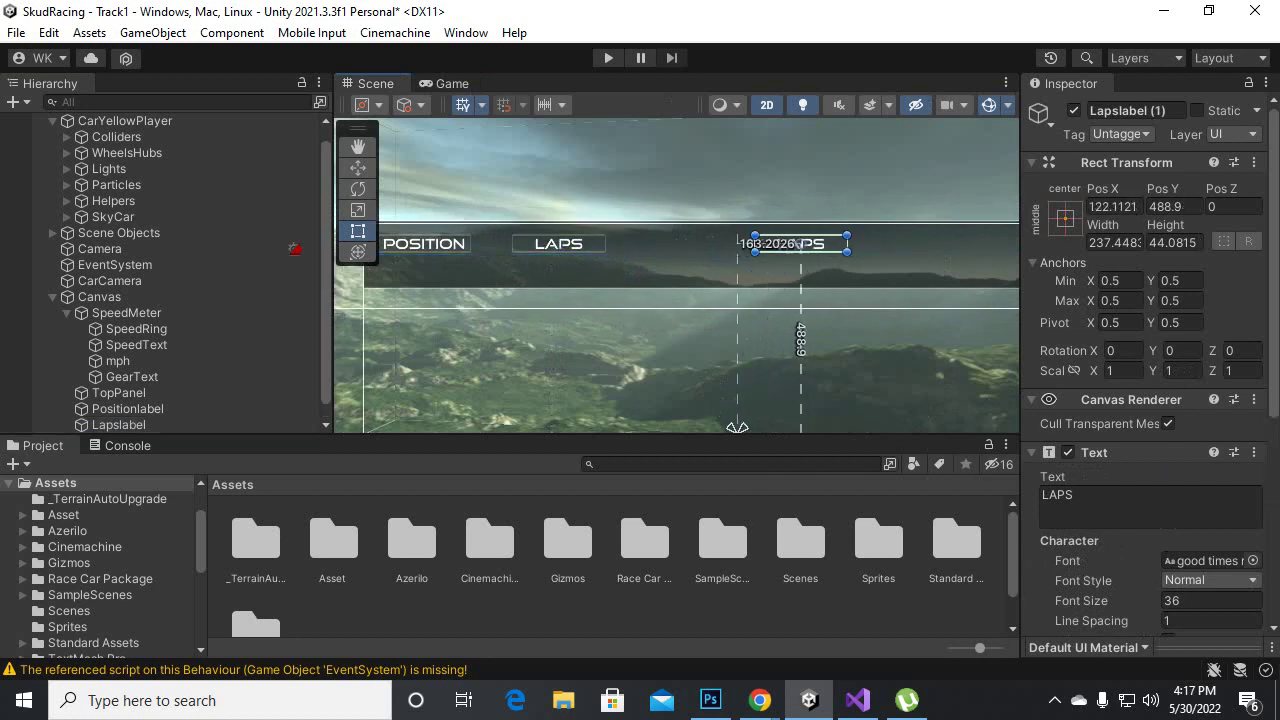
pyautogui.moveTo(800, 244); pyautogui.dragTo(960, 244)
pyautogui.scroll(-2, 700, 386)
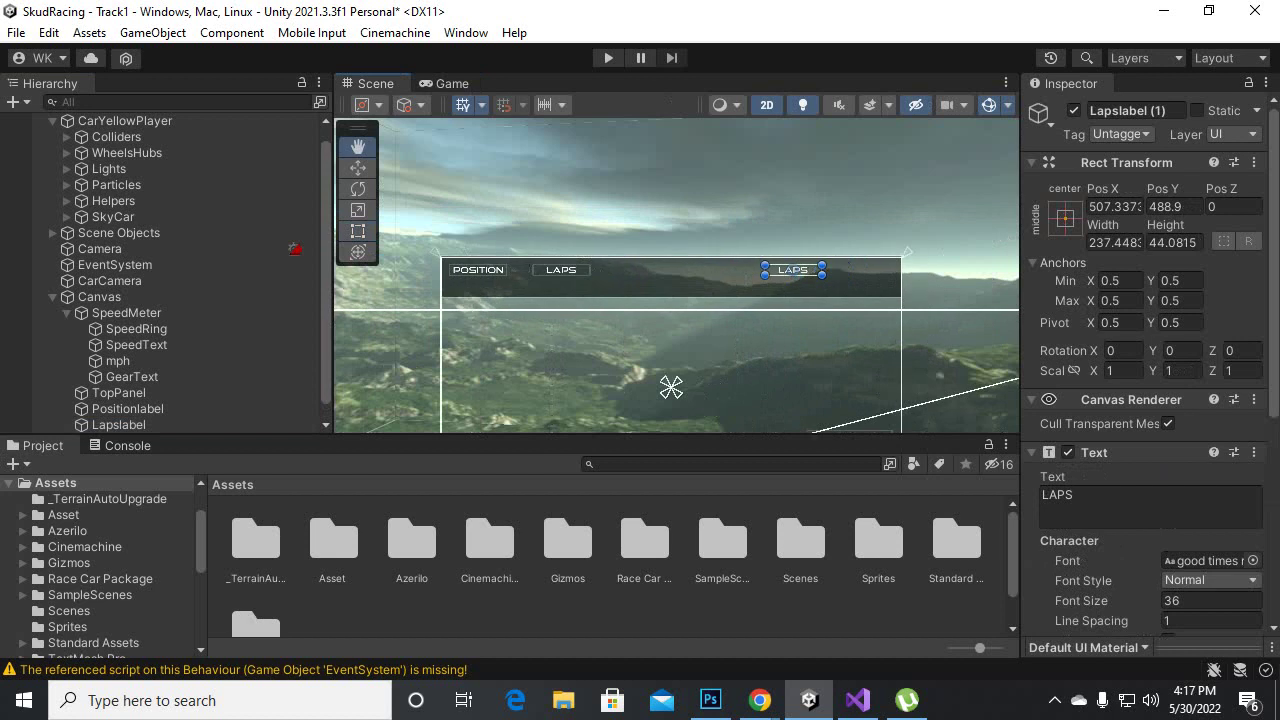
pyautogui.scroll(3, 806, 279)
pyautogui.moveTo(784, 264); pyautogui.dragTo(691, 264)
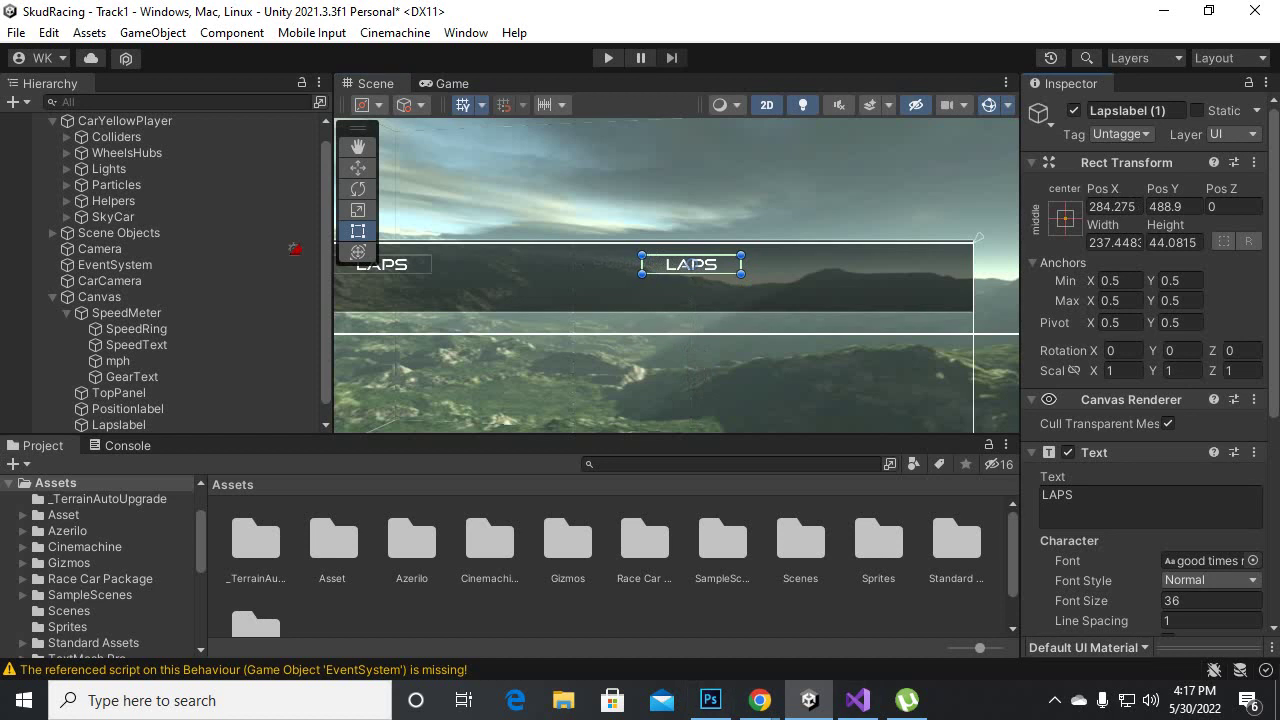
# - Change the copy's text to RACE TIME and widen its box to fit
pyautogui.click(1100, 505)
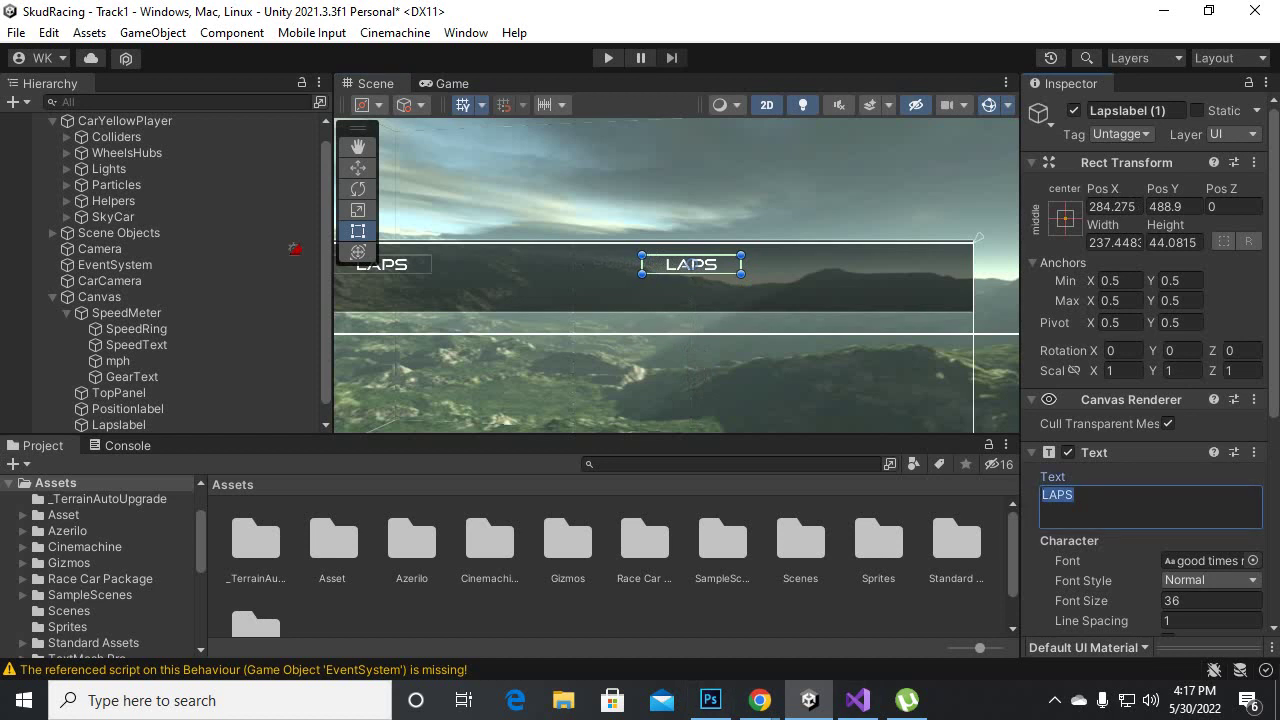
pyautogui.write('RACE')
pyautogui.write(' TIME')
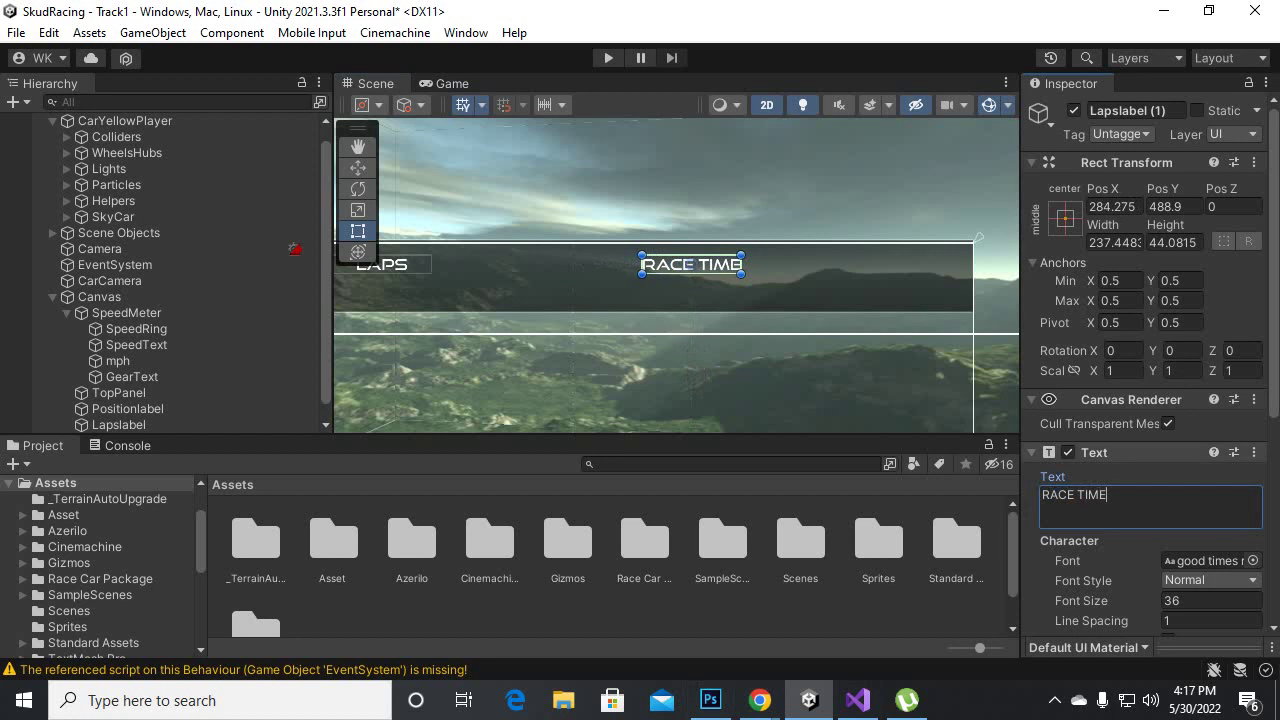
pyautogui.scroll(3, 735, 221)
pyautogui.moveTo(746, 288); pyautogui.dragTo(758, 288)
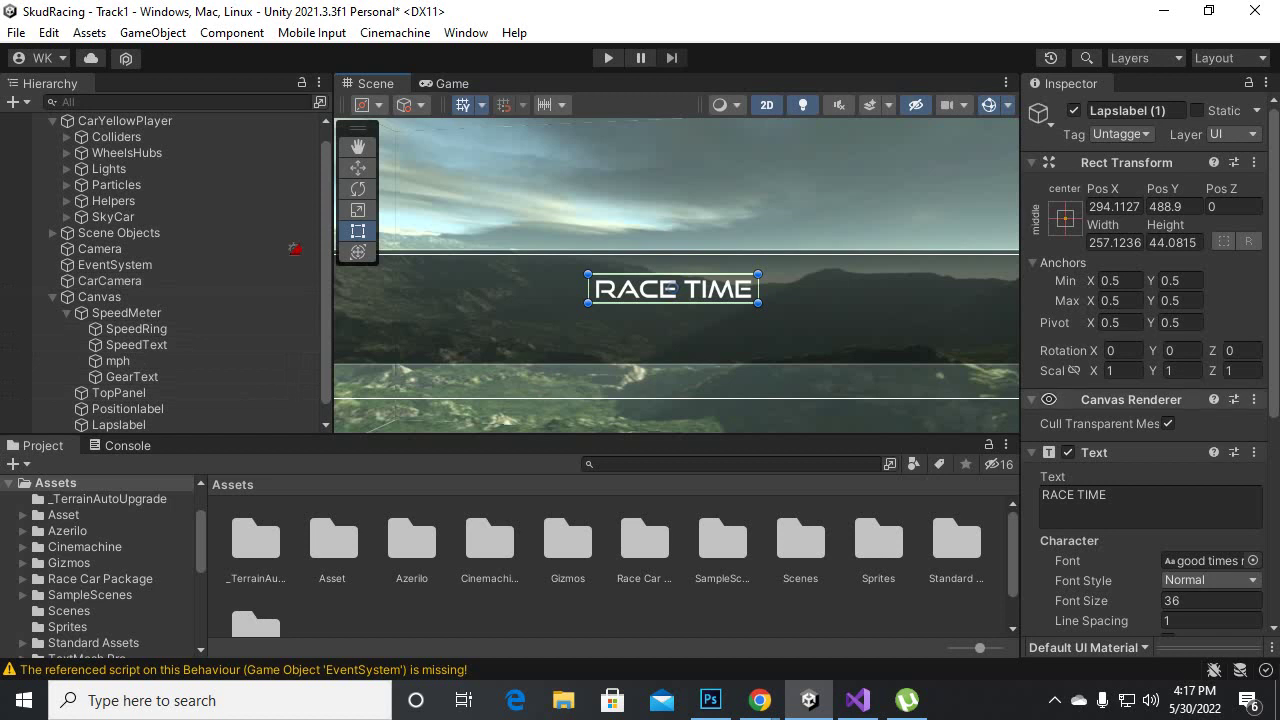
# - Remove the (1) suffix and replace 'Laps' with 'Race' to name it Racelabel
pyautogui.click(1165, 110)
pyautogui.hotkey('shift', 'Left')
pyautogui.hotkey('shift', 'Left')
pyautogui.hotkey('shift', 'Left')
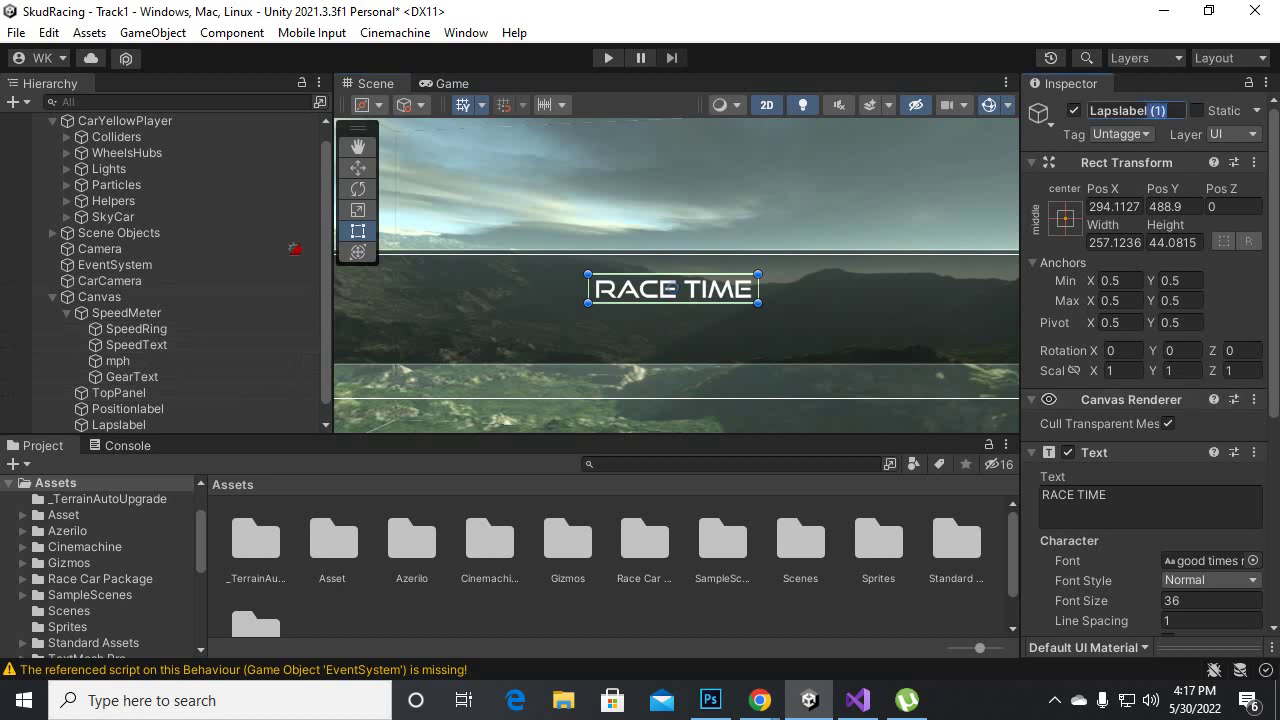
pyautogui.press('BackSpace')
pyautogui.press('Left')
pyautogui.press('Left')
pyautogui.press('Left')
pyautogui.hotkey('shift', 'Left')
pyautogui.hotkey('shift', 'Left')
pyautogui.hotkey('shift', 'Left')
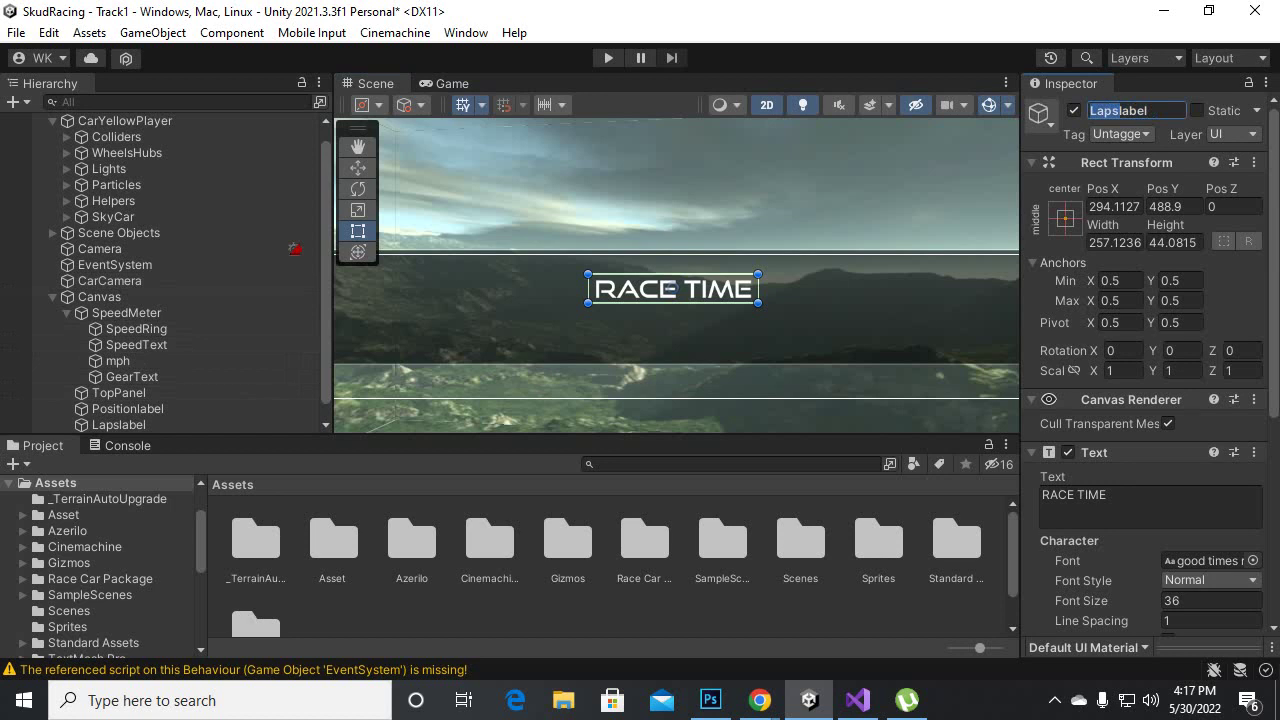
pyautogui.write('Race')
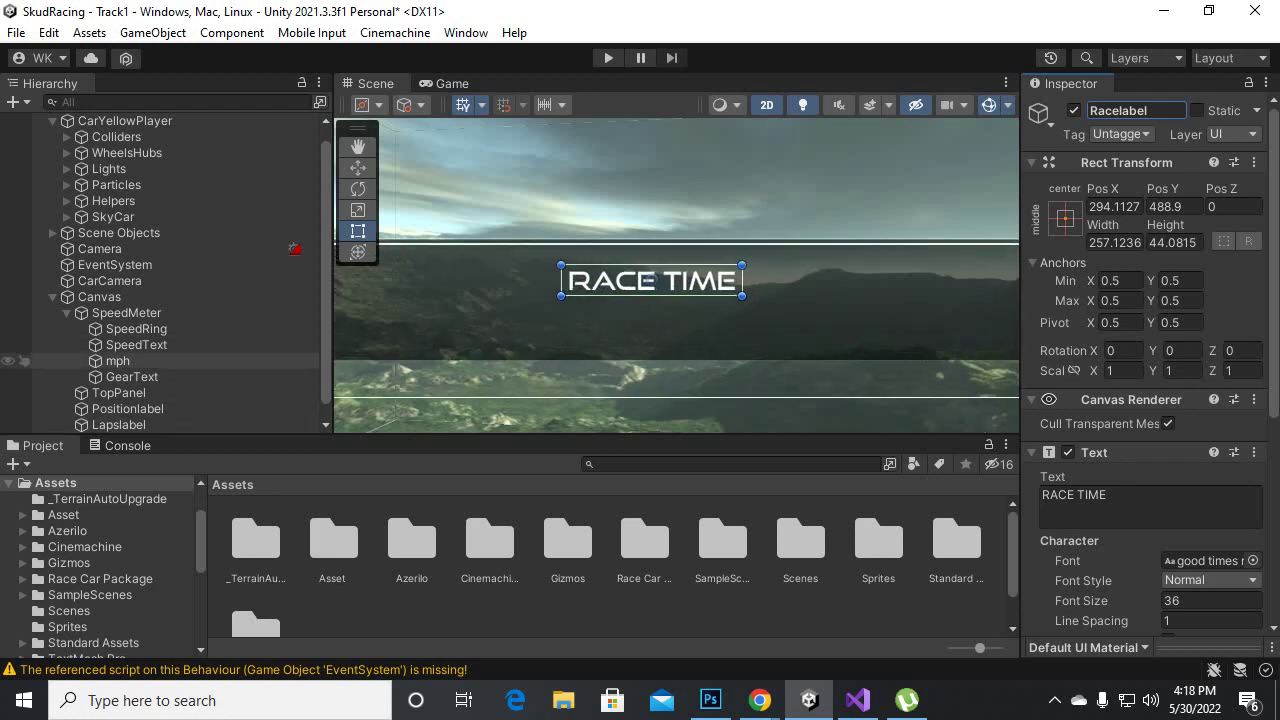
# - Duplicate Racelabel and move the RACE TIME copy to the right
pyautogui.scroll(-1, 160, 408)
pyautogui.click(120, 424)
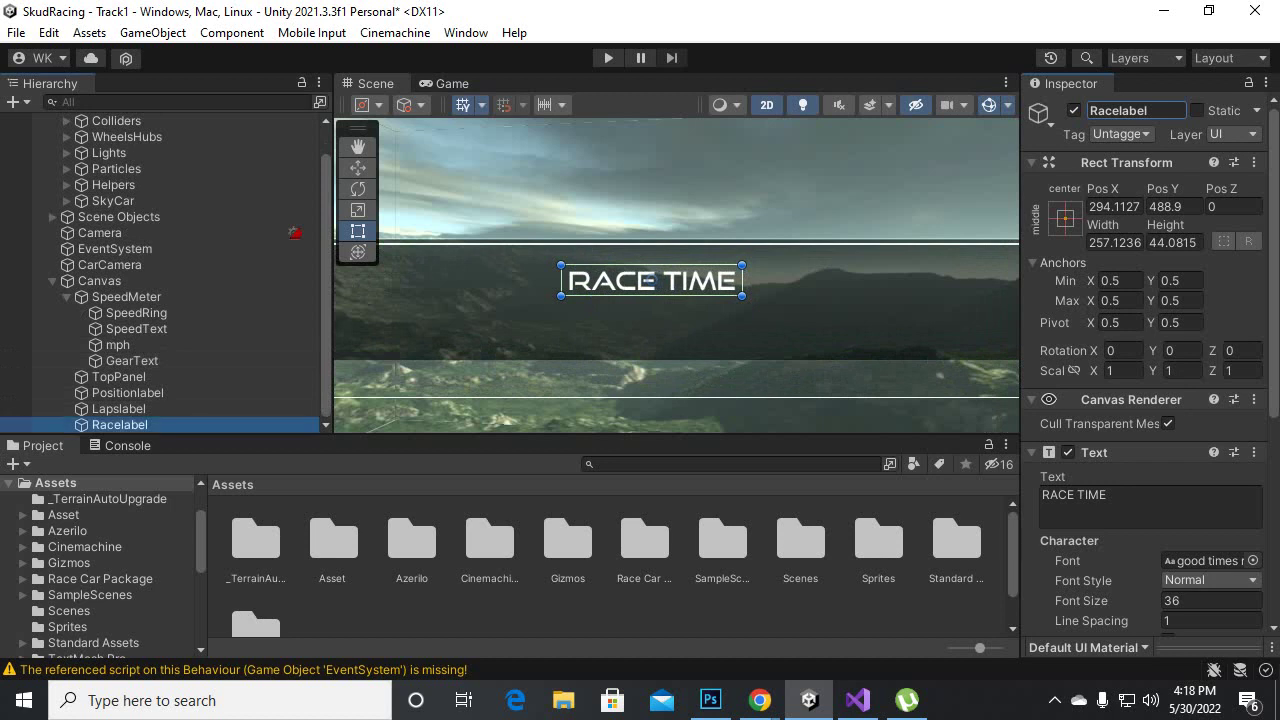
pyautogui.hotkey('ctrl', 'd')
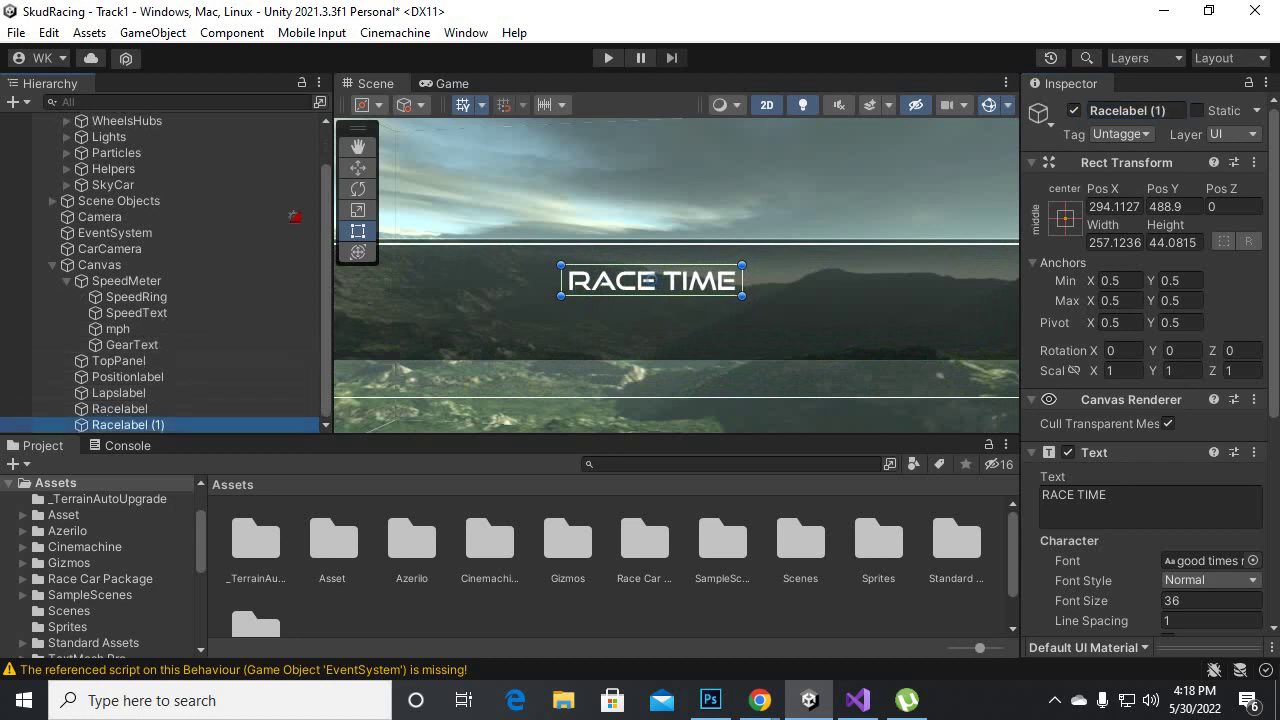
pyautogui.moveTo(651, 280); pyautogui.dragTo(895, 281)
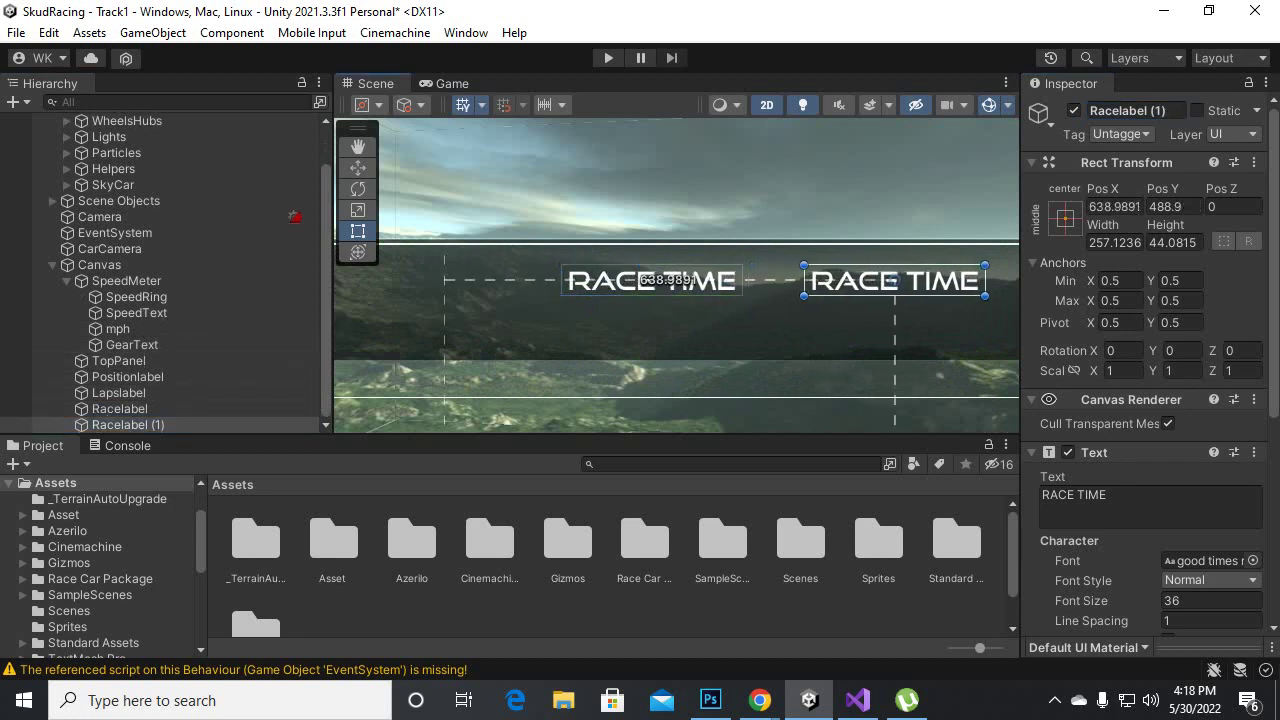
pyautogui.moveTo(895, 281); pyautogui.dragTo(889, 281)
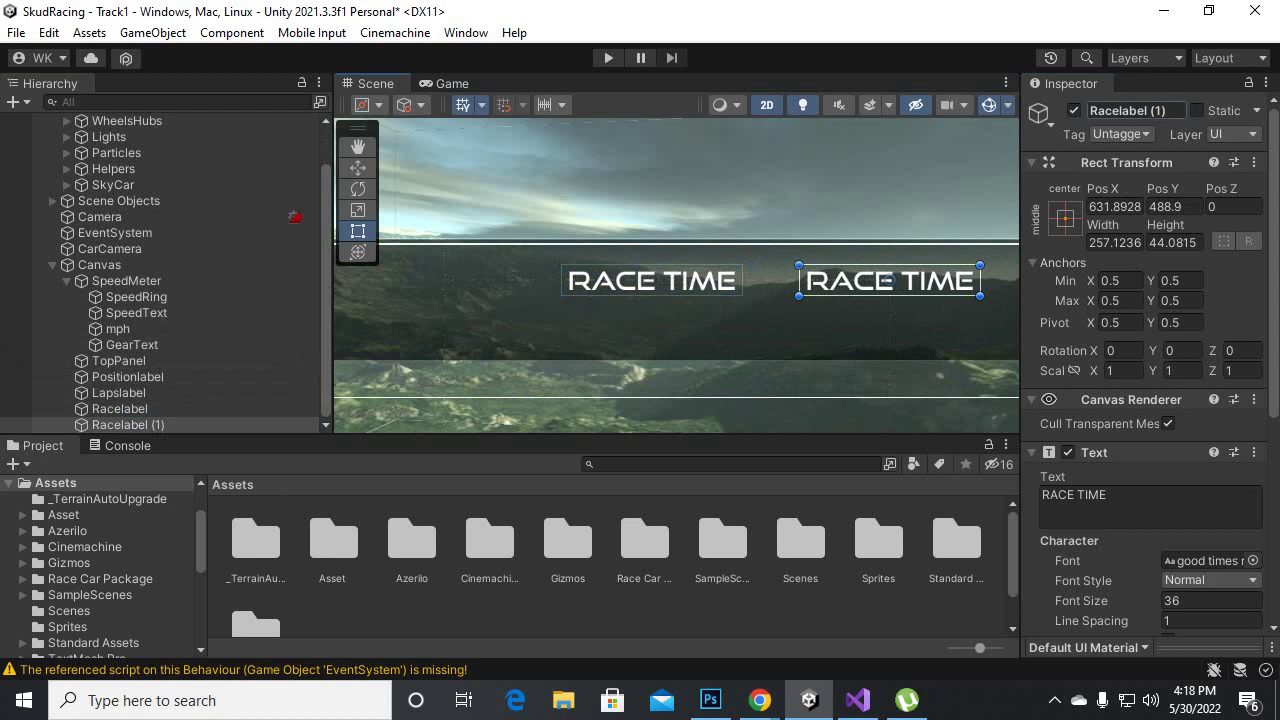
# - Rename the copy to Besttimelabel
pyautogui.moveTo(1168, 110); pyautogui.dragTo(1146, 110)
pyautogui.press('BackSpace')
pyautogui.doubleClick(1118, 110)
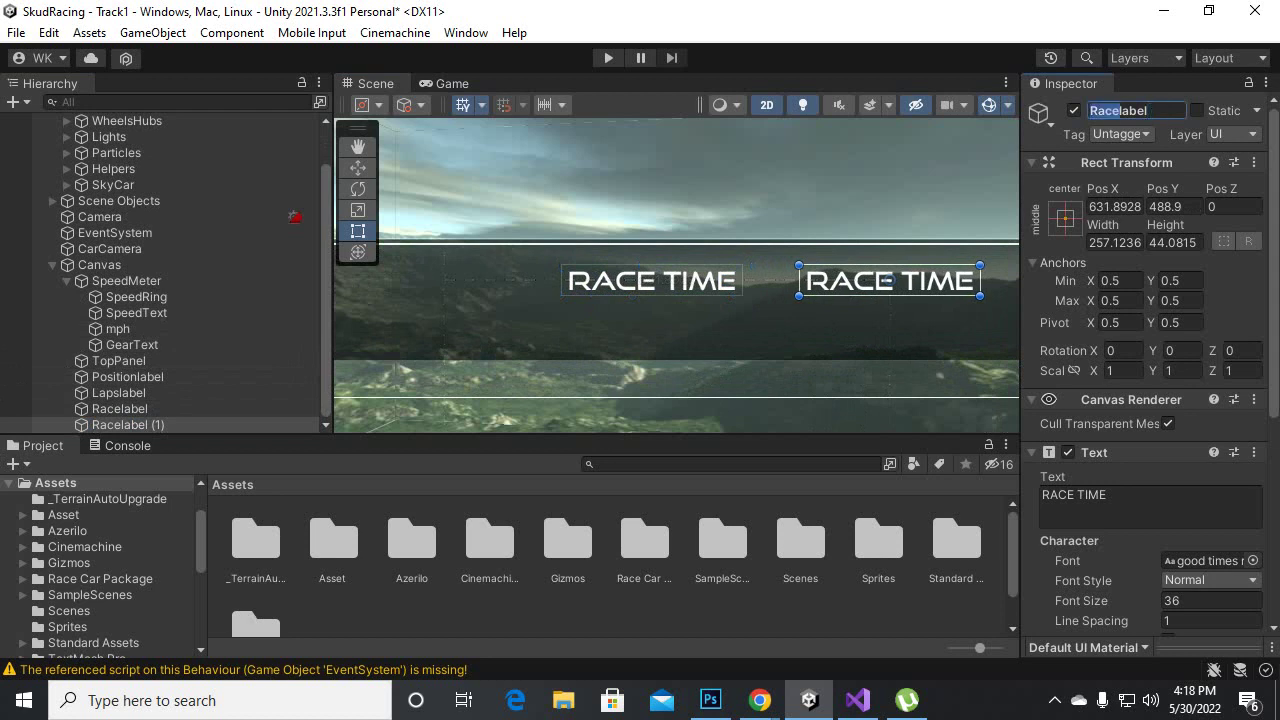
pyautogui.write('Besttime')
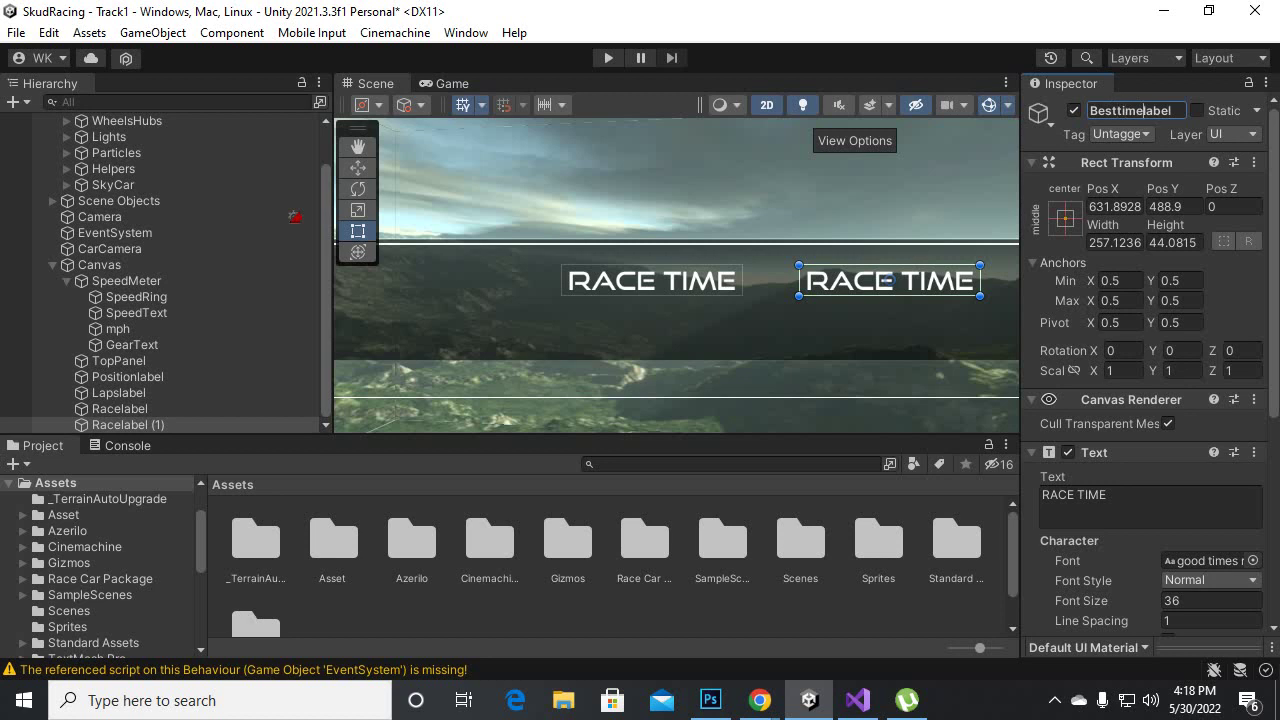
# - Change the copy's text from RACE TIME to 'Best lap'
pyautogui.click(1074, 495)
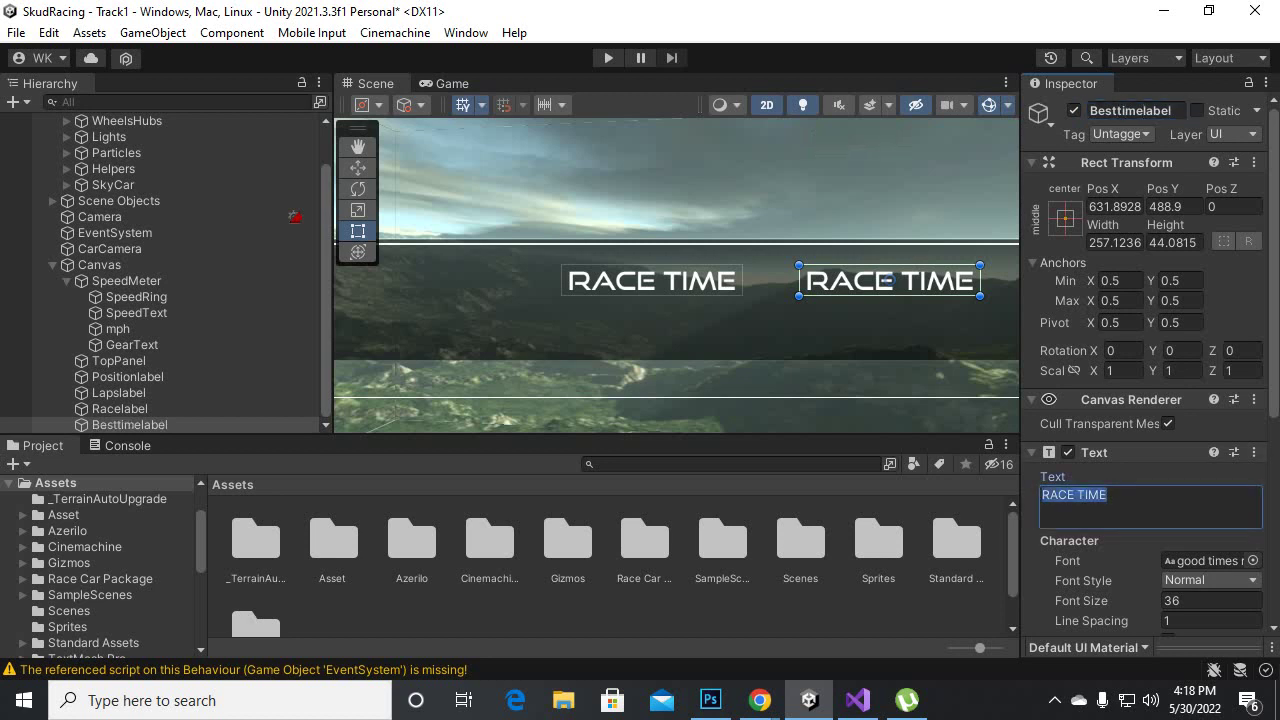
pyautogui.doubleClick(1058, 495)
pyautogui.write('Best')
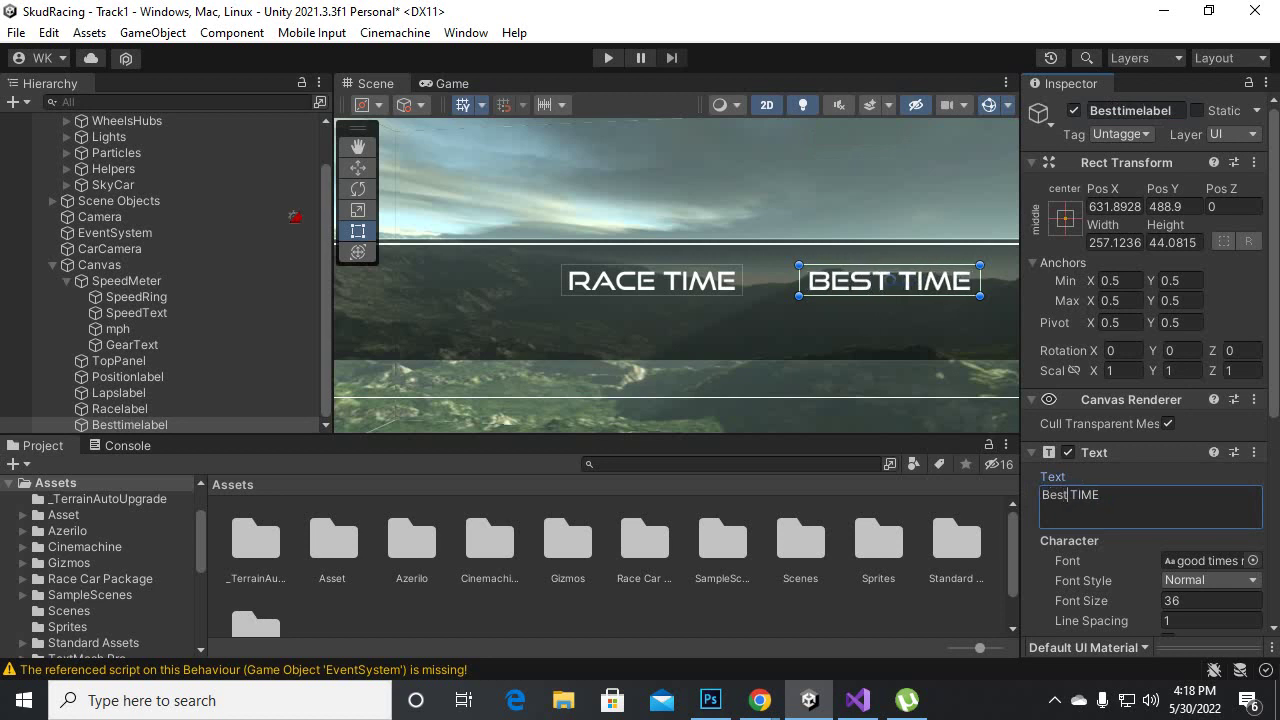
pyautogui.write(' lap')
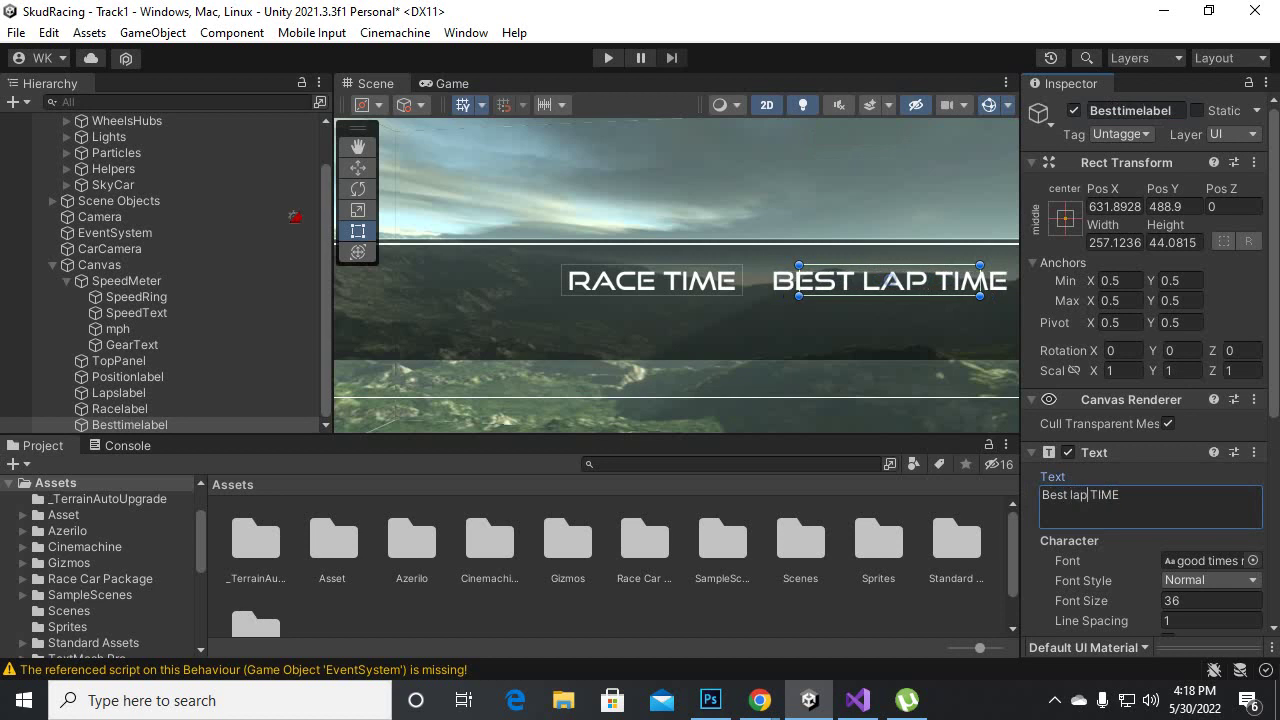
pyautogui.press('Delete')
pyautogui.press('Delete')
pyautogui.press('Delete')
pyautogui.press('Delete')
pyautogui.press('Delete')
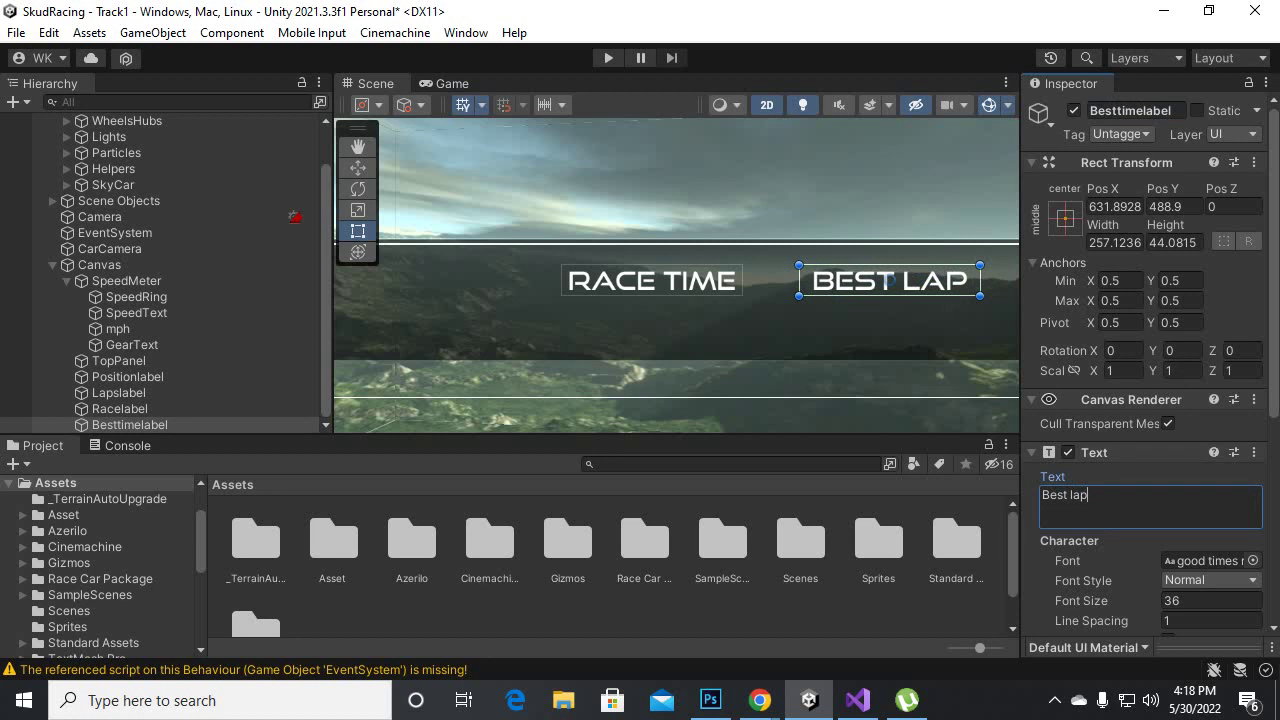
pyautogui.scroll(-3, 557, 323)
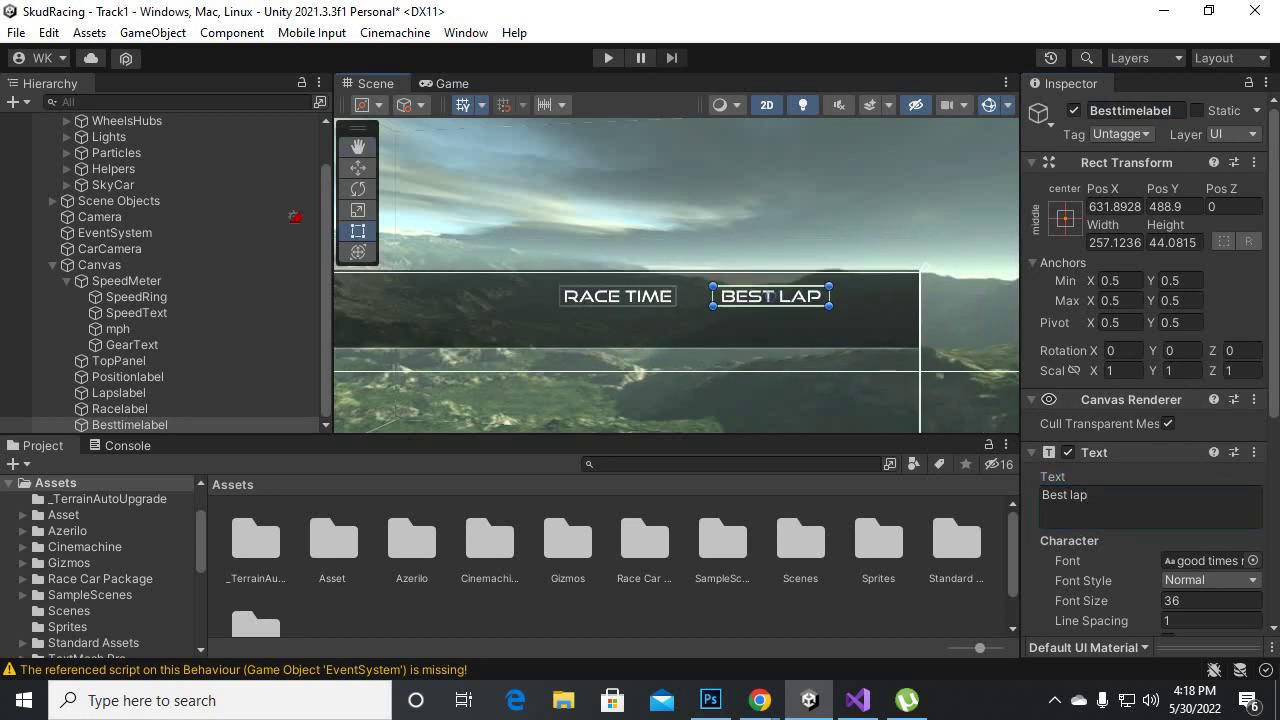
# - Duplicate Besttimelabel, move the copy further right, and set its text to 'Lap Time'
pyautogui.hotkey('ctrl', 'd')
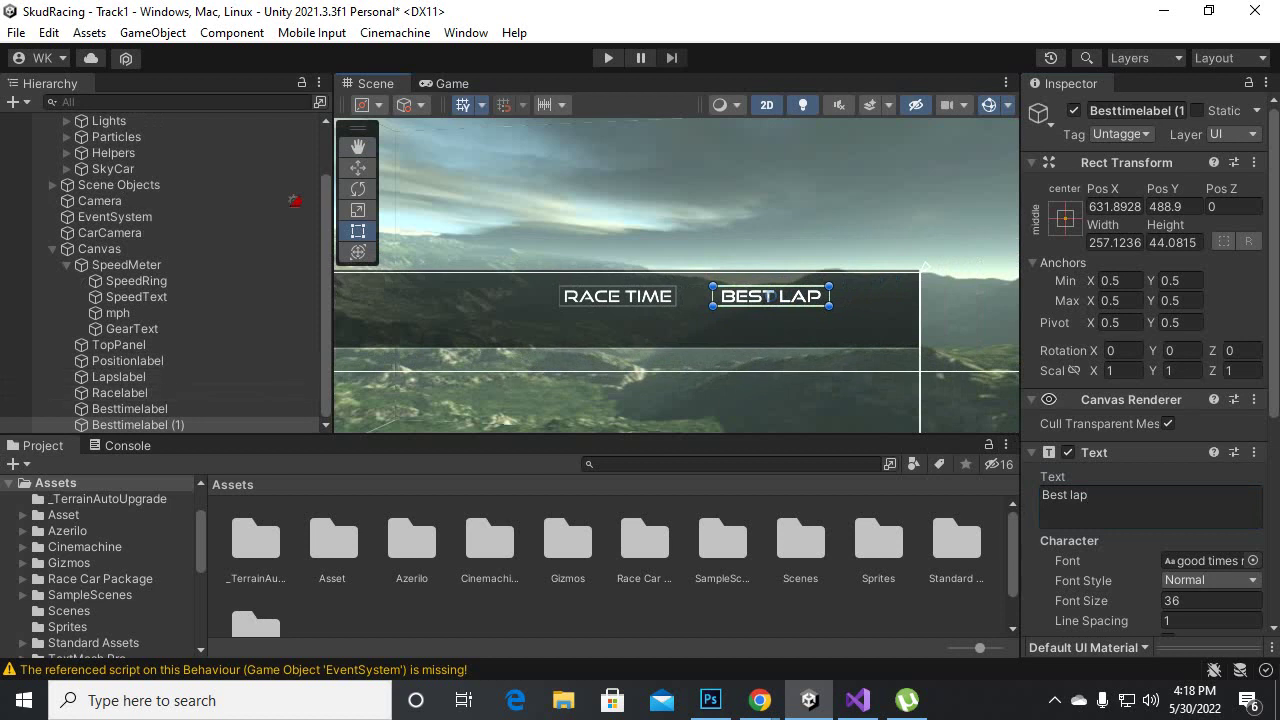
pyautogui.moveTo(771, 296); pyautogui.dragTo(900, 296)
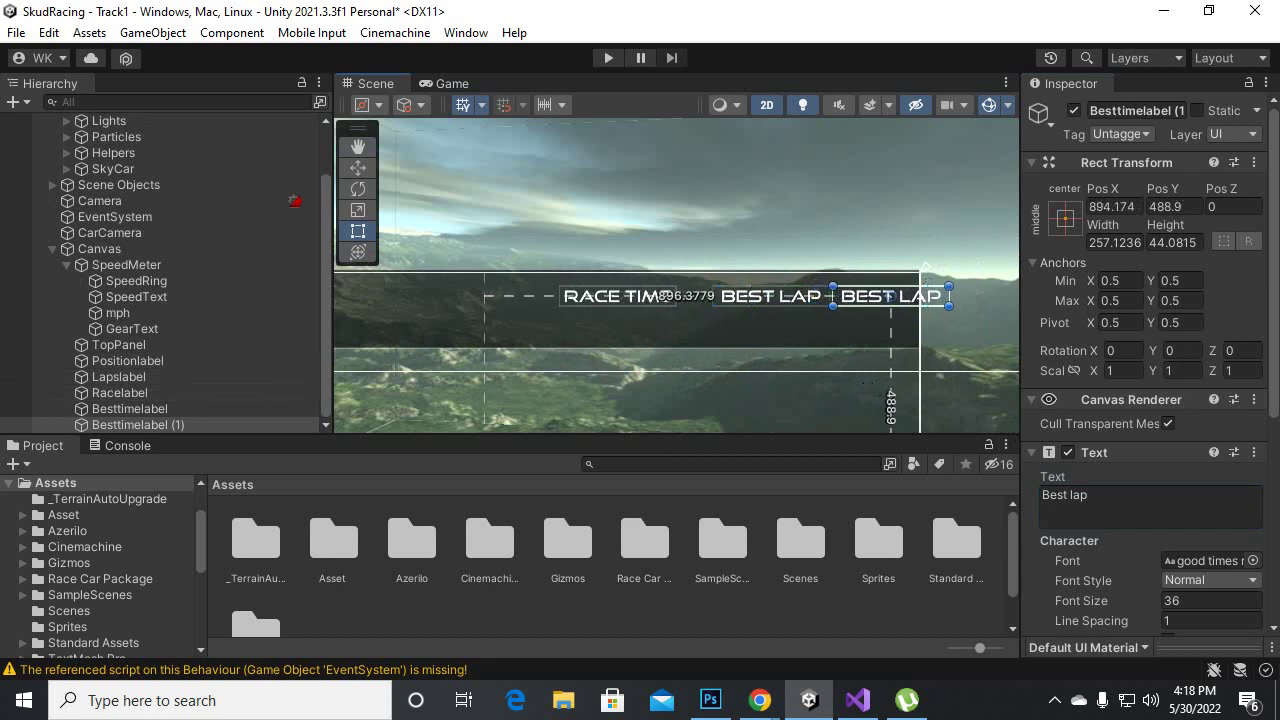
pyautogui.click(1064, 495)
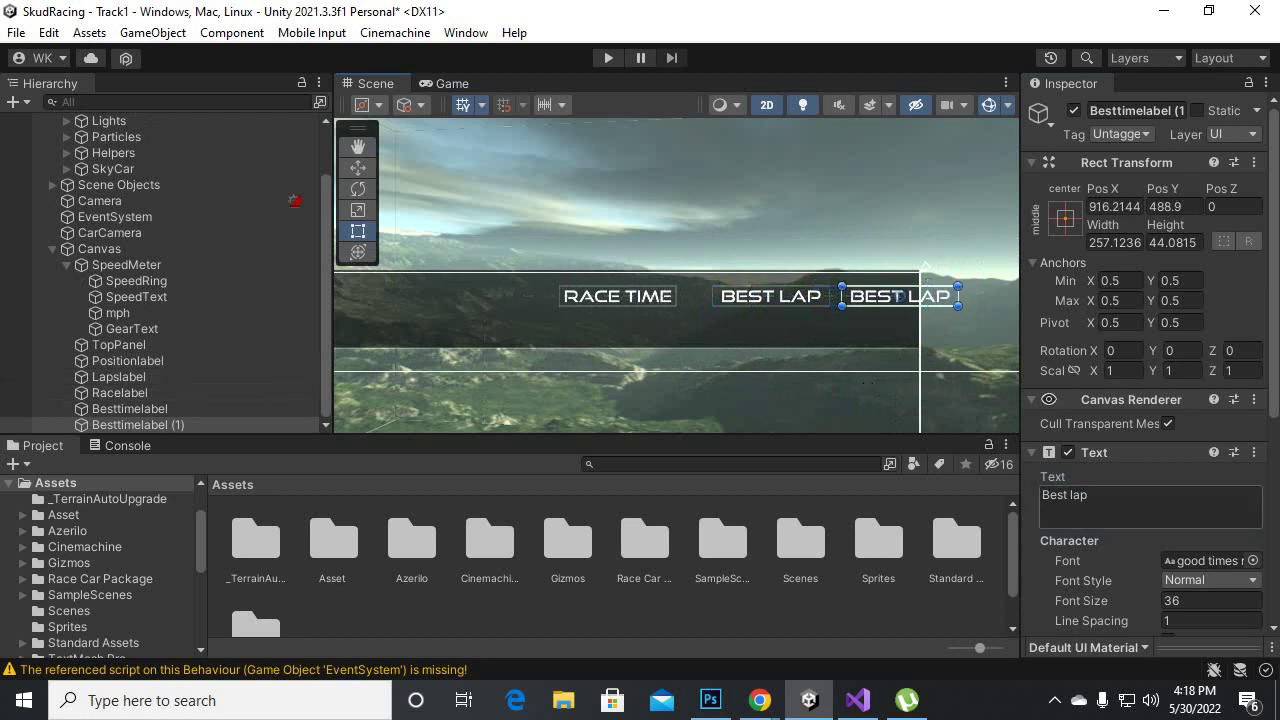
pyautogui.write('L')
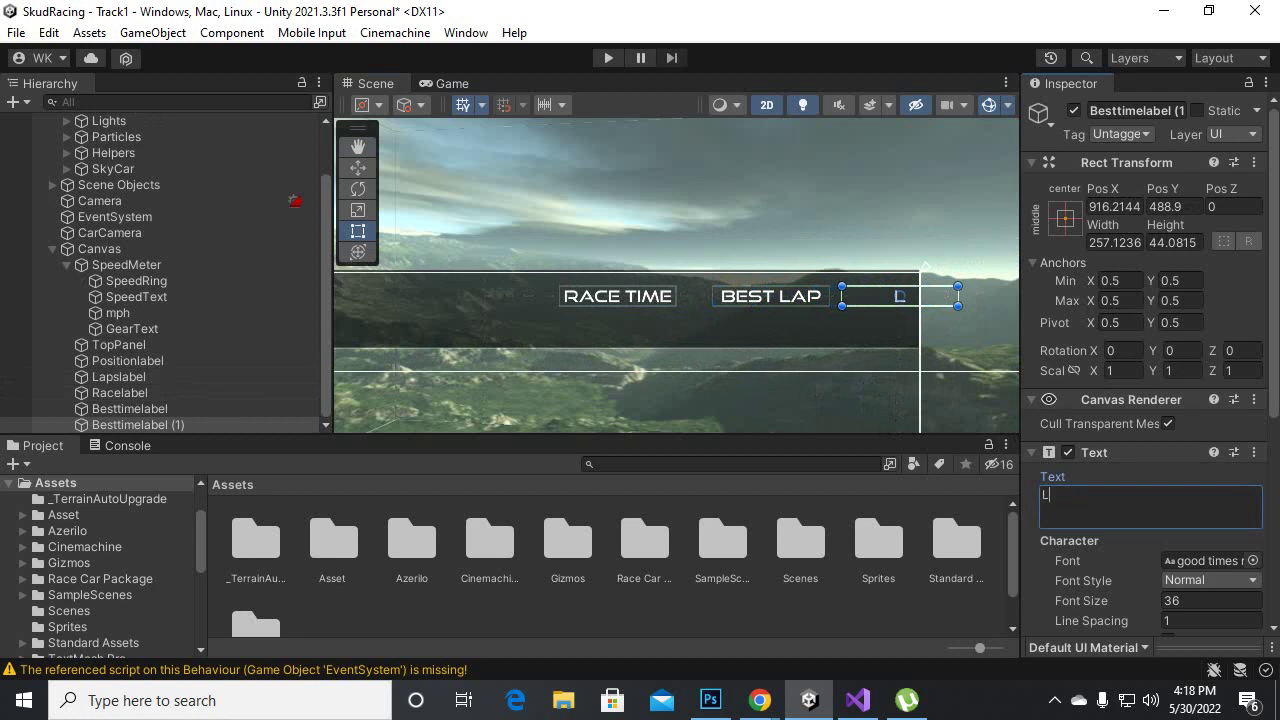
pyautogui.write('ap ')
pyautogui.write('T')
pyautogui.write('imw')
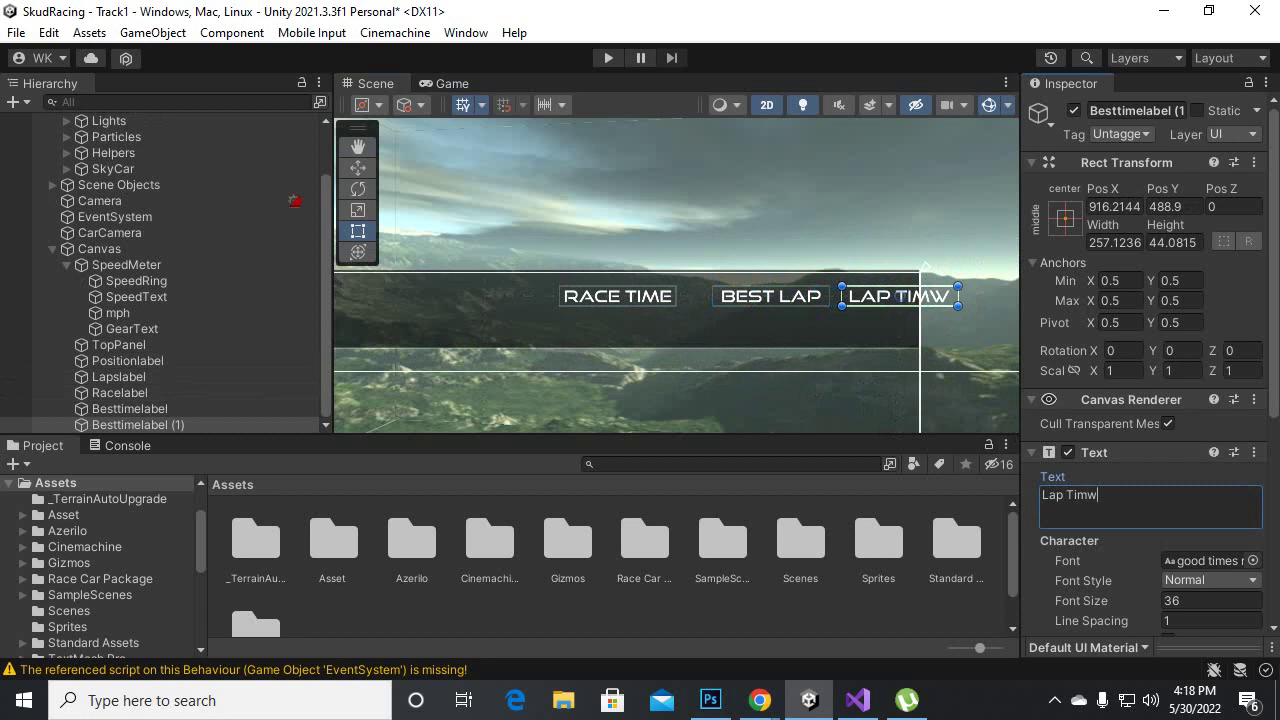
pyautogui.press('BackSpace')
pyautogui.write('e')
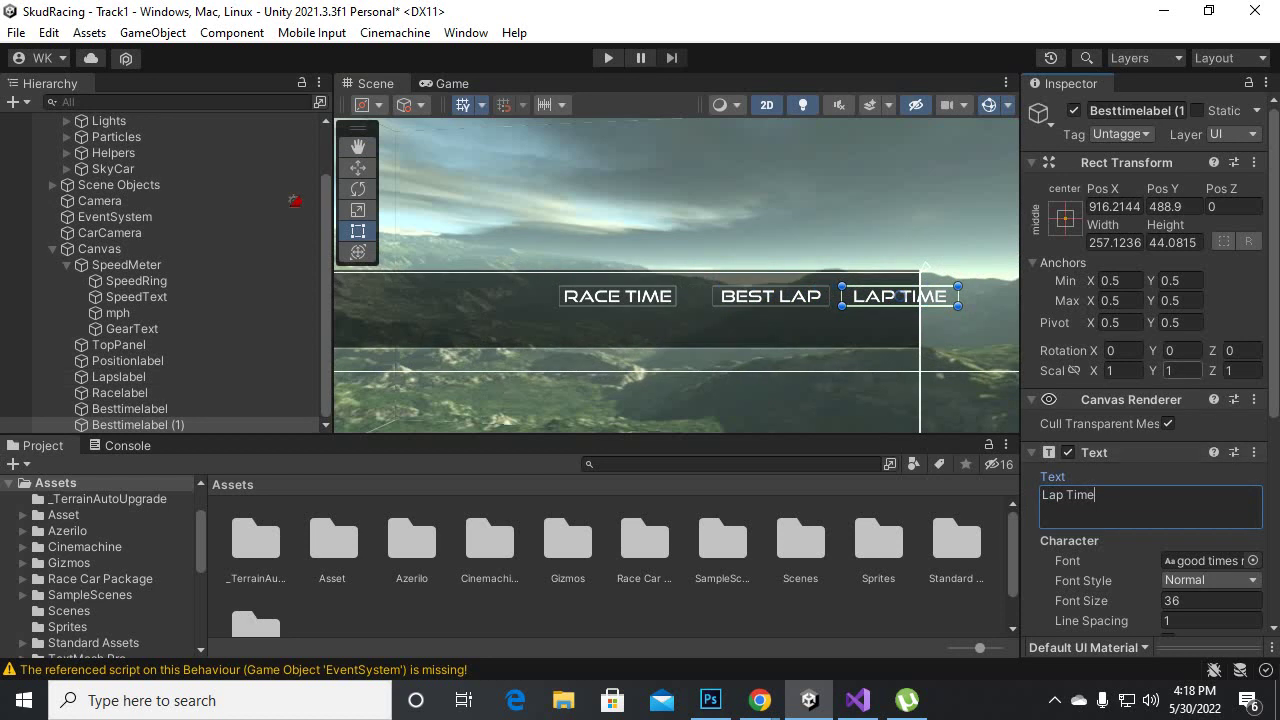
# - Rename the copy to Laptimelabel
pyautogui.click(1136, 110)
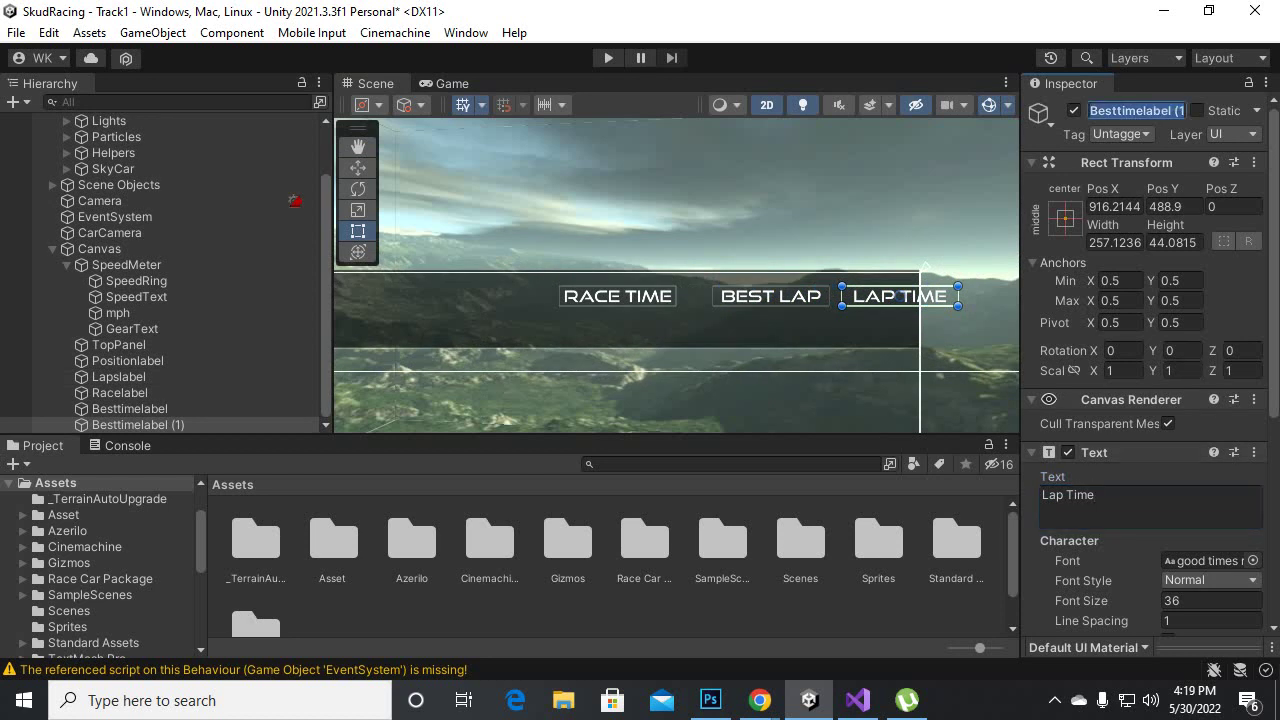
pyautogui.write('lapt')
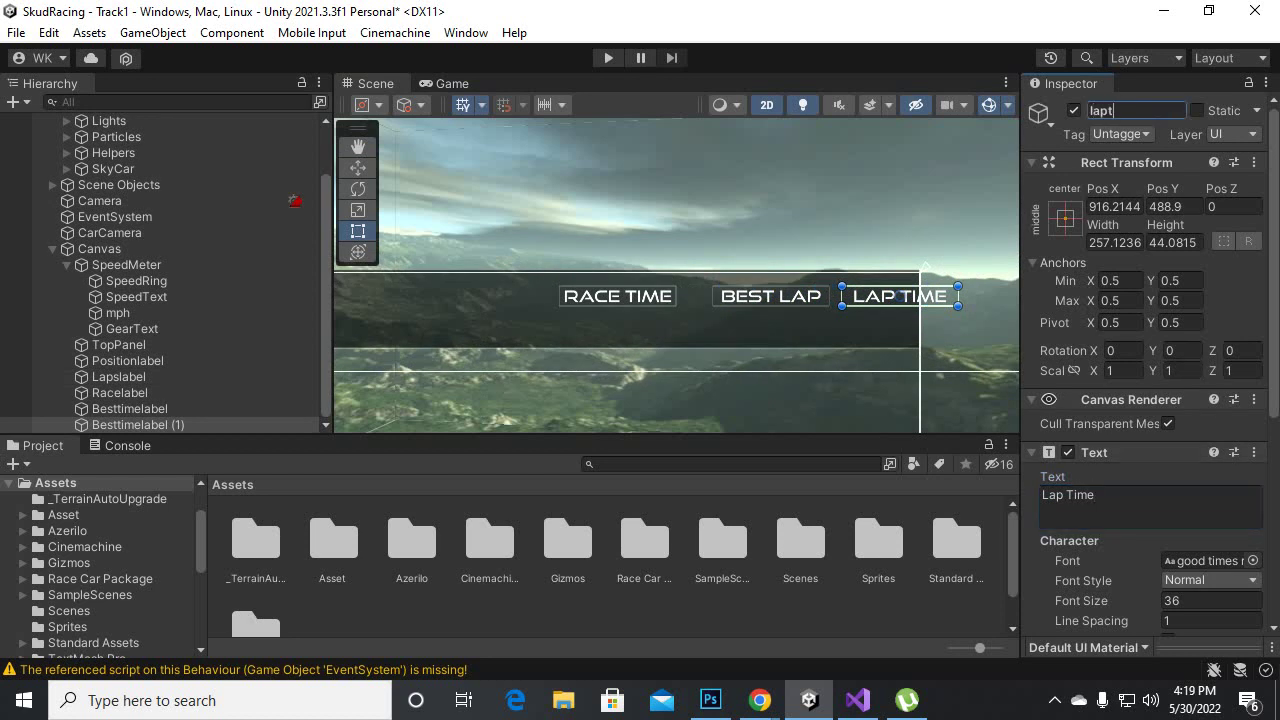
pyautogui.write('imelabe')
pyautogui.write('l')
pyautogui.click(1090, 110)
pyautogui.press('Delete')
pyautogui.write('L')
pyautogui.press('Return')
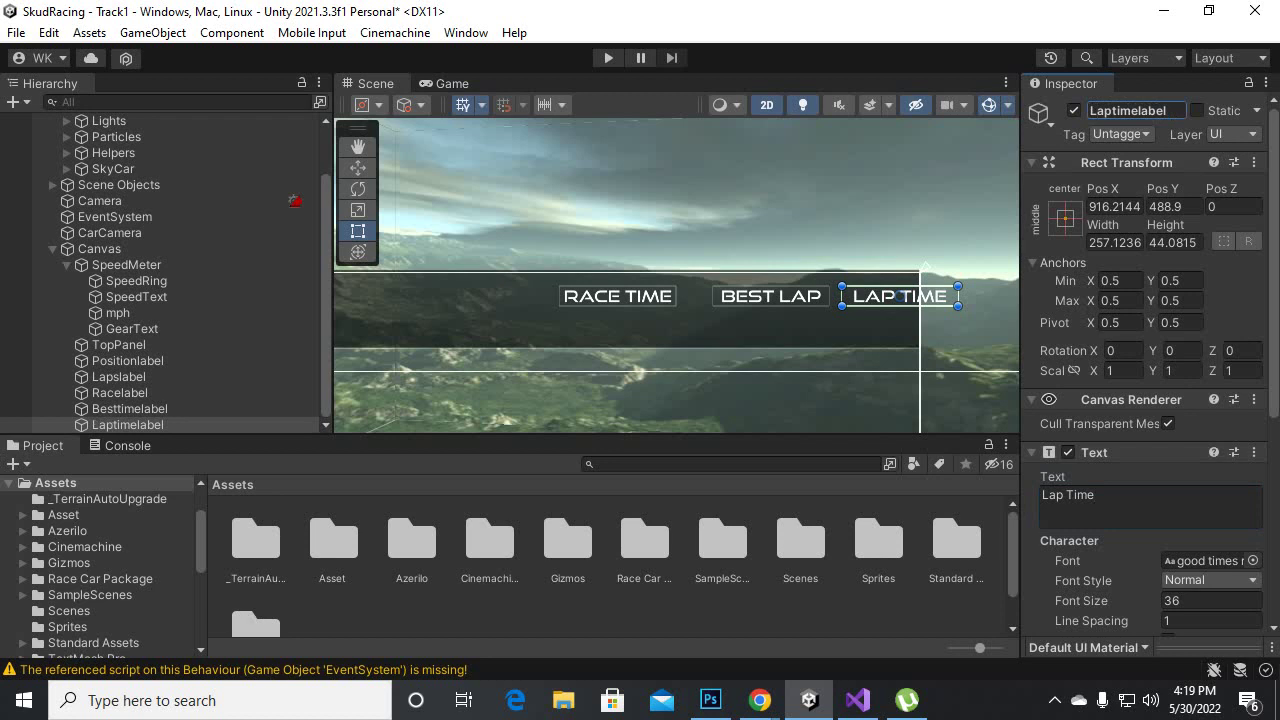
pyautogui.moveTo(127, 424); pyautogui.dragTo(120, 392)
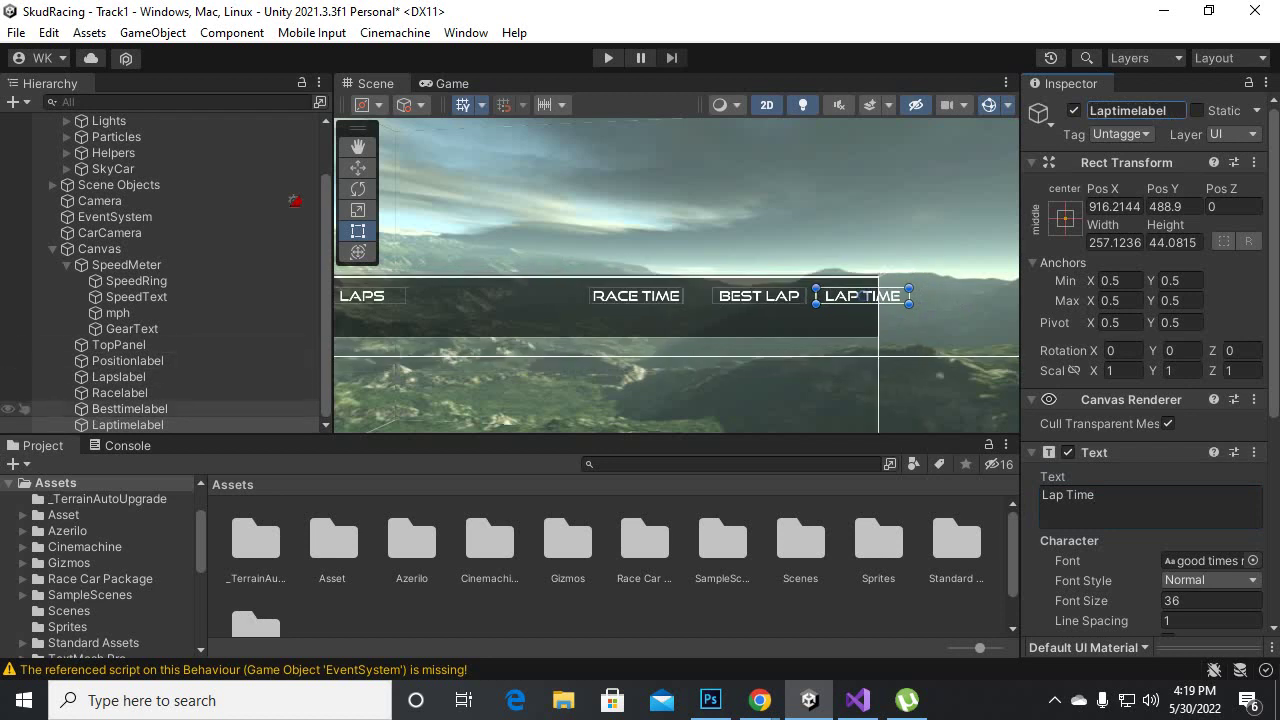
# - Select and frame the time labels, try shifting two left, then undo it
pyautogui.keyDown('shift'); pyautogui.click(120, 392); pyautogui.keyUp('shift')
pyautogui.press('f')
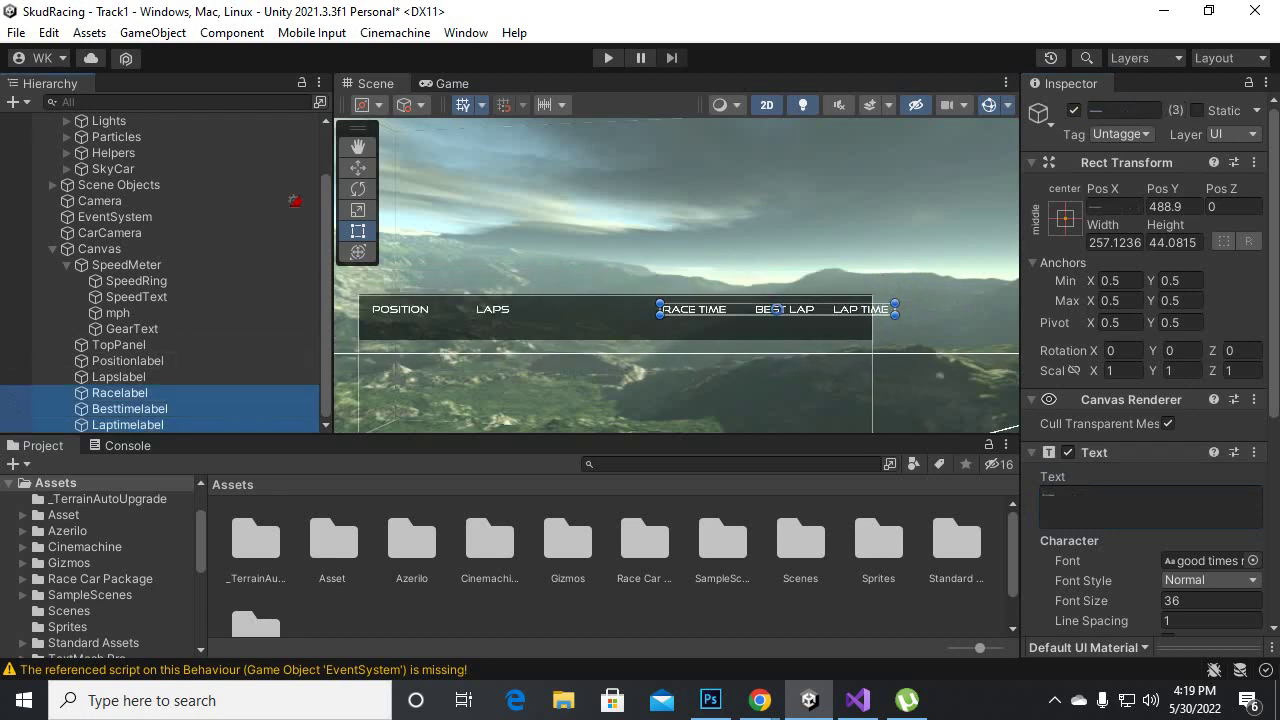
pyautogui.scroll(2, 825, 334)
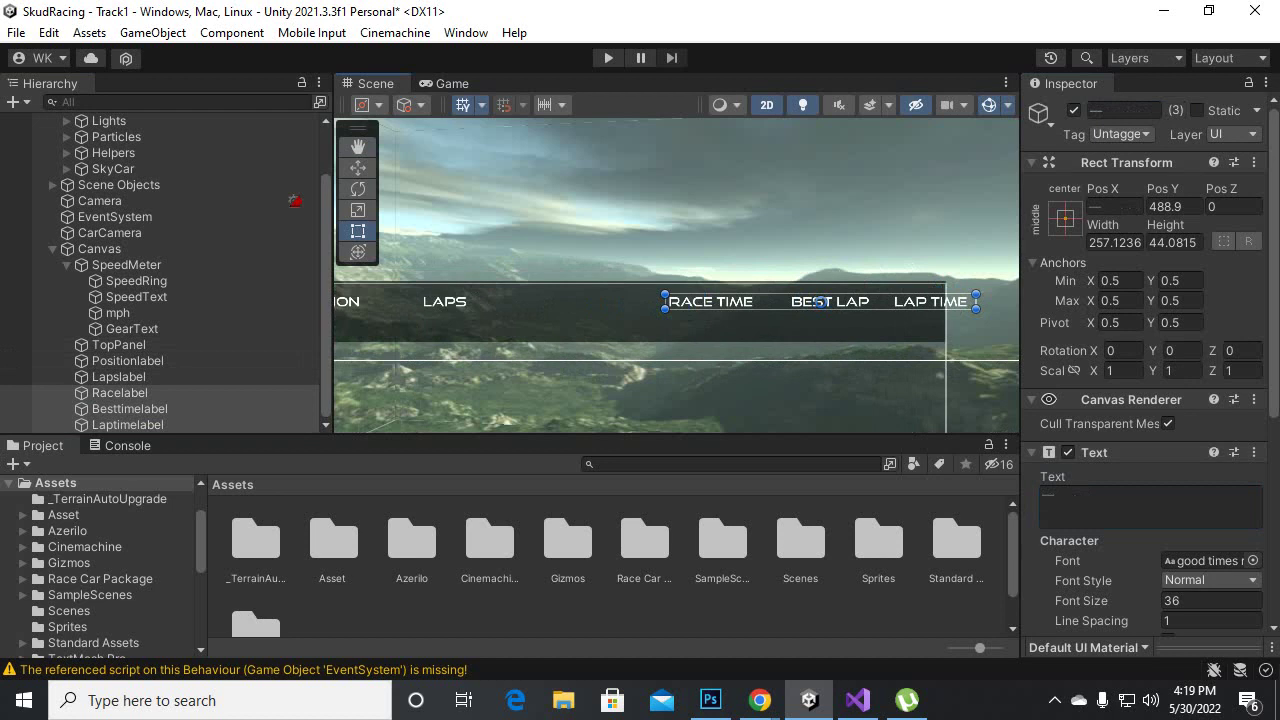
pyautogui.moveTo(818, 300); pyautogui.dragTo(796, 301)
pyautogui.keyDown('shift'); pyautogui.click(818, 301); pyautogui.keyUp('shift')
pyautogui.moveTo(818, 301); pyautogui.dragTo(798, 301)
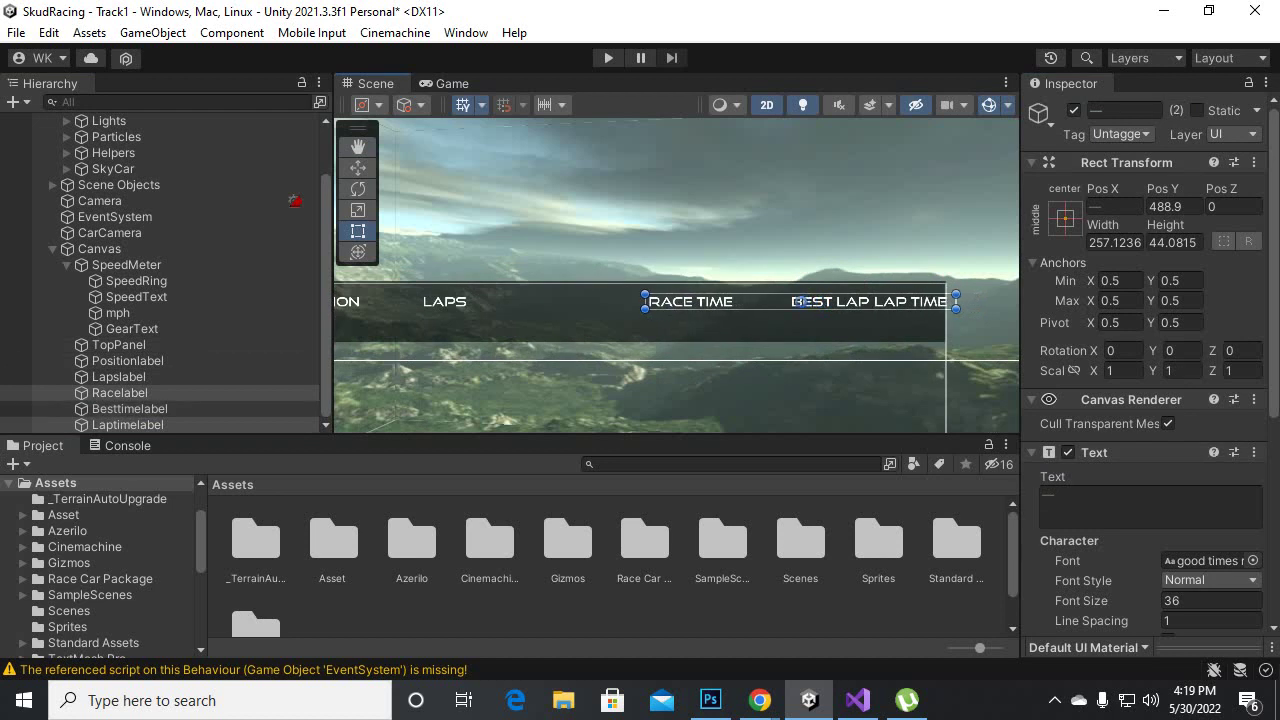
pyautogui.hotkey('ctrl', 'z')
# - Move RACE TIME, BEST LAP and LAP TIME left together along the top panel
pyautogui.keyDown('ctrl'); pyautogui.click(20, 408); pyautogui.keyUp('ctrl')
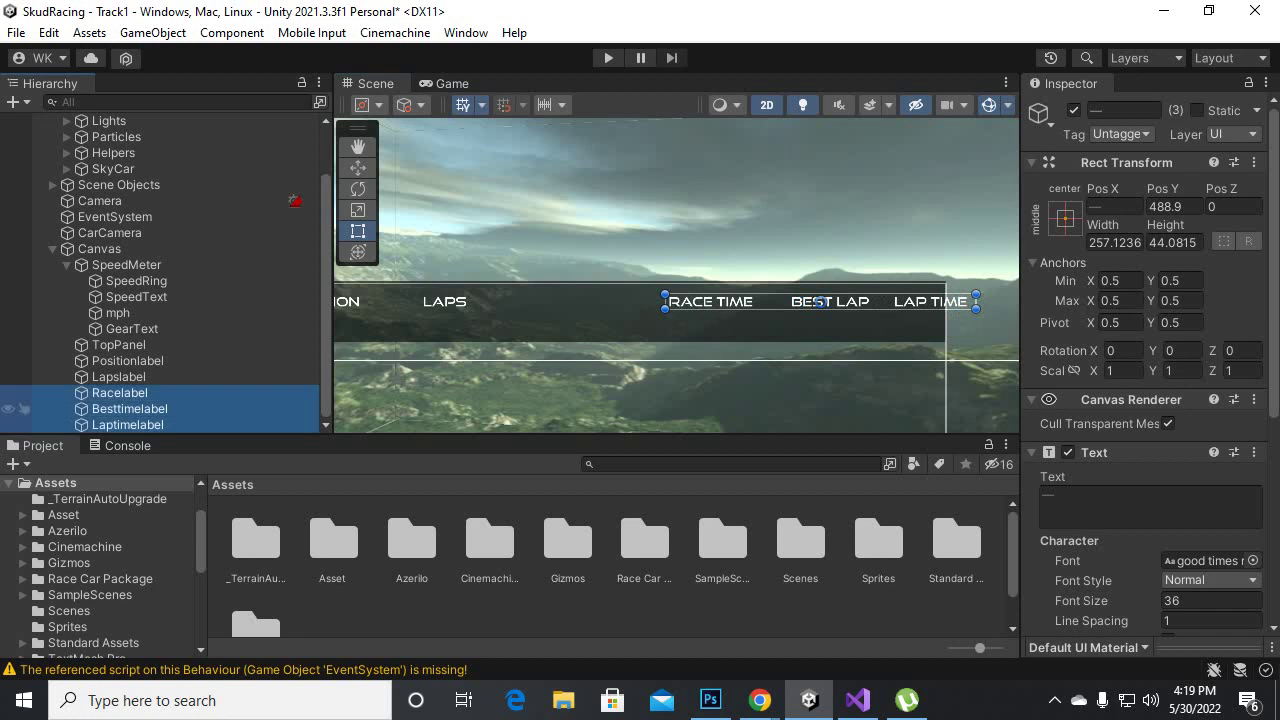
pyautogui.click(818, 301)
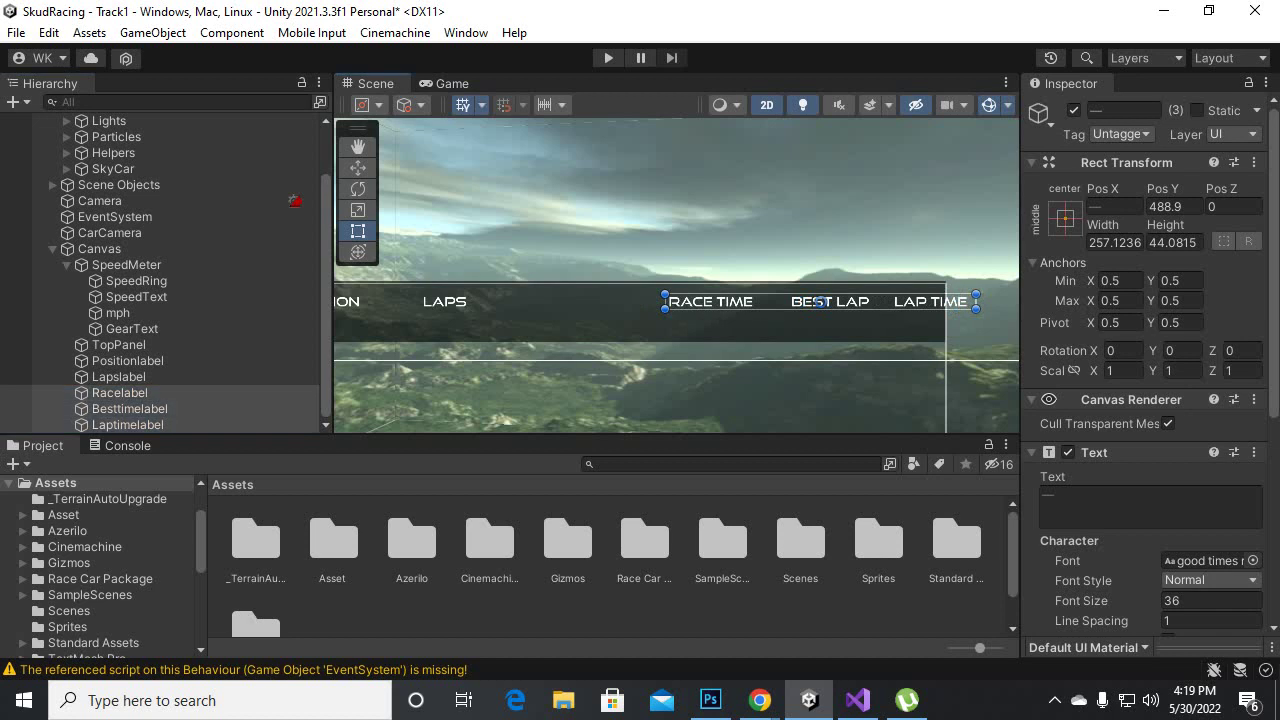
pyautogui.moveTo(818, 301); pyautogui.dragTo(775, 302)
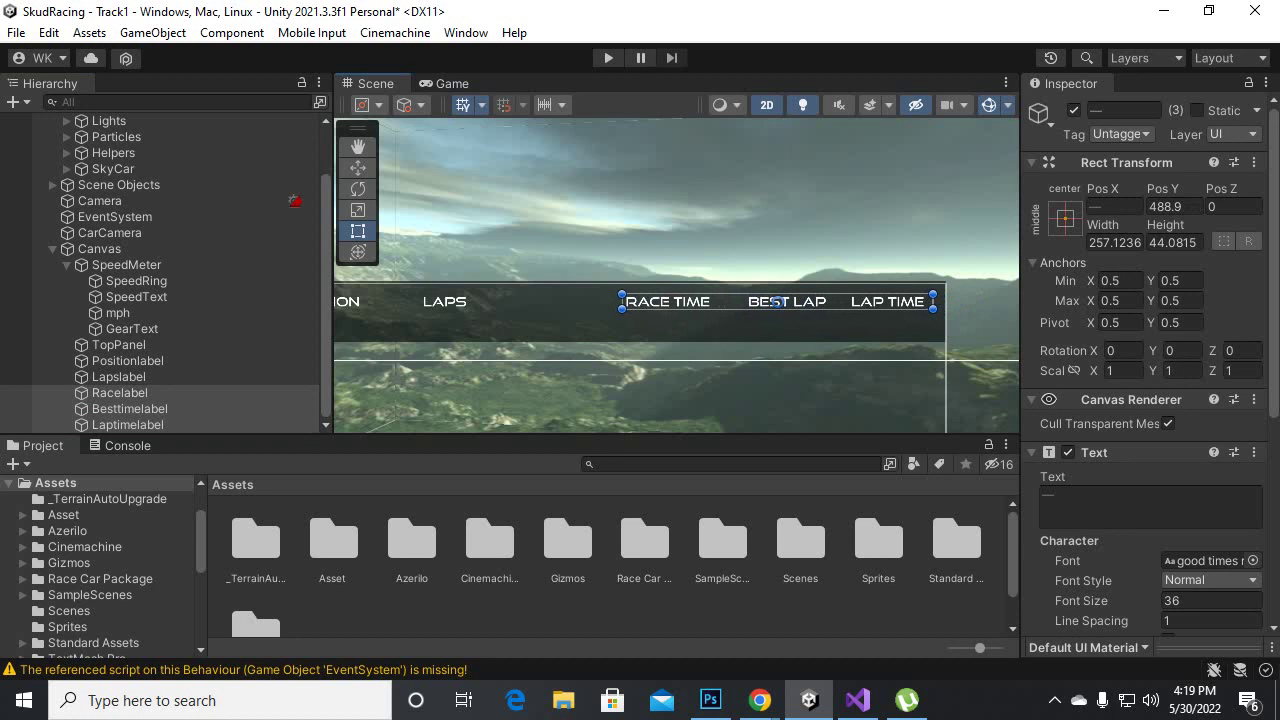
pyautogui.scroll(2, 677, 330)
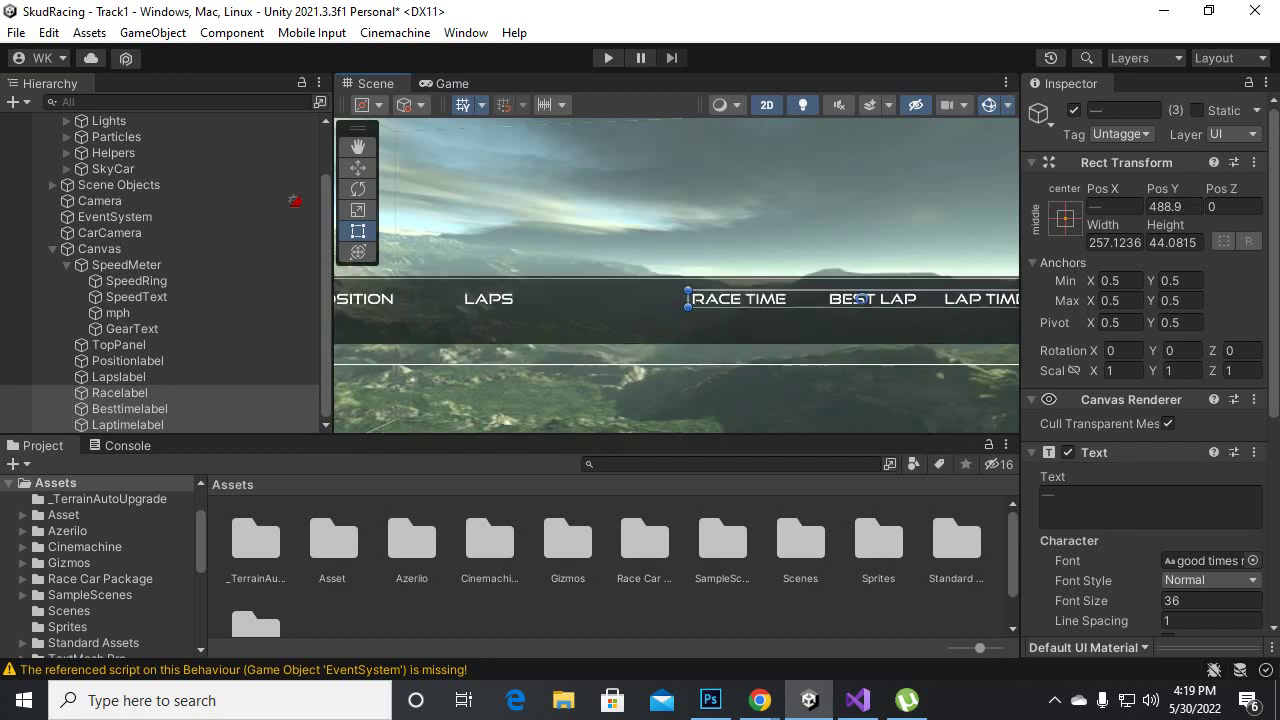
pyautogui.scroll(-1, 690, 365)
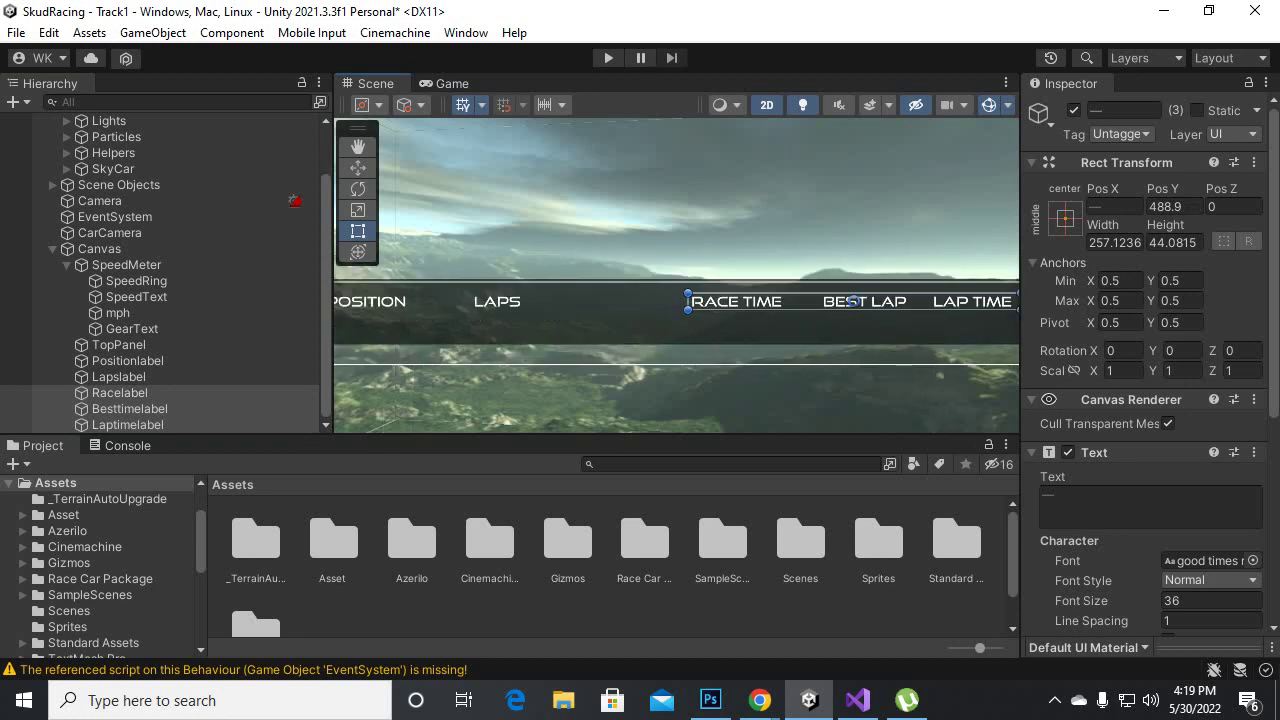
pyautogui.scroll(3, 677, 333)
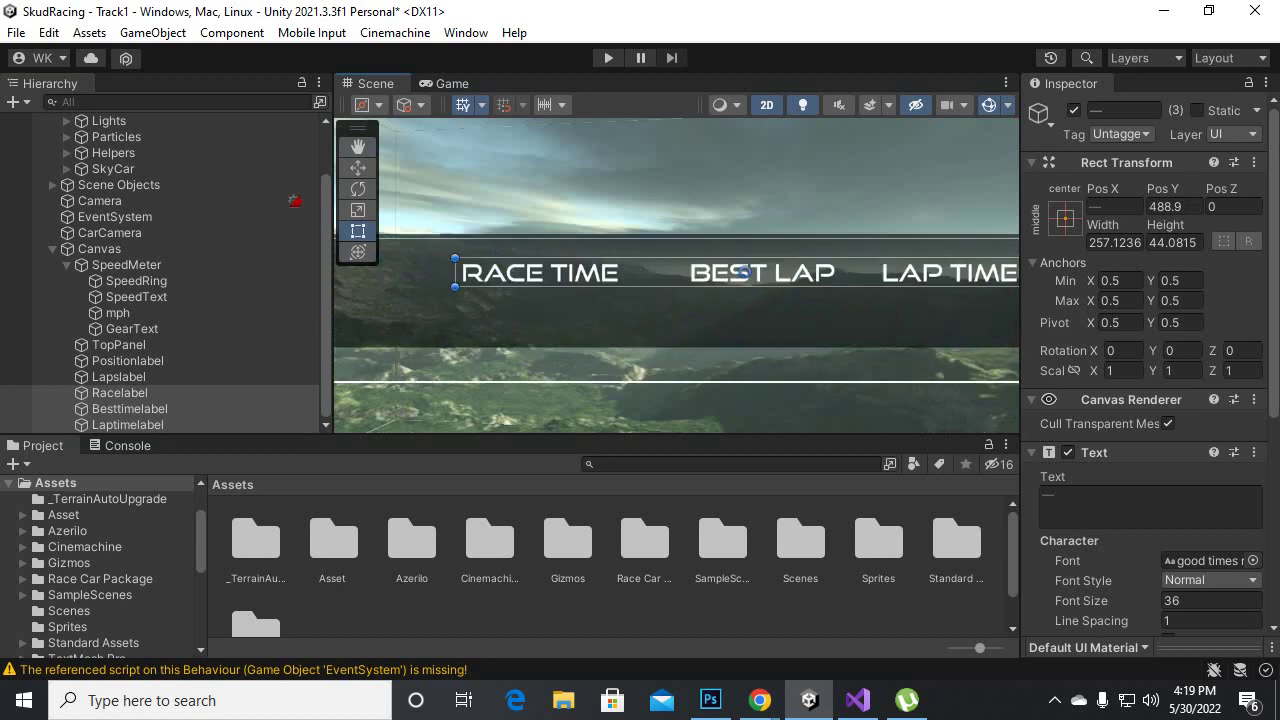
pyautogui.scroll(-1, 888, 300)
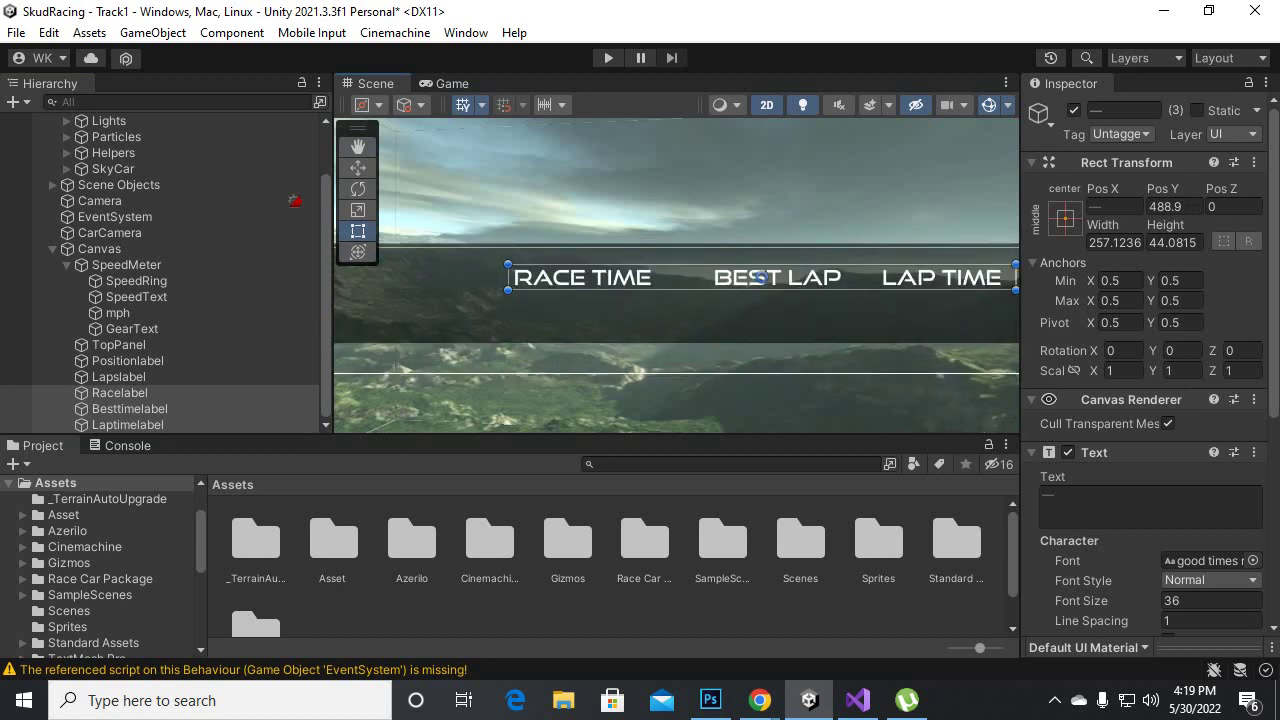
# - Check the LAP TIME label, then return the selection to the Canvas
pyautogui.click(99, 248)
pyautogui.click(119, 344)
pyautogui.click(127, 424)
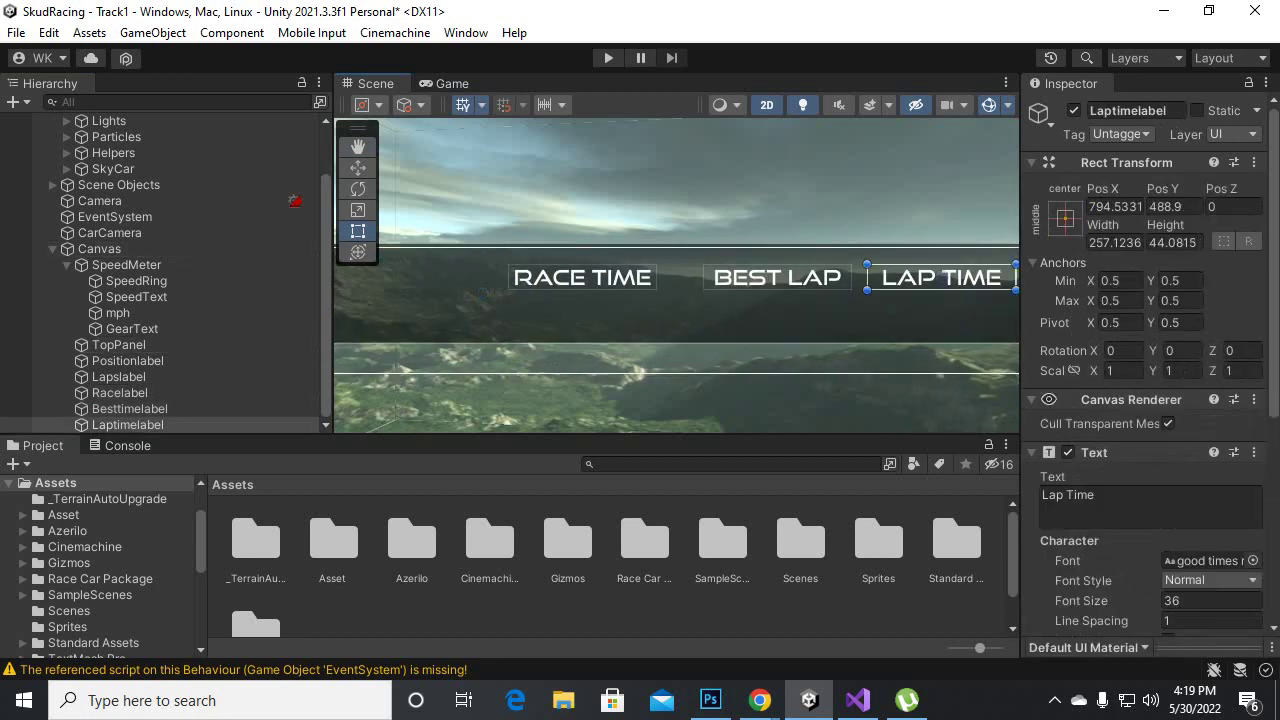
pyautogui.click(99, 248)
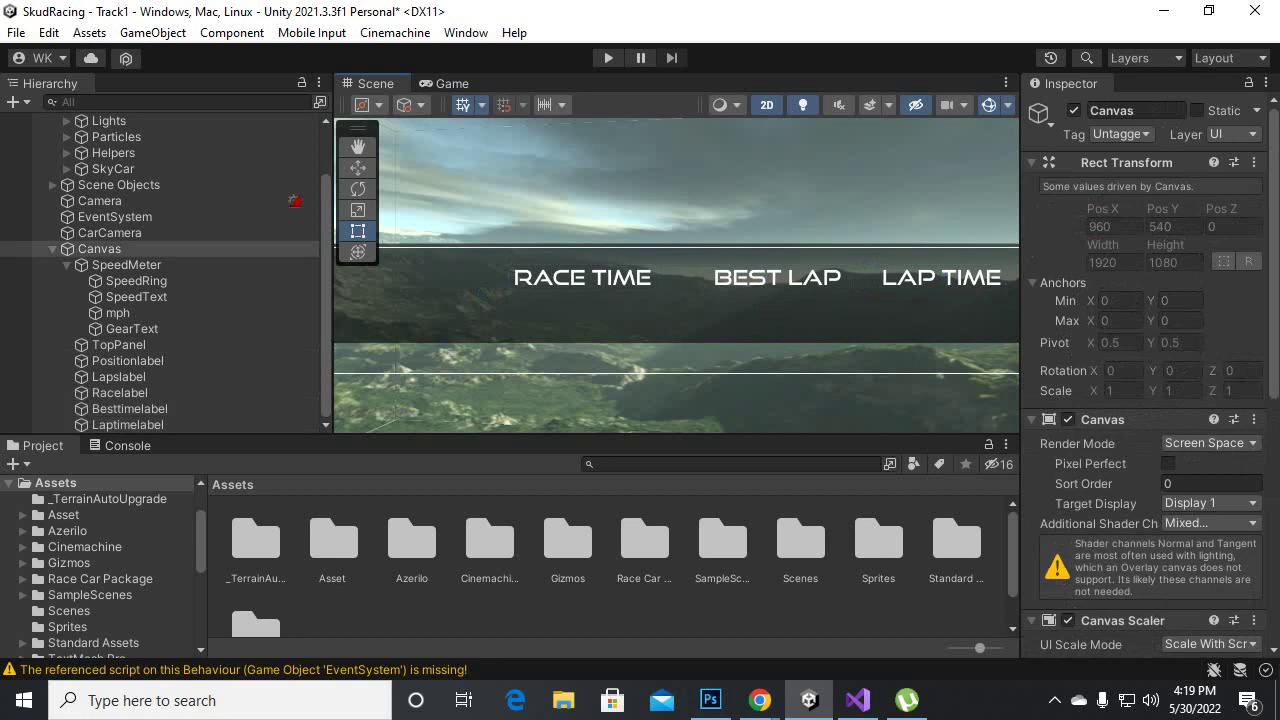
# - Move the BEST LAP label slightly right toward LAP TIME
pyautogui.click(119, 344)
pyautogui.click(129, 408)
pyautogui.scroll(-2, 837, 282)
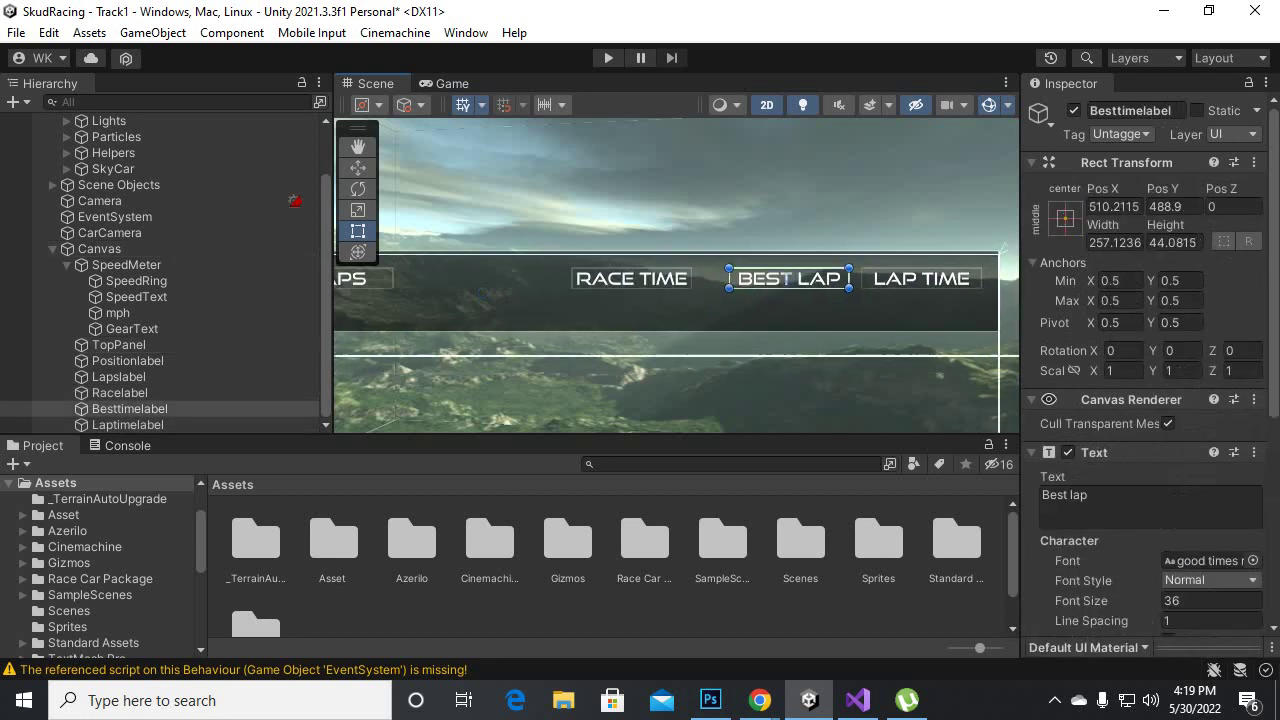
pyautogui.scroll(3, 843, 283)
pyautogui.moveTo(740, 272); pyautogui.dragTo(762, 273)
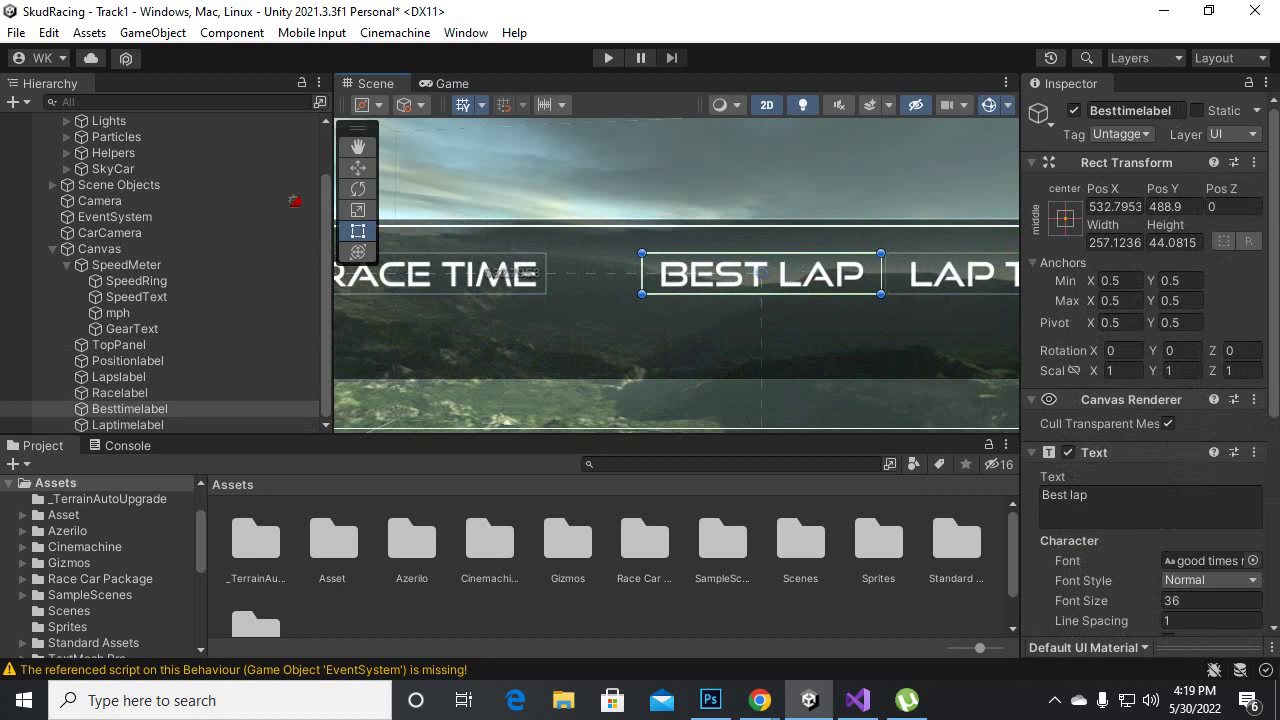
# - Move the RACE TIME label right so it sits beside BEST LAP
pyautogui.click(99, 248)
pyautogui.click(119, 344)
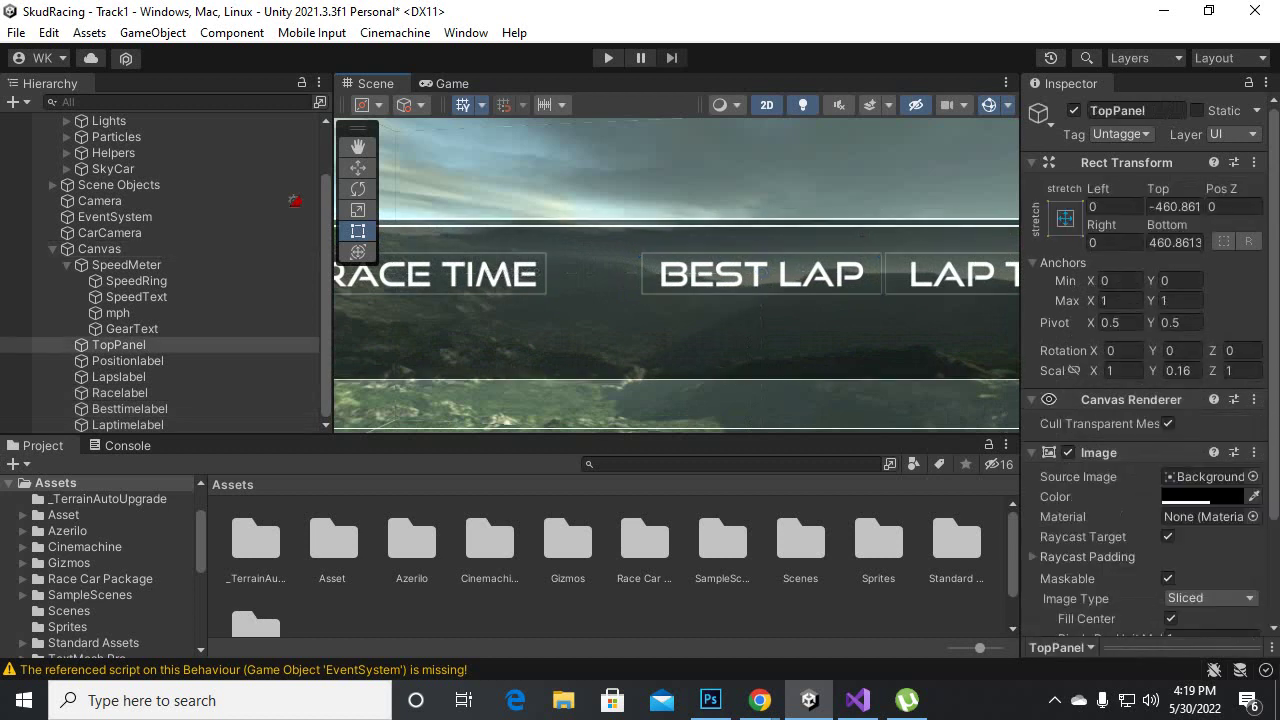
pyautogui.click(119, 392)
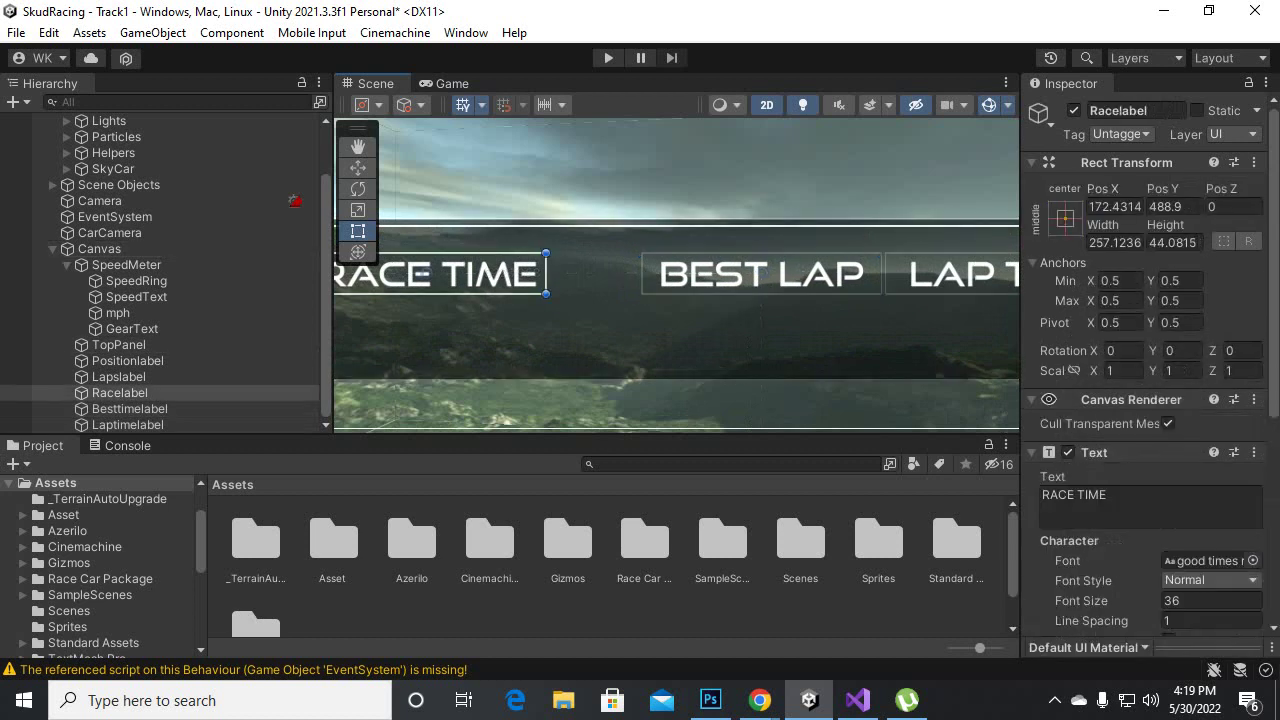
pyautogui.moveTo(426, 273); pyautogui.dragTo(519, 274)
pyautogui.moveTo(519, 274); pyautogui.dragTo(828, 264, button='middle')
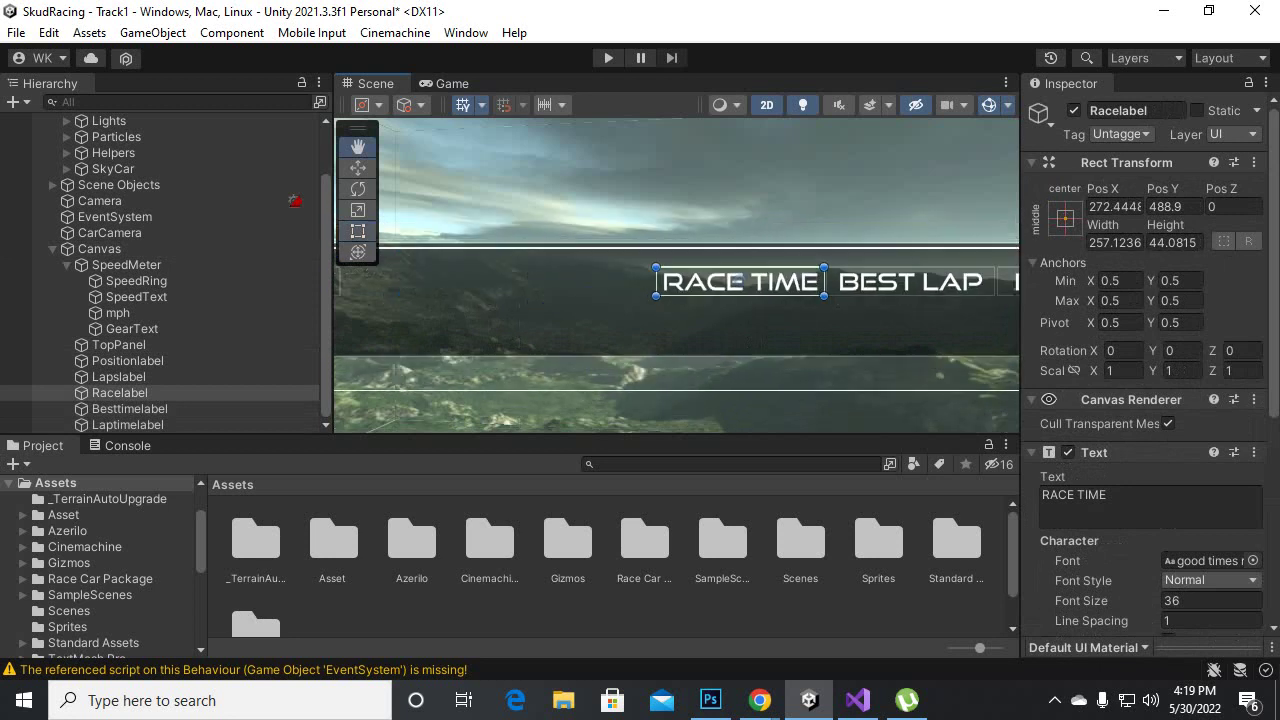
pyautogui.scroll(-1, 676, 275)
pyautogui.scroll(-1, 676, 275)
pyautogui.scroll(-1, 676, 275)
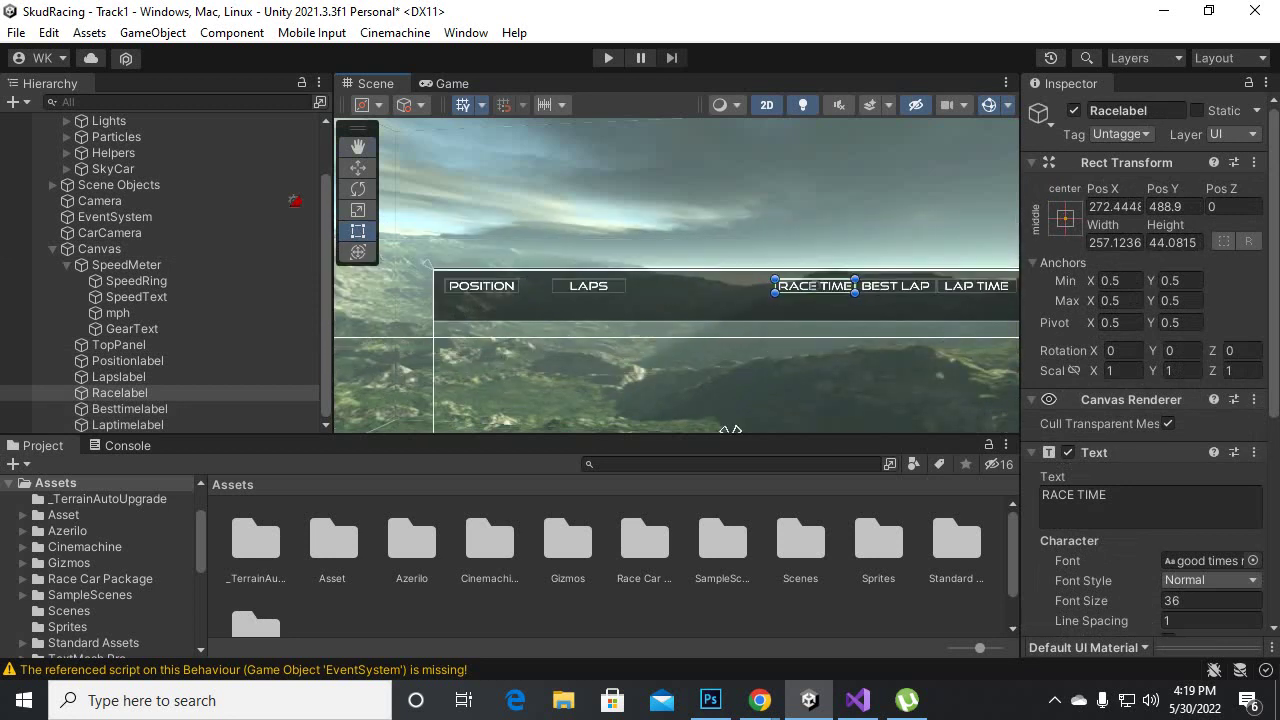
pyautogui.scroll(-1, 676, 275)
pyautogui.scroll(1, 731, 334)
pyautogui.scroll(3, 731, 334)
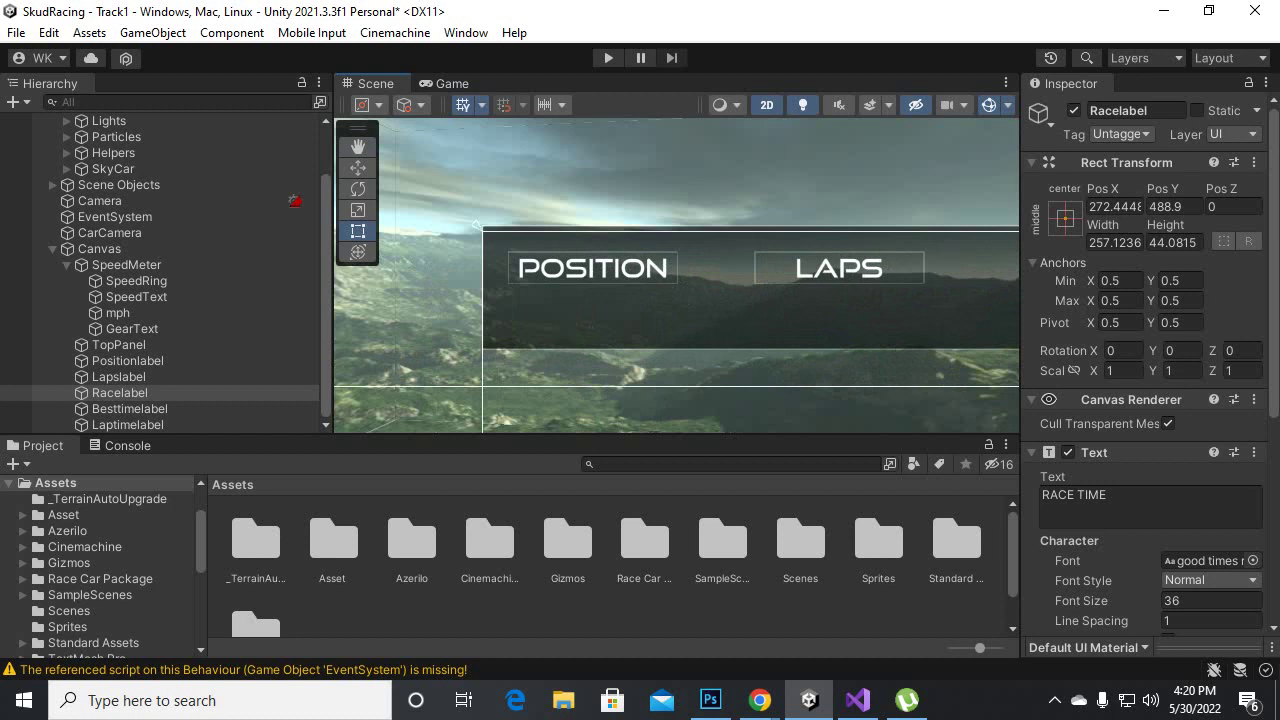
# - Move the LAPS label left next to POSITION
pyautogui.click(99, 248)
pyautogui.click(118, 344)
pyautogui.click(118, 376)
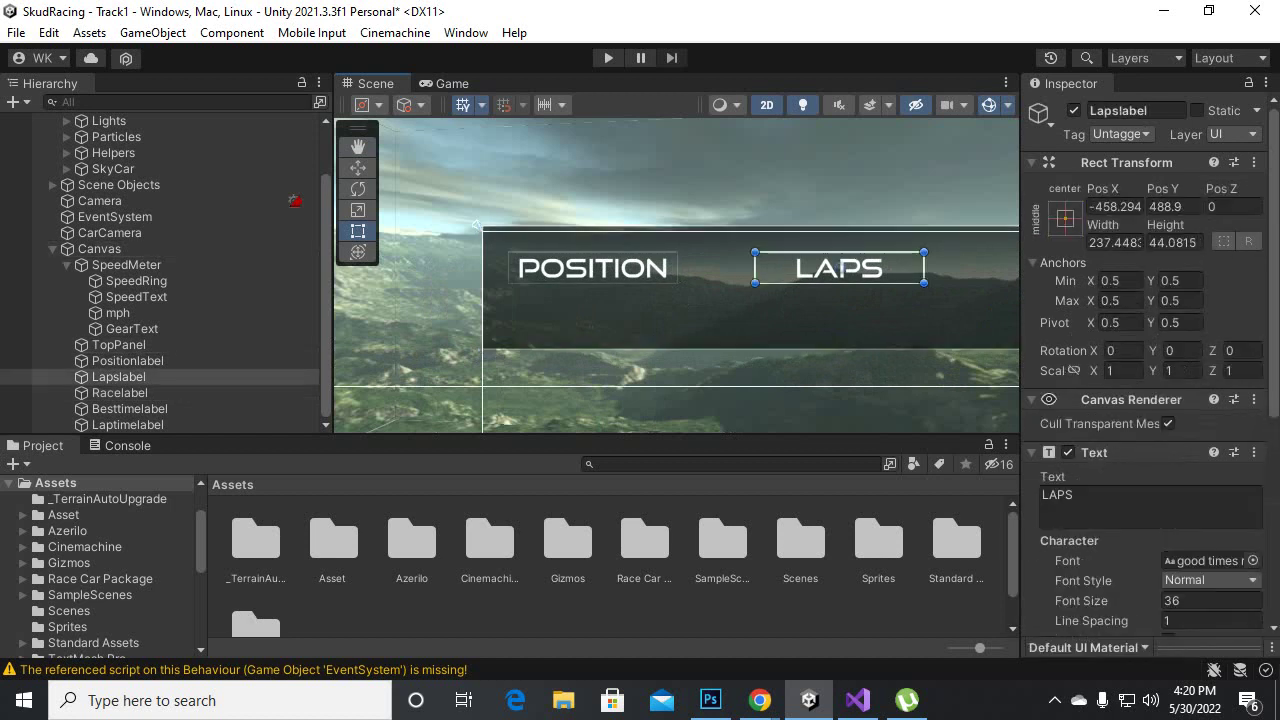
pyautogui.moveTo(812, 270); pyautogui.dragTo(776, 270)
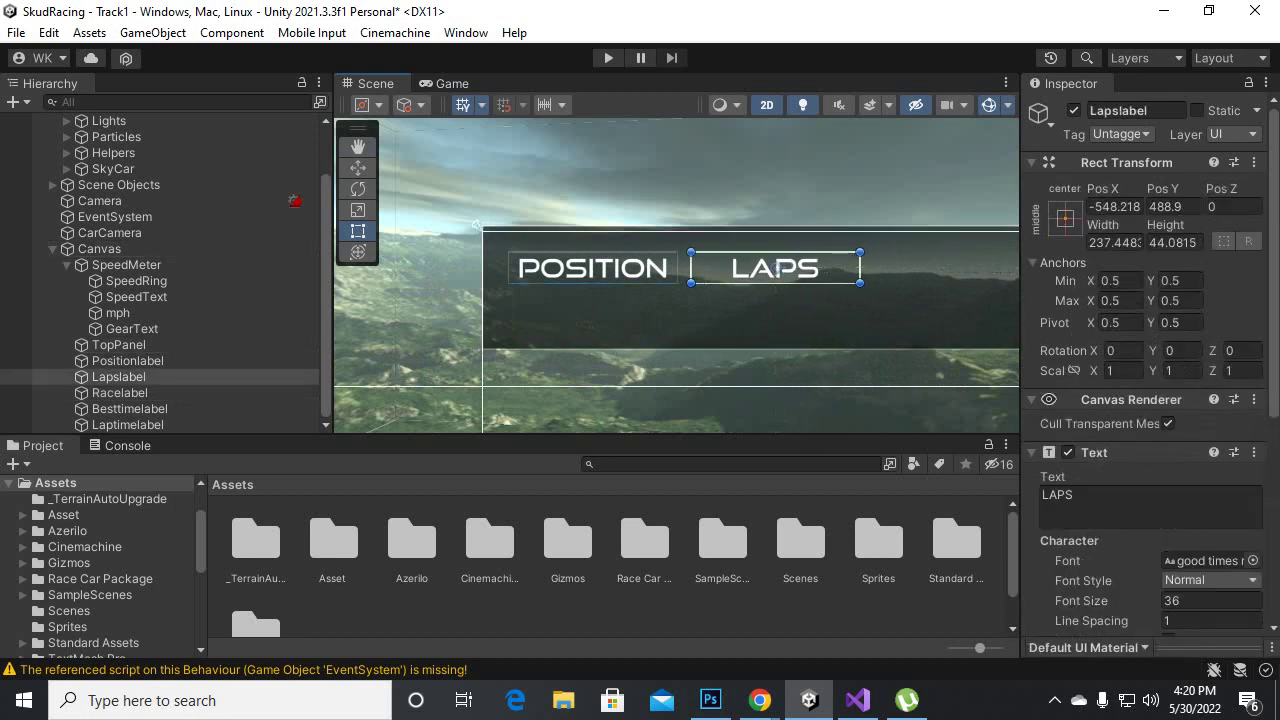
# - View the whole top panel and nudge RACE TIME slightly left
pyautogui.click(99, 248)
pyautogui.click(118, 344)
pyautogui.scroll(-5, 680, 317)
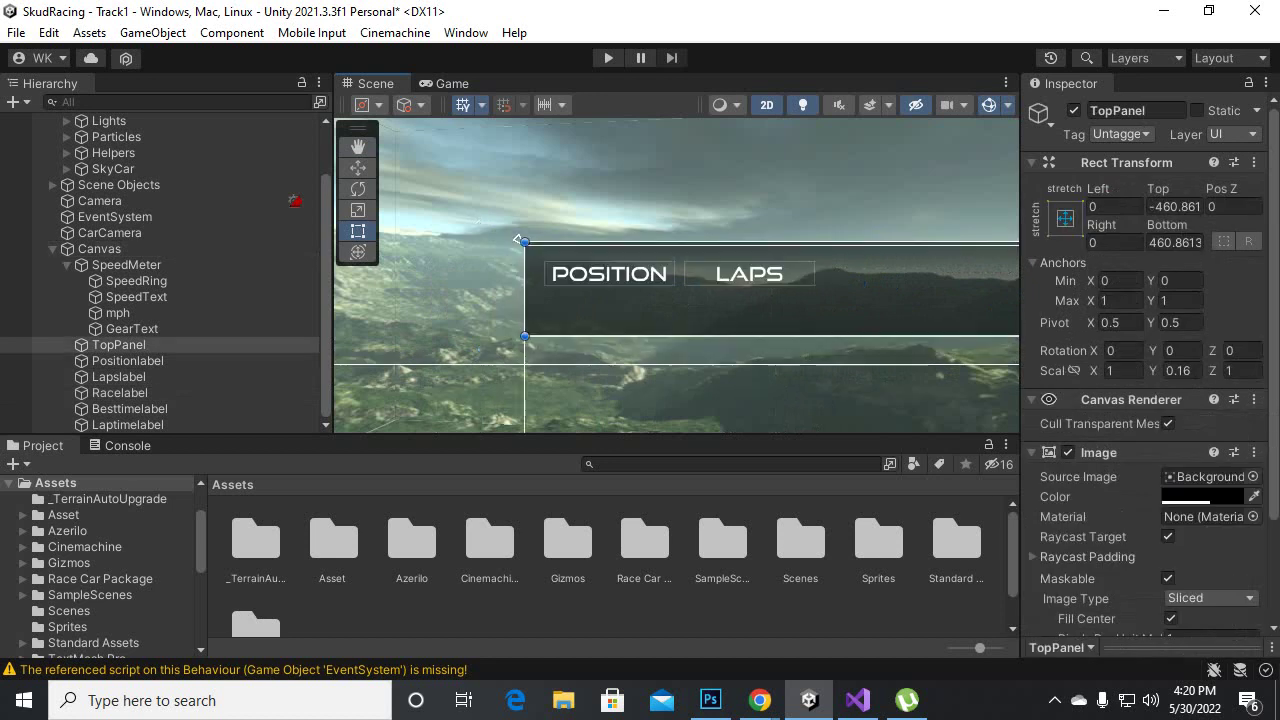
pyautogui.scroll(-3, 682, 425)
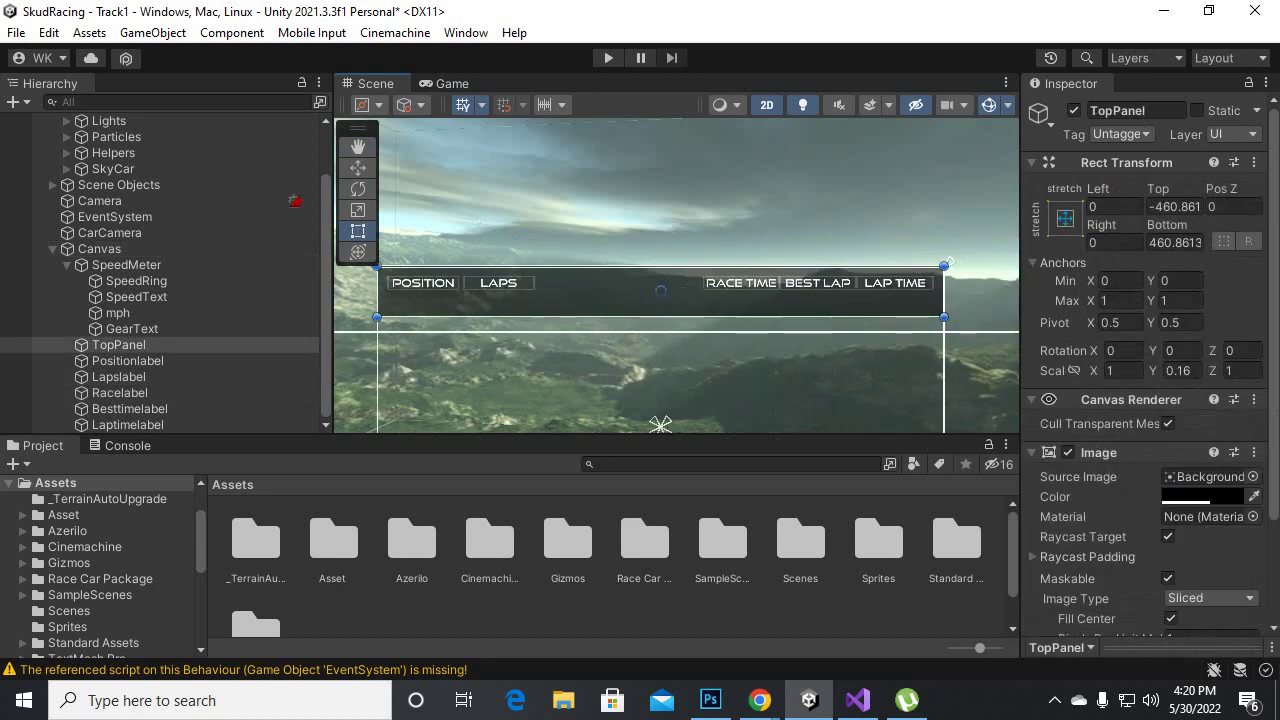
pyautogui.moveTo(660, 425); pyautogui.dragTo(701, 425, button='middle')
pyautogui.scroll(3, 701, 425)
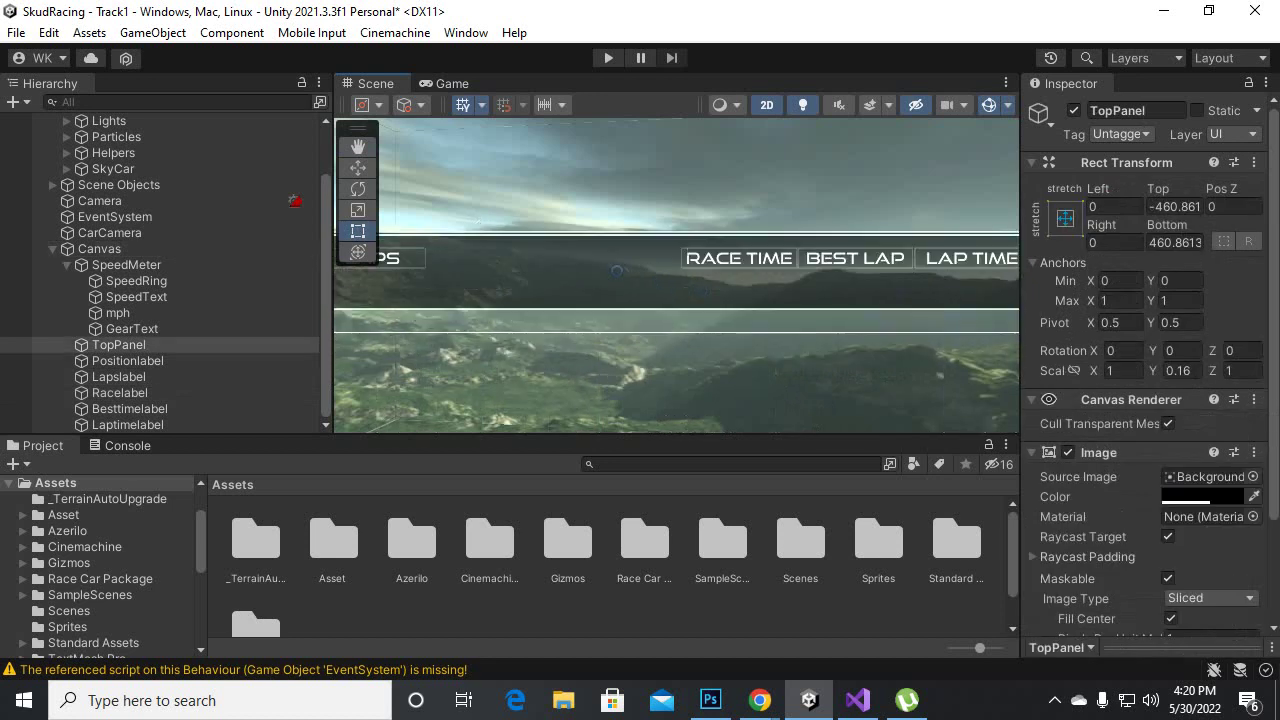
pyautogui.scroll(-3, 701, 425)
pyautogui.scroll(3, 701, 425)
pyautogui.scroll(2, 640, 306)
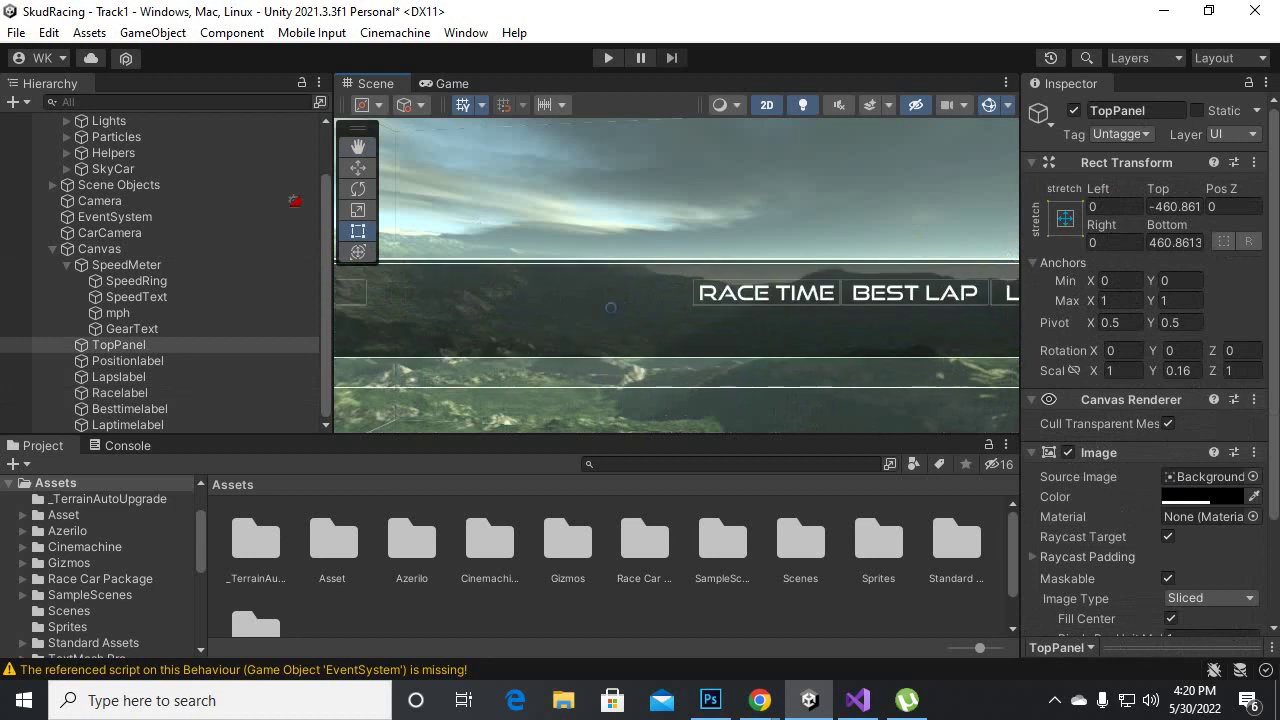
pyautogui.click(765, 292)
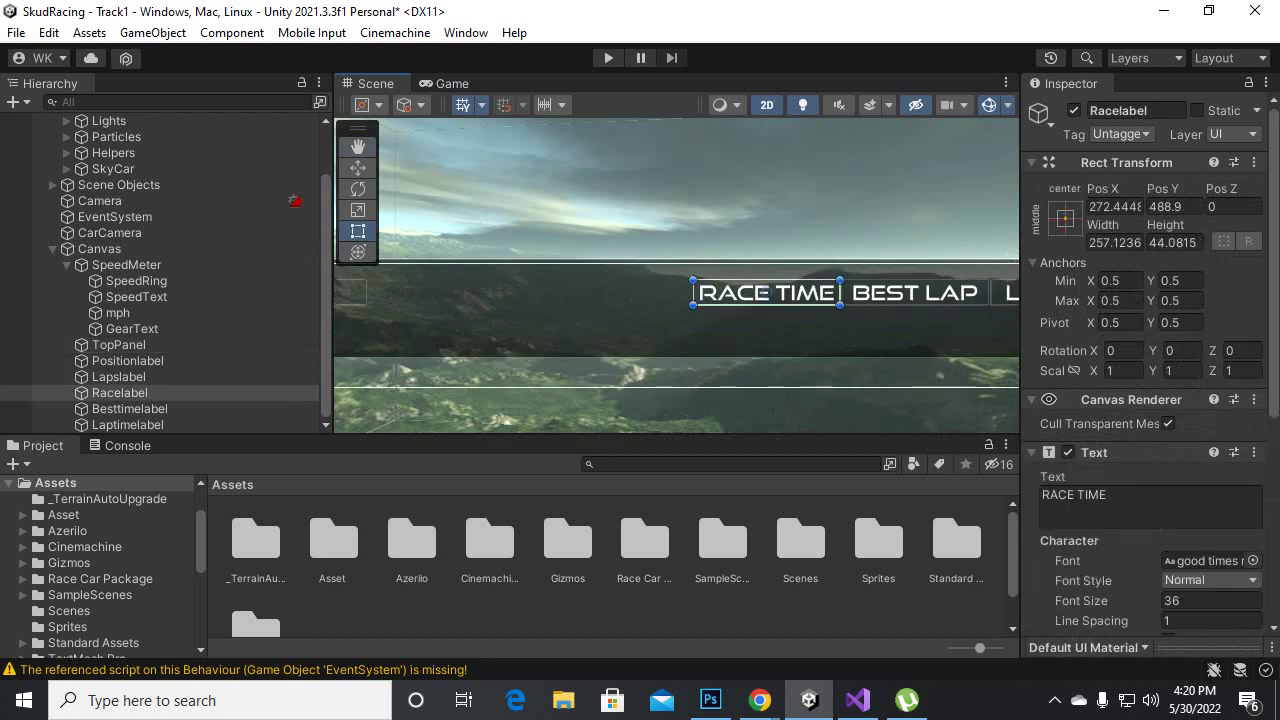
pyautogui.moveTo(765, 292); pyautogui.dragTo(752, 292)
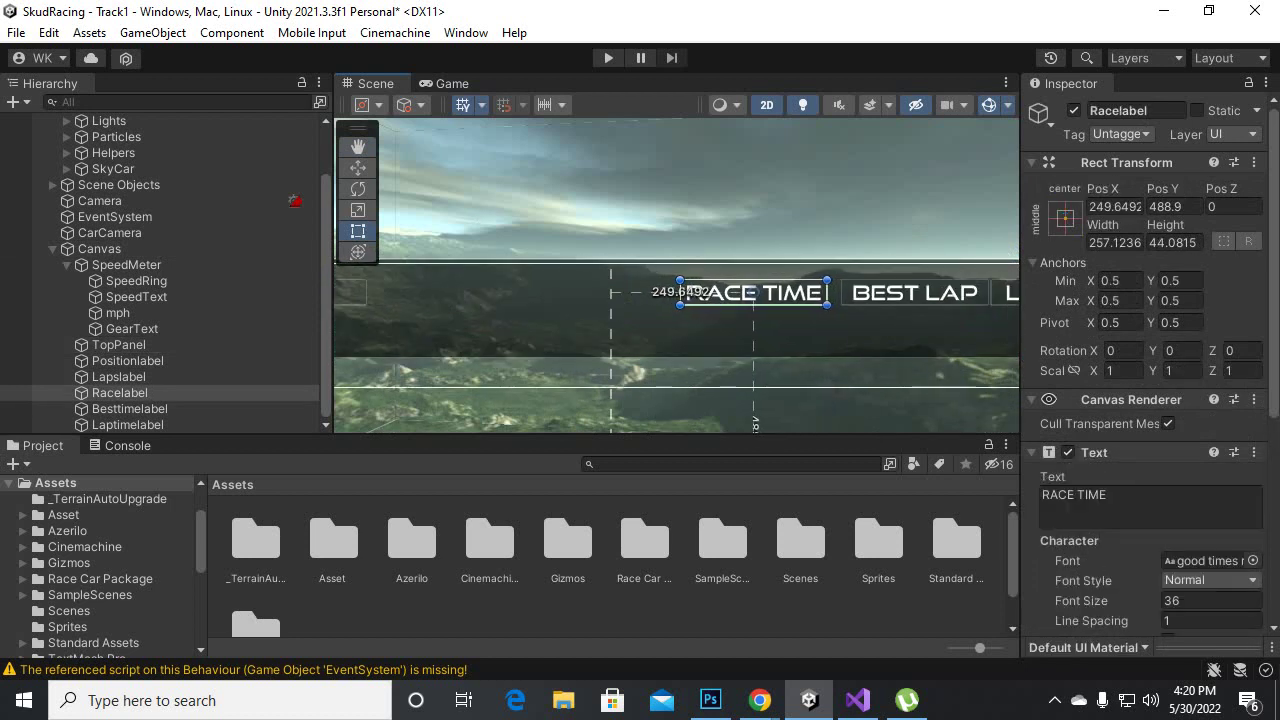
pyautogui.scroll(-3, 845, 315)
pyautogui.scroll(2, 845, 315)
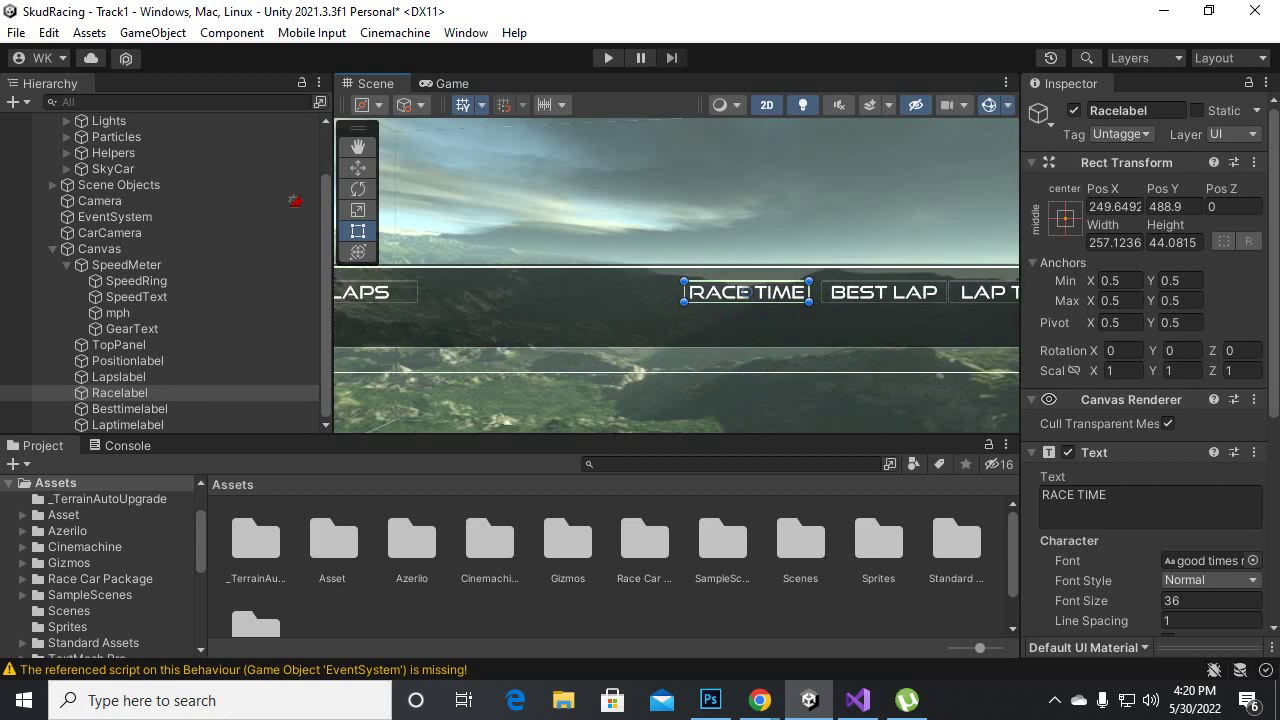
pyautogui.scroll(-2, 845, 315)
pyautogui.moveTo(845, 315)
pyautogui.mouseDown(button='middle')
pyautogui.moveTo(685, 315)
pyautogui.moveTo(850, 330)
pyautogui.mouseUp(button='middle')
pyautogui.scroll(-2, 850, 330)
# - Save the scene and create an empty object named Labels under the Canvas
pyautogui.hotkey('shift', 'd')
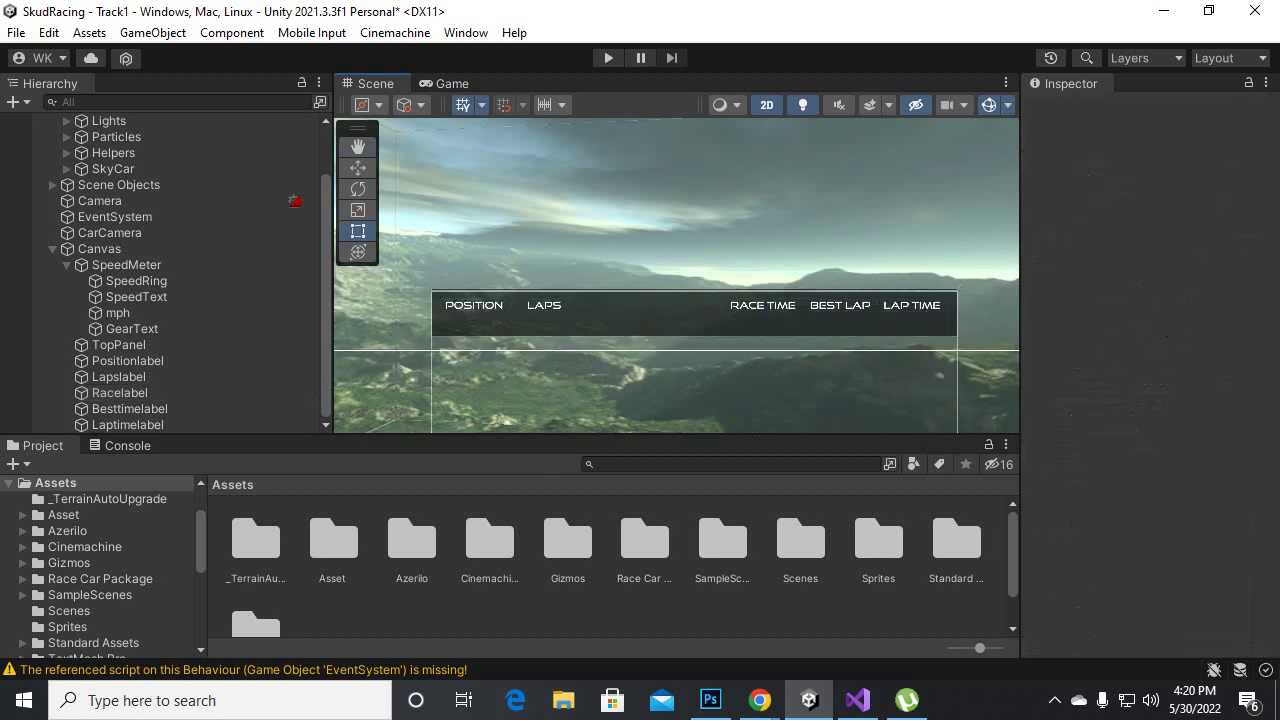
pyautogui.hotkey('ctrl', 's')
pyautogui.rightClick(106, 248)
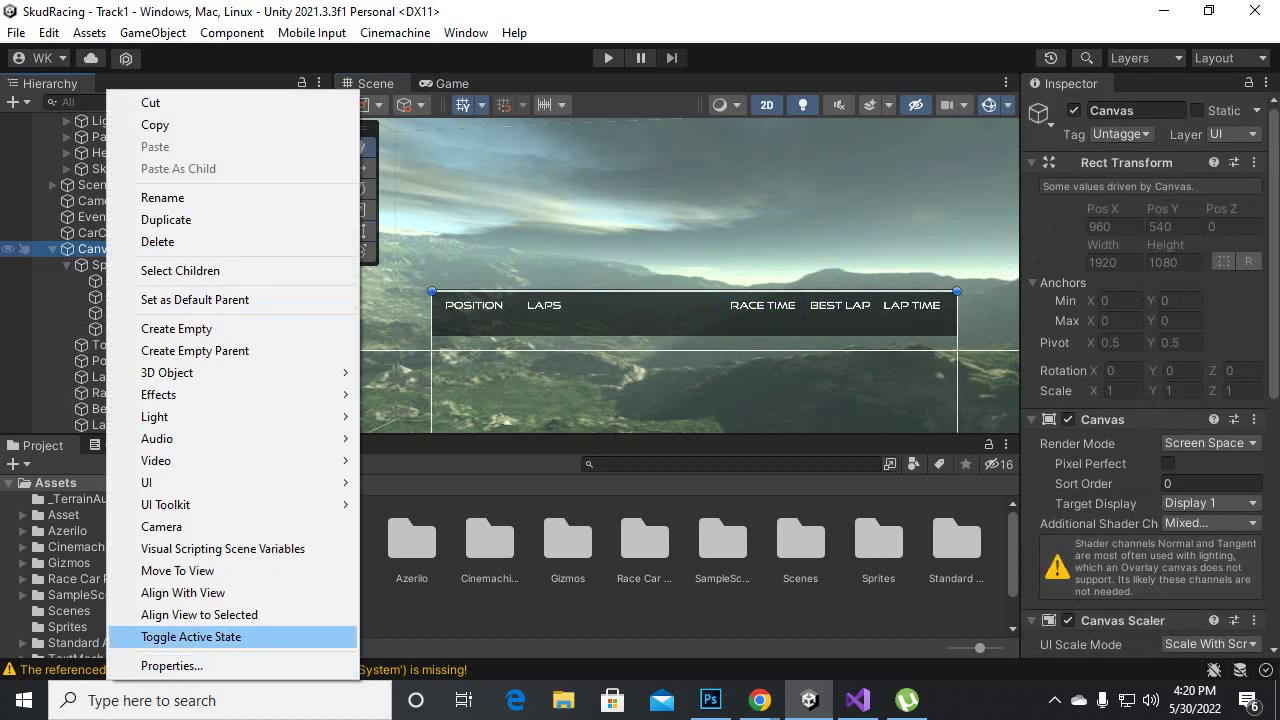
pyautogui.click(177, 328)
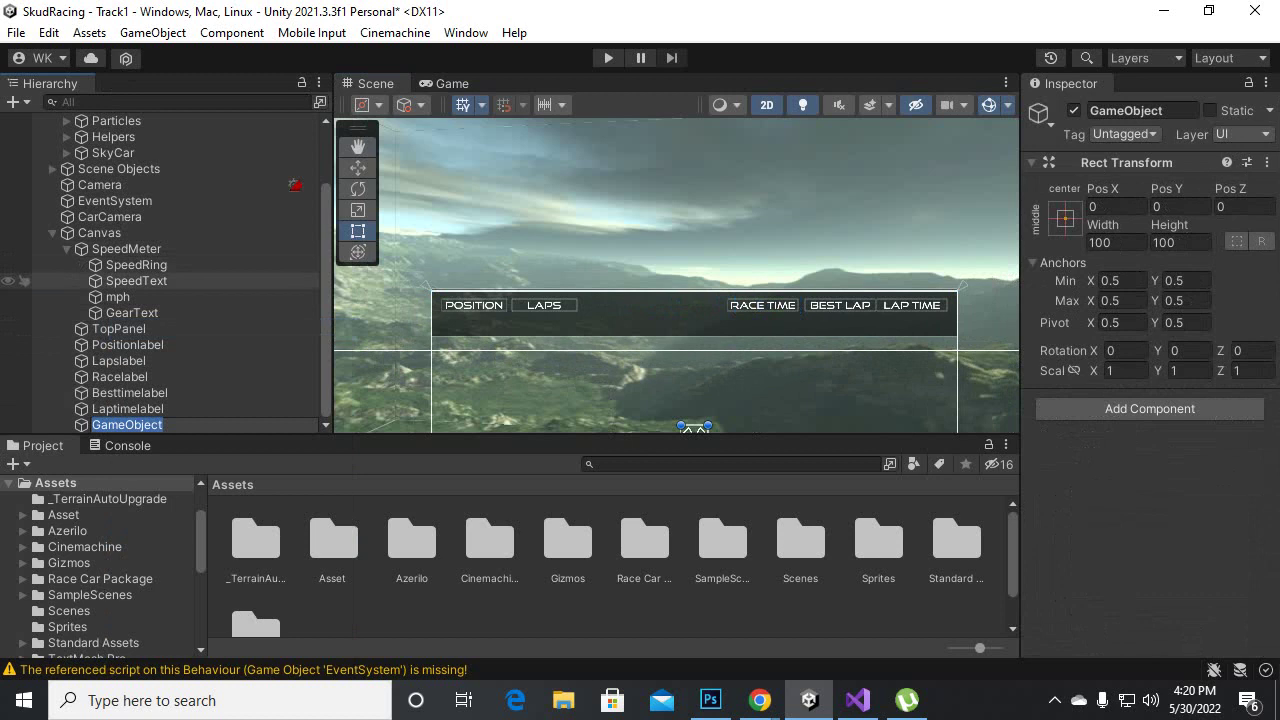
pyautogui.write('La')
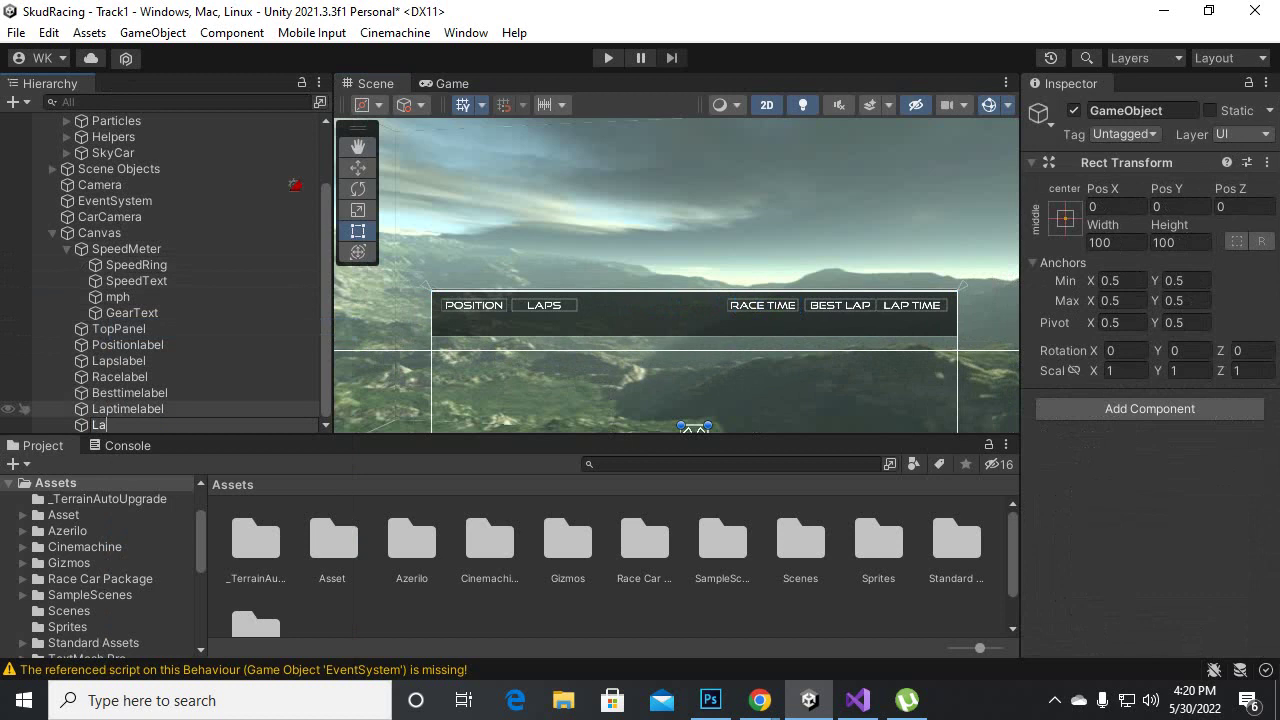
pyautogui.write('bels')
pyautogui.press('Return')
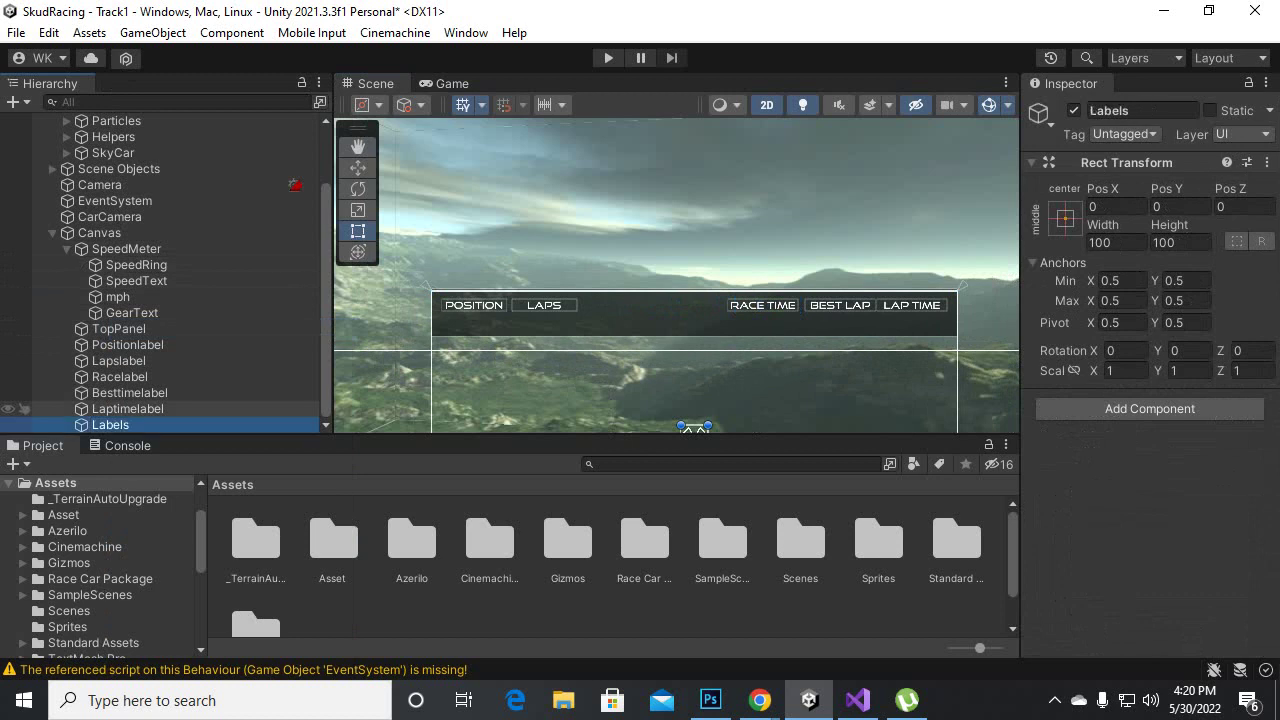
# - Make the five label texts, Positionlabel through Laptimelabel, children of Labels
pyautogui.click(128, 408)
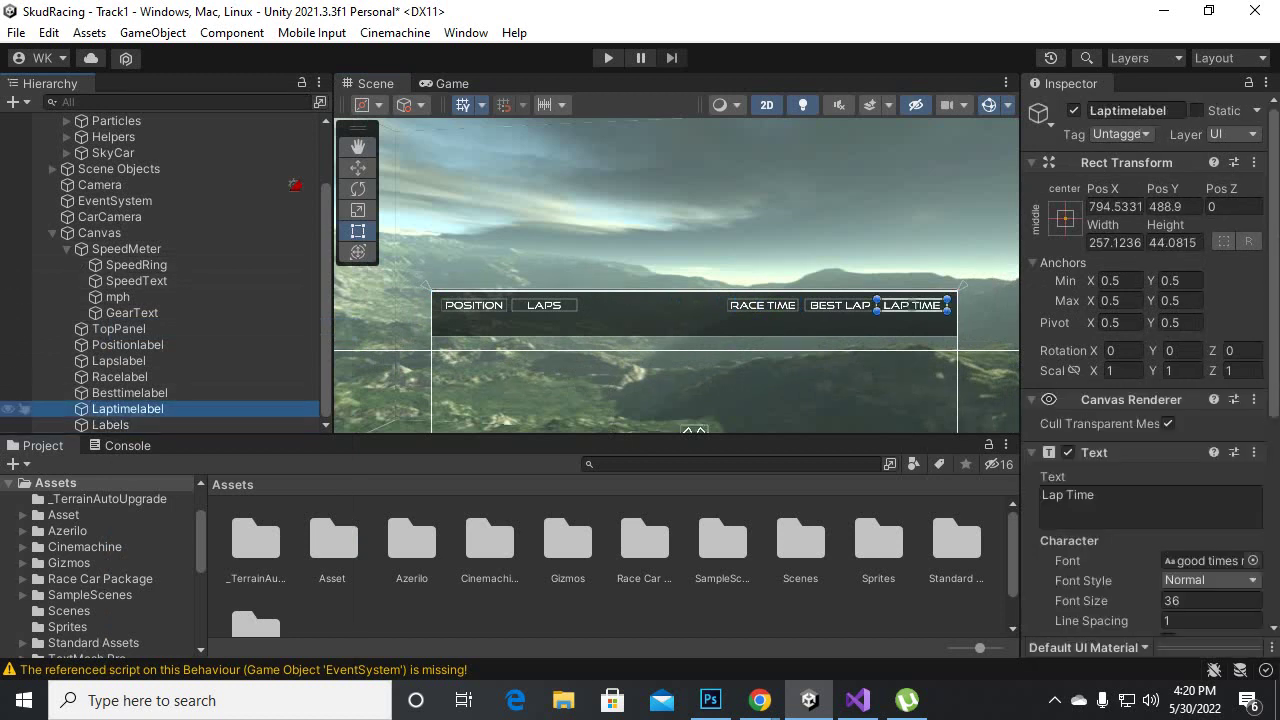
pyautogui.keyDown('shift'); pyautogui.click(128, 344); pyautogui.keyUp('shift')
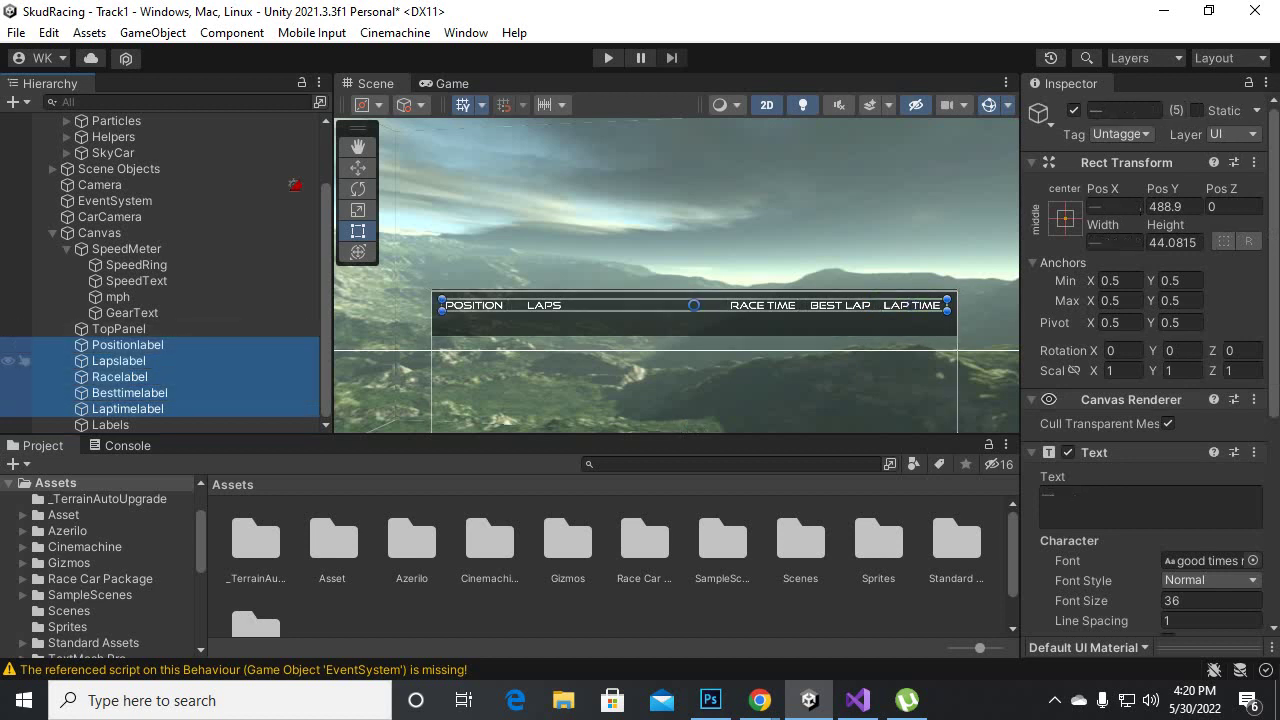
pyautogui.moveTo(128, 376); pyautogui.dragTo(110, 424)
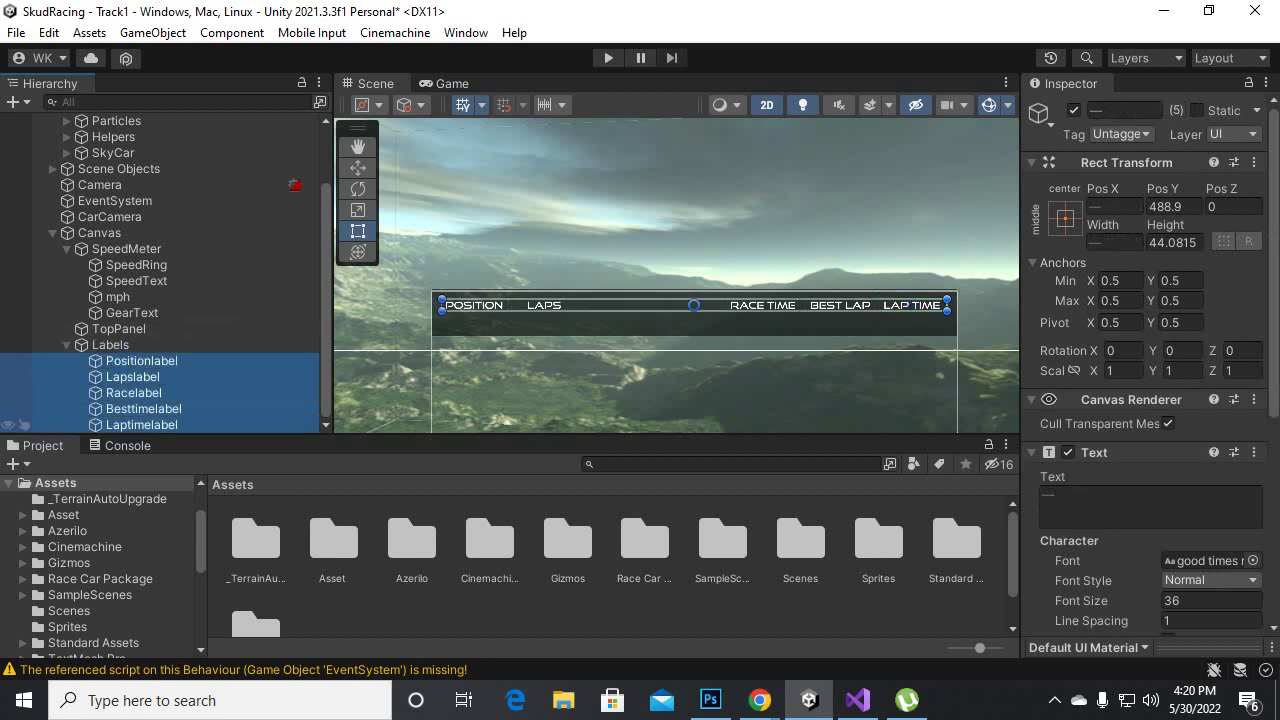
pyautogui.click(110, 344)
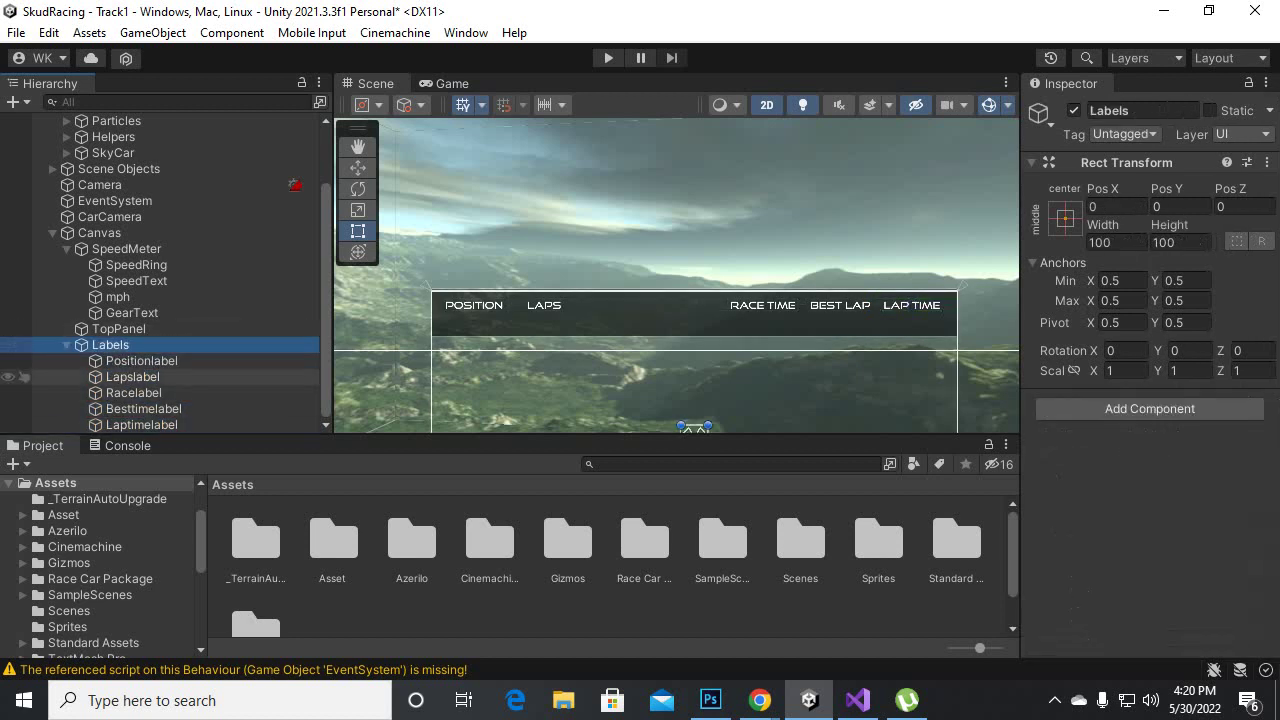
pyautogui.moveTo(694, 400); pyautogui.dragTo(737, 319, button='middle')
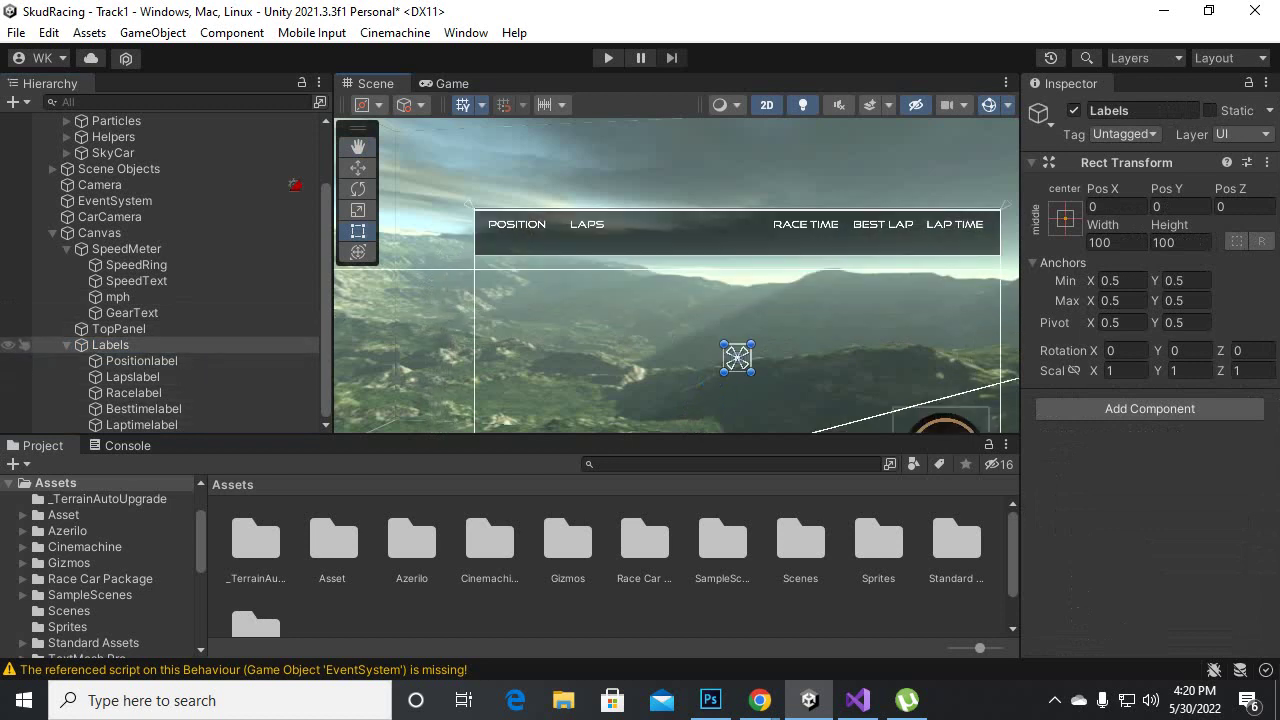
# - Expand the Labels group and bring the POSITION label into view
pyautogui.click(67, 344)
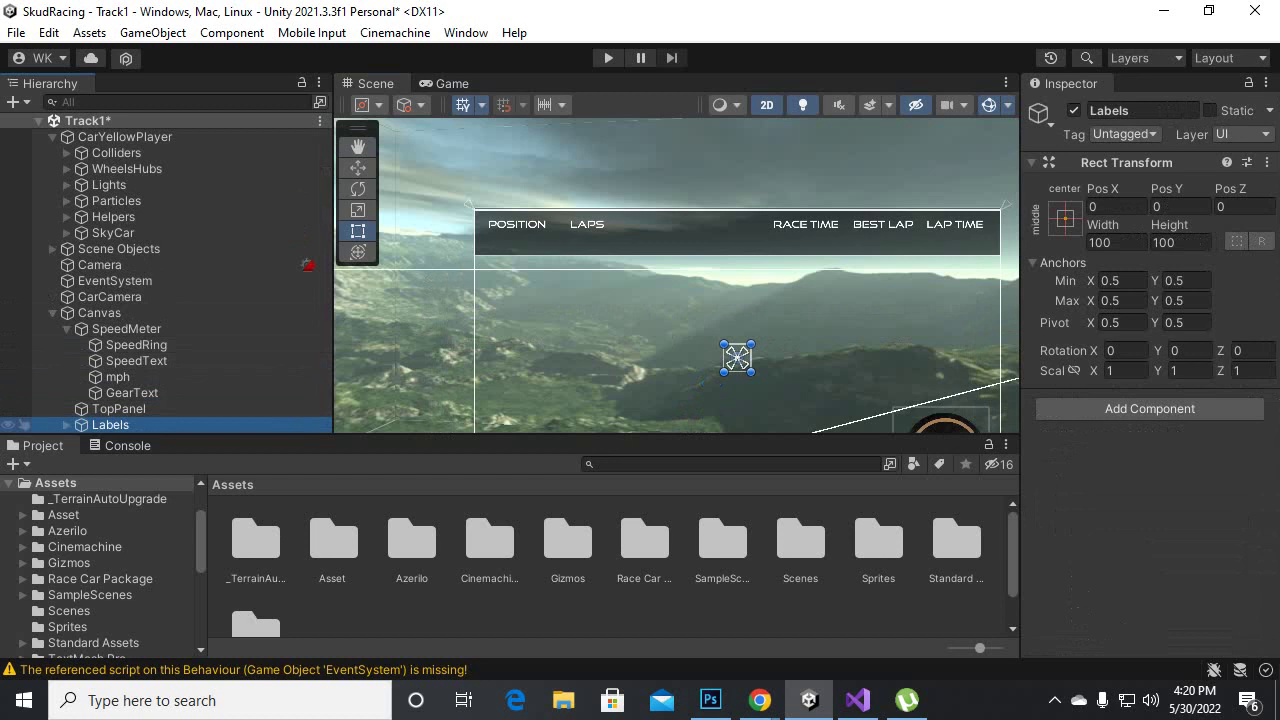
pyautogui.click(67, 424)
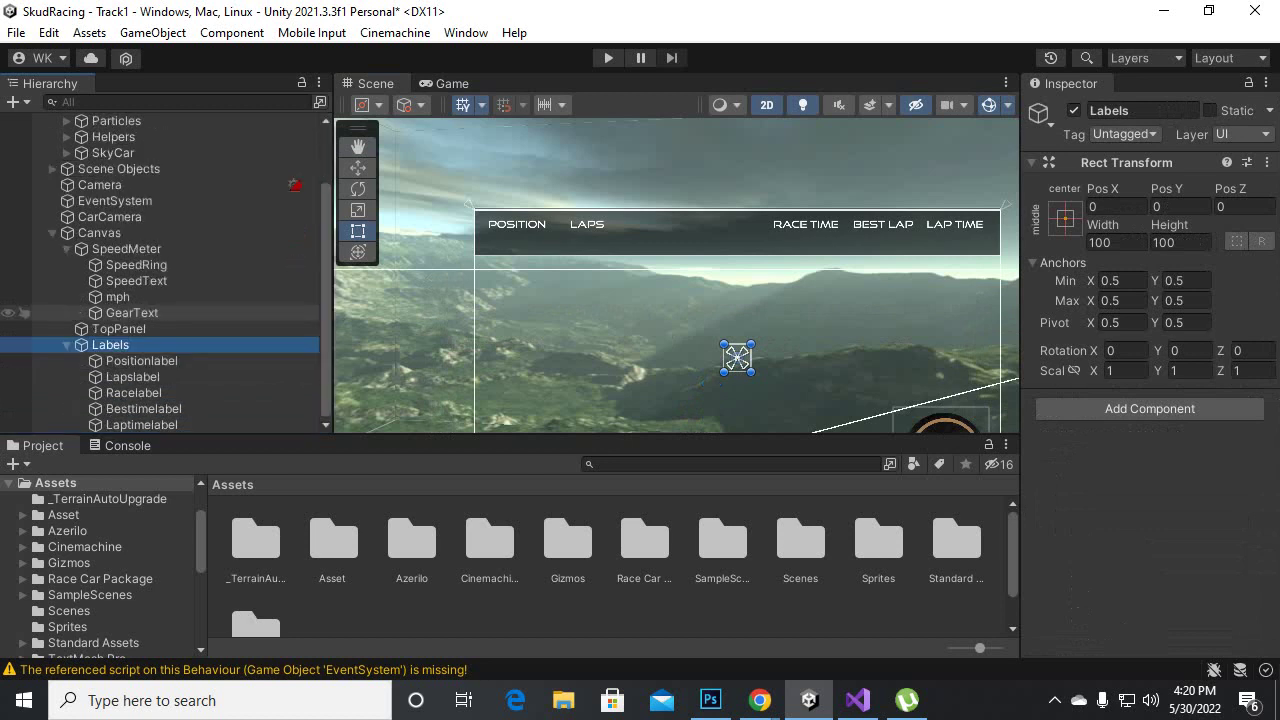
pyautogui.click(141, 424)
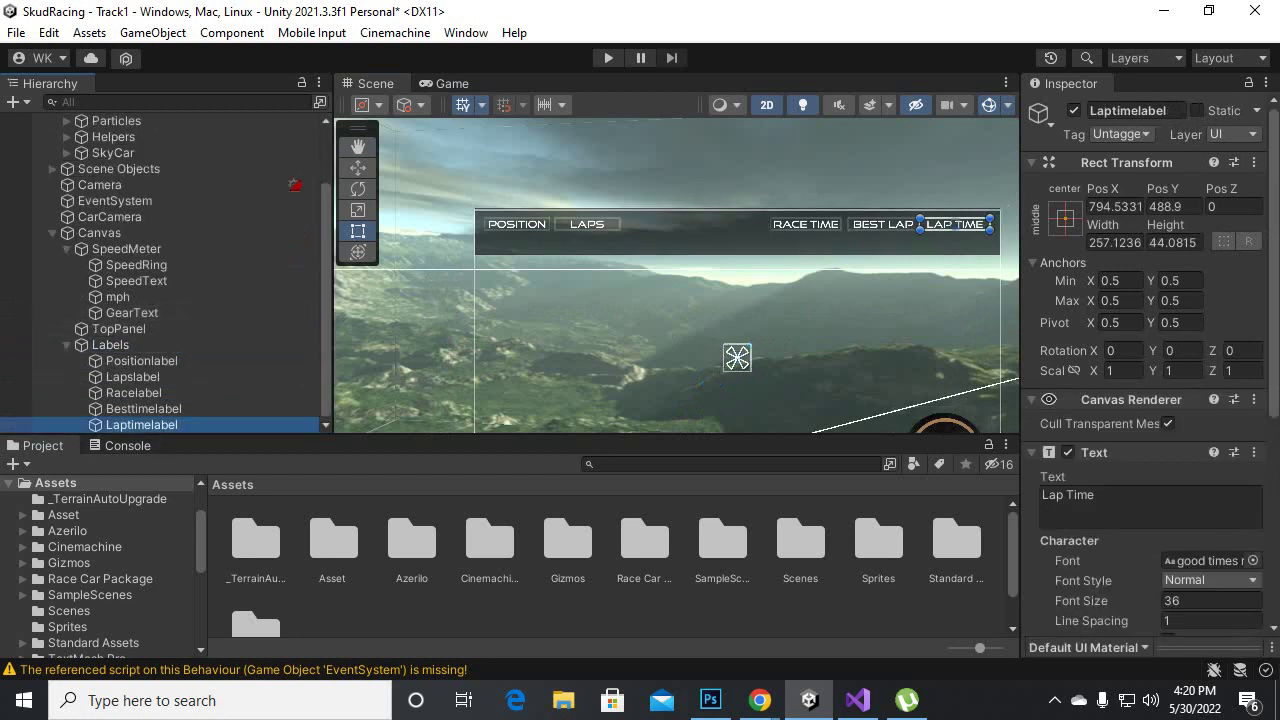
pyautogui.moveTo(700, 330); pyautogui.dragTo(647, 310, button='middle')
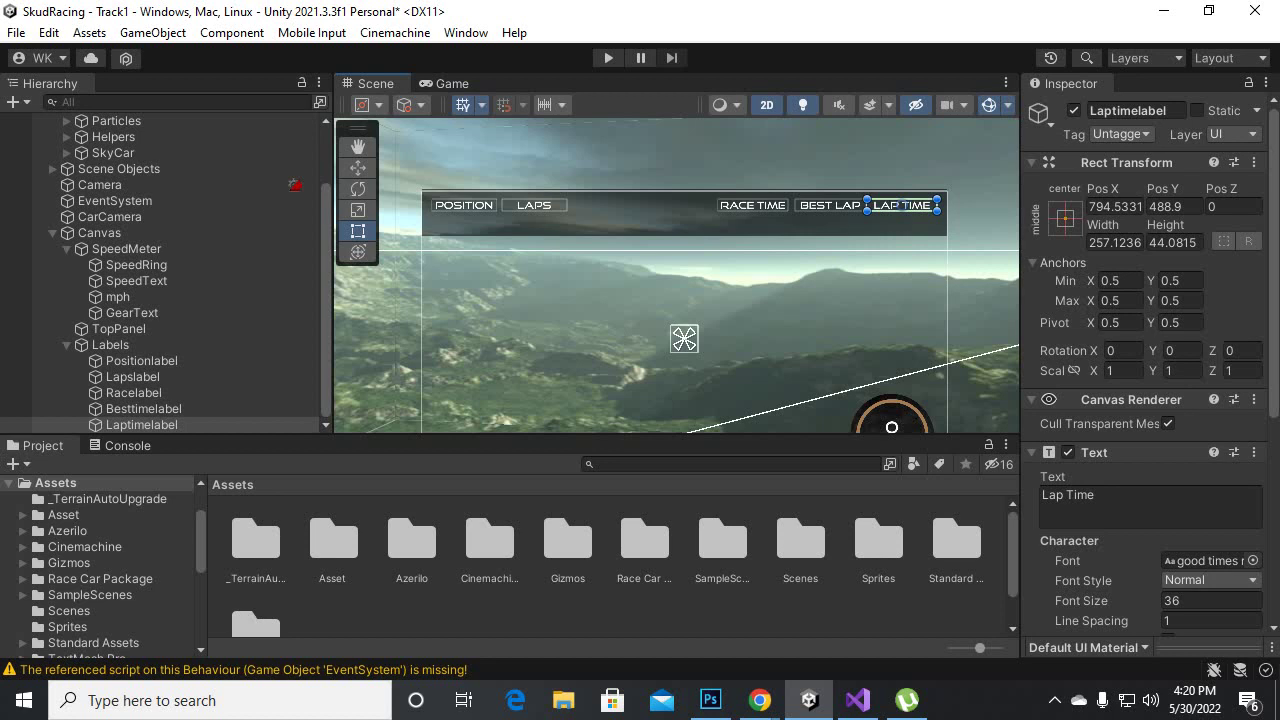
pyautogui.click(141, 360)
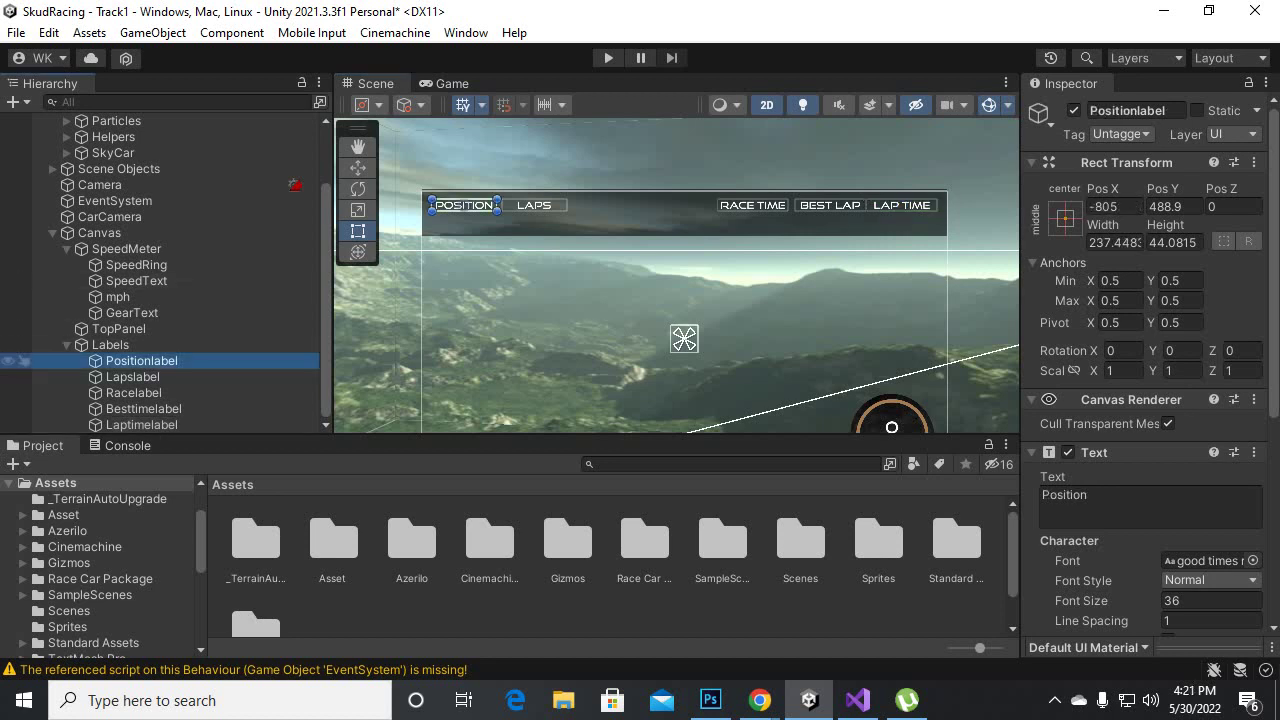
pyautogui.moveTo(640, 330); pyautogui.dragTo(748, 380, button='middle')
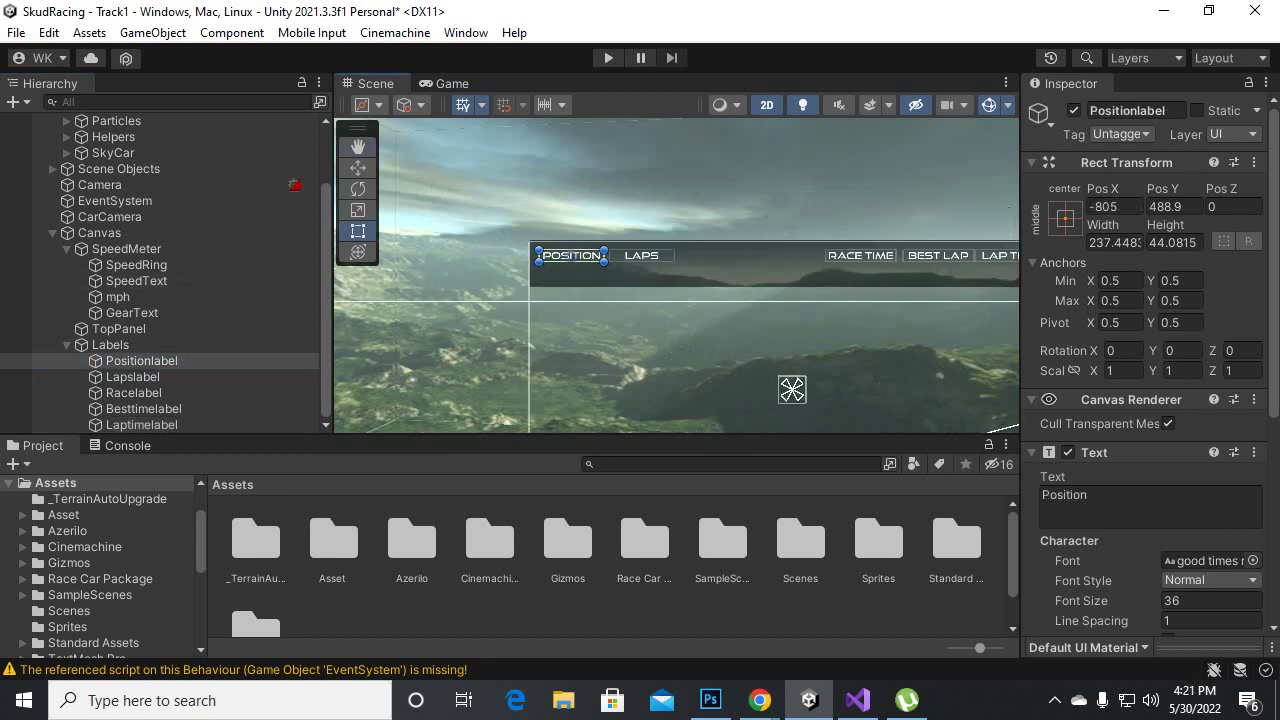
pyautogui.scroll(3, 160, 408)
pyautogui.scroll(-3, 160, 408)
# - Duplicate Positionlabel, move the copy under Canvas, and place it below the original
pyautogui.click(141, 360)
pyautogui.hotkey('ctrl', 'd')
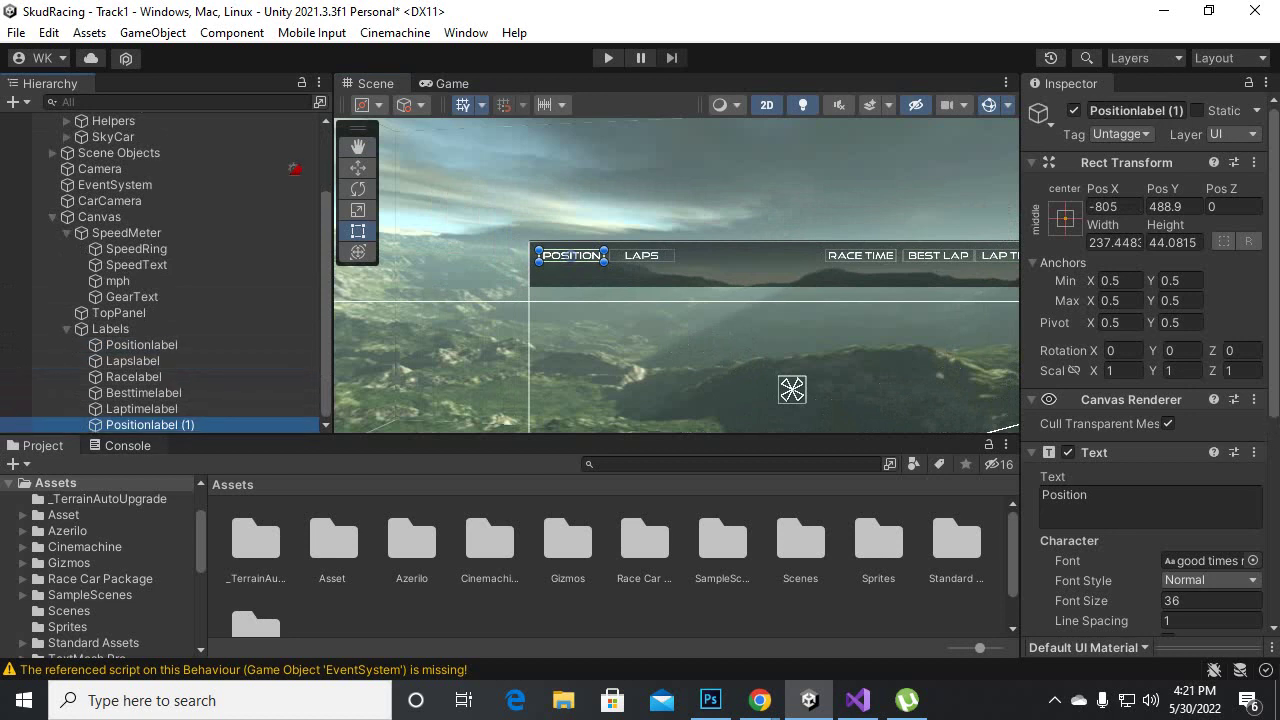
pyautogui.moveTo(140, 376); pyautogui.dragTo(120, 320)
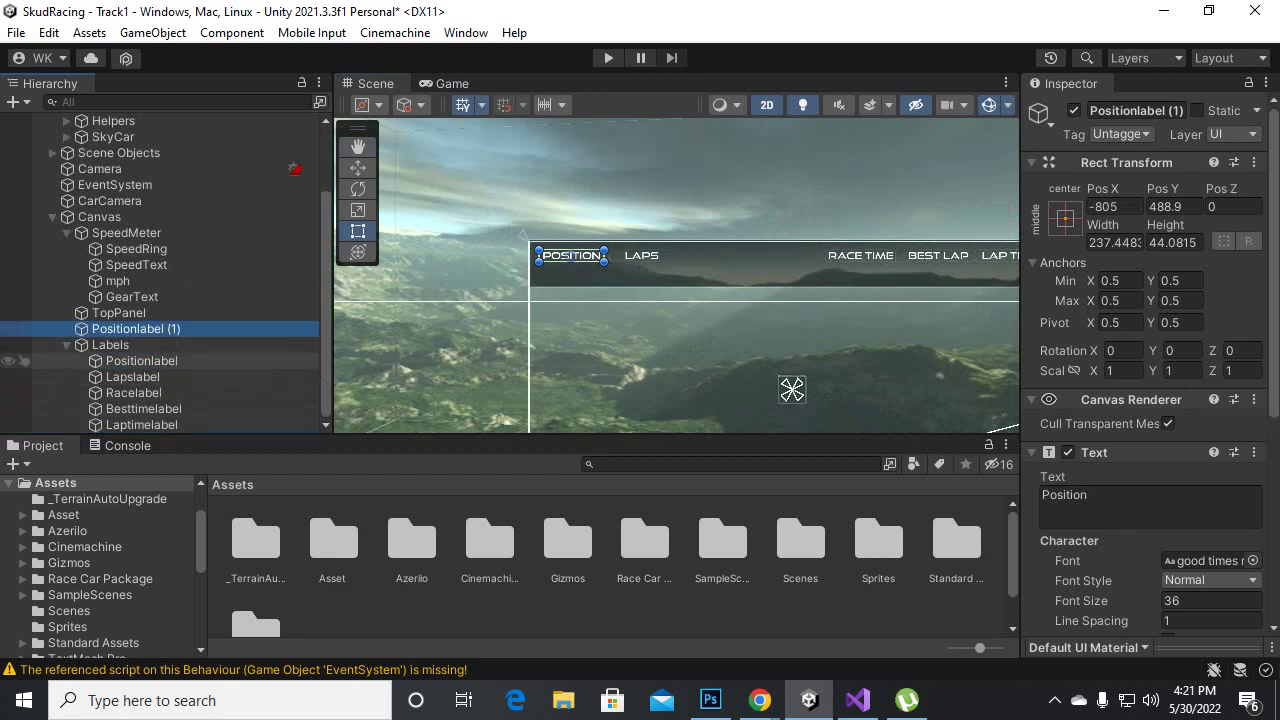
pyautogui.scroll(2, 120, 344)
pyautogui.press('f')
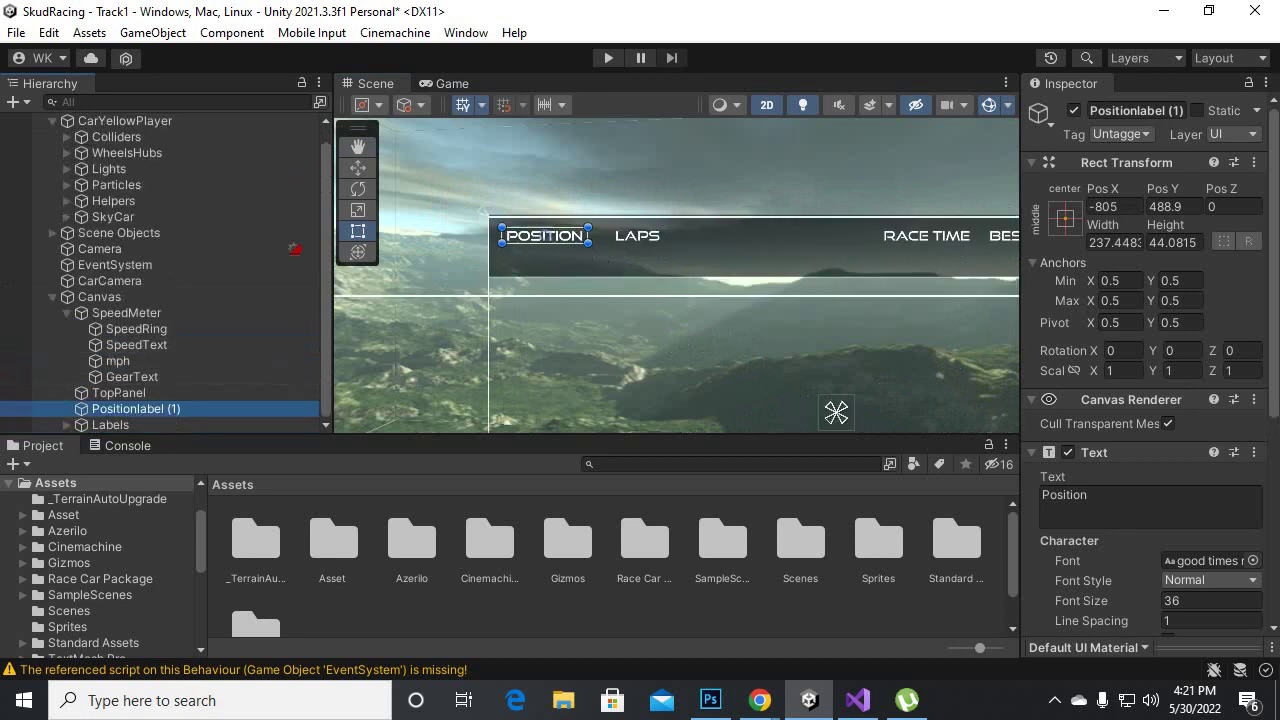
pyautogui.moveTo(487, 208); pyautogui.dragTo(487, 242)
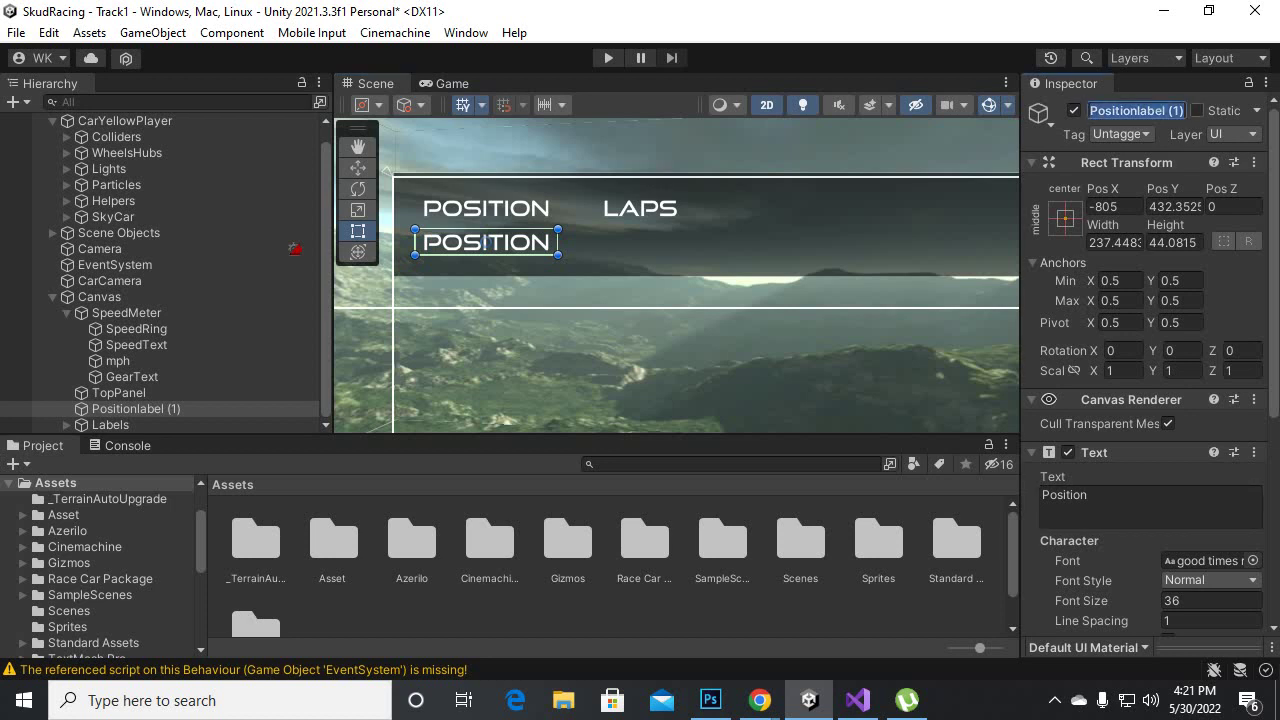
# - Rename the copied label to Position, removing the (1) suffix
pyautogui.click(1197, 110)
pyautogui.hotkey('ctrl', 'z')
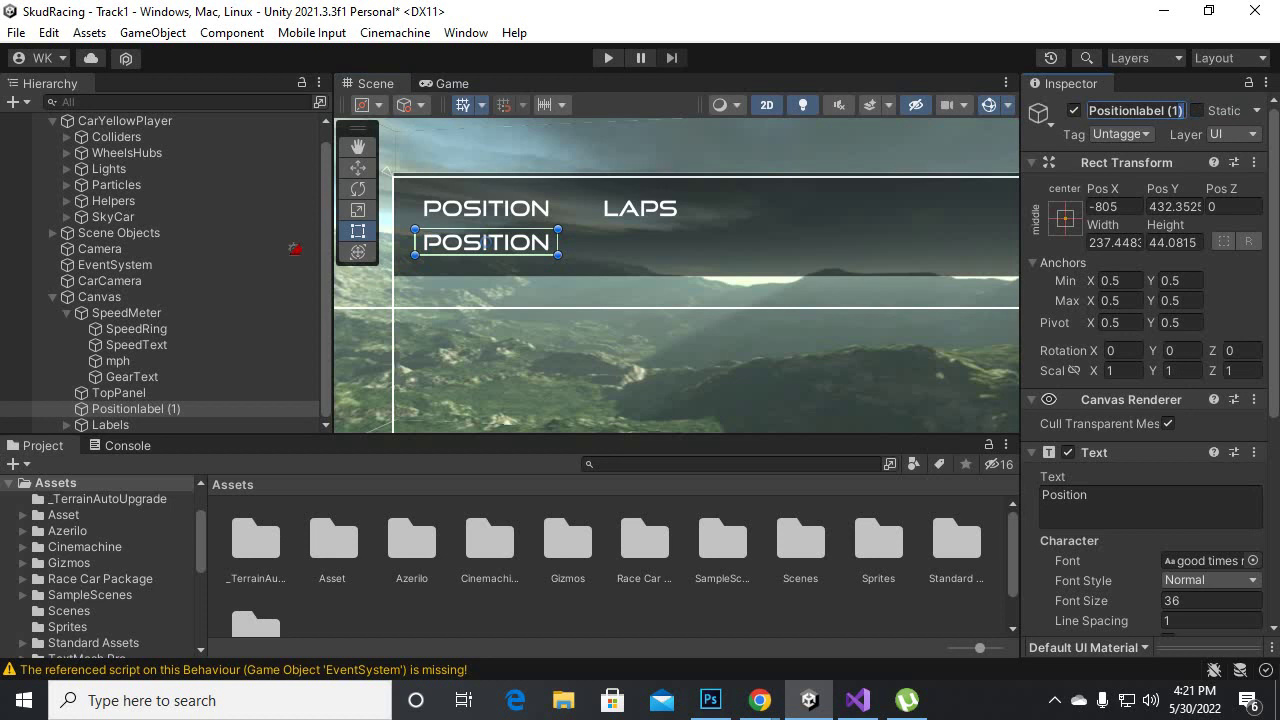
pyautogui.hotkey('shift', 'Left')
pyautogui.hotkey('shift', 'Left')
pyautogui.hotkey('shift', 'Left')
pyautogui.hotkey('shift', 'Left')
pyautogui.press('BackSpace')
pyautogui.press('Return')
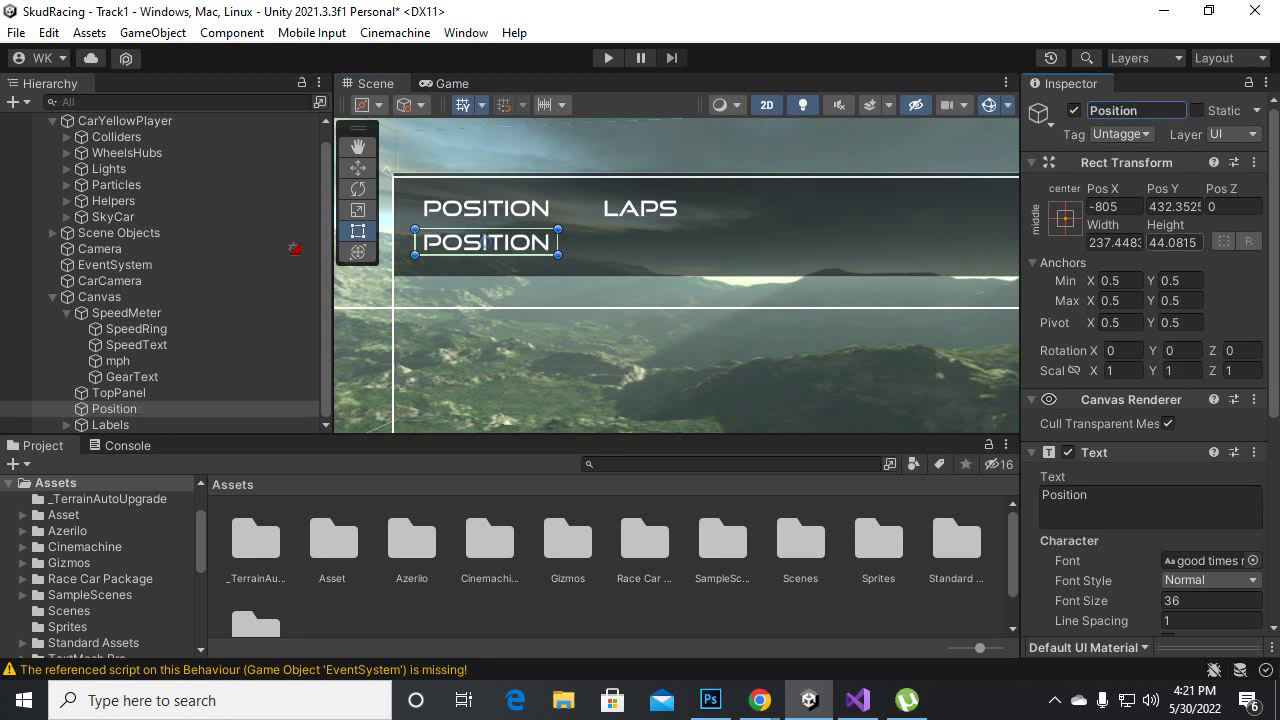
# - Set the Position label's text to 0
pyautogui.click(1064, 495)
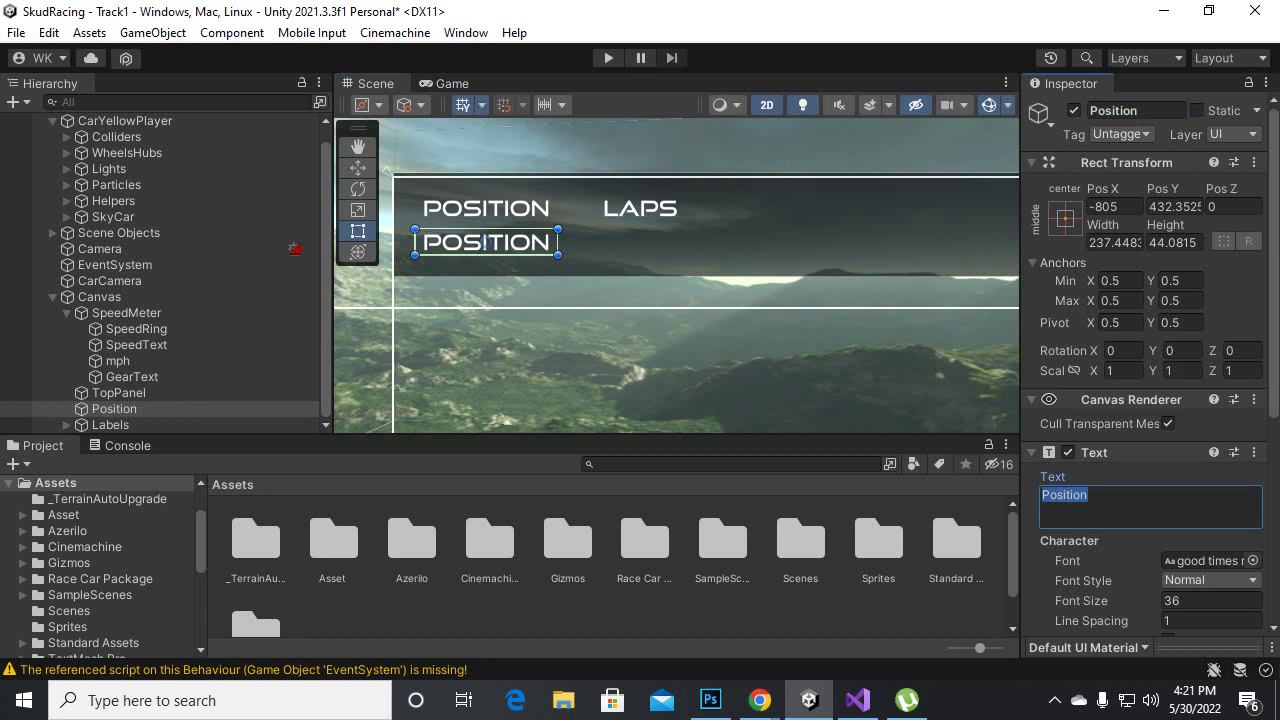
pyautogui.write('00')
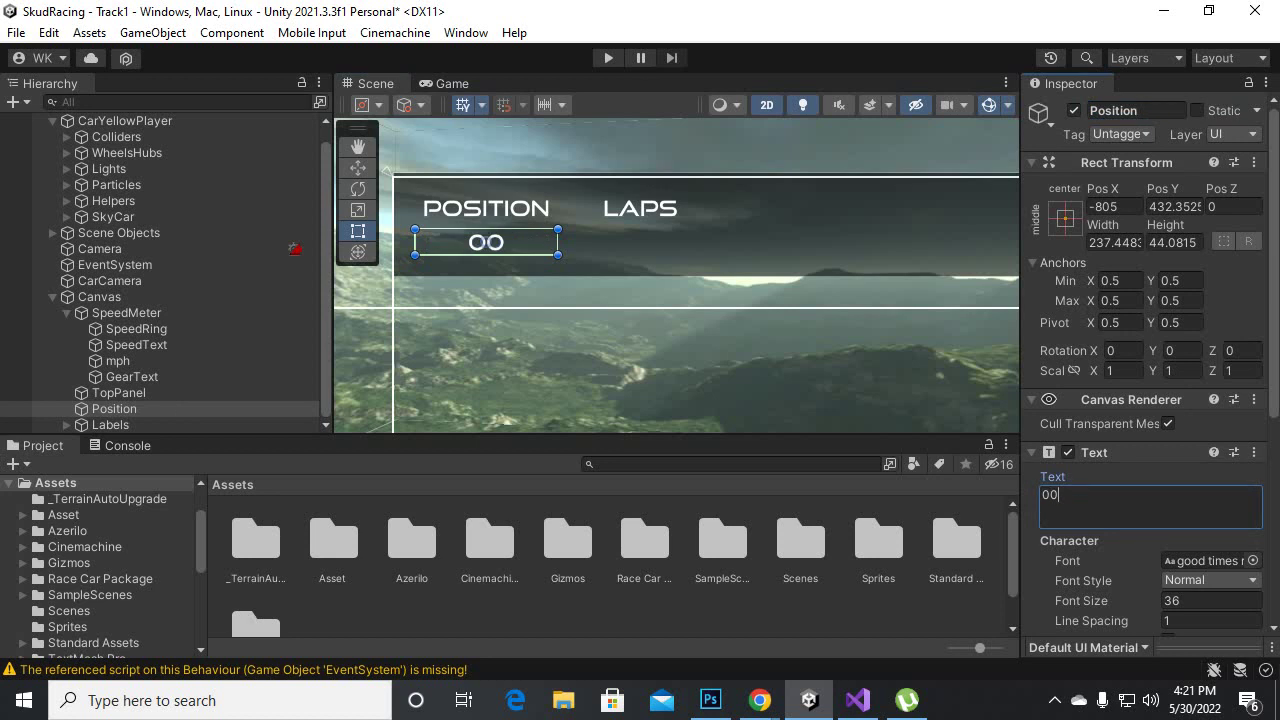
pyautogui.press('BackSpace')
# - Duplicate the Position value text and name the copy totalcars
pyautogui.click(150, 408)
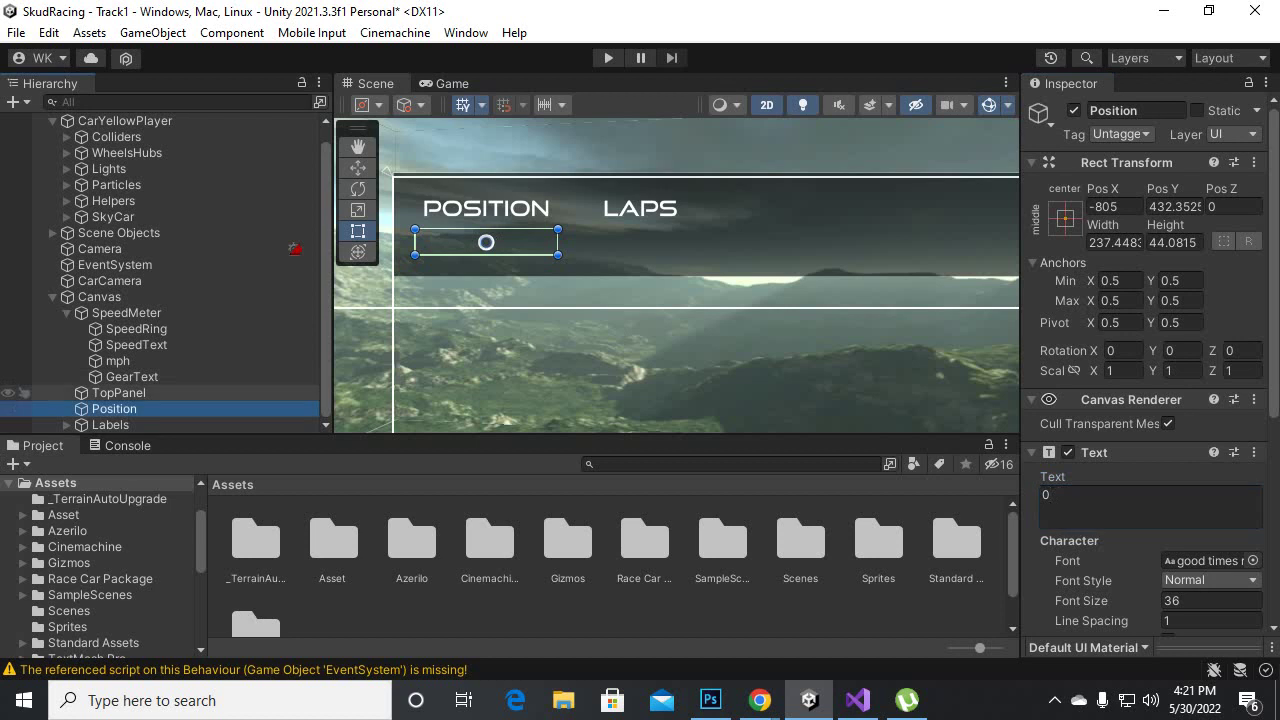
pyautogui.hotkey('ctrl', 'd')
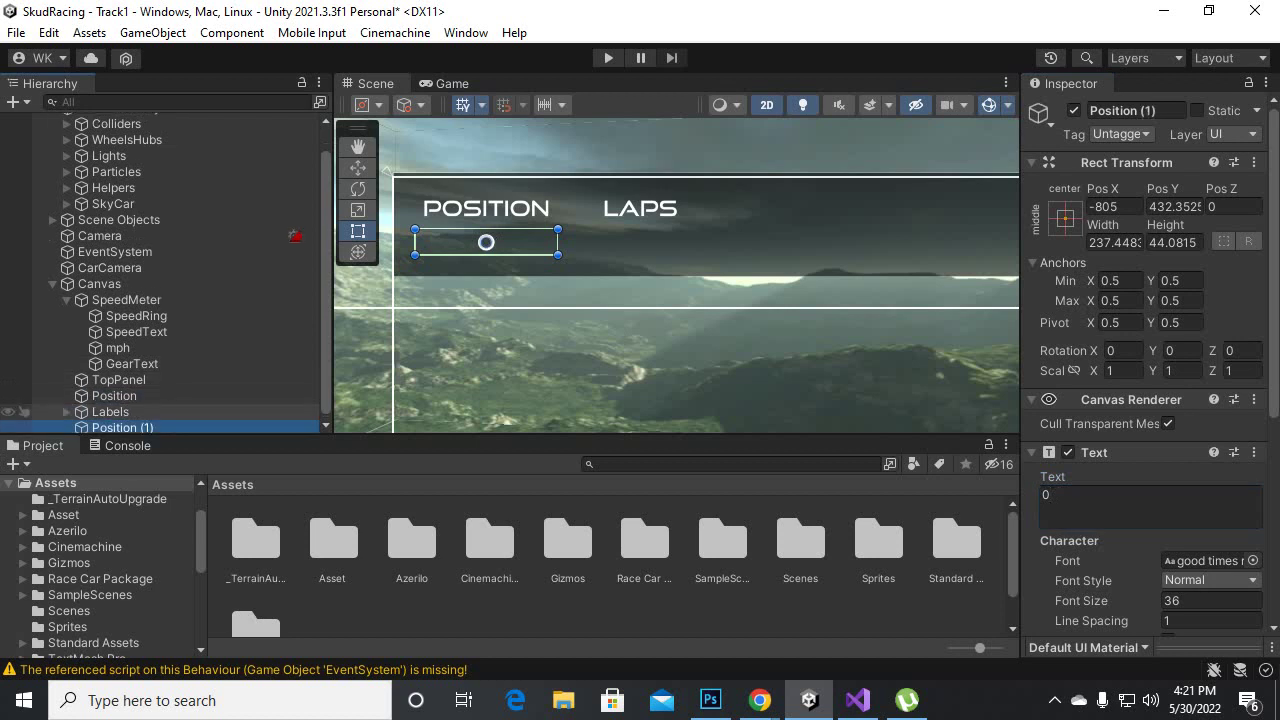
pyautogui.rightClick(150, 424)
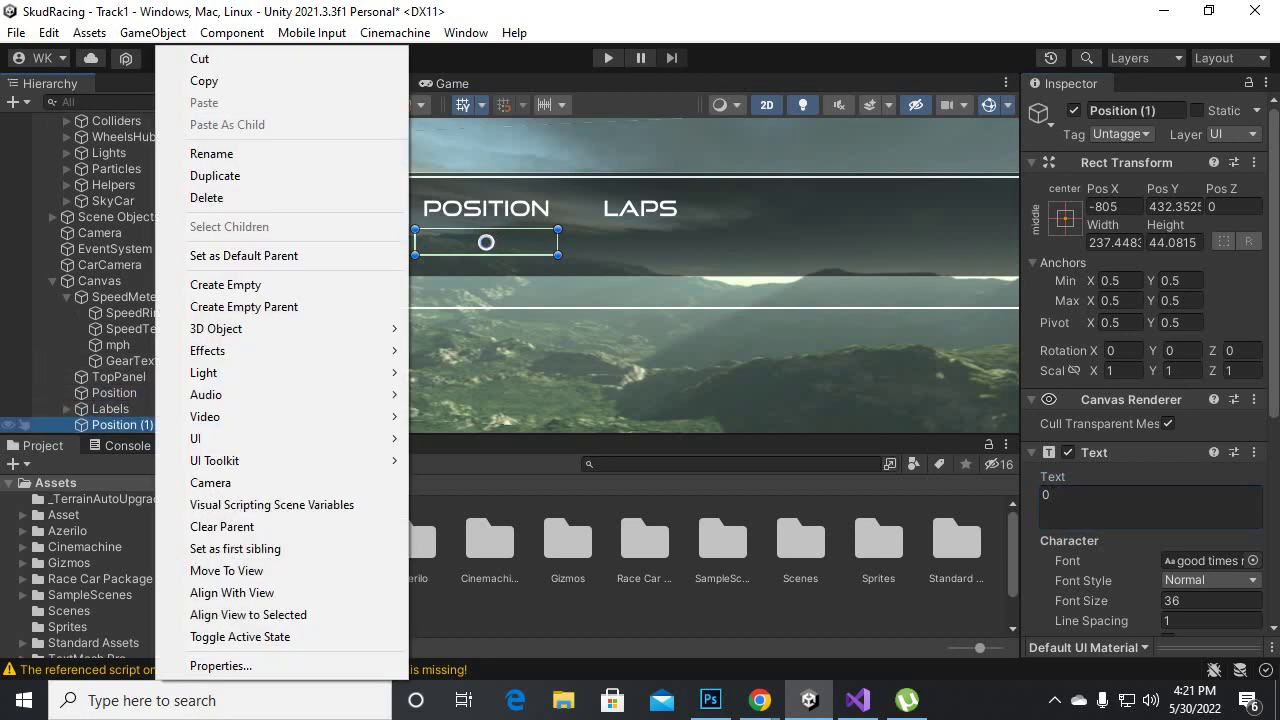
pyautogui.press('Escape')
pyautogui.click(115, 408)
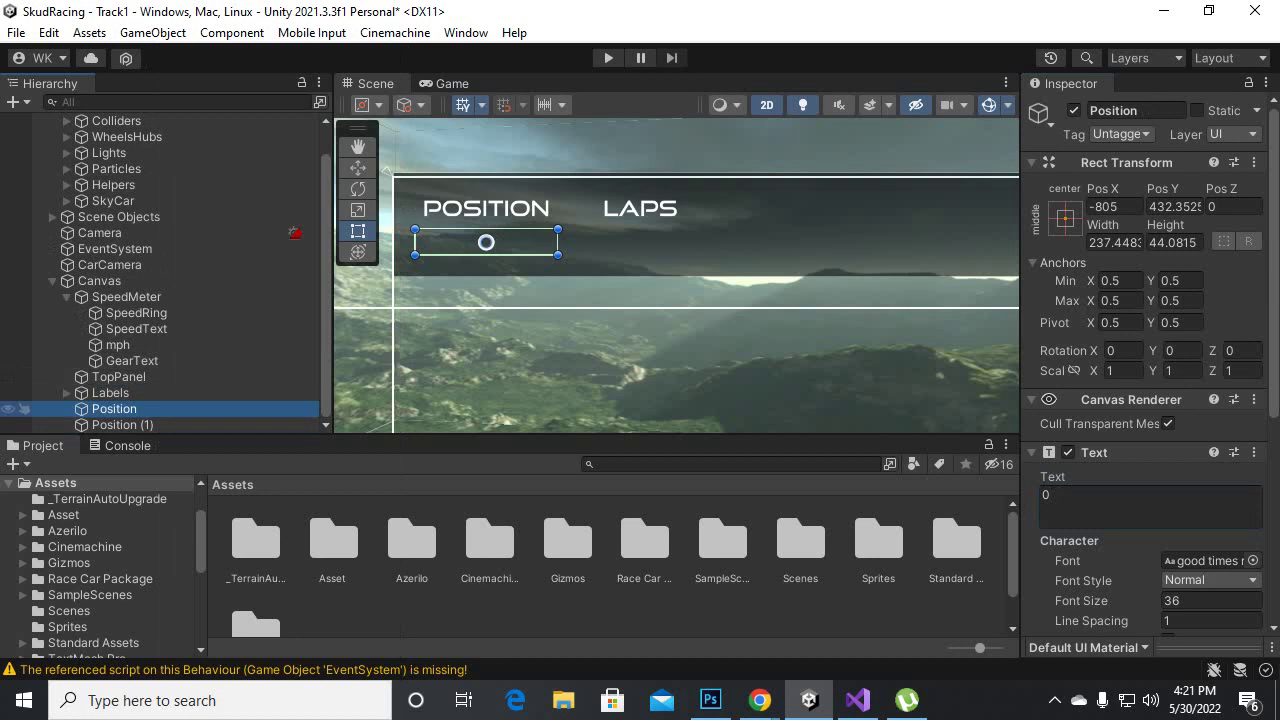
pyautogui.click(122, 424)
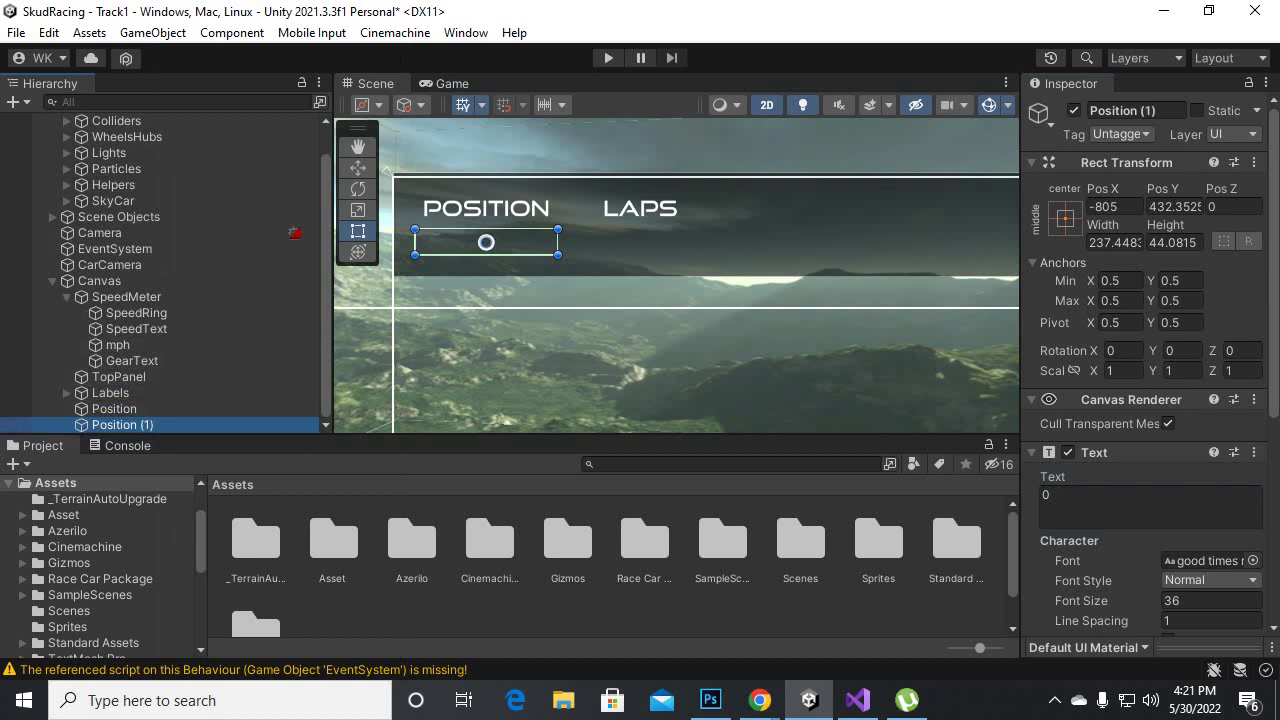
pyautogui.click(1122, 110)
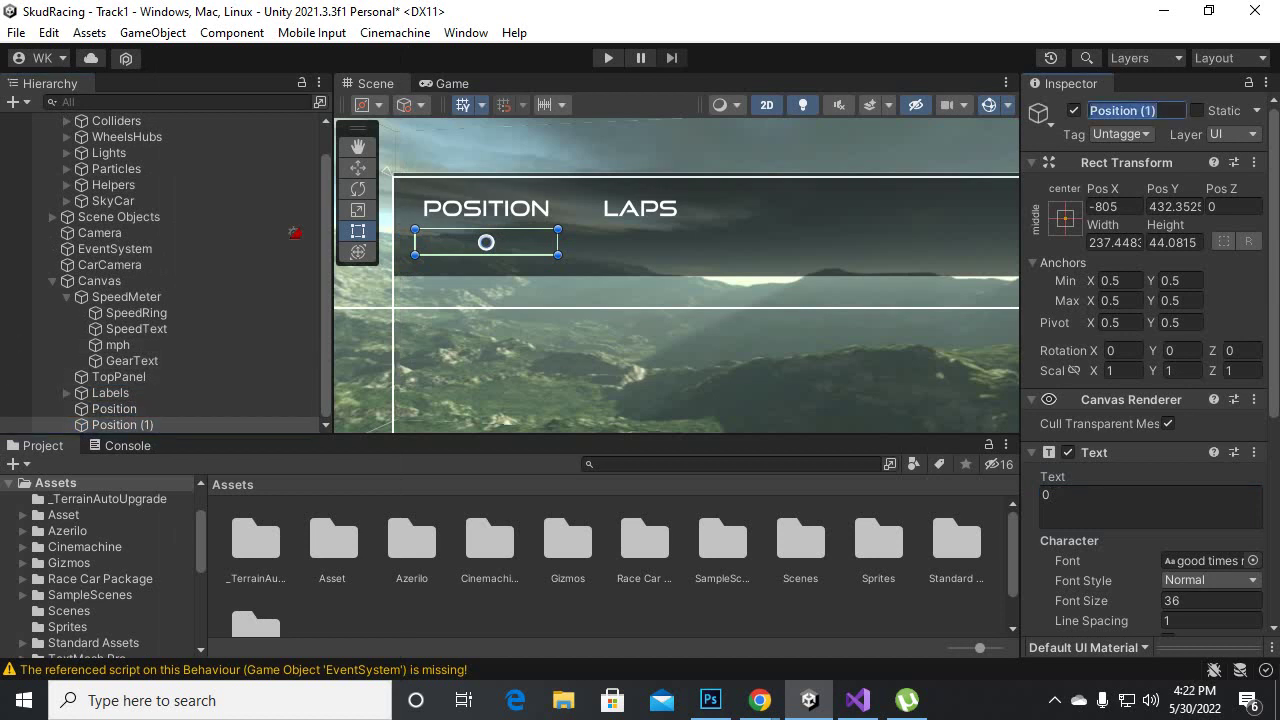
pyautogui.write('total')
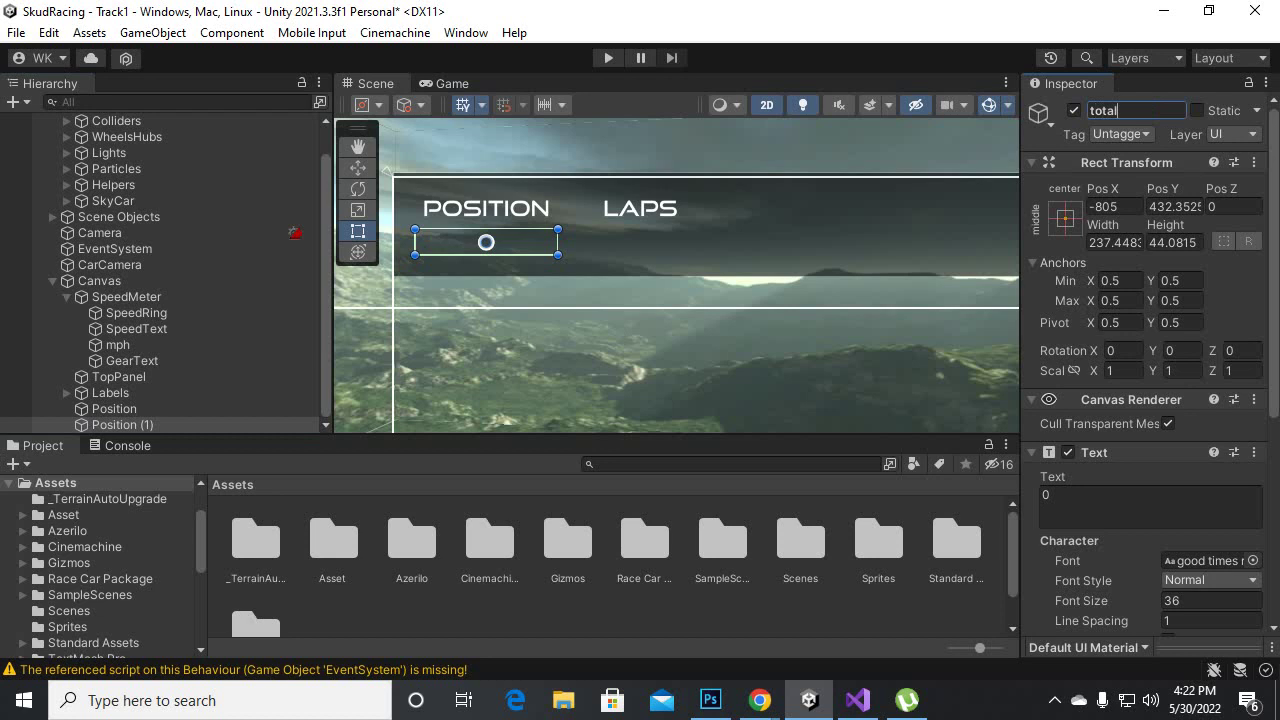
pyautogui.write('cars')
pyautogui.press('Return')
# - Add /0 to the totalcars text, move it right, and narrow its box
pyautogui.click(1150, 505)
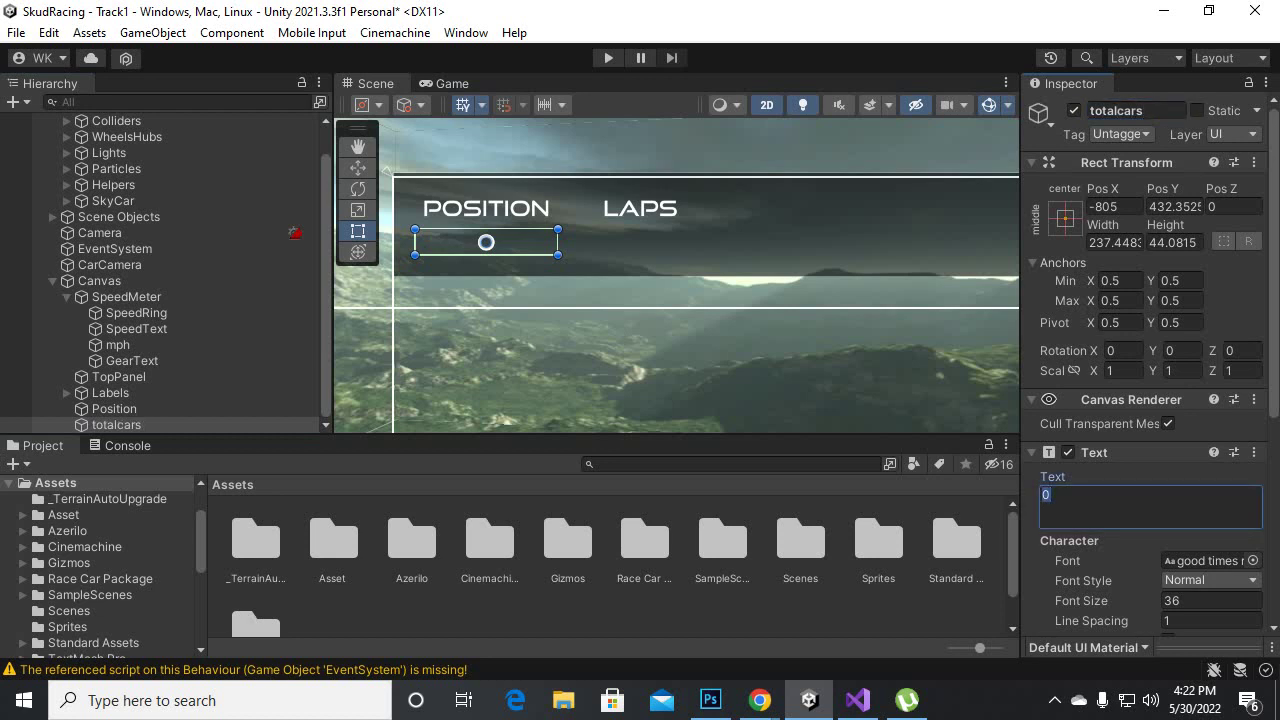
pyautogui.write('/0')
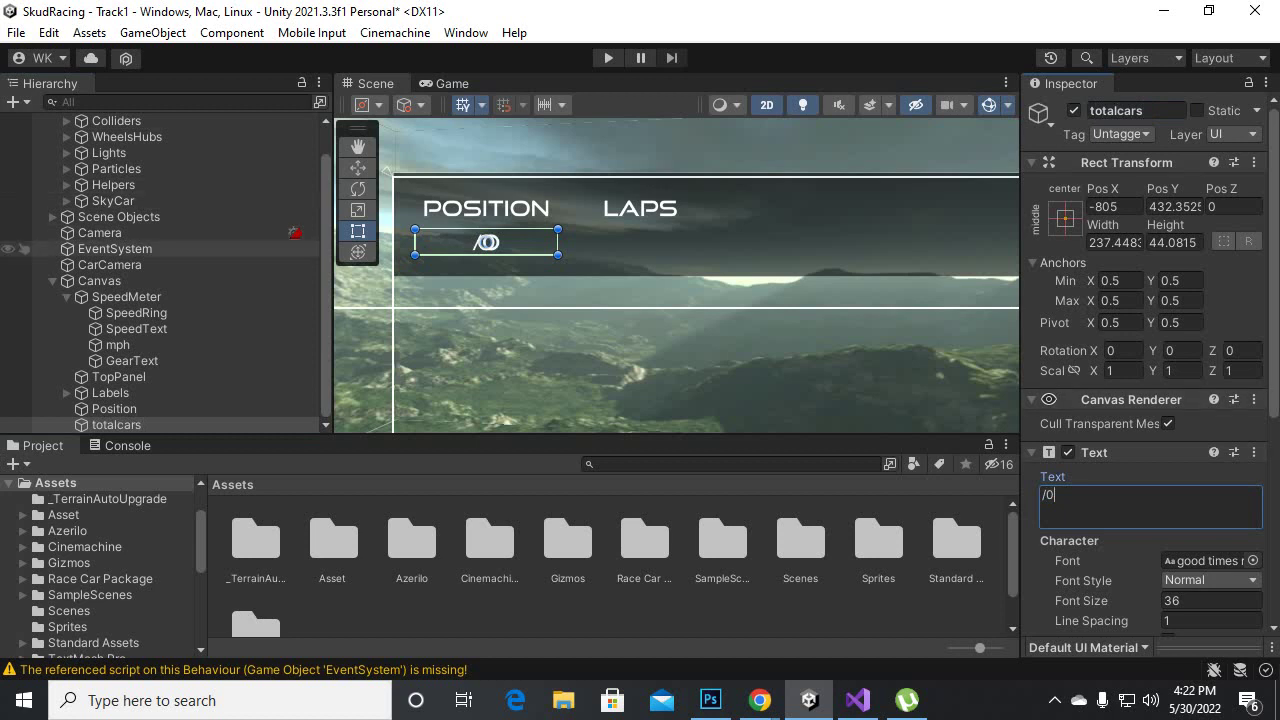
pyautogui.moveTo(486, 242); pyautogui.dragTo(515, 242)
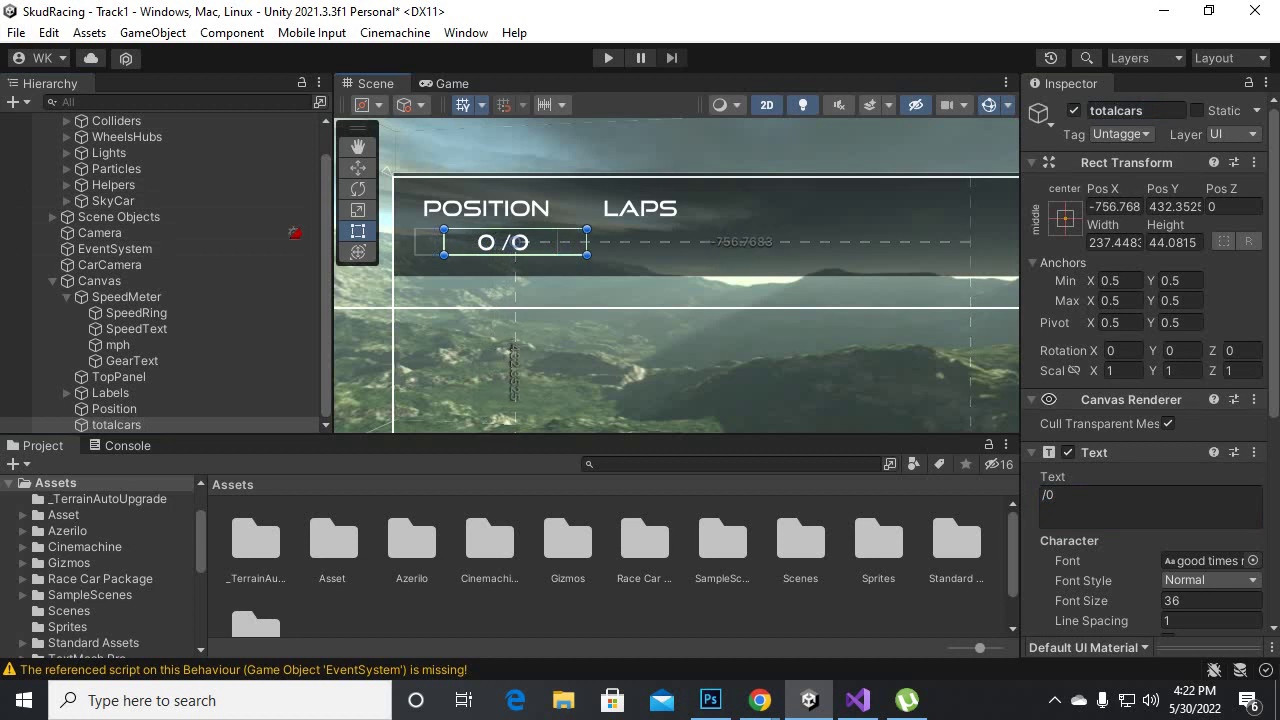
pyautogui.scroll(1, 510, 240)
pyautogui.moveTo(619, 236)
pyautogui.mouseDown()
pyautogui.moveTo(554, 236)
pyautogui.moveTo(571, 236)
pyautogui.mouseUp()
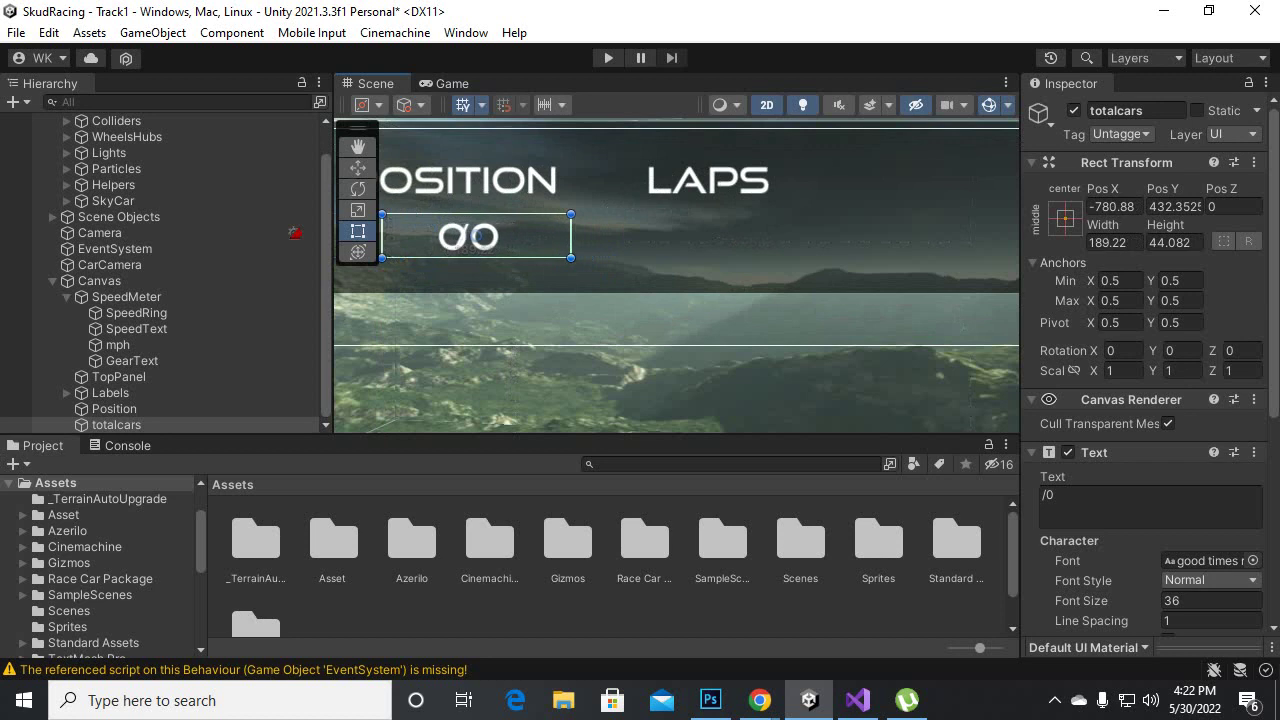
pyautogui.press('f')
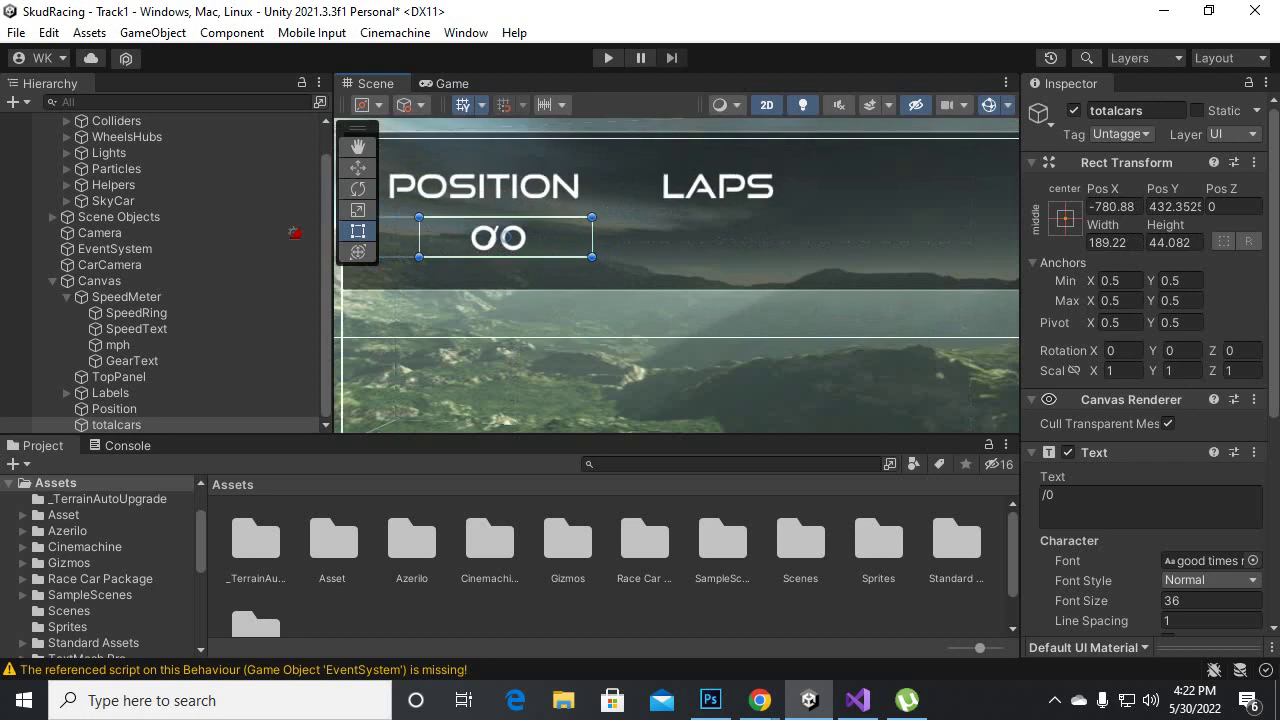
pyautogui.moveTo(482, 274); pyautogui.dragTo(512, 273)
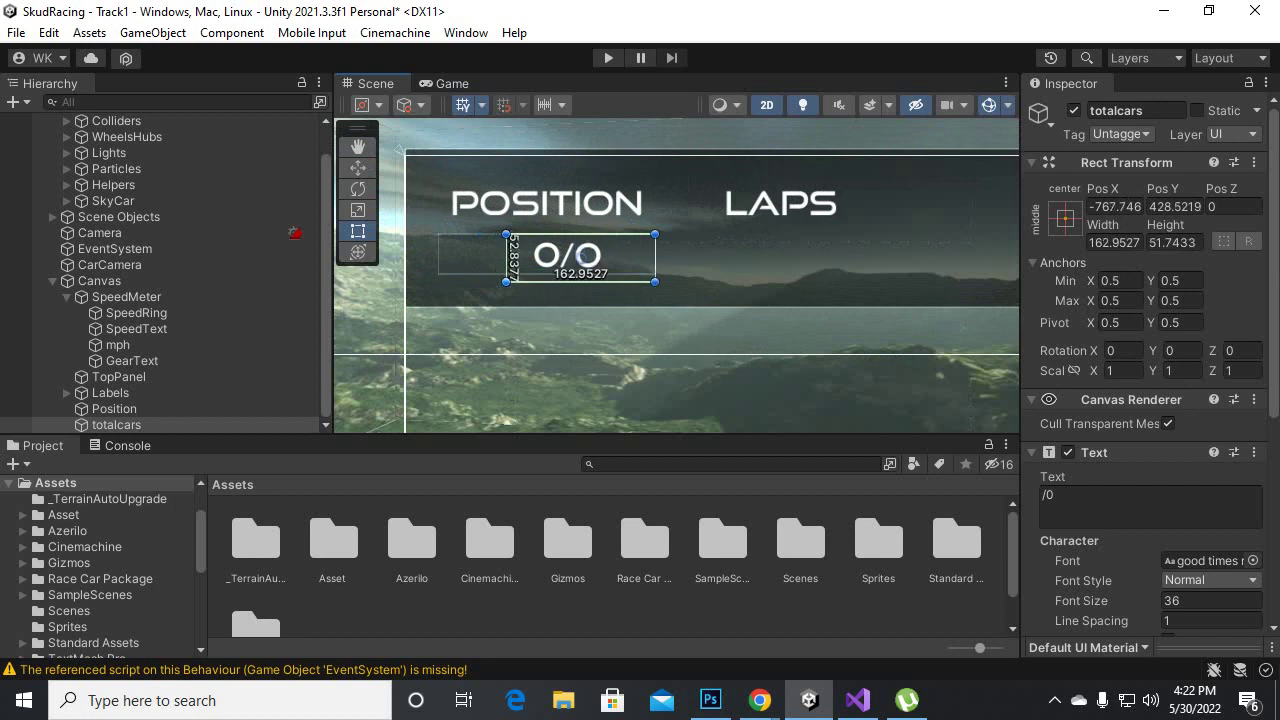
# - Narrow the Position value text box from its right edge
pyautogui.click(99, 280)
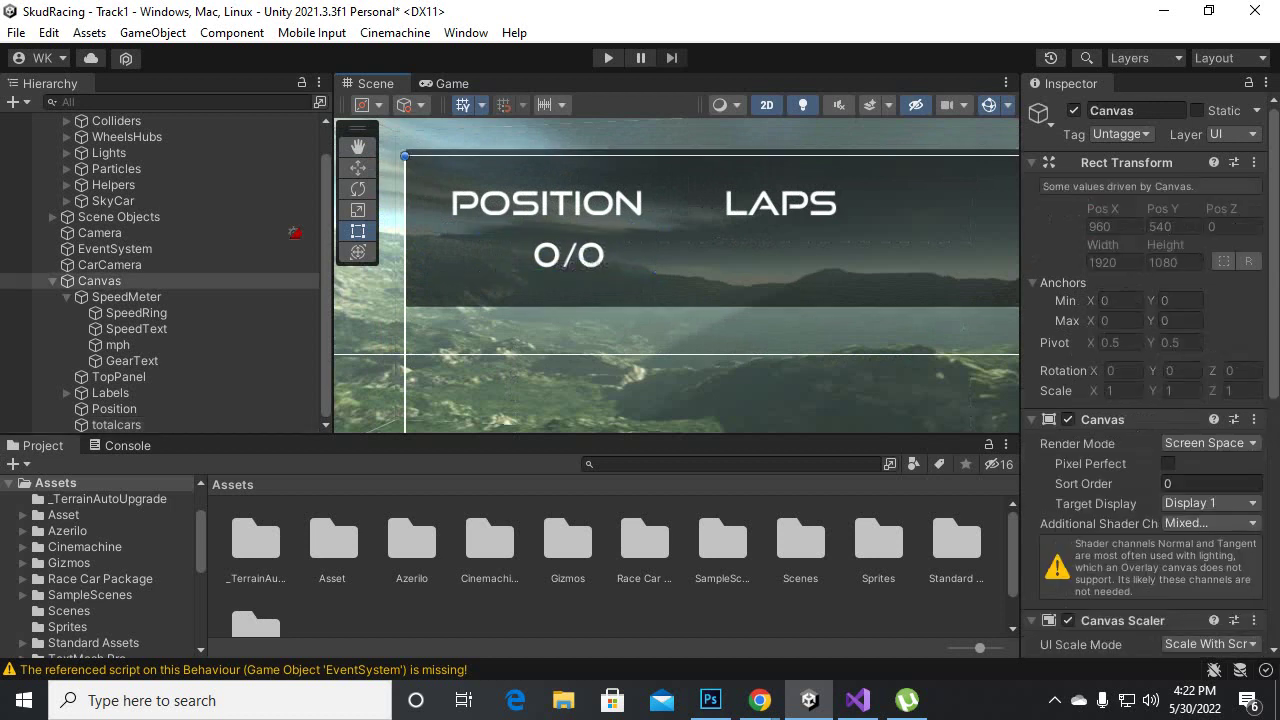
pyautogui.click(111, 376)
pyautogui.click(114, 408)
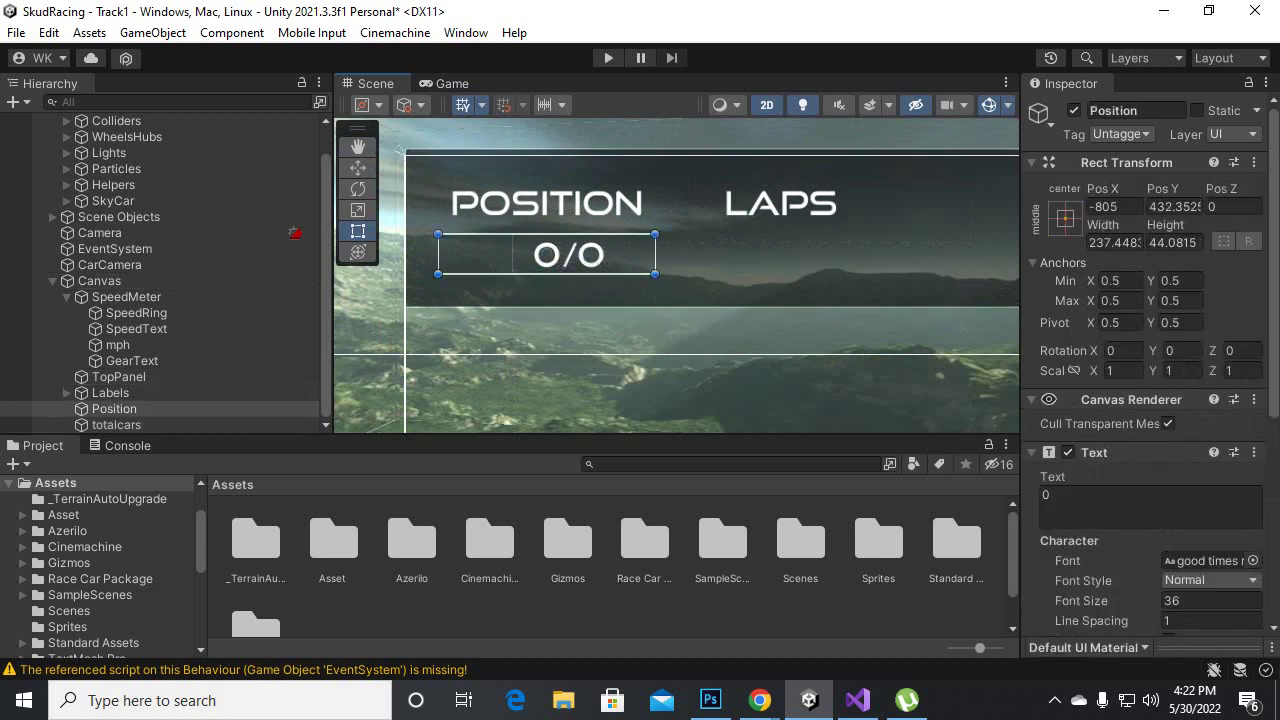
pyautogui.moveTo(655, 254); pyautogui.dragTo(559, 254)
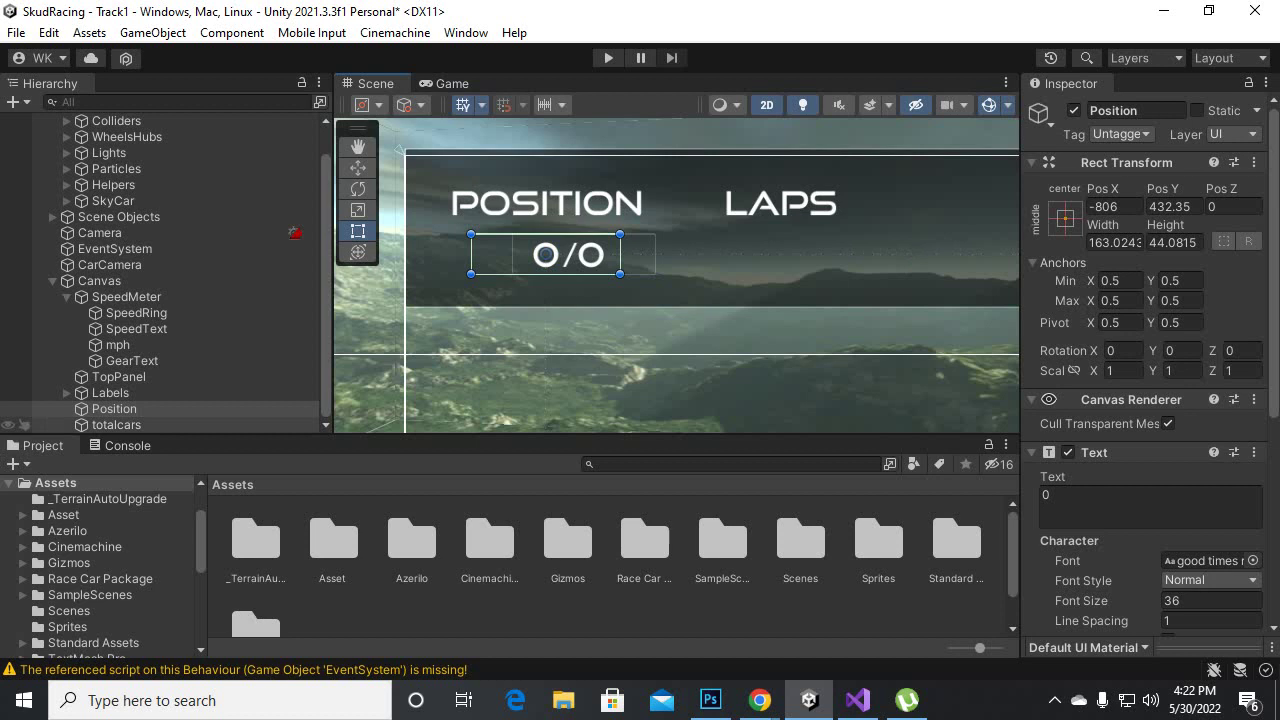
# - Shift Position and totalcars left together under the POSITION heading
pyautogui.keyDown('ctrl'); pyautogui.click(116, 424); pyautogui.keyUp('ctrl')
pyautogui.moveTo(563, 254); pyautogui.dragTo(530, 254)
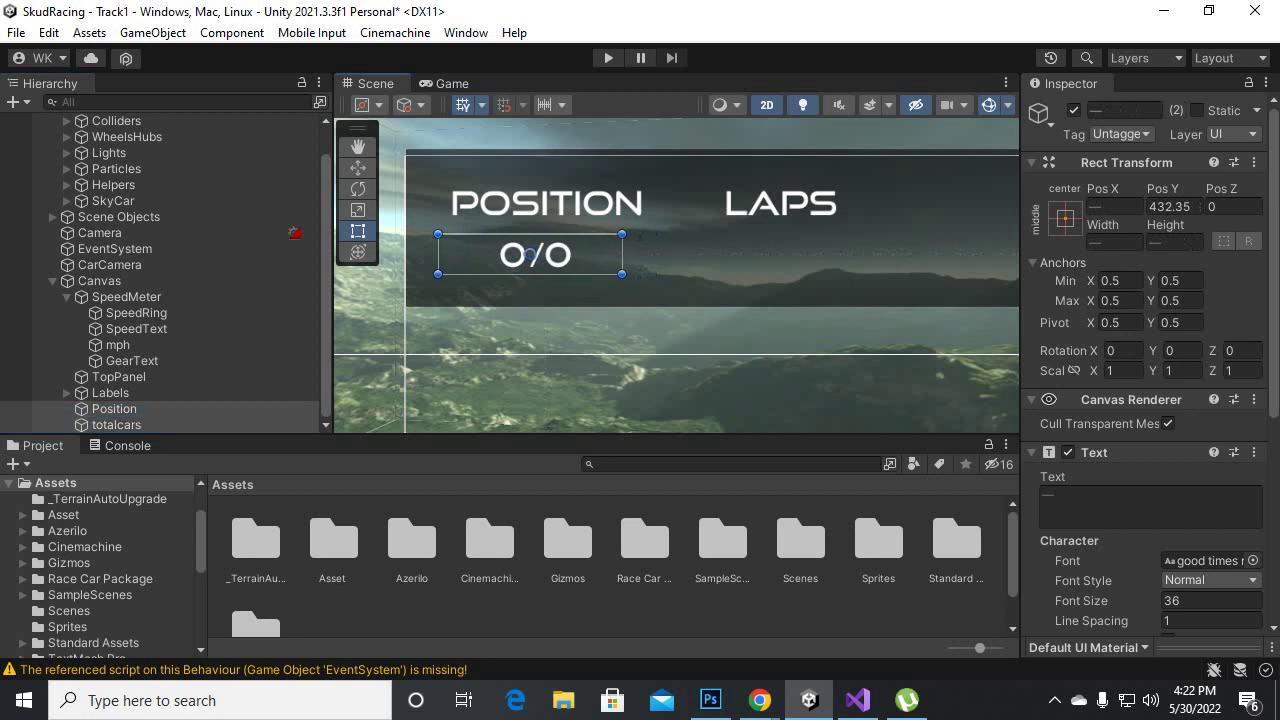
pyautogui.click(527, 254)
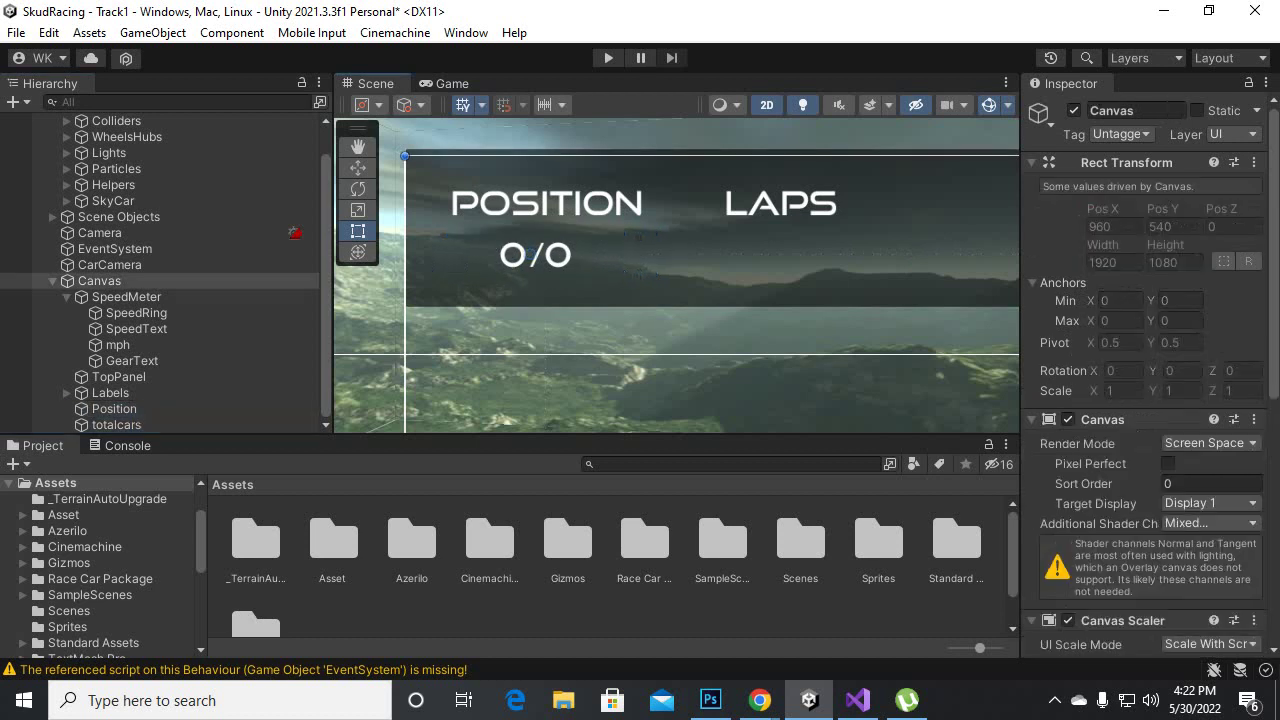
pyautogui.click(527, 254)
pyautogui.click(527, 254)
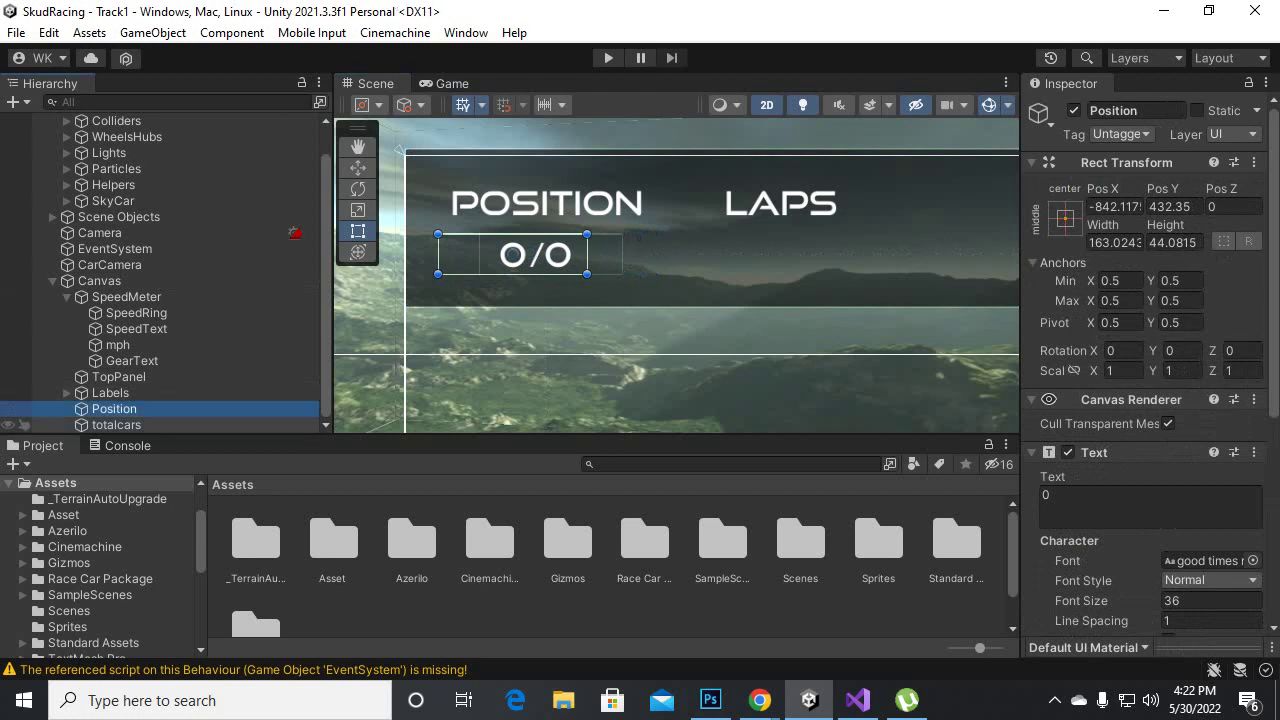
pyautogui.keyDown('shift'); pyautogui.click(116, 424); pyautogui.keyUp('shift')
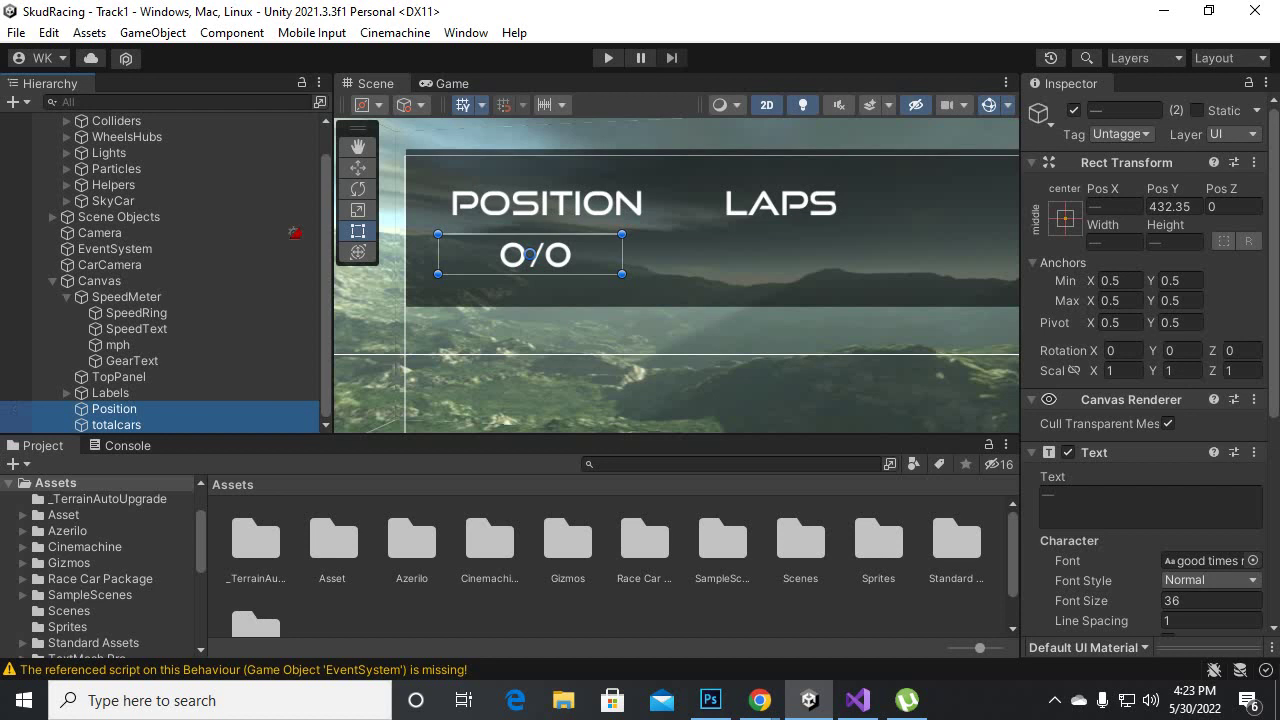
# - Duplicate the Position/totalcars 0/0 readout, move it under LAPS, and rename the first copy currentlap
pyautogui.hotkey('ctrl', 'd')
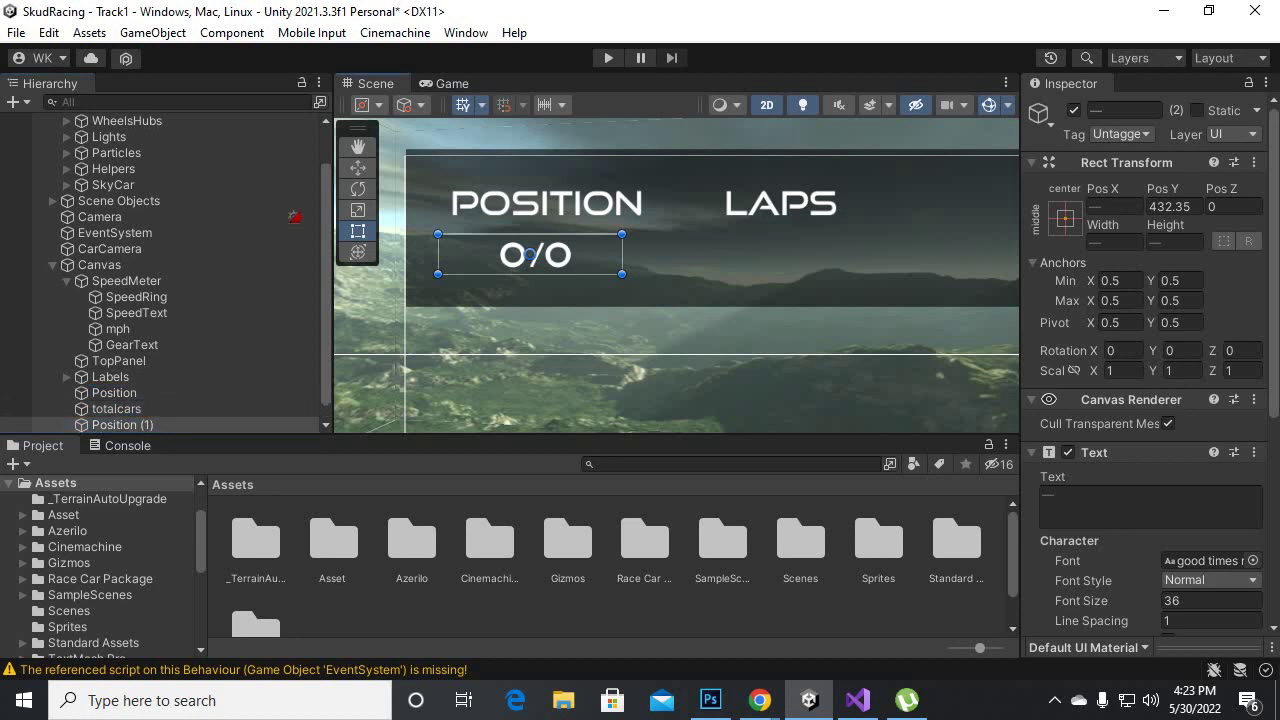
pyautogui.moveTo(535, 254); pyautogui.dragTo(775, 254)
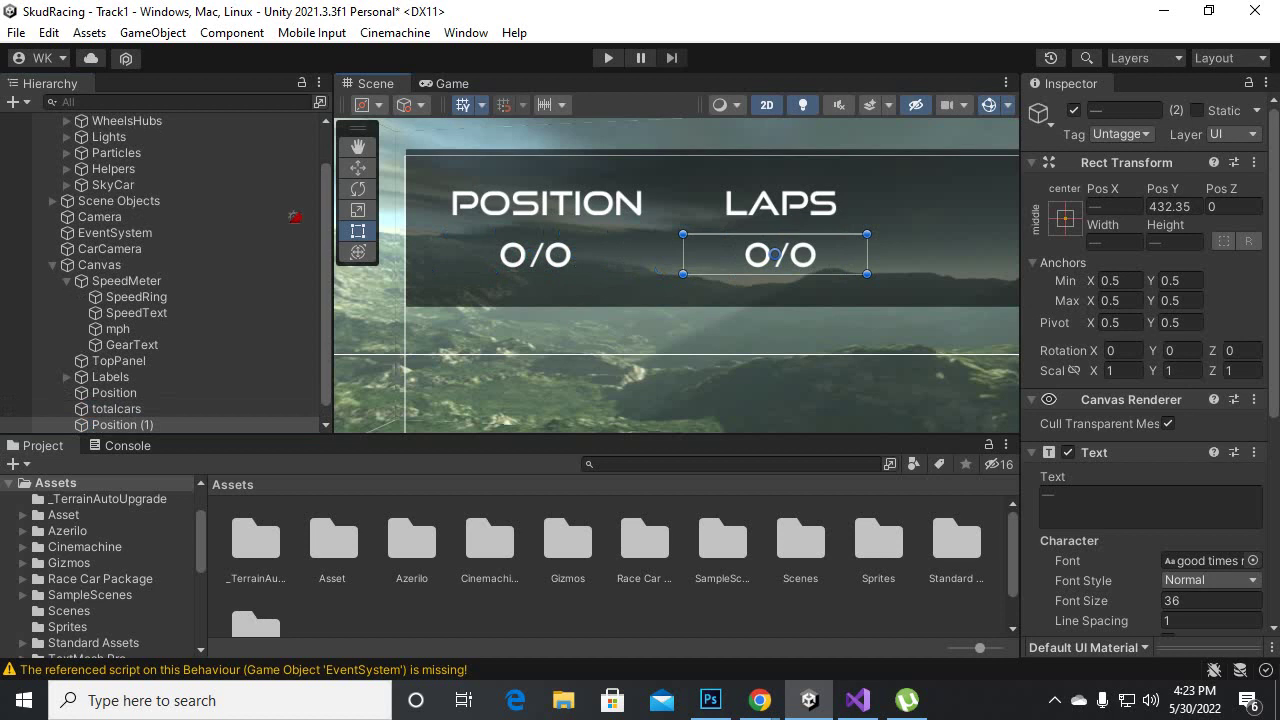
pyautogui.scroll(-1, 160, 360)
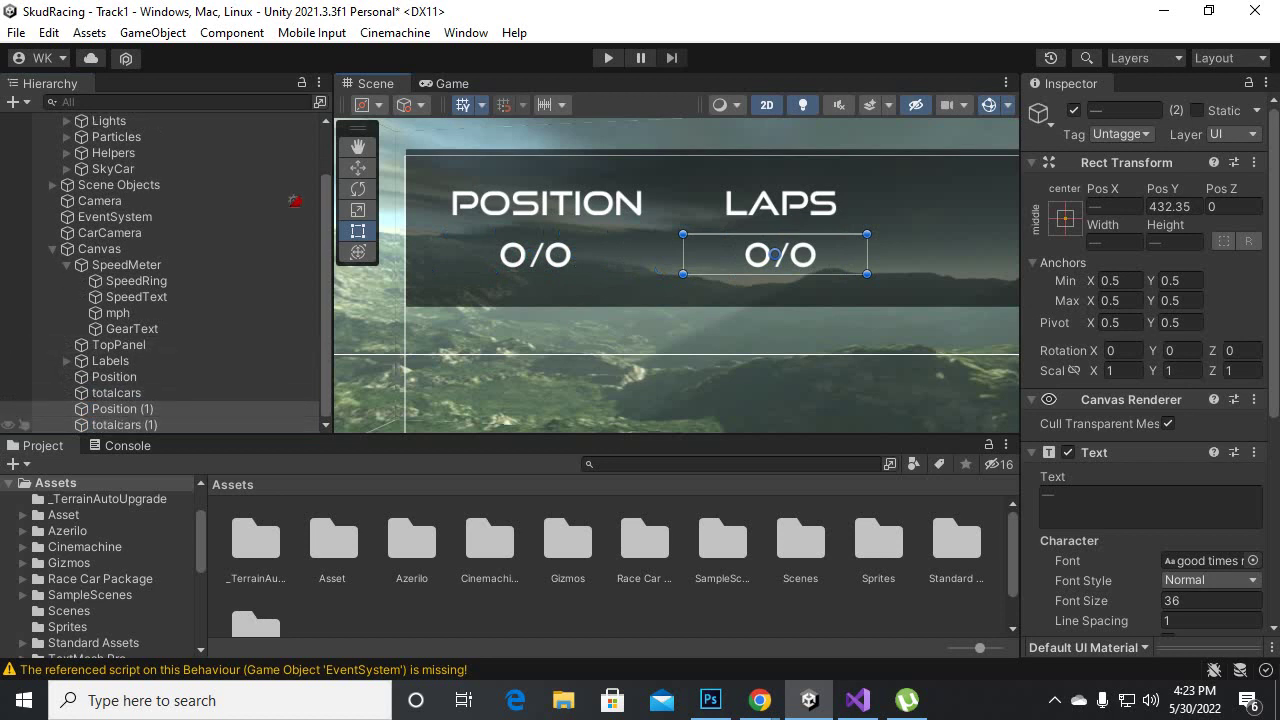
pyautogui.click(115, 408)
pyautogui.click(1120, 110)
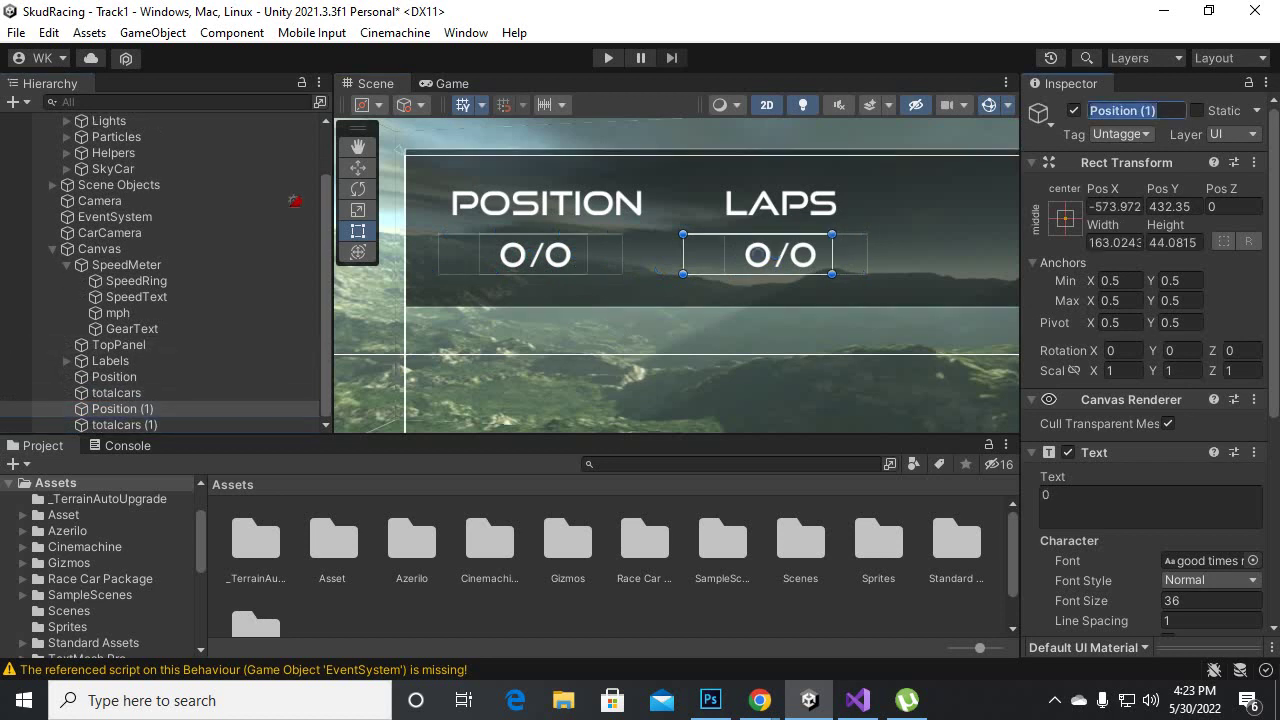
pyautogui.write('cur')
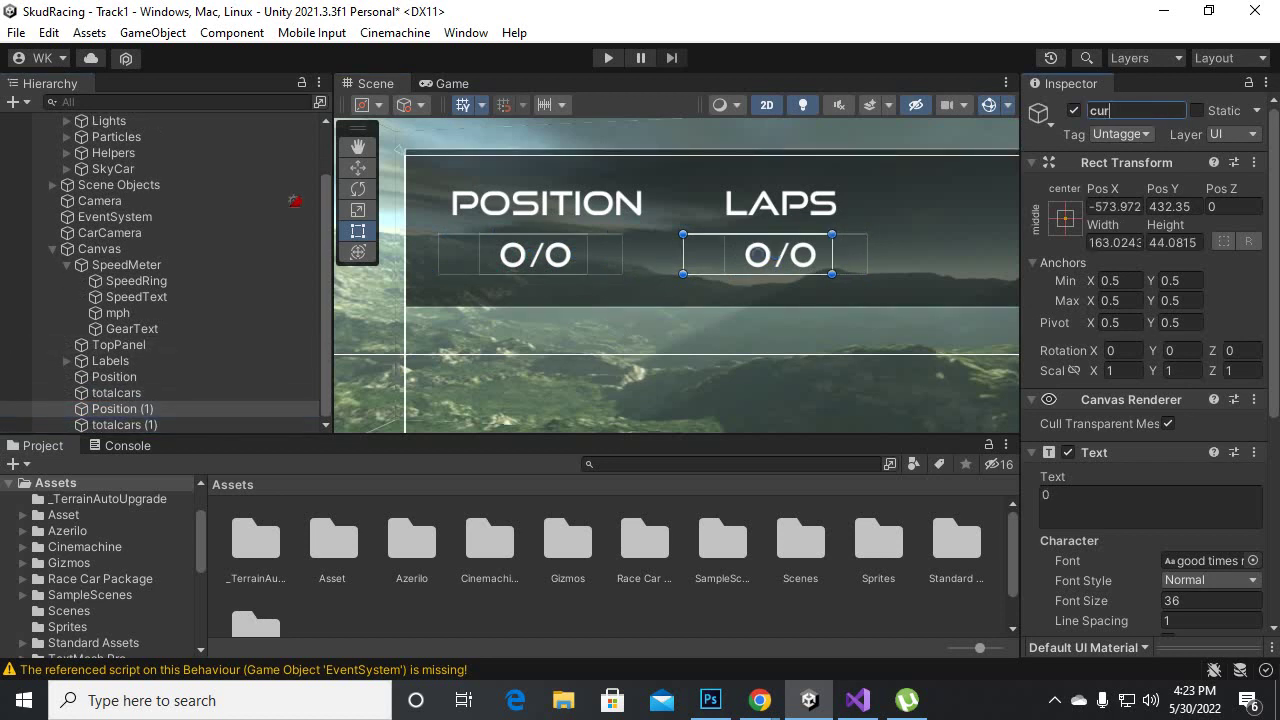
pyautogui.write('rentlap')
pyautogui.press('Return')
# - Rename the second copy totallaps, narrow its text box, and duplicate the currentlap/totallaps pair
pyautogui.click(120, 424)
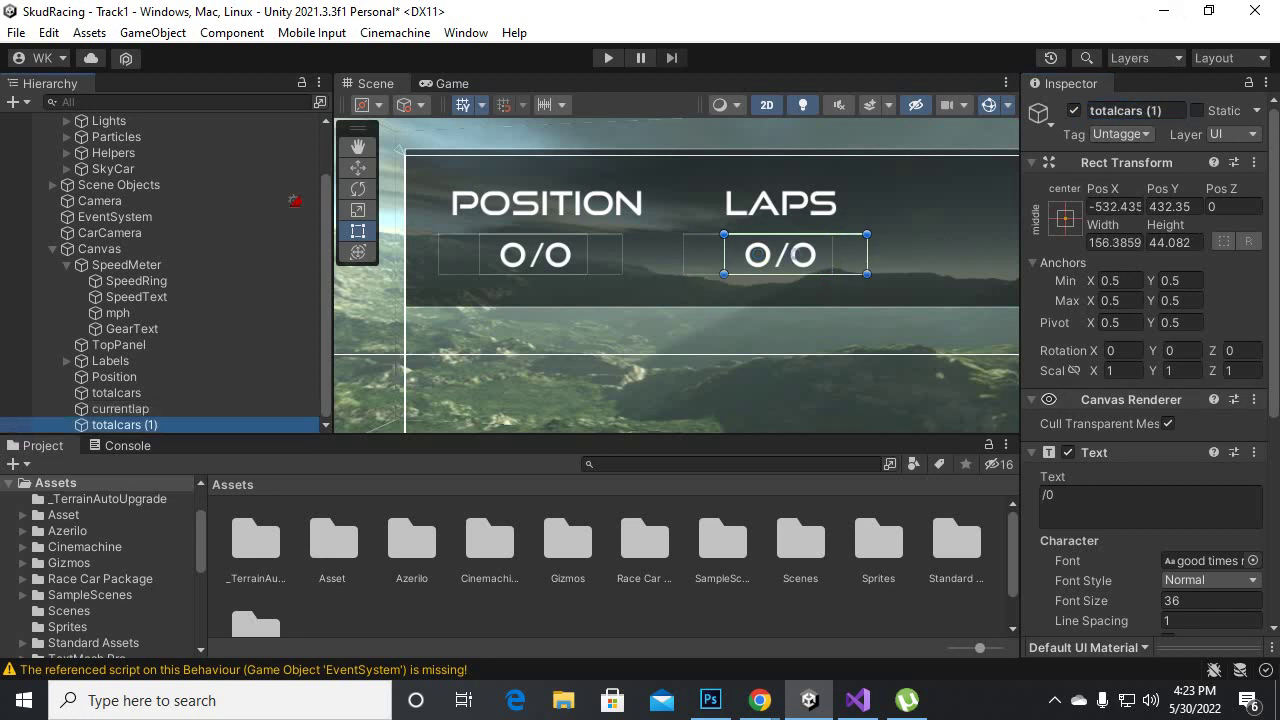
pyautogui.click(1163, 110)
pyautogui.moveTo(1163, 110); pyautogui.dragTo(1117, 110)
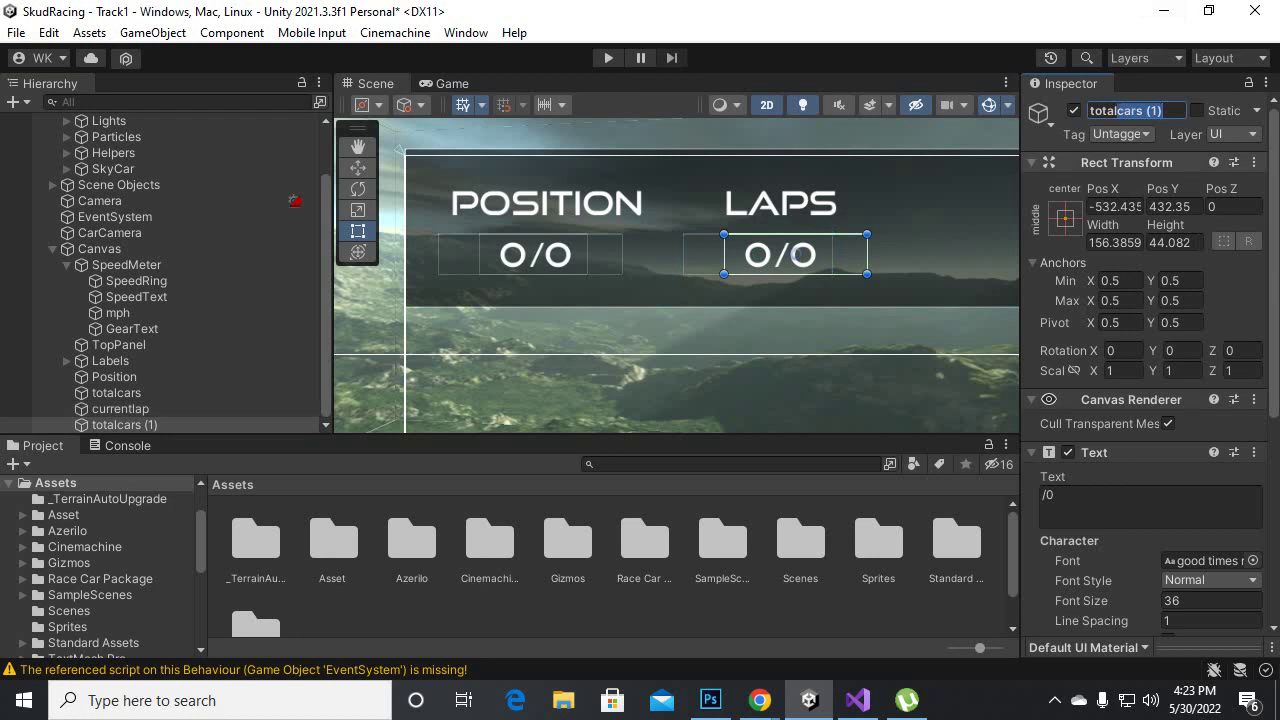
pyautogui.write('laps')
pyautogui.press('Return')
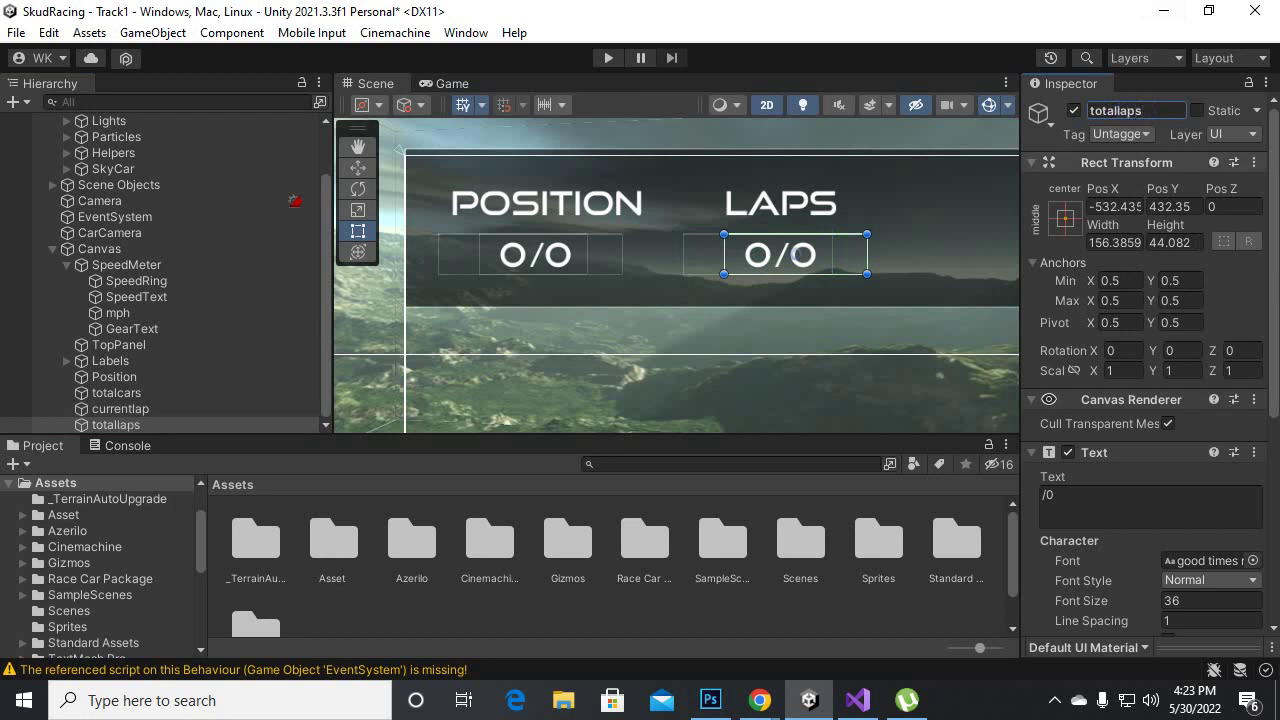
pyautogui.moveTo(867, 254); pyautogui.dragTo(804, 254)
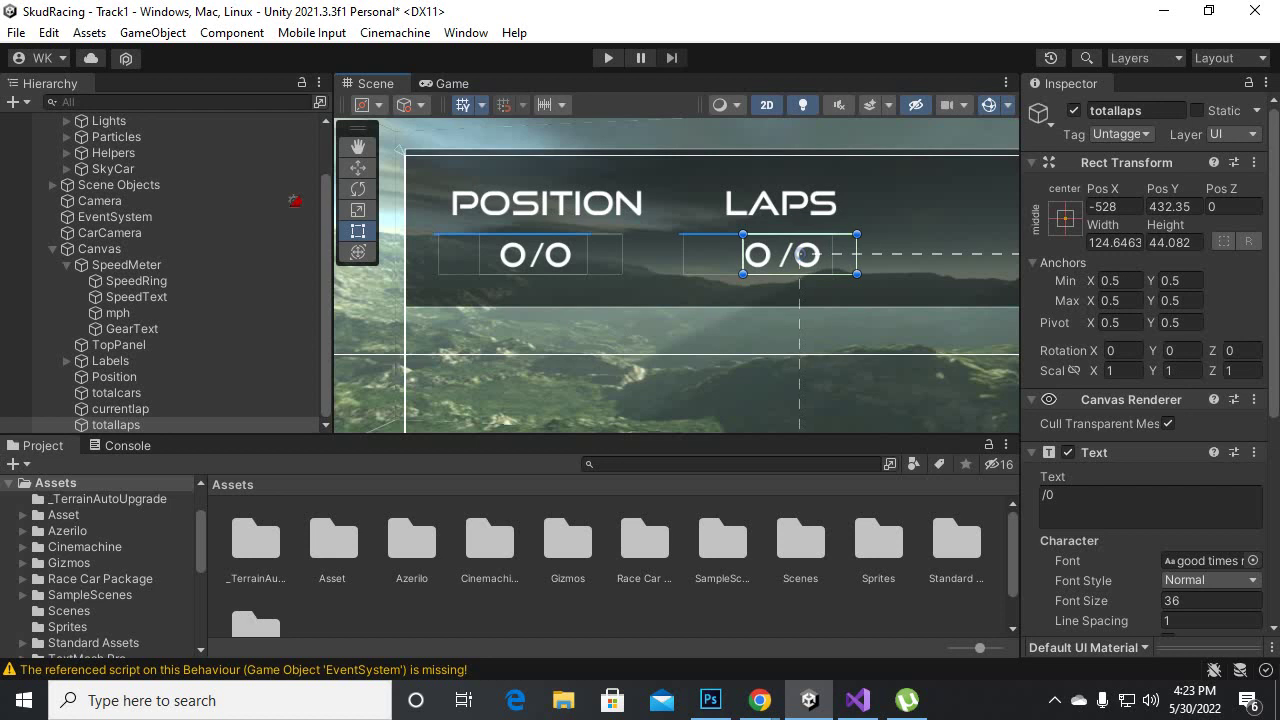
pyautogui.keyDown('ctrl'); pyautogui.click(120, 408); pyautogui.keyUp('ctrl')
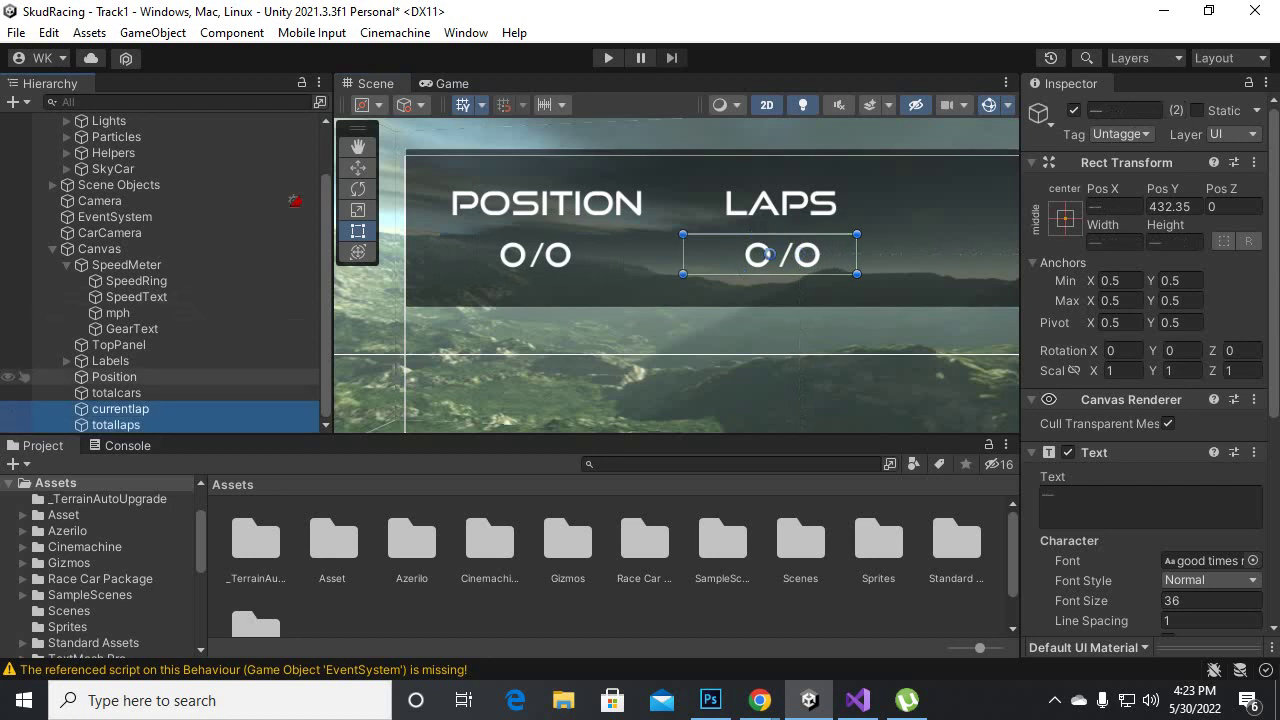
pyautogui.hotkey('ctrl', 'd')
# - Move the copied readout under RACE TIME, rename the first text raceminutes, and set it to 00
pyautogui.scroll(-2, 768, 255)
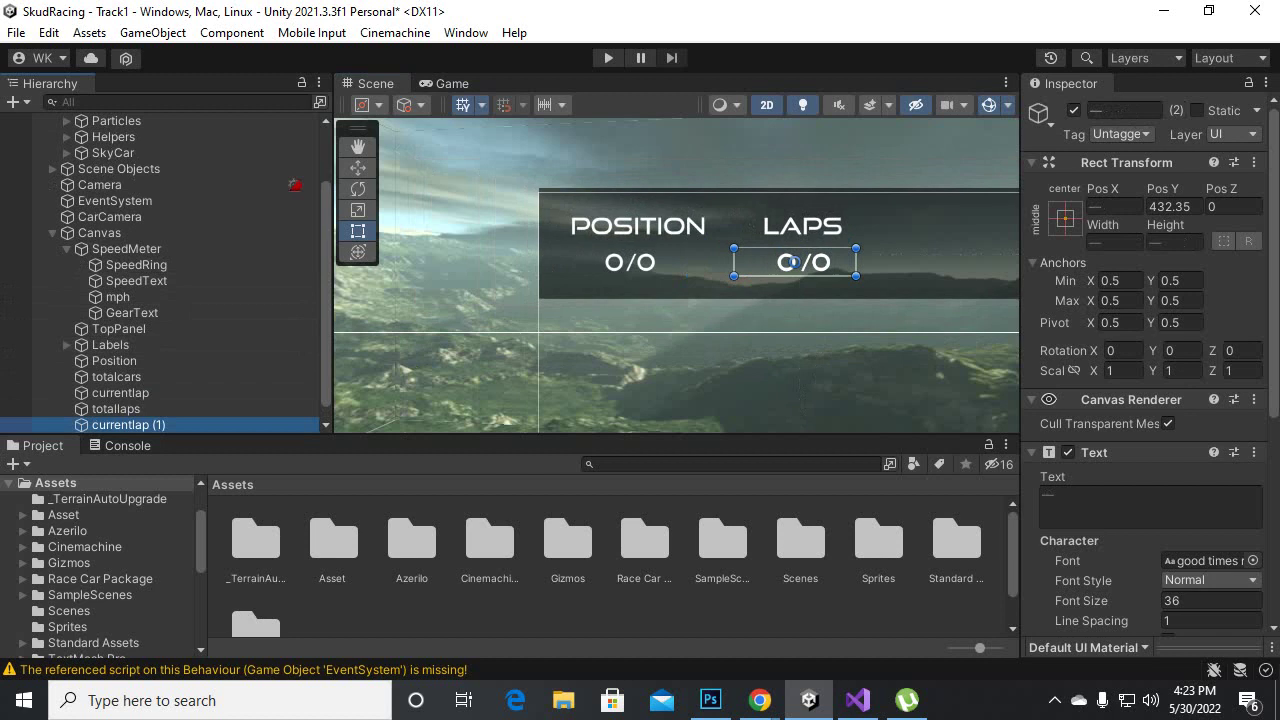
pyautogui.moveTo(768, 255)
pyautogui.mouseDown(button='middle')
pyautogui.moveTo(358, 268)
pyautogui.moveTo(370, 284)
pyautogui.mouseUp(button='middle')
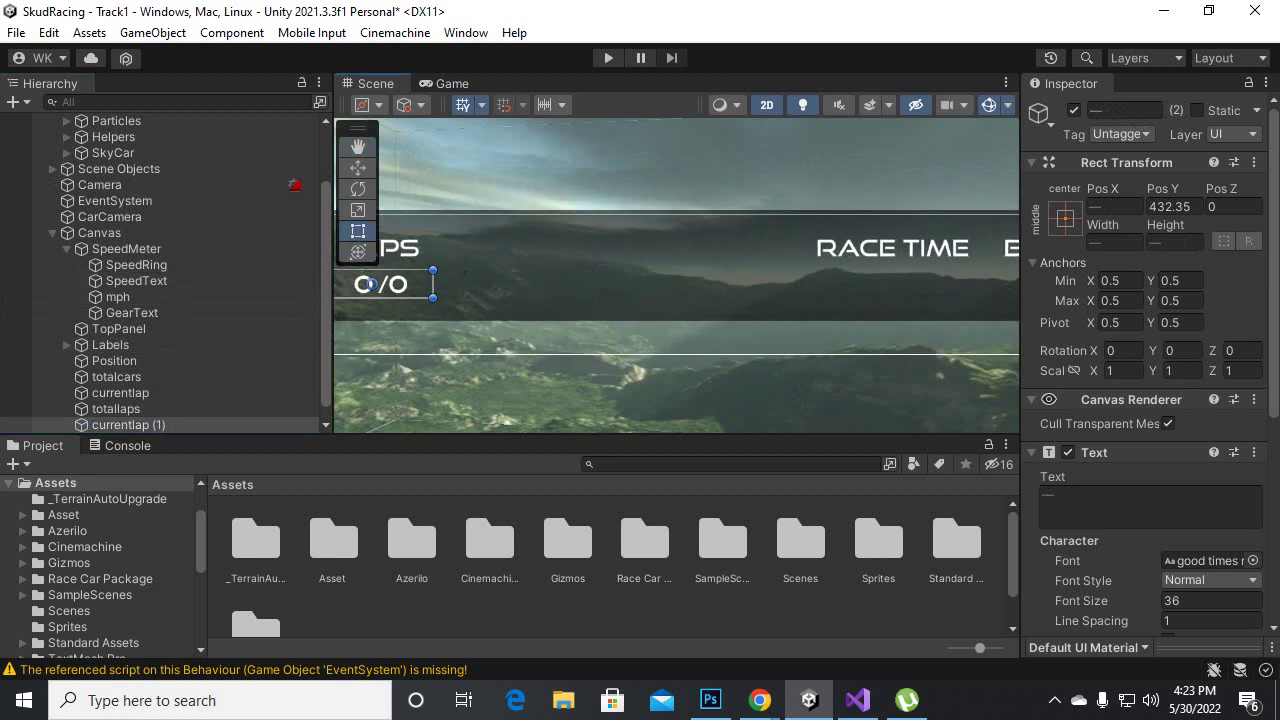
pyautogui.moveTo(370, 284); pyautogui.dragTo(888, 284)
pyautogui.scroll(-1, 160, 400)
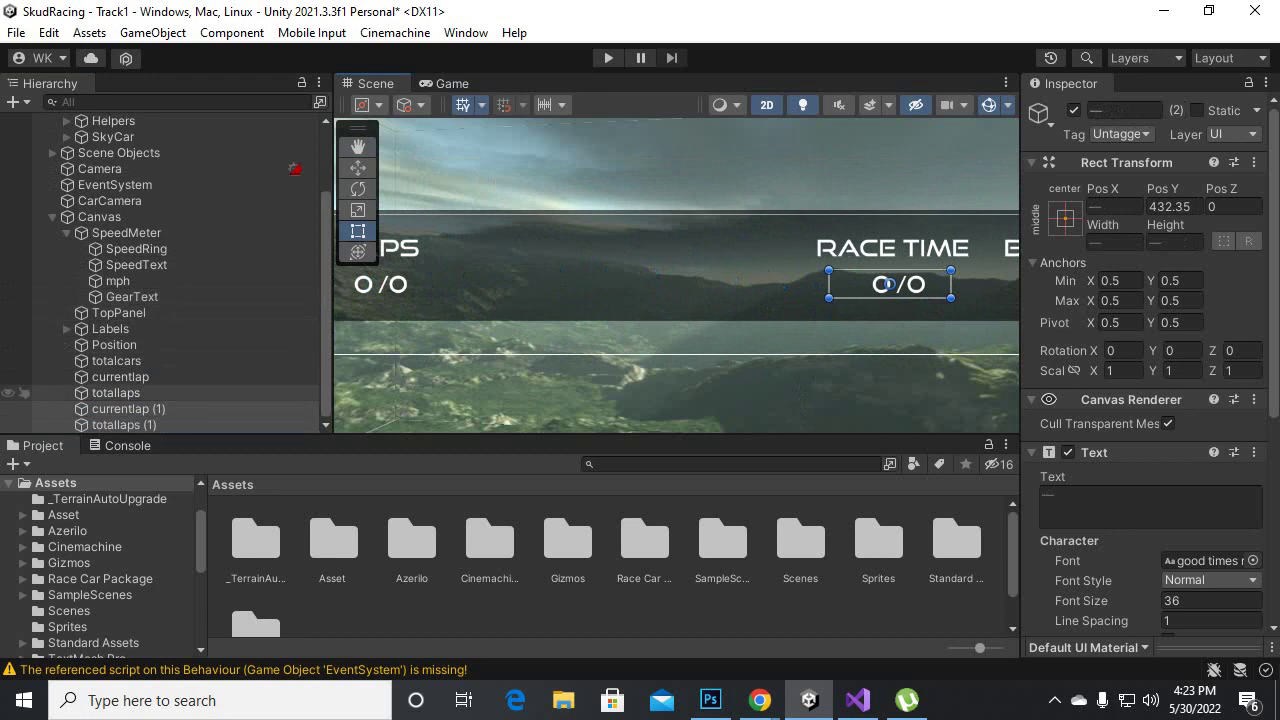
pyautogui.click(128, 409)
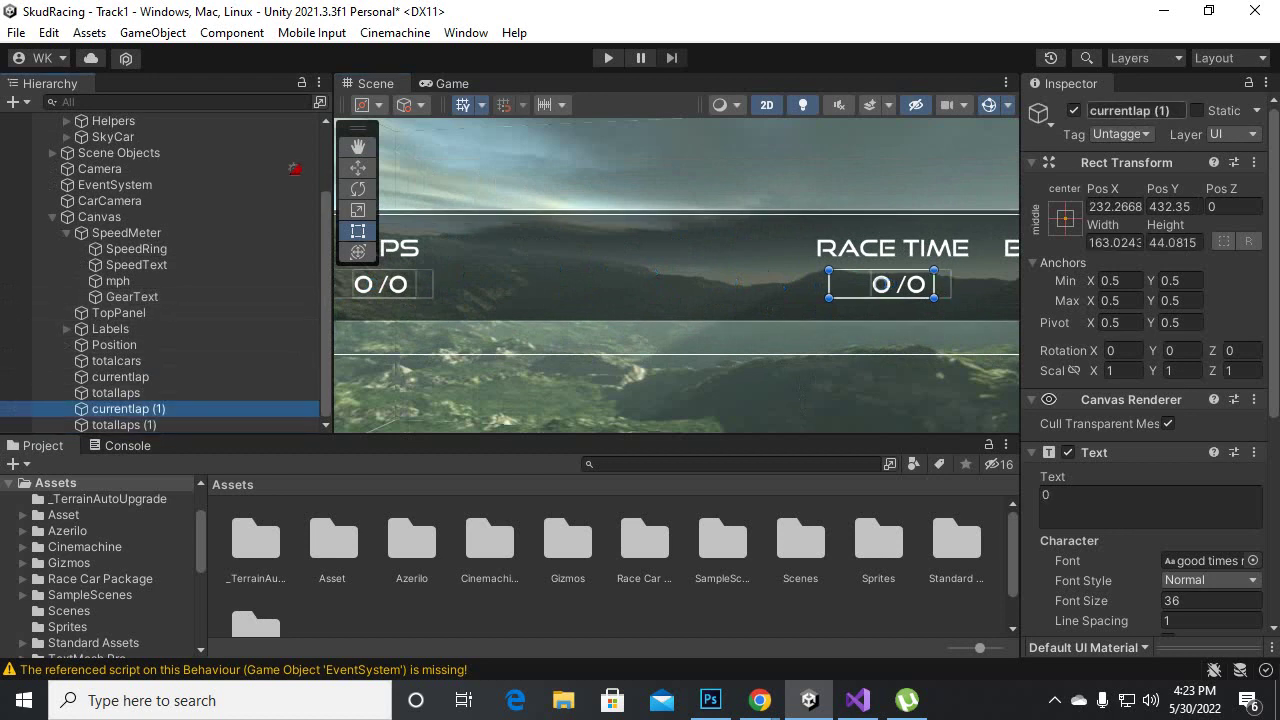
pyautogui.click(1135, 110)
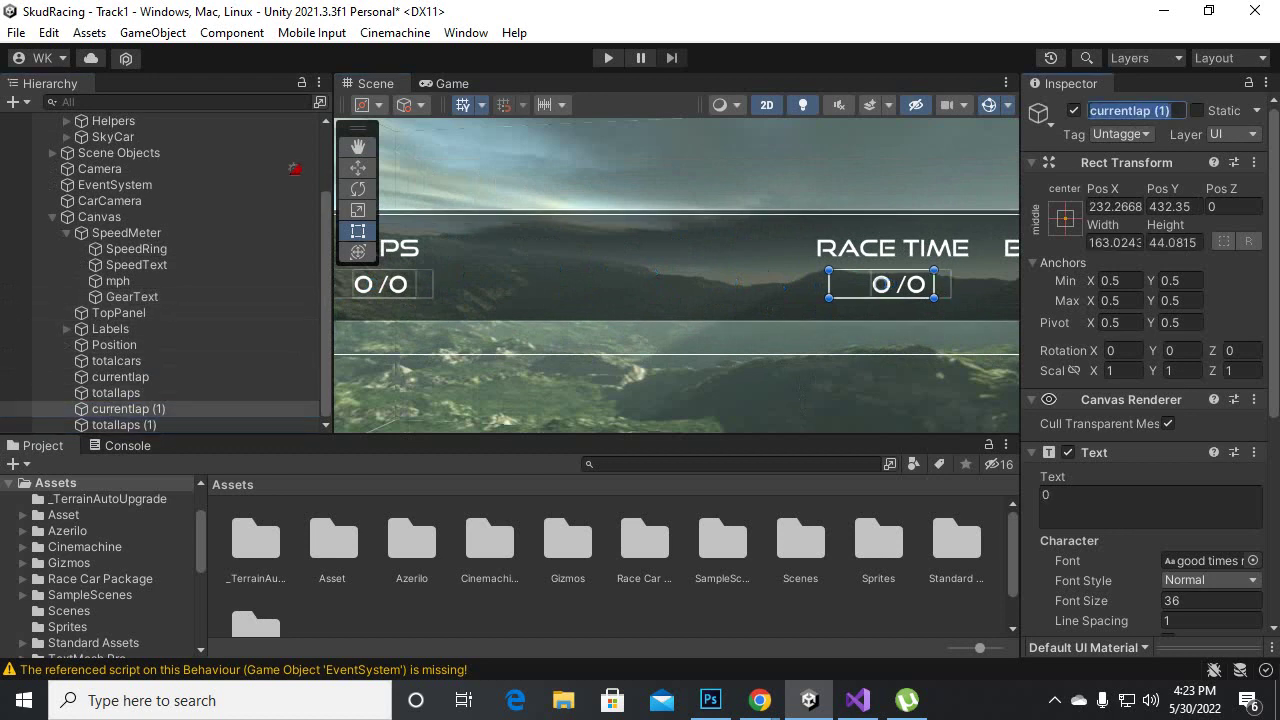
pyautogui.write('race')
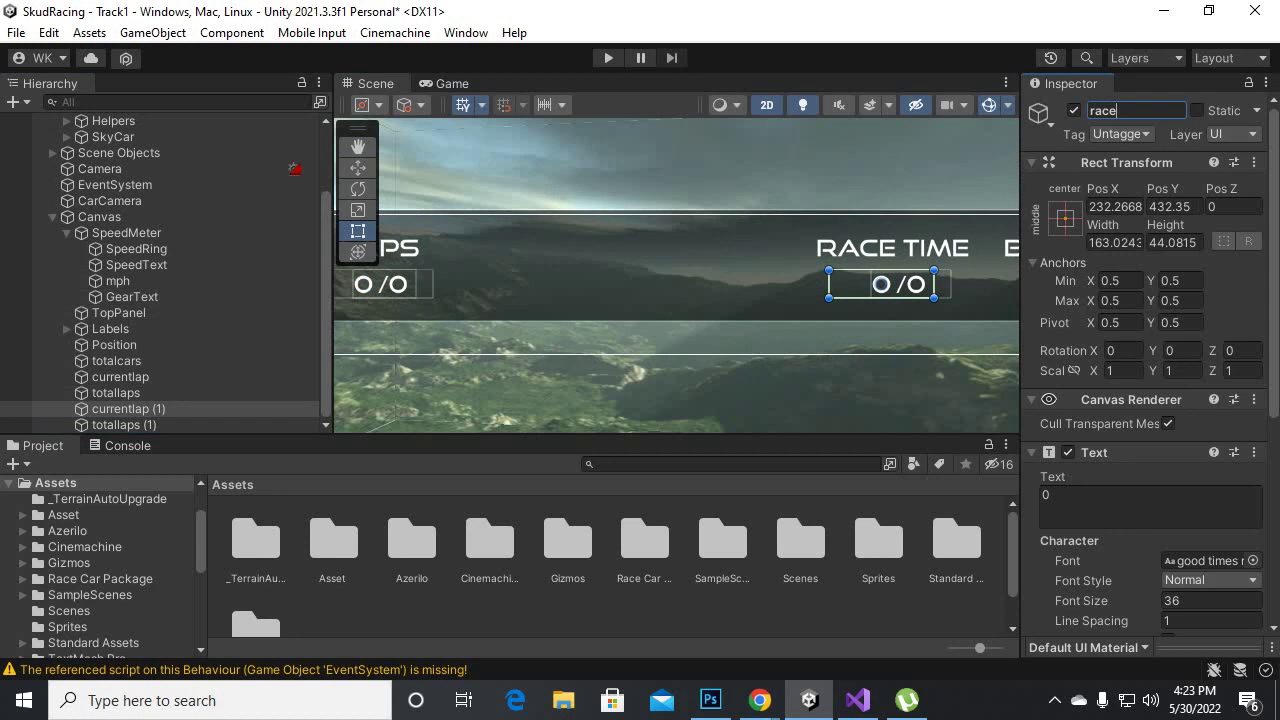
pyautogui.write('minutes')
pyautogui.press('Return')
pyautogui.click(1046, 495)
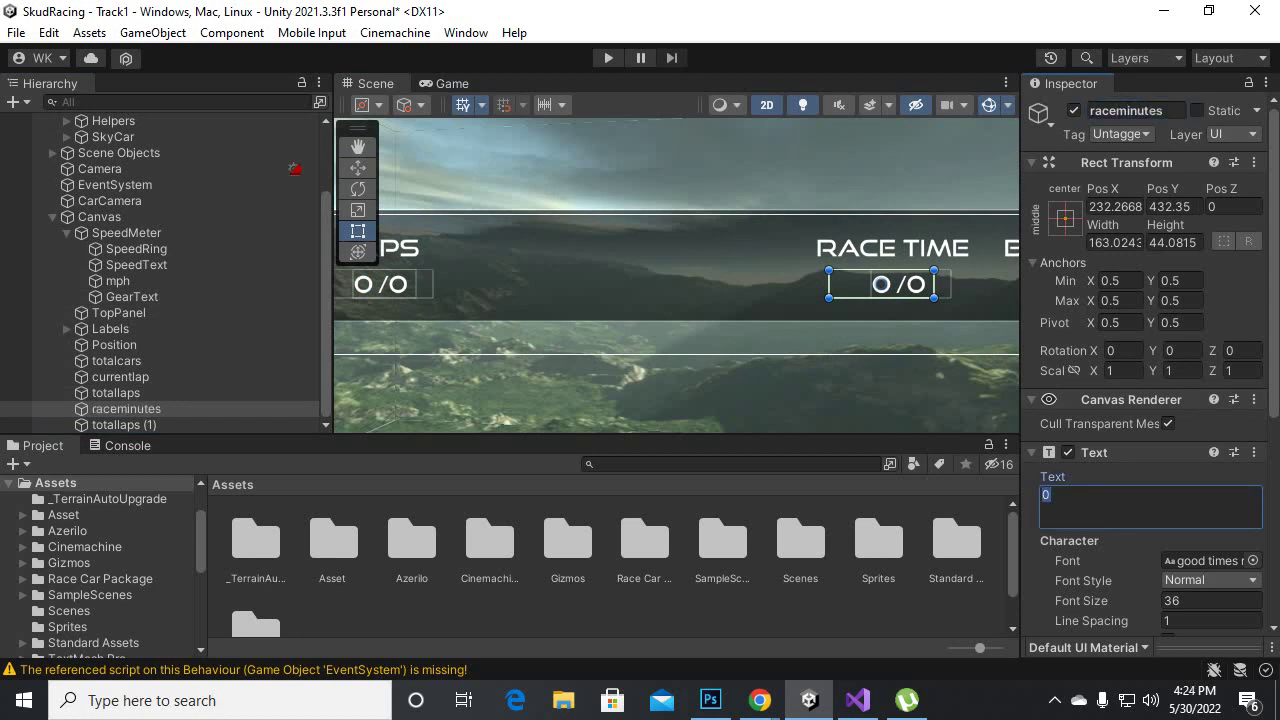
pyautogui.write('00')
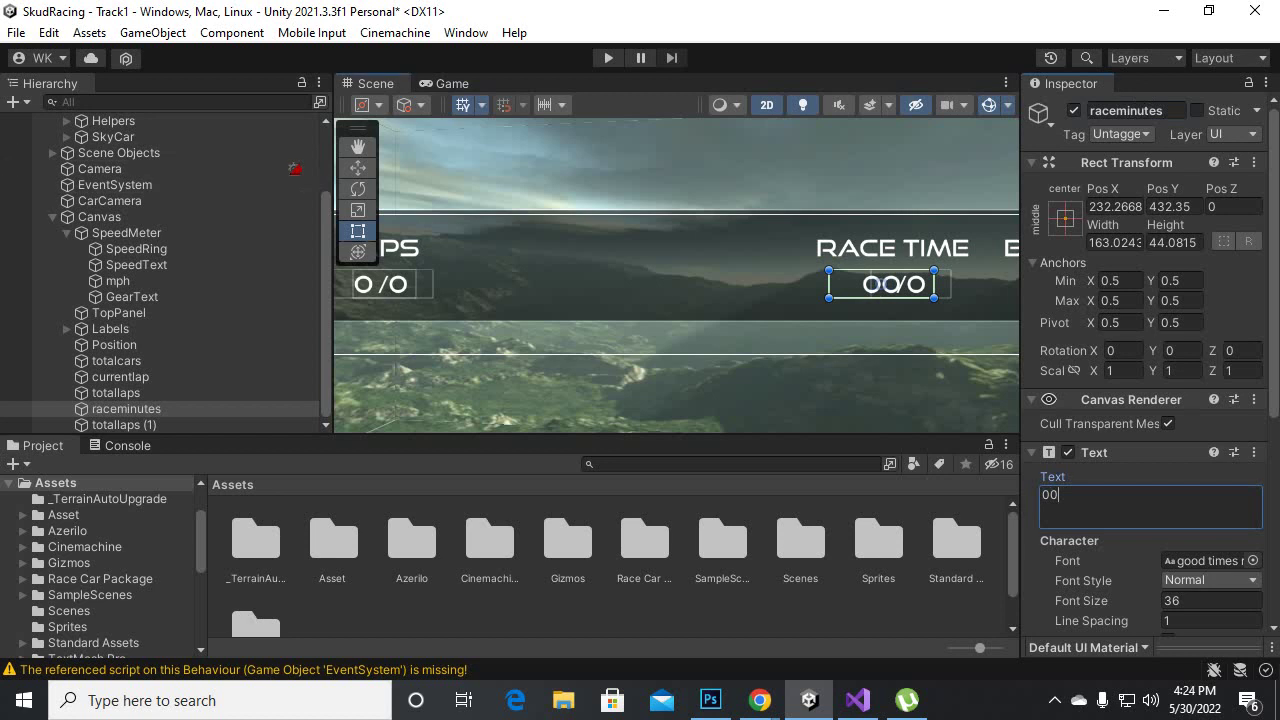
pyautogui.moveTo(881, 284); pyautogui.dragTo(872, 284)
# - Rename the second text raceseconds, set it to /00, place it beside raceminutes, and select both
pyautogui.click(872, 284)
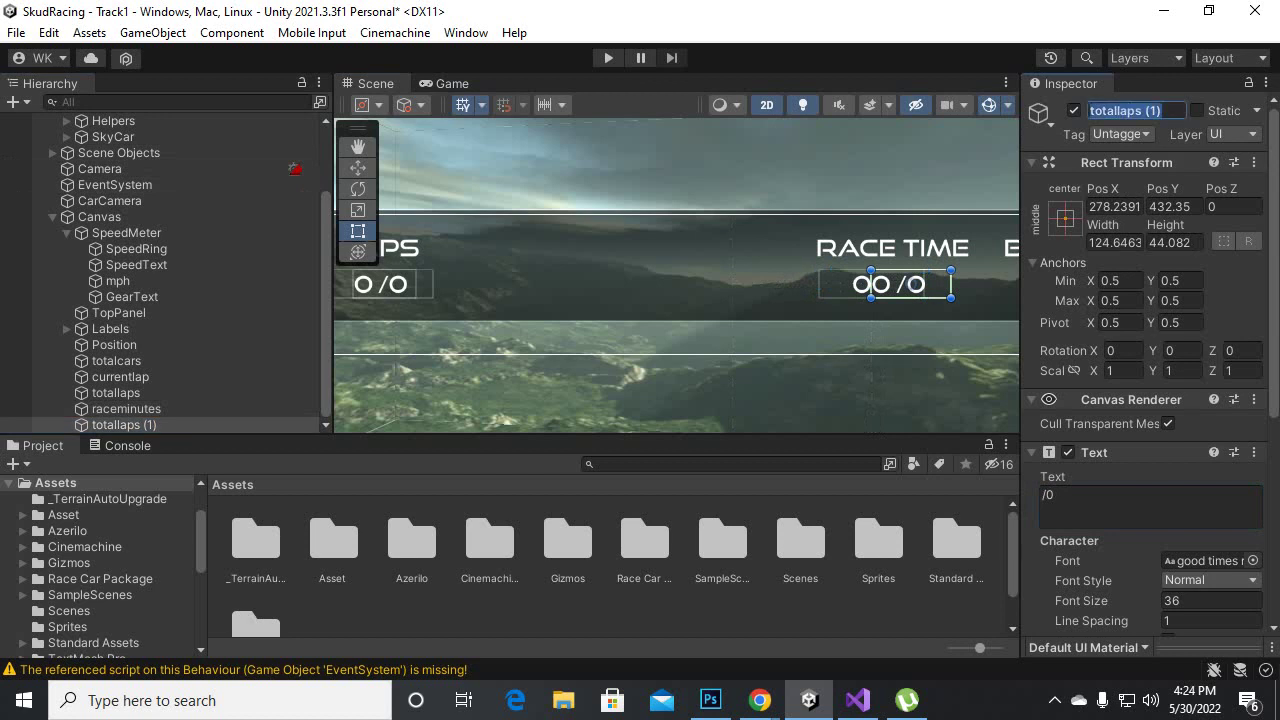
pyautogui.write('races')
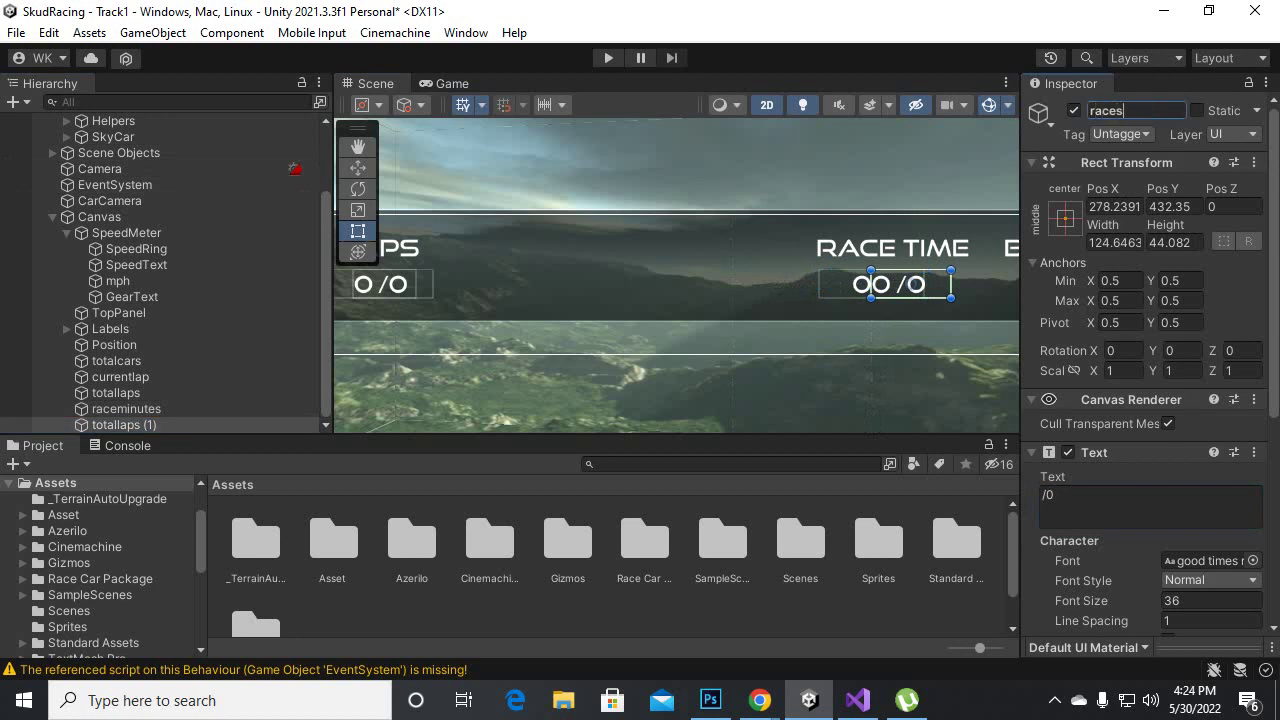
pyautogui.write('econds')
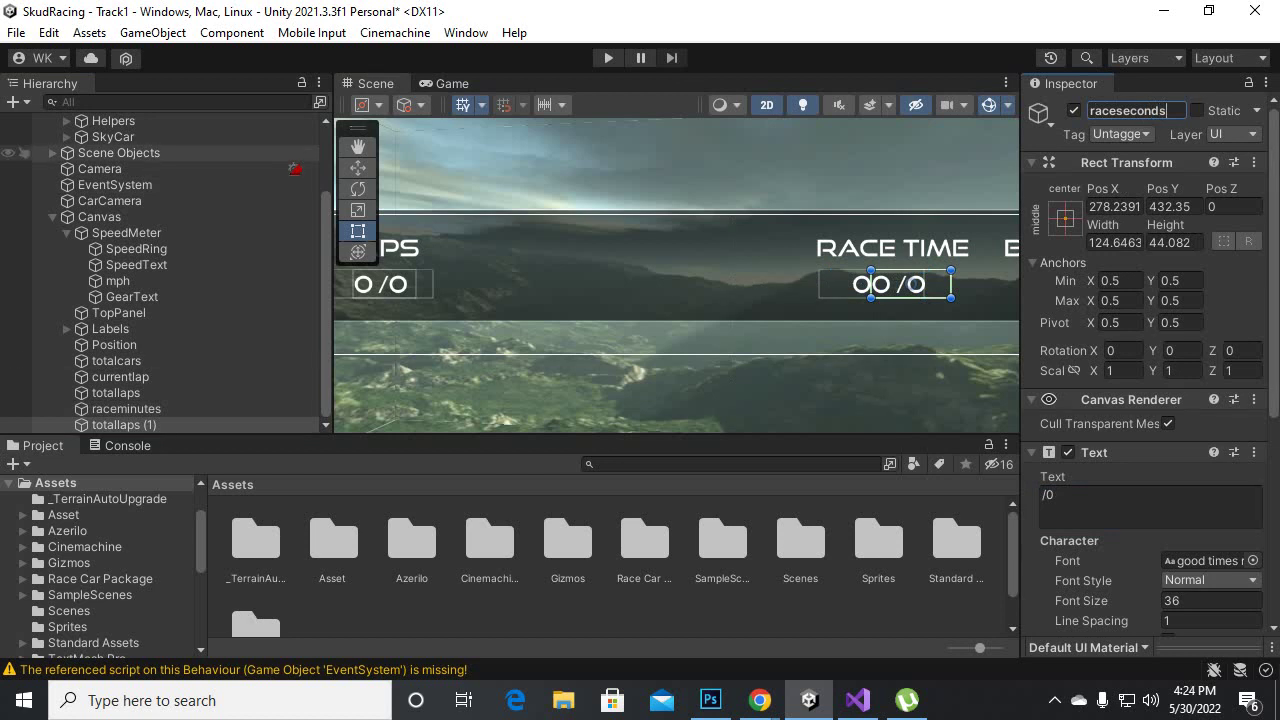
pyautogui.press('Return')
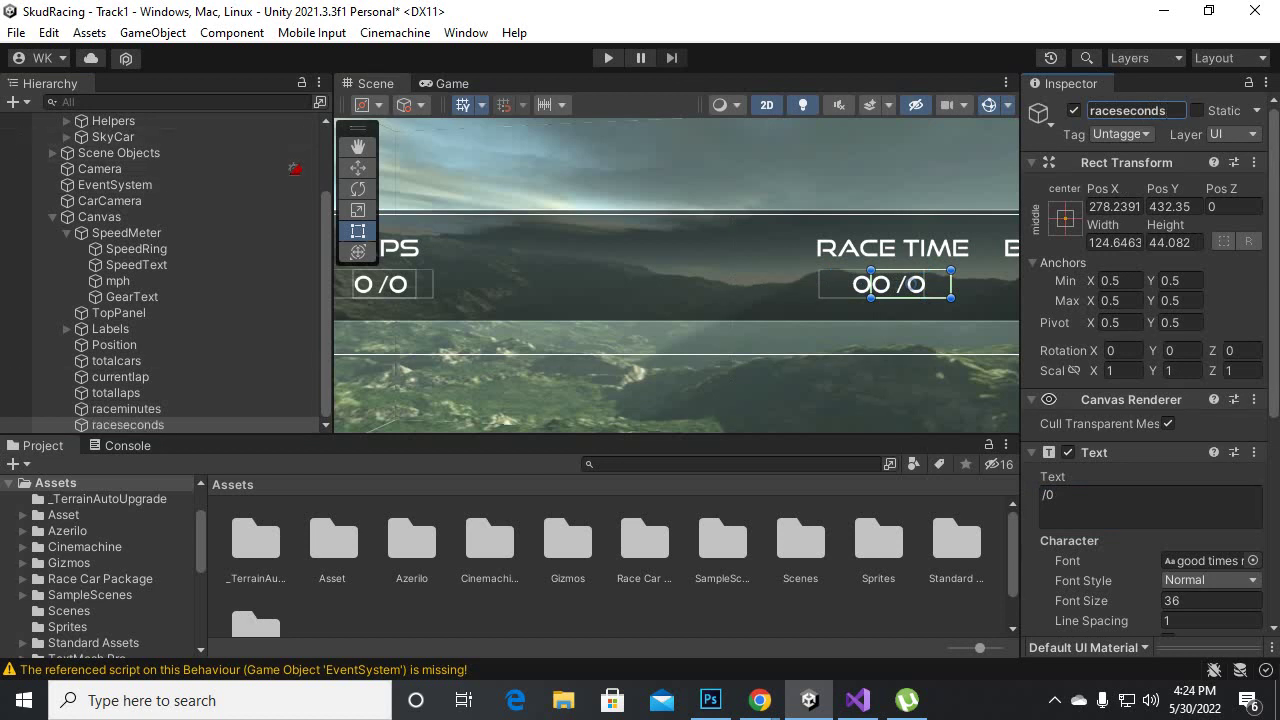
pyautogui.click(1055, 495)
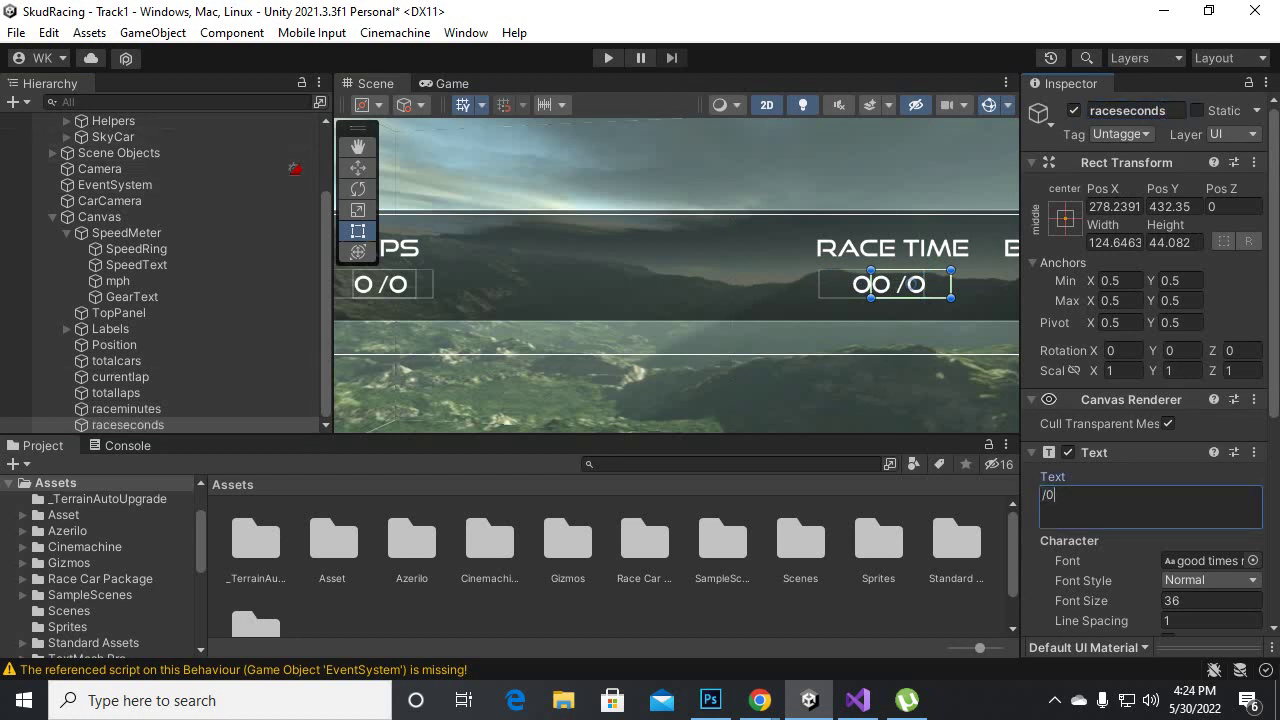
pyautogui.write('0')
pyautogui.moveTo(905, 284); pyautogui.dragTo(920, 284)
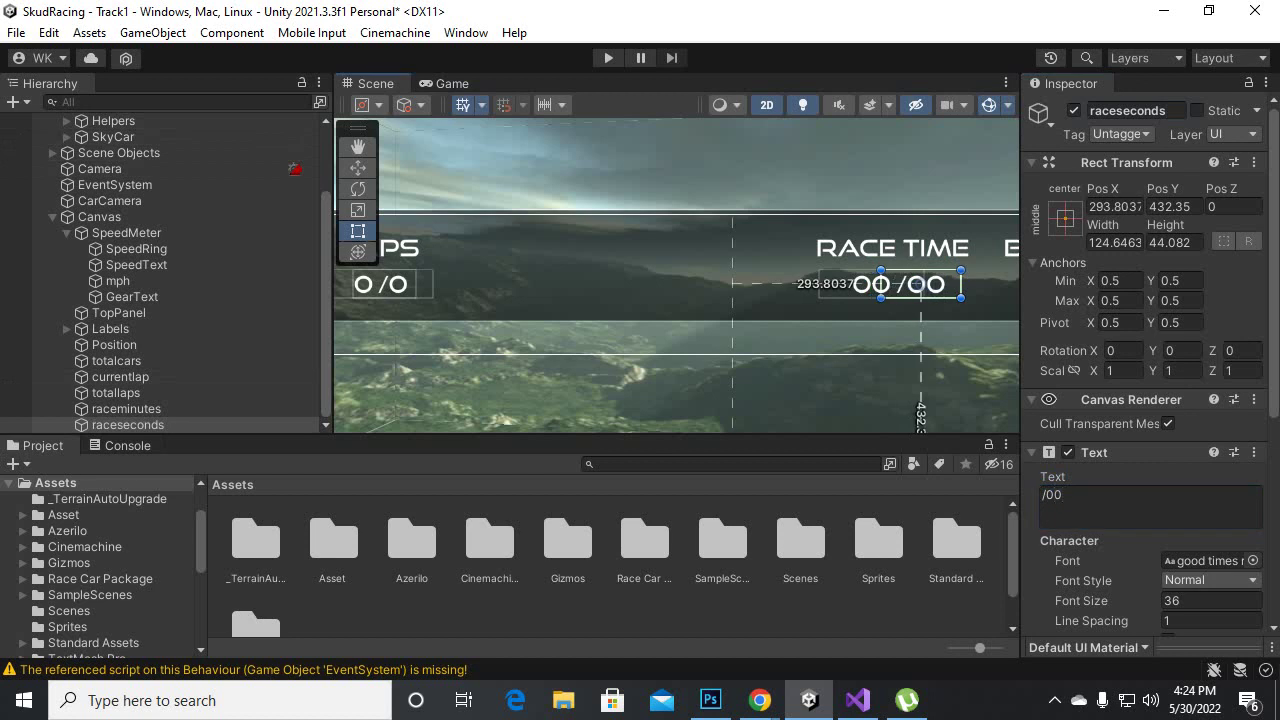
pyautogui.scroll(-2, 841, 272)
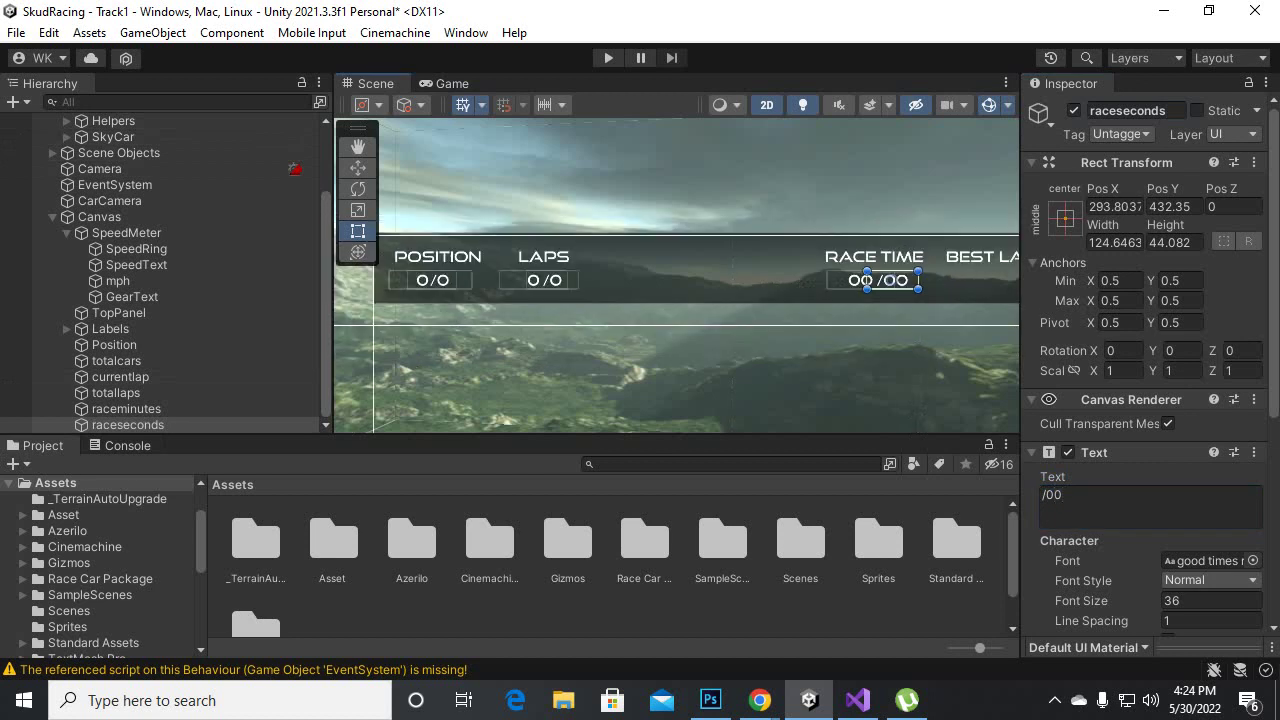
pyautogui.keyDown('ctrl'); pyautogui.click(126, 408); pyautogui.keyUp('ctrl')
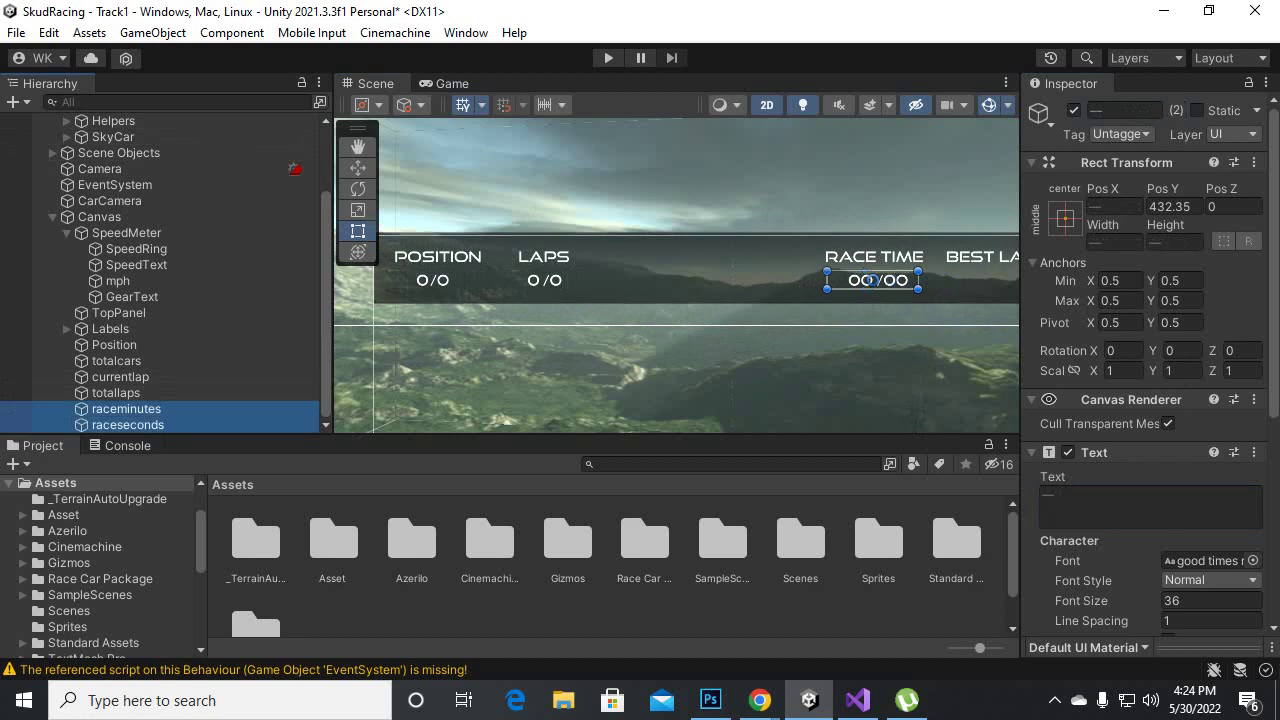
# - Duplicate raceminutes and raceseconds and move the 00/00 copy under BEST LAP
pyautogui.scroll(-1, 717, 363)
pyautogui.moveTo(717, 363); pyautogui.dragTo(619, 347, button='middle')
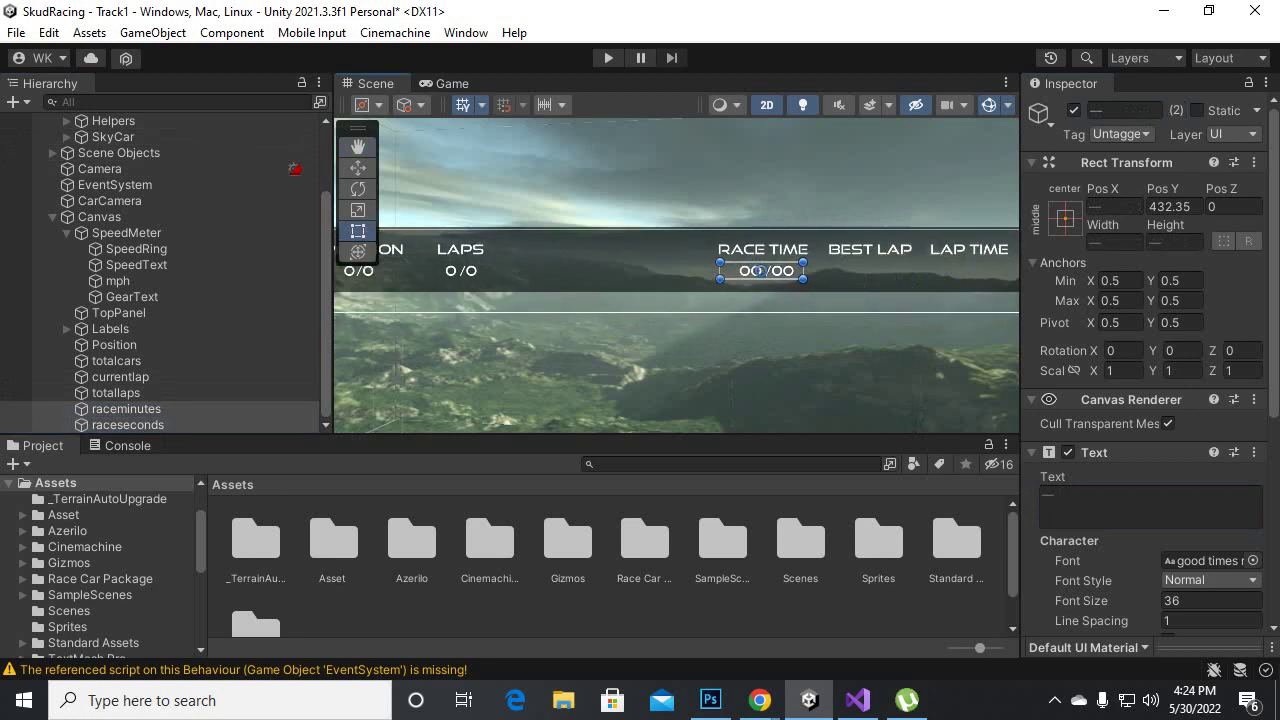
pyautogui.click(126, 408)
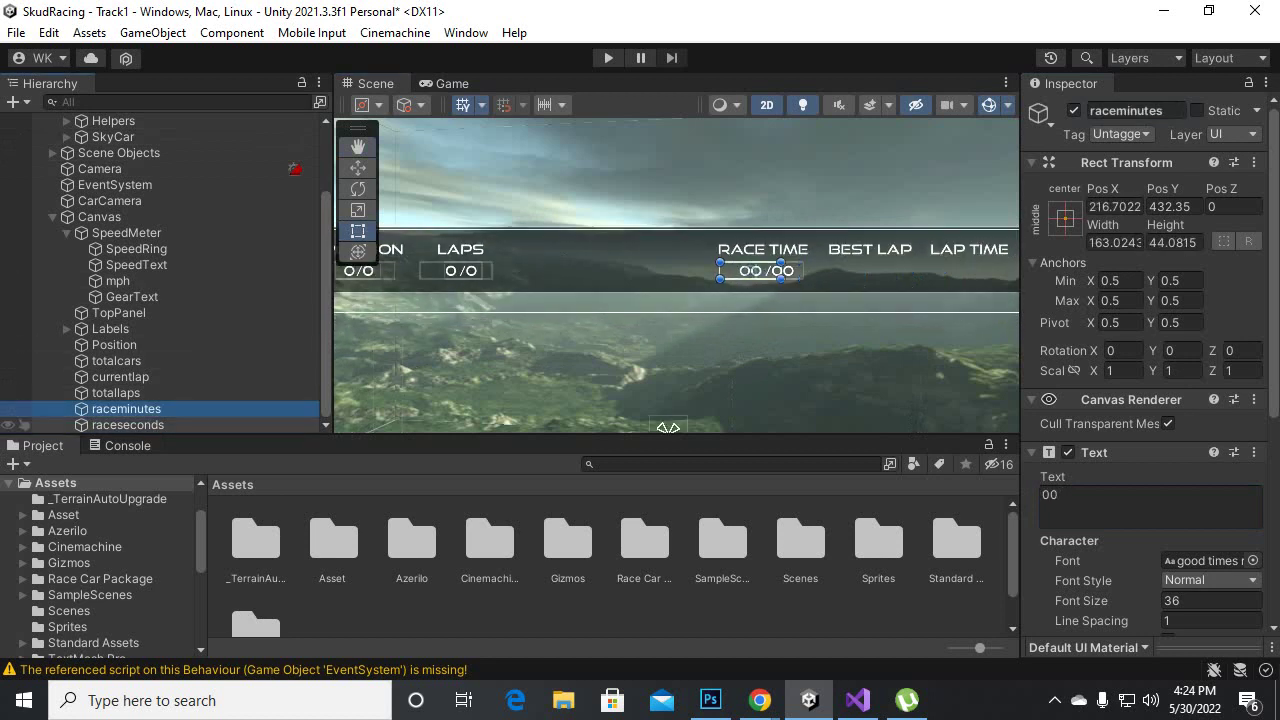
pyautogui.keyDown('ctrl'); pyautogui.click(128, 424); pyautogui.keyUp('ctrl')
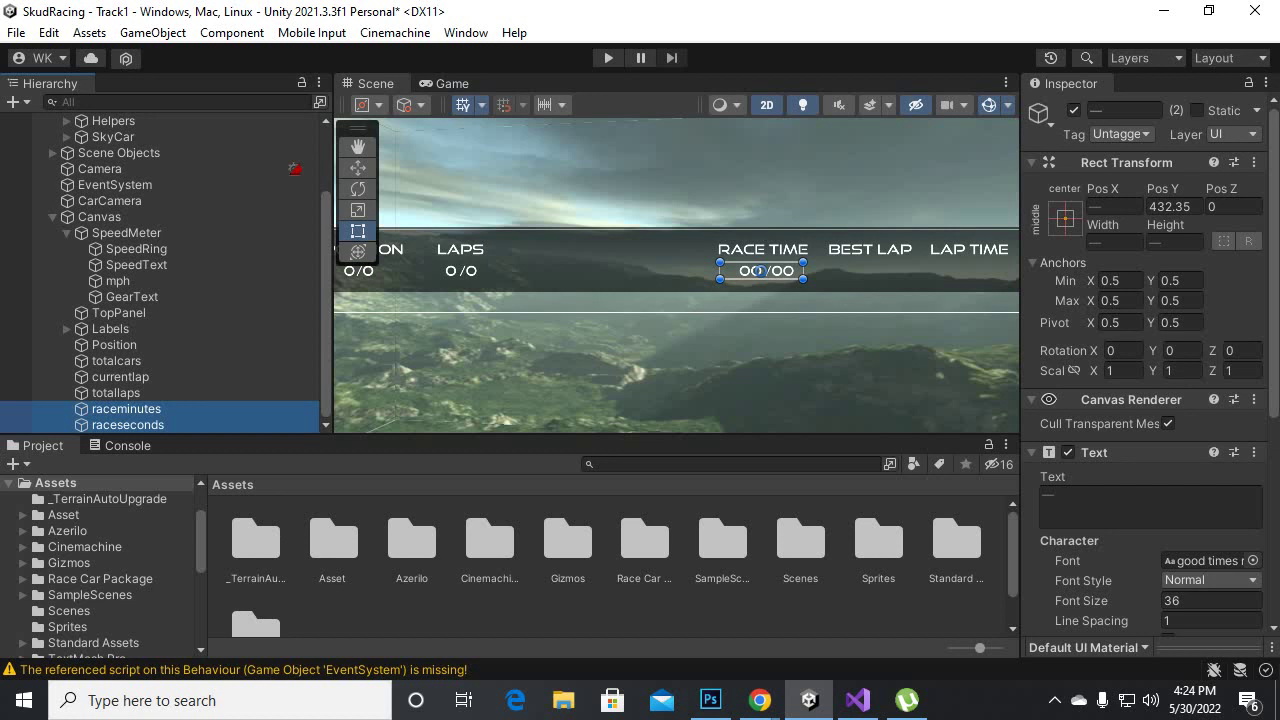
pyautogui.hotkey('ctrl', 'd')
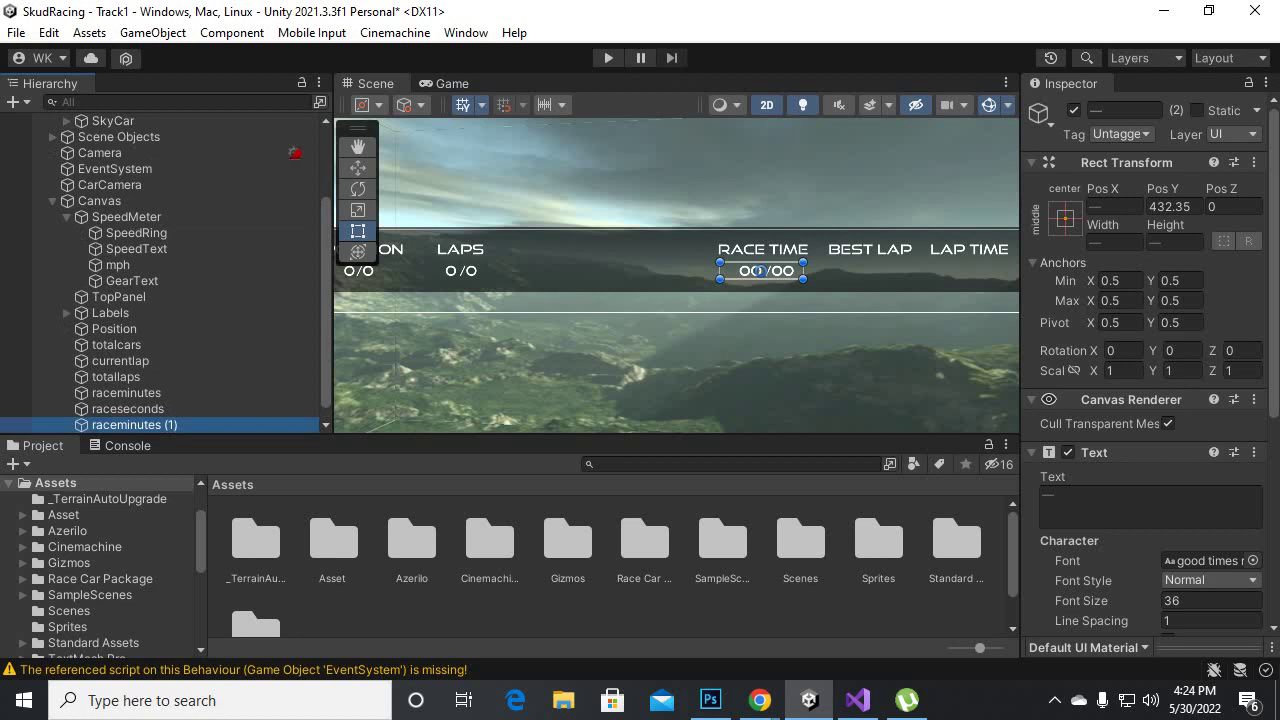
pyautogui.moveTo(758, 270); pyautogui.dragTo(866, 270)
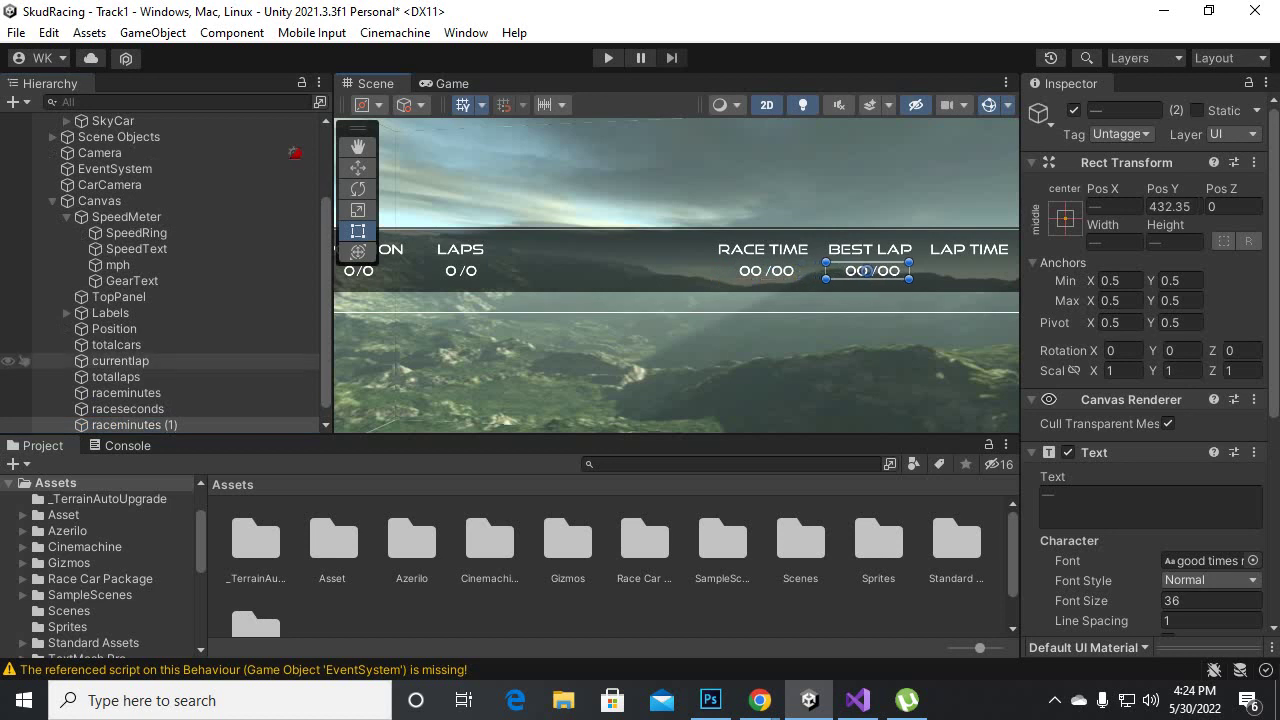
# - Rename the copied minutes text to bestminutes
pyautogui.scroll(-1, 160, 400)
pyautogui.click(120, 408)
pyautogui.click(1134, 110)
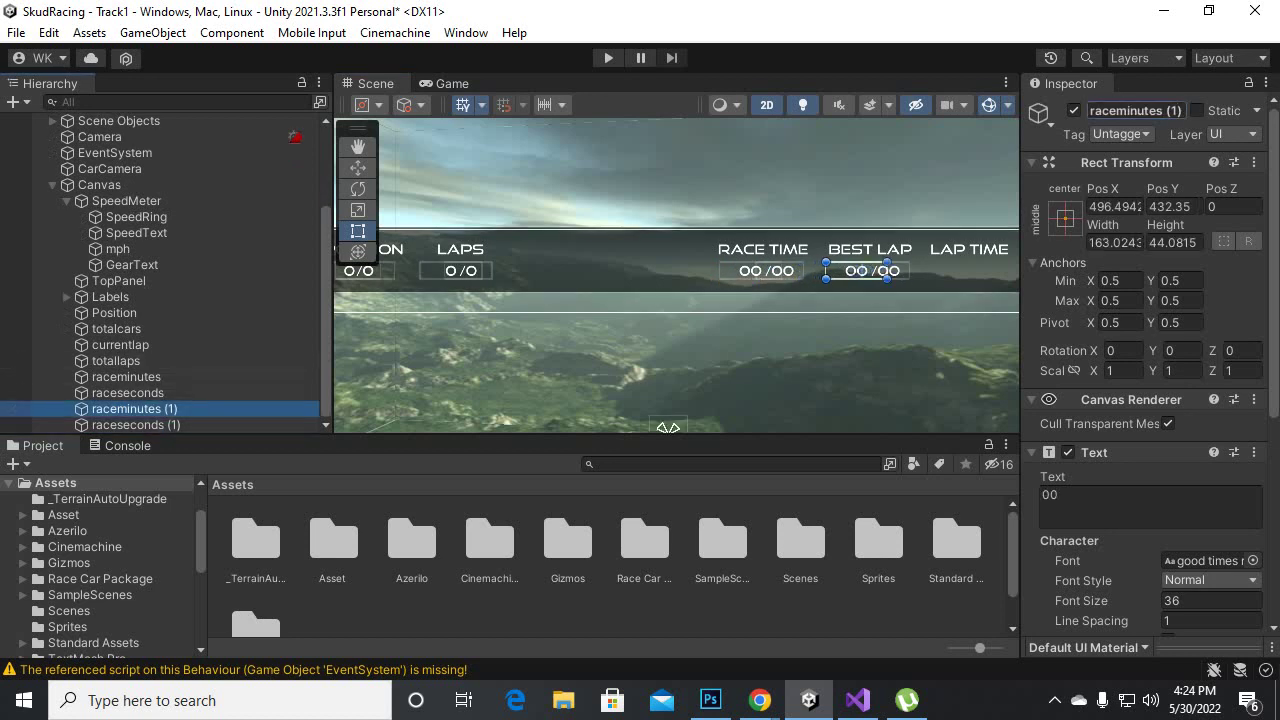
pyautogui.click(1165, 110)
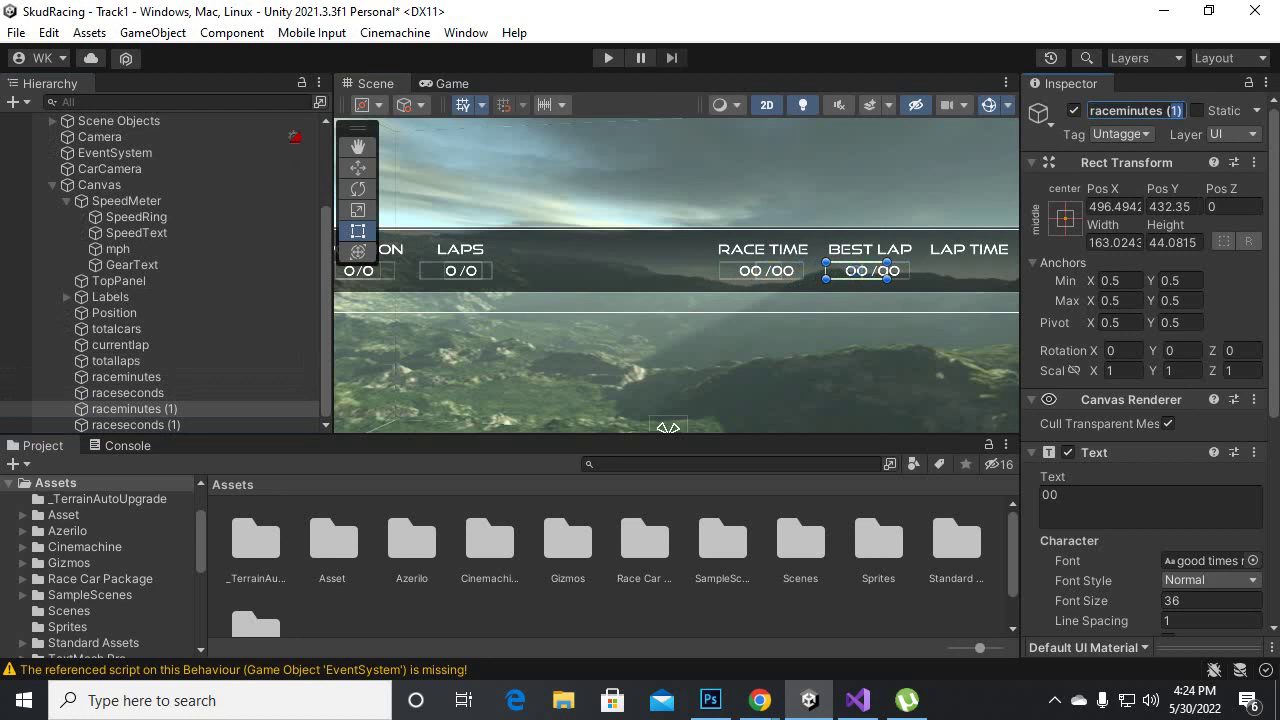
pyautogui.press('BackSpace')
pyautogui.press('BackSpace')
pyautogui.press('BackSpace')
pyautogui.moveTo(1122, 110); pyautogui.dragTo(1089, 110)
pyautogui.write('best')
pyautogui.press('Return')
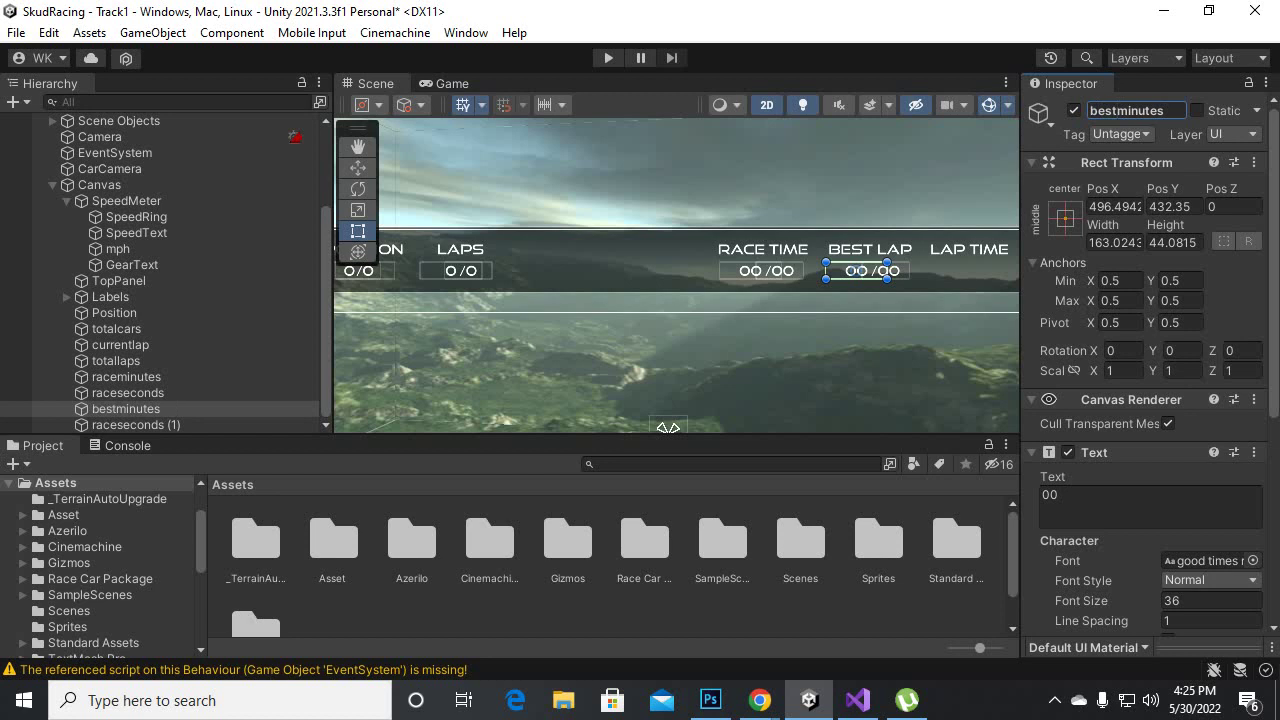
# - Rename the copied seconds text to bestseconds, then duplicate the bestminutes/bestseconds pair
pyautogui.click(128, 424)
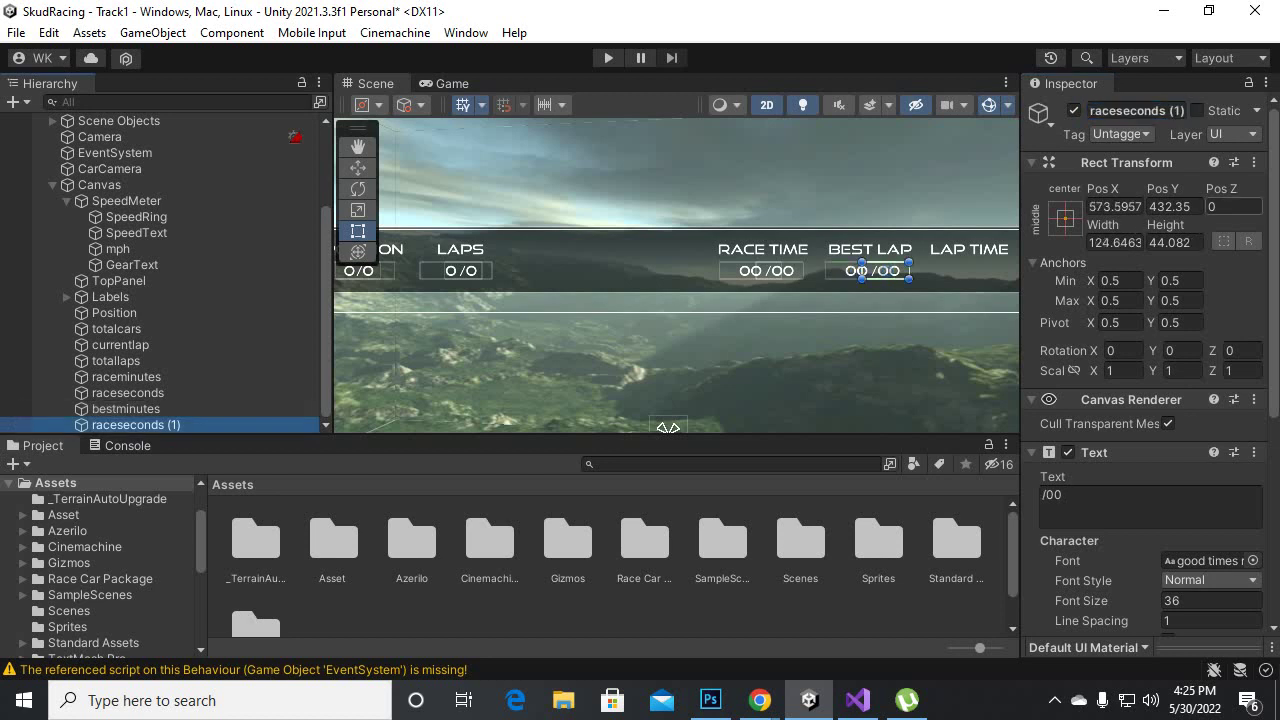
pyautogui.click(1136, 110)
pyautogui.moveTo(1185, 110); pyautogui.dragTo(1158, 110)
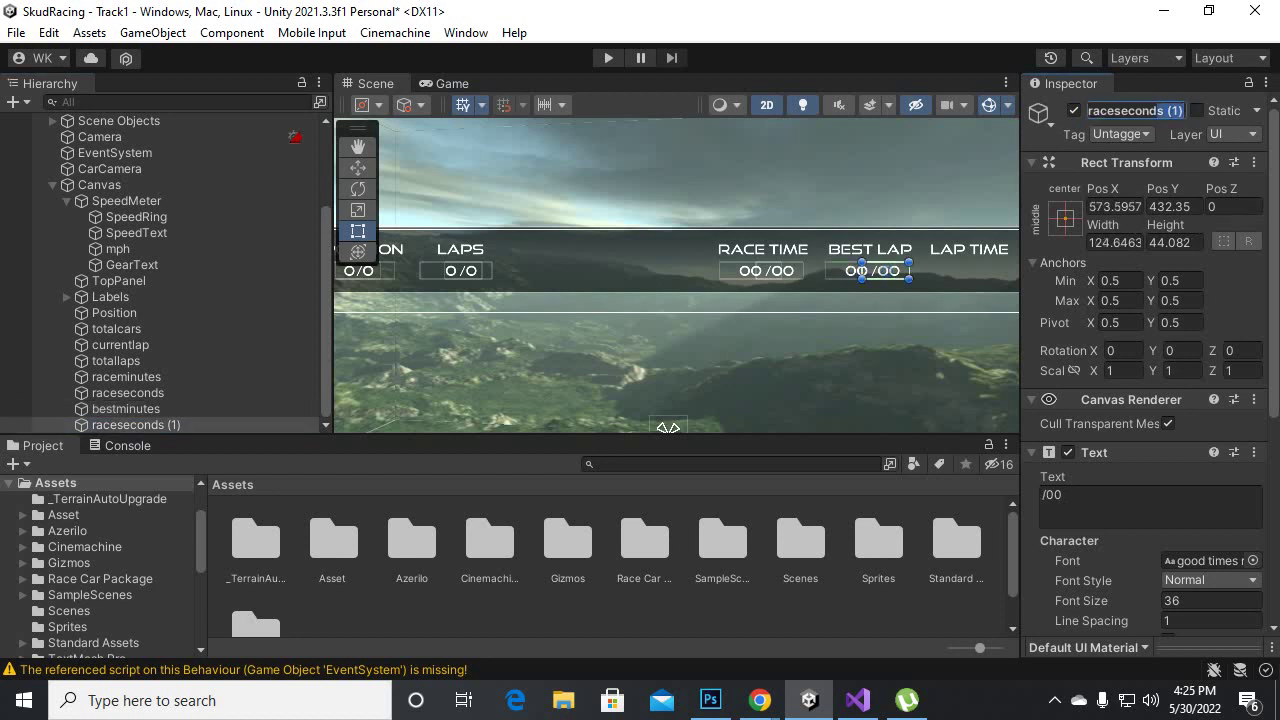
pyautogui.press('BackSpace')
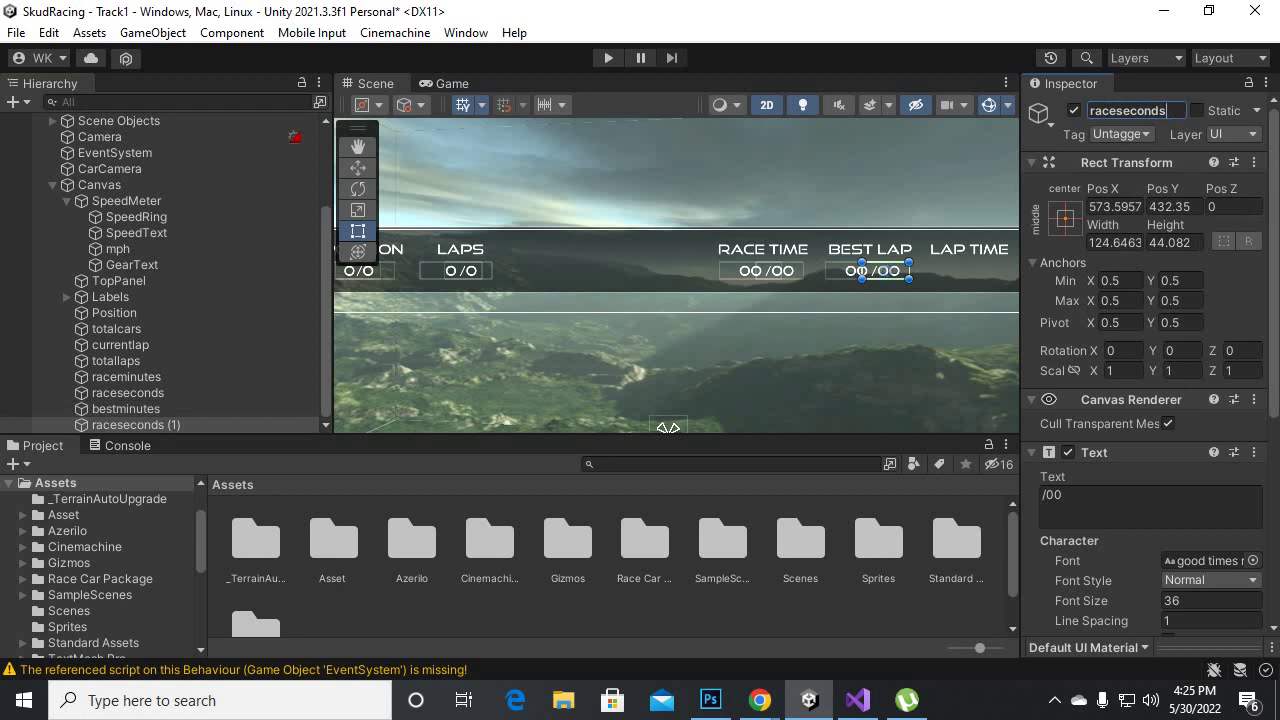
pyautogui.hotkey('shift', 'Home')
pyautogui.press('BackSpace')
pyautogui.write('best')
pyautogui.press('Return')
pyautogui.keyDown('ctrl'); pyautogui.click(126, 409); pyautogui.keyUp('ctrl')
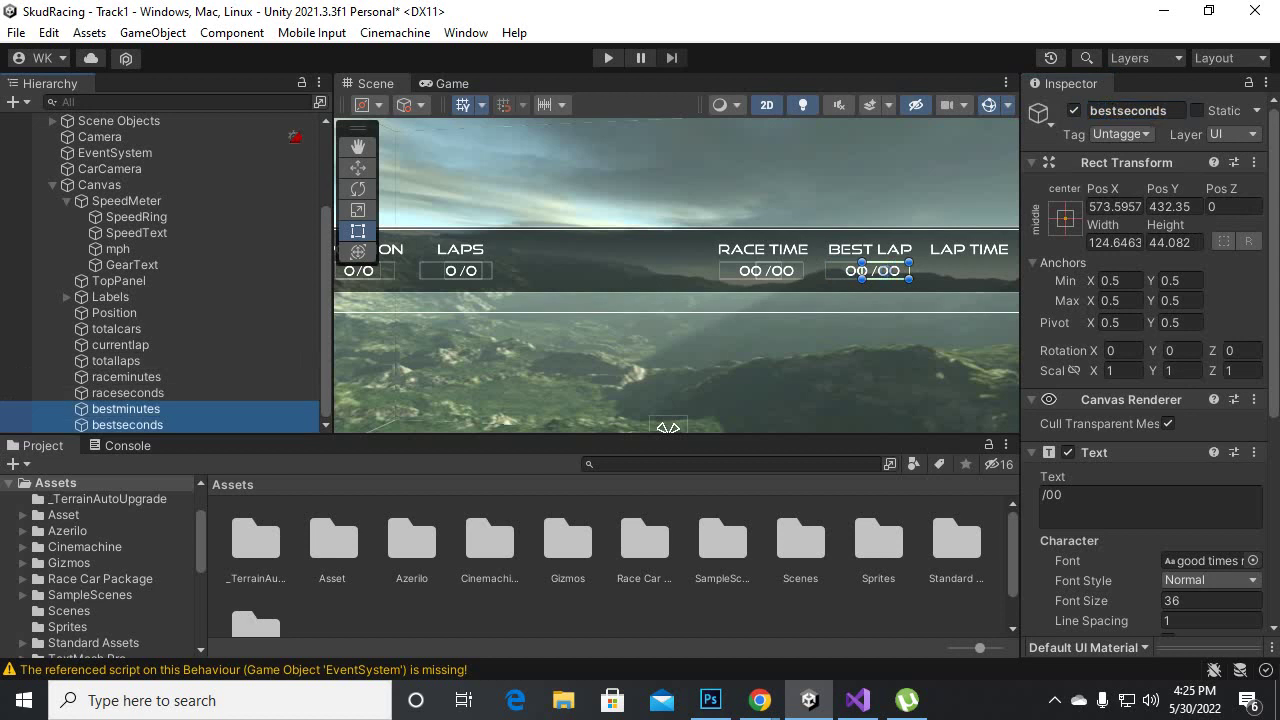
pyautogui.hotkey('ctrl', 'd')
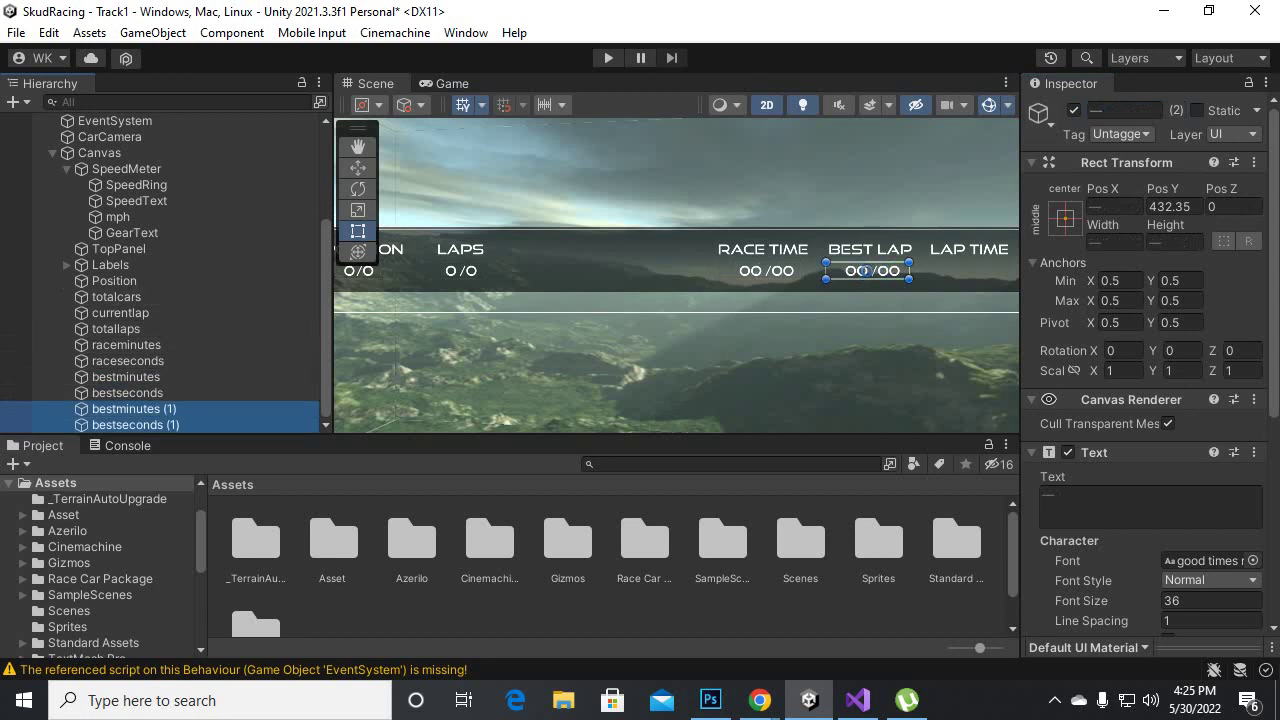
# - Move the copied 00/00 pair under LAP TIME and rename its texts lapminutes and lapseconds
pyautogui.moveTo(862, 271); pyautogui.dragTo(960, 271)
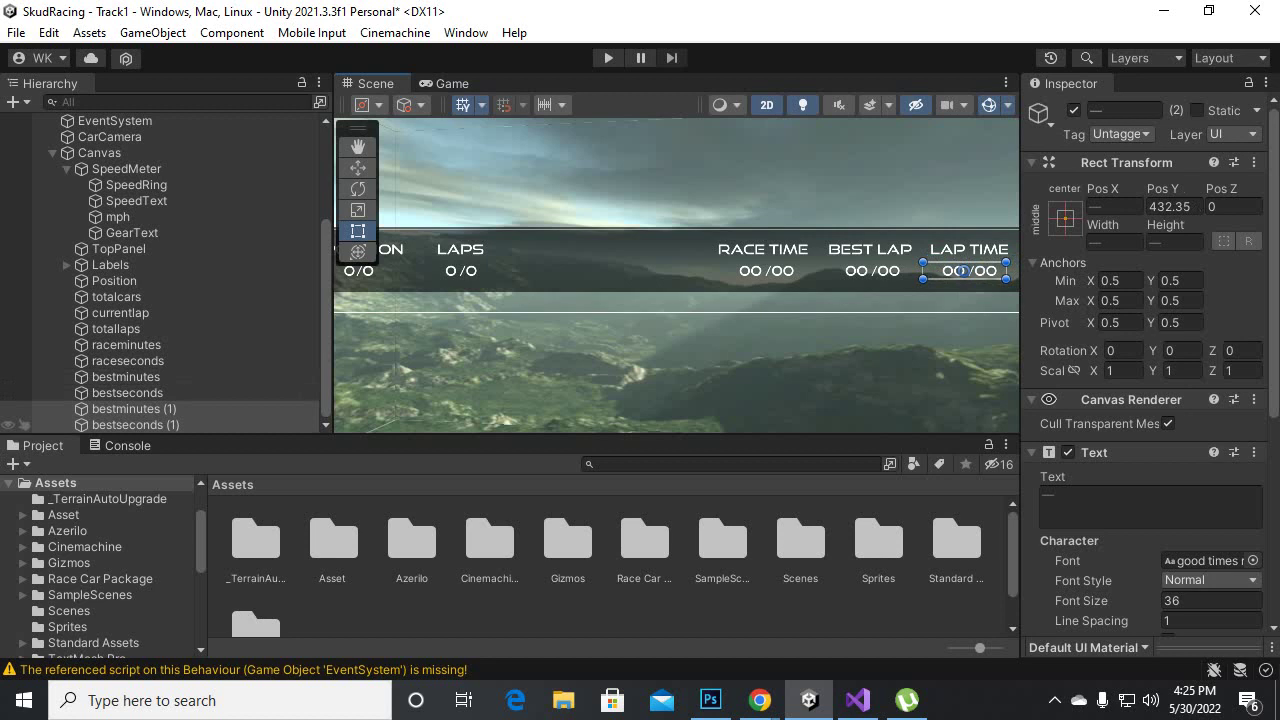
pyautogui.click(14, 409)
pyautogui.click(1135, 110)
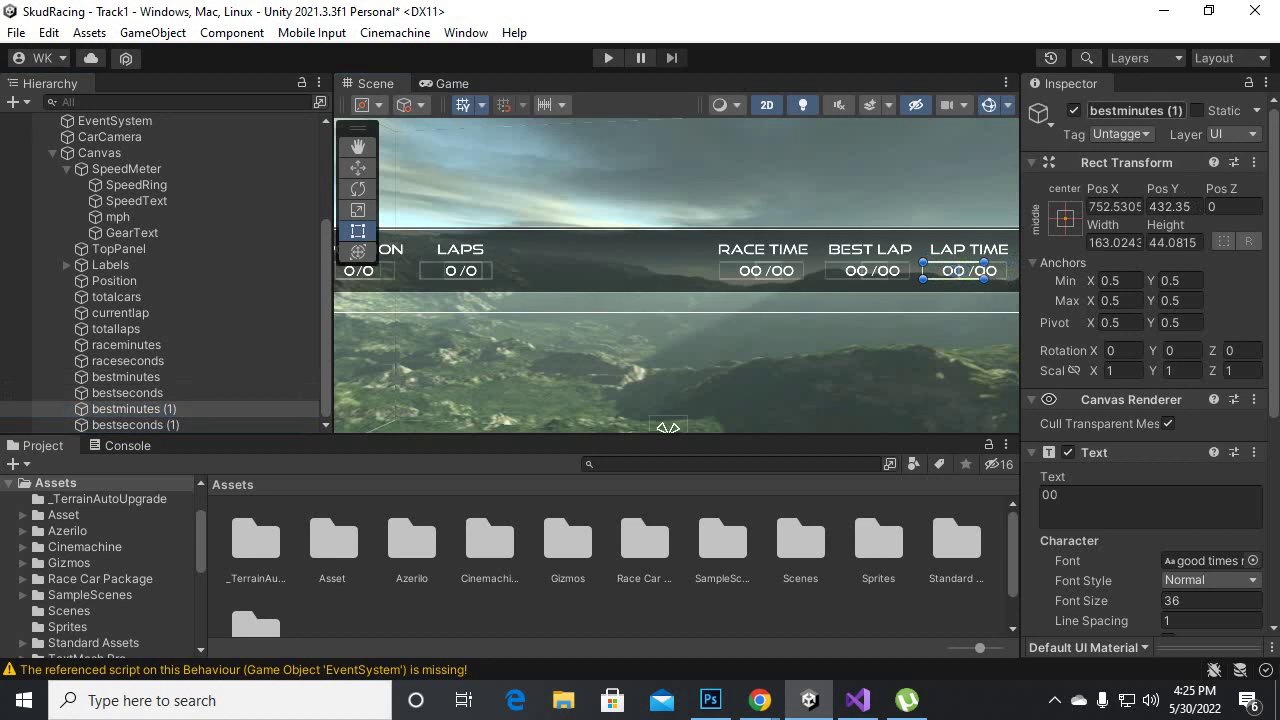
pyautogui.write('l')
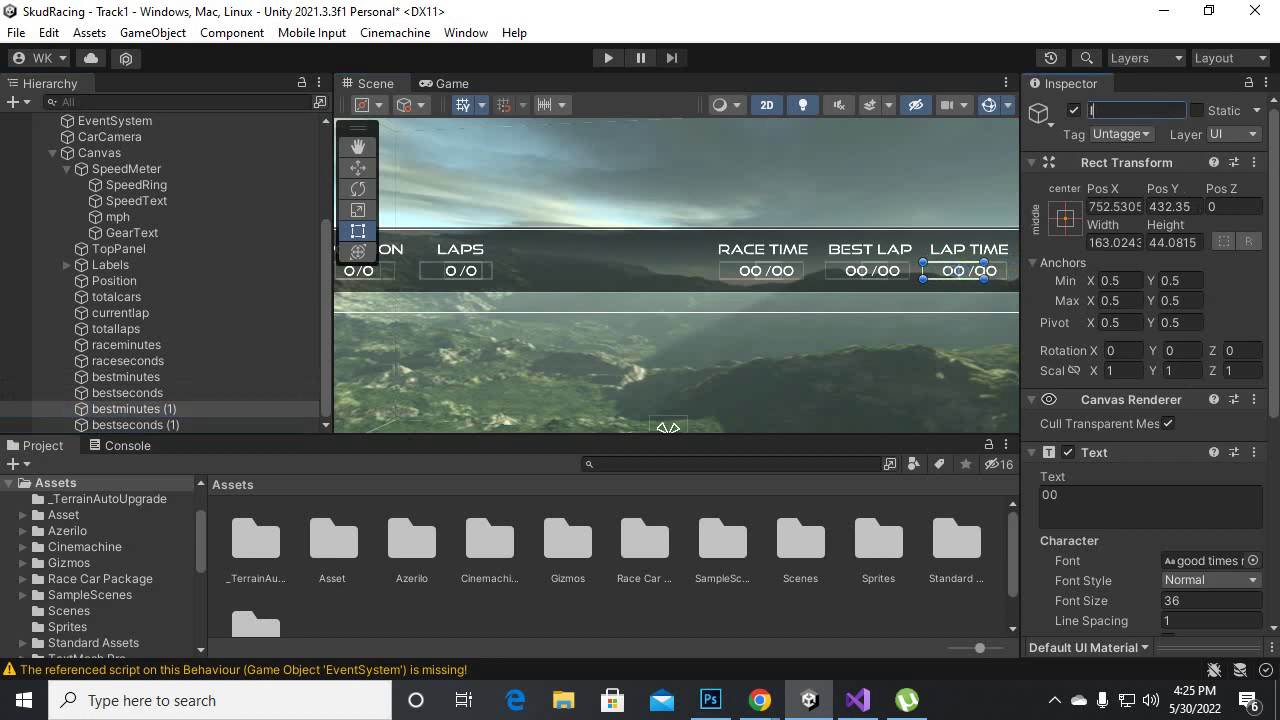
pyautogui.write('apminut')
pyautogui.write('es')
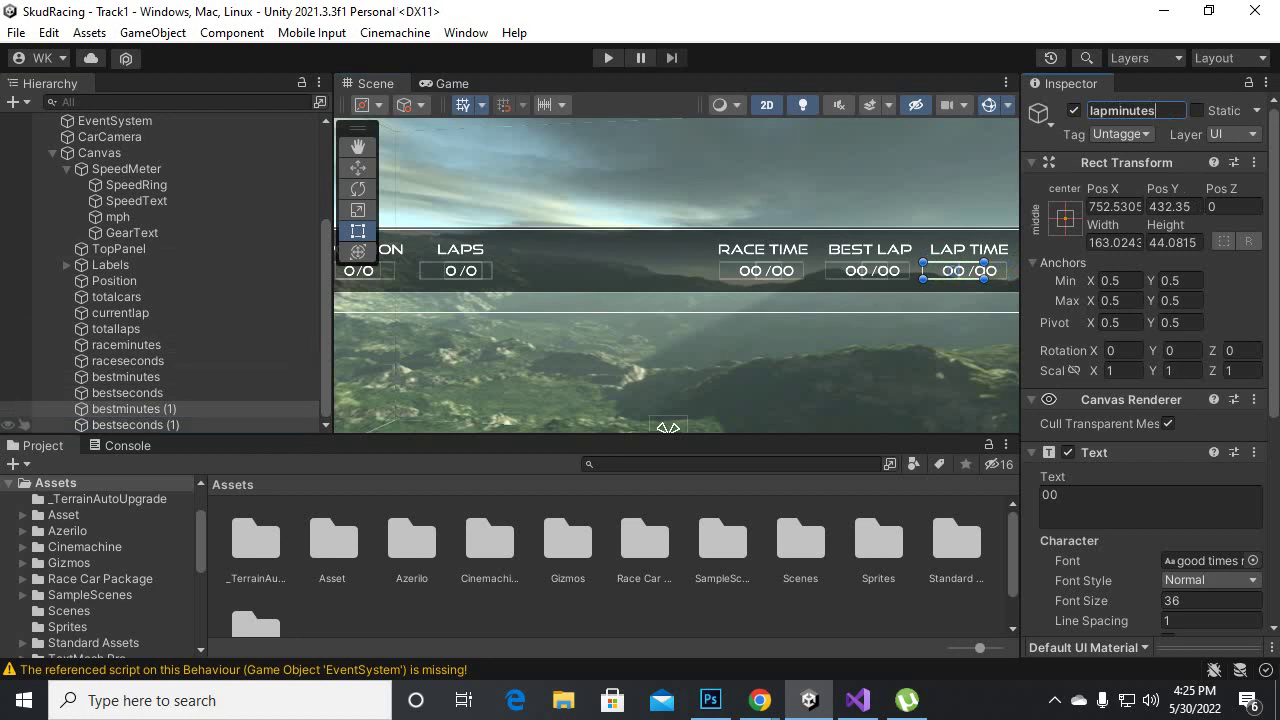
pyautogui.click(135, 424)
pyautogui.click(1135, 110)
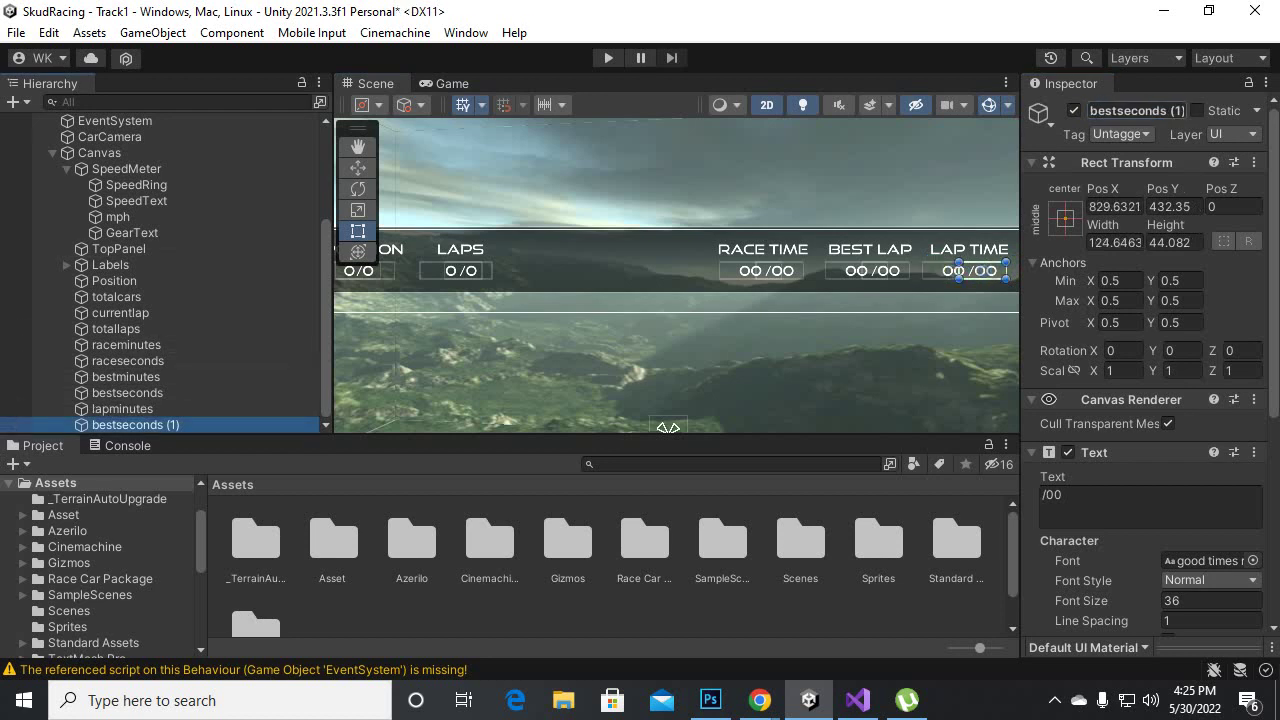
pyautogui.write('lap')
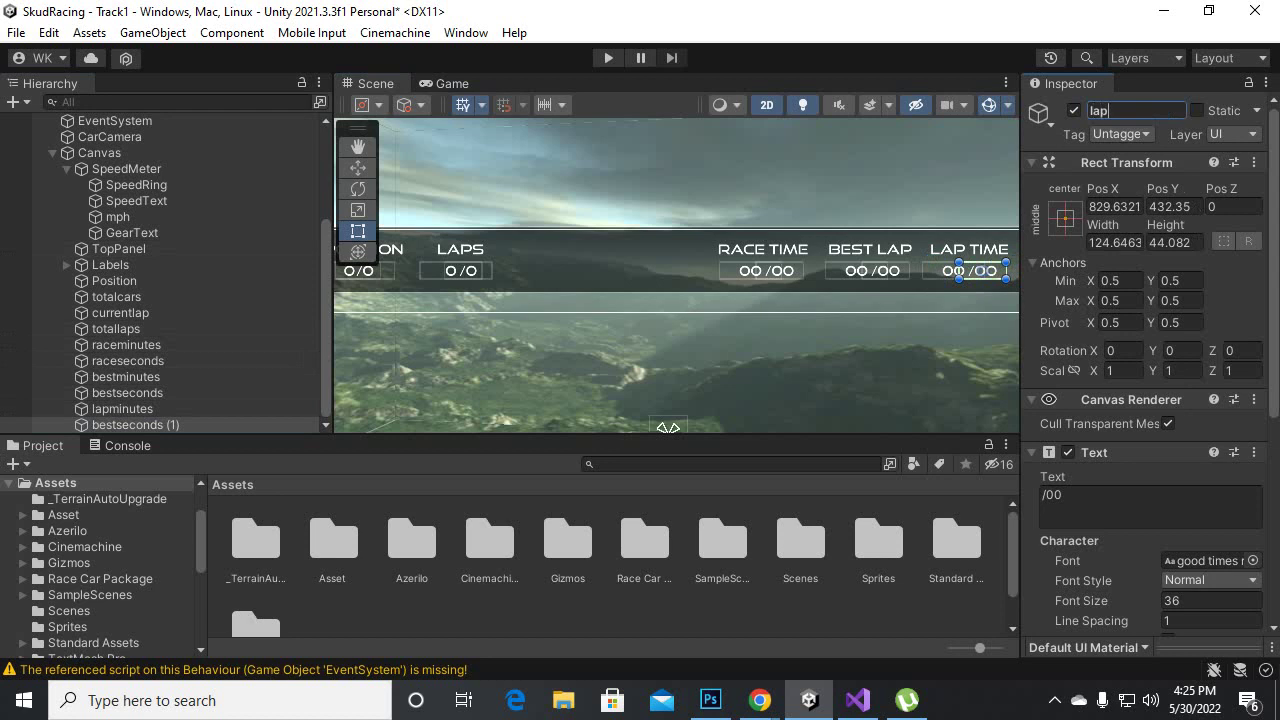
pyautogui.write('second')
pyautogui.write('s')
pyautogui.press('Return')
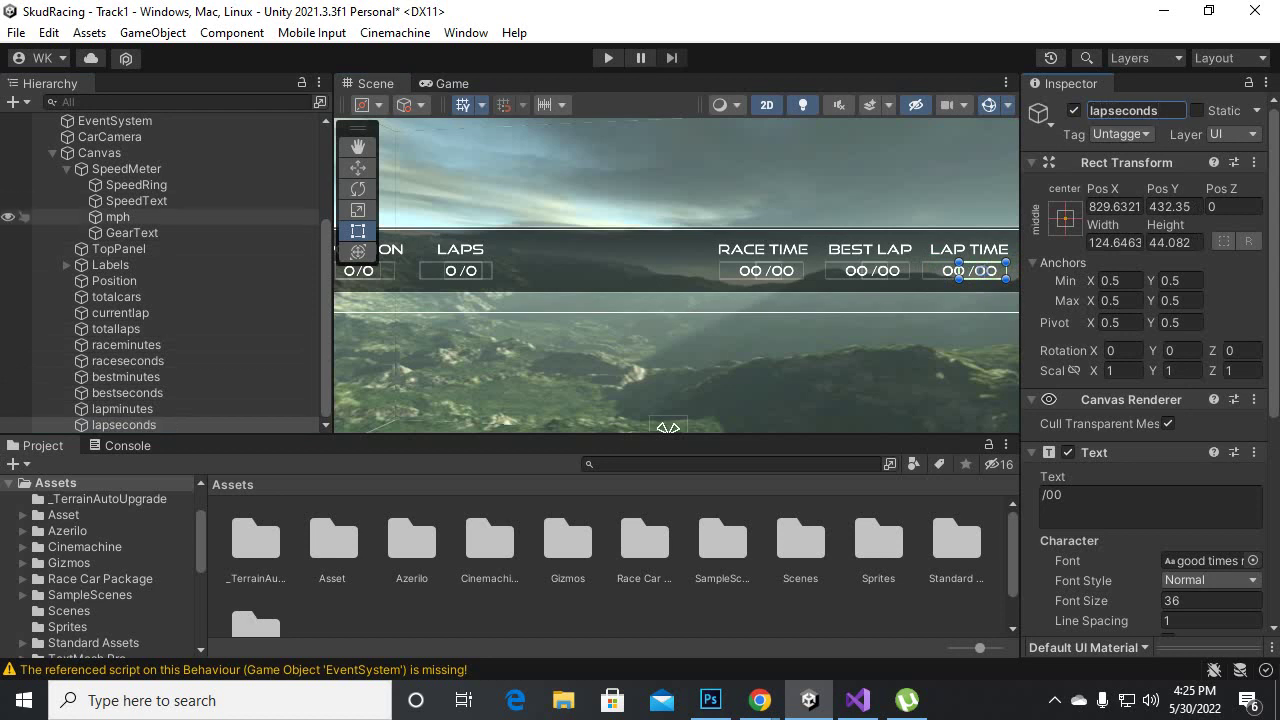
pyautogui.click(122, 408)
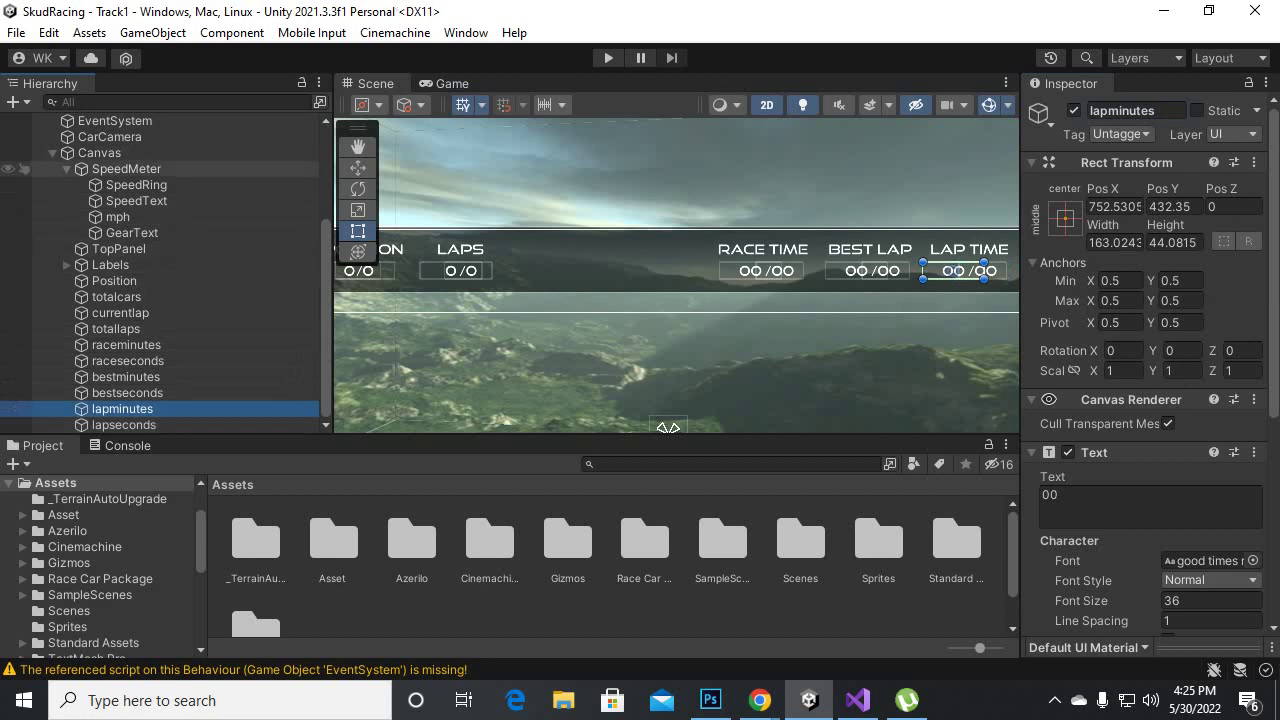
# - Create an empty child object under Canvas named Values
pyautogui.rightClick(100, 152)
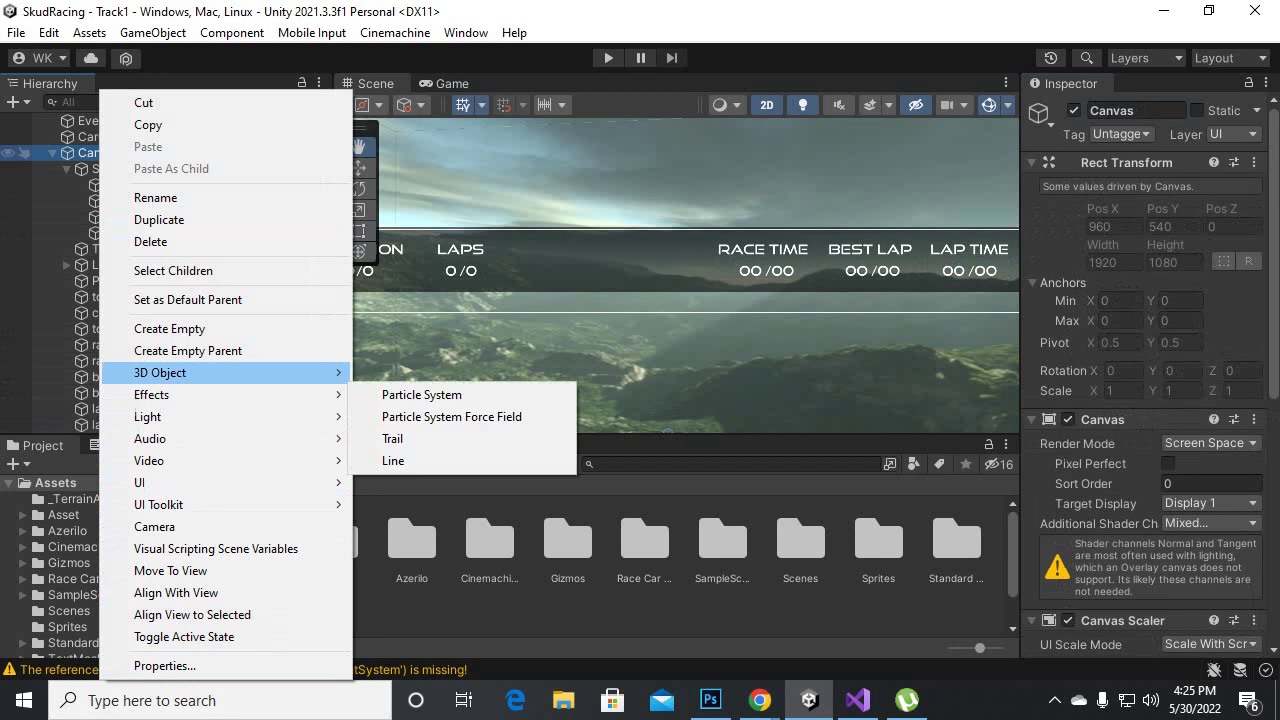
pyautogui.click(169, 328)
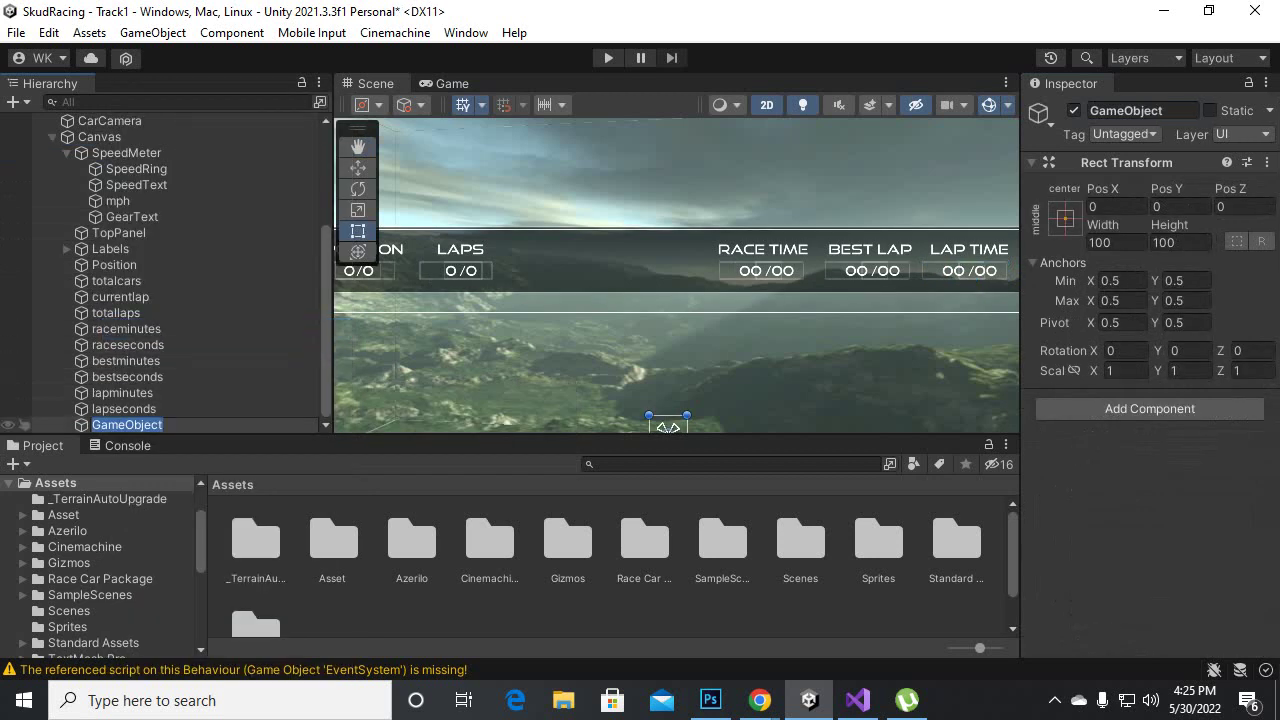
pyautogui.write('Valu')
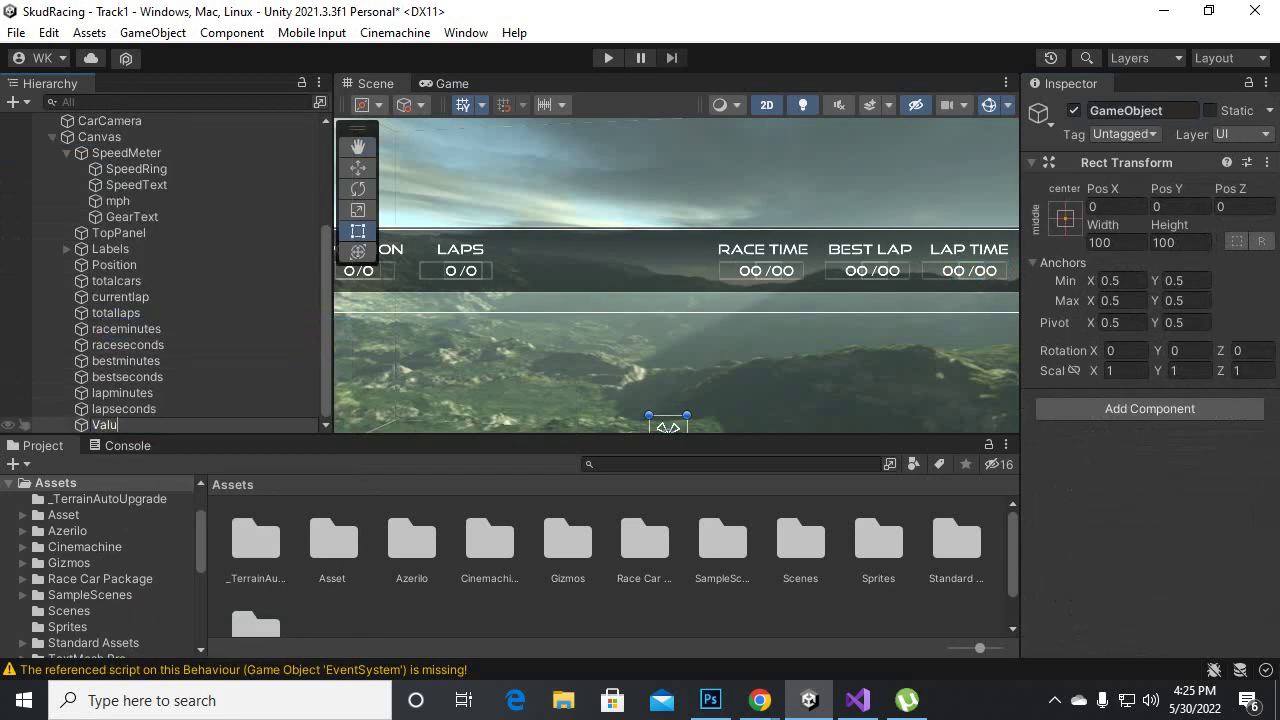
pyautogui.write('es')
pyautogui.press('Return')
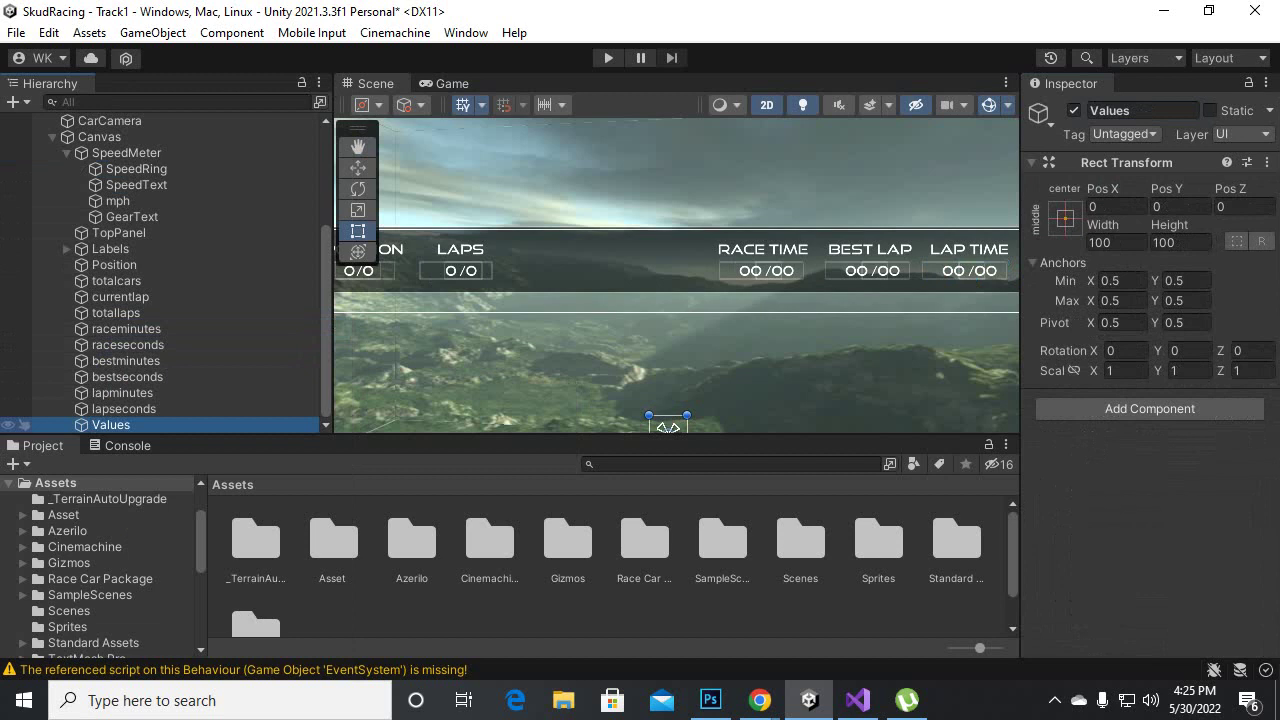
# - Move all value texts from Position through lapseconds inside the Values object
pyautogui.click(22, 409)
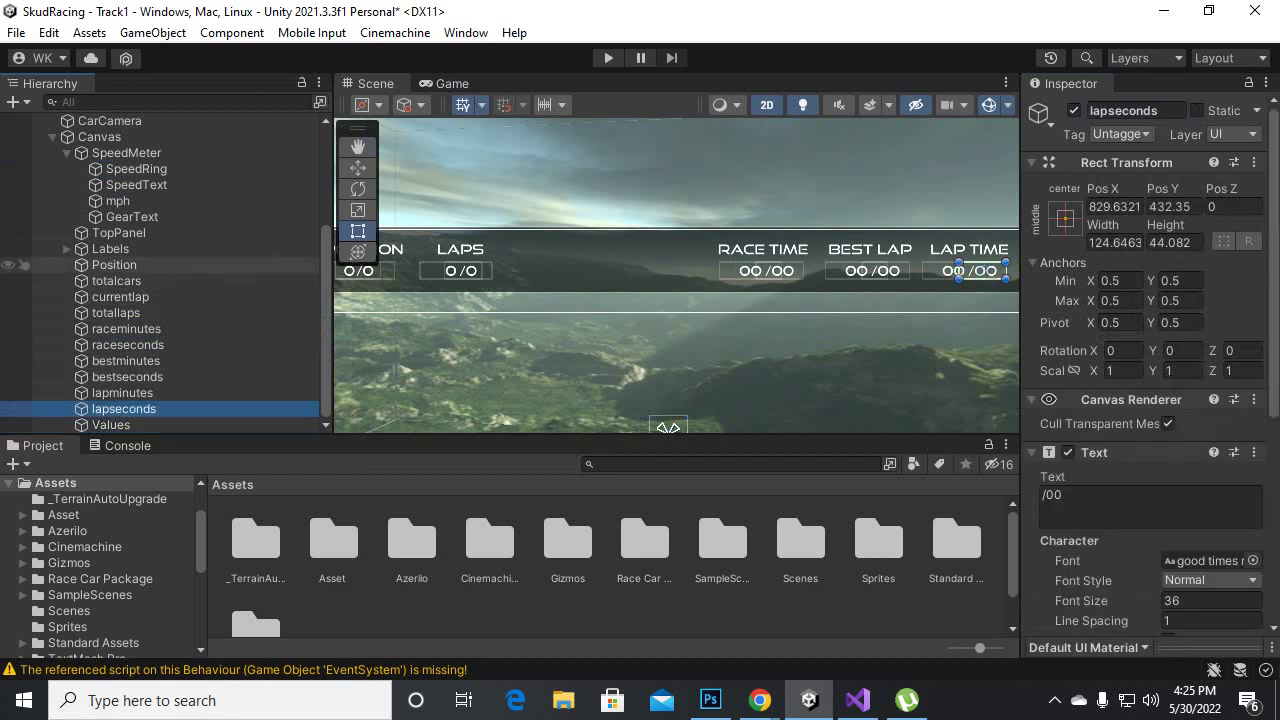
pyautogui.keyDown('shift'); pyautogui.click(110, 265); pyautogui.keyUp('shift')
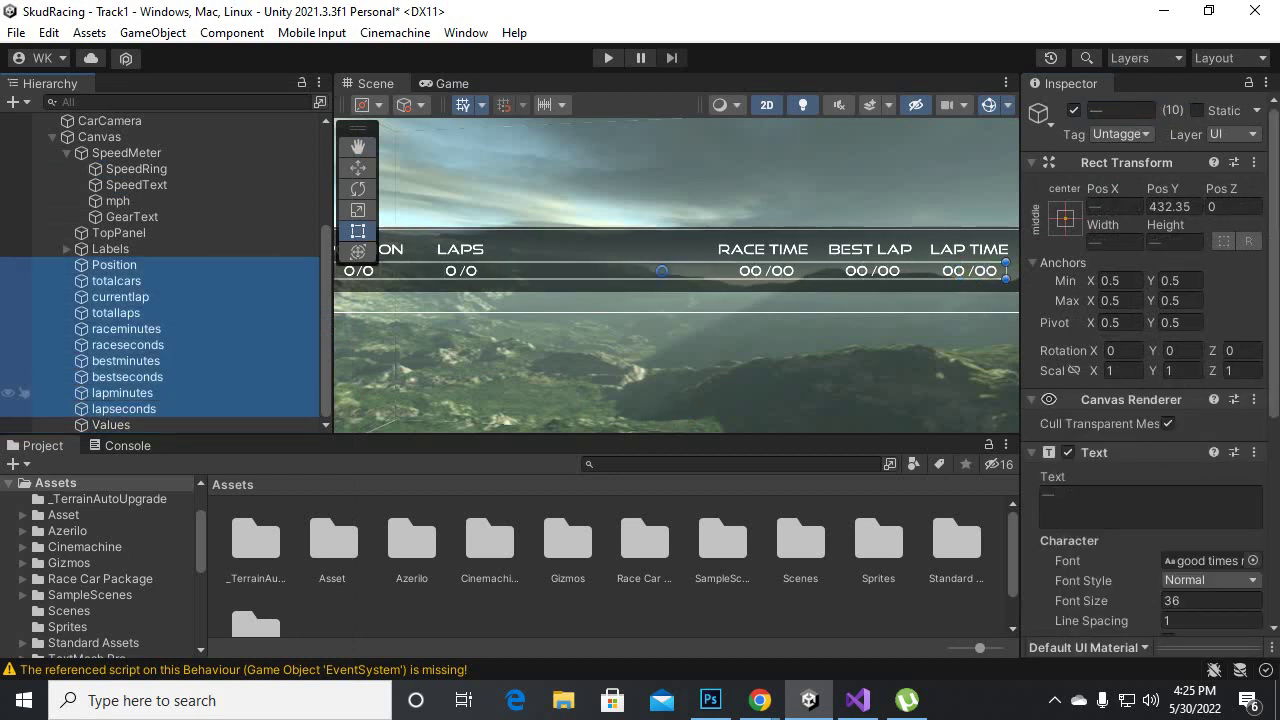
pyautogui.moveTo(110, 392); pyautogui.dragTo(110, 424)
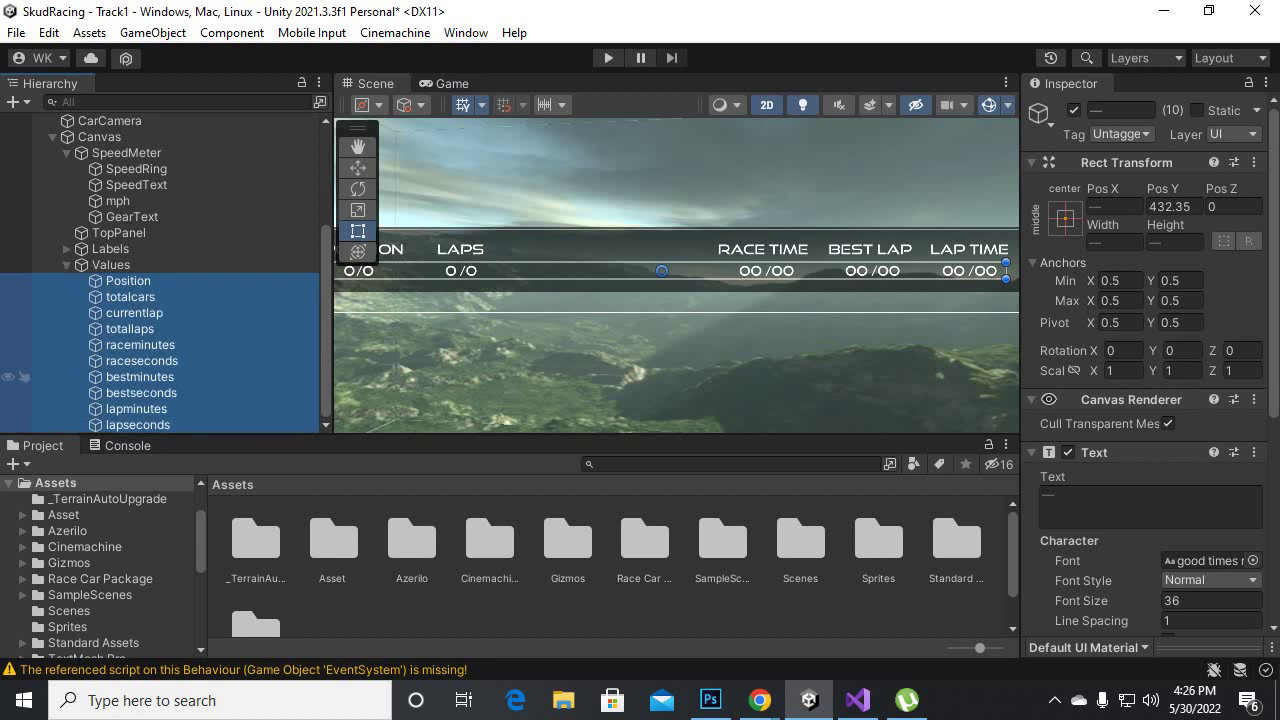
# - Move the Labels group to Pos Y 12 with the Move tool
pyautogui.click(67, 264)
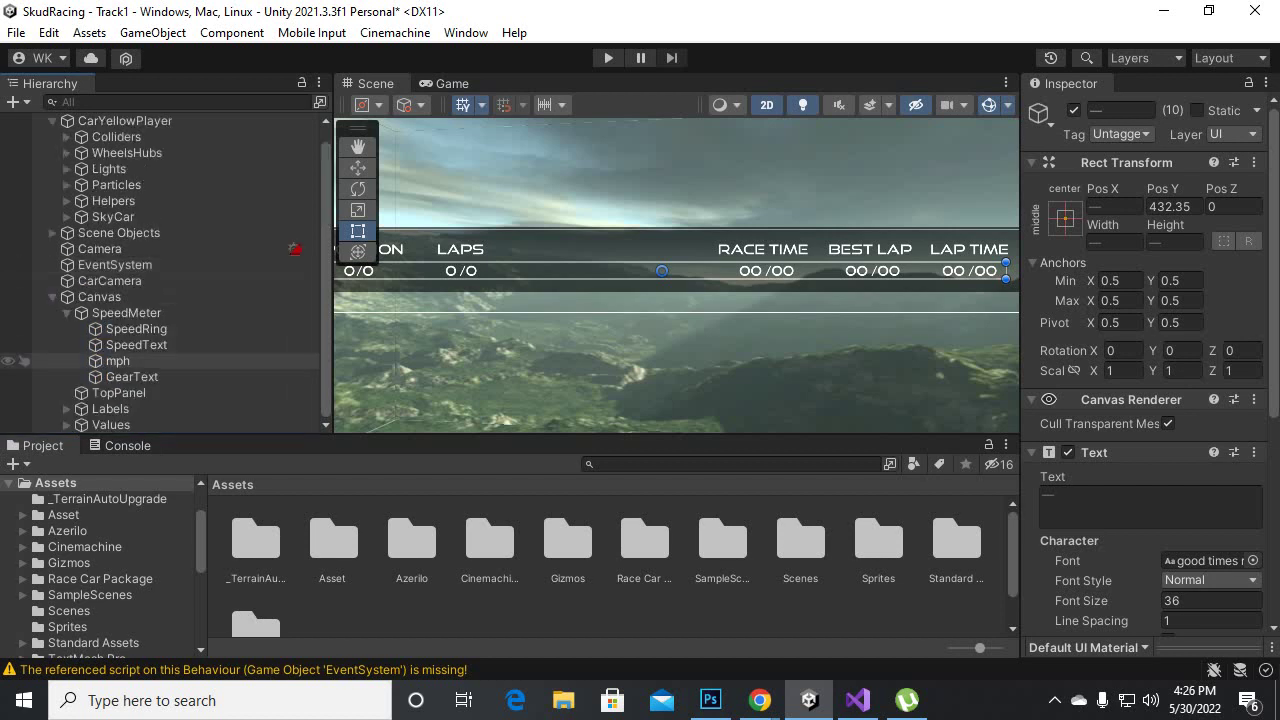
pyautogui.scroll(-3, 692, 290)
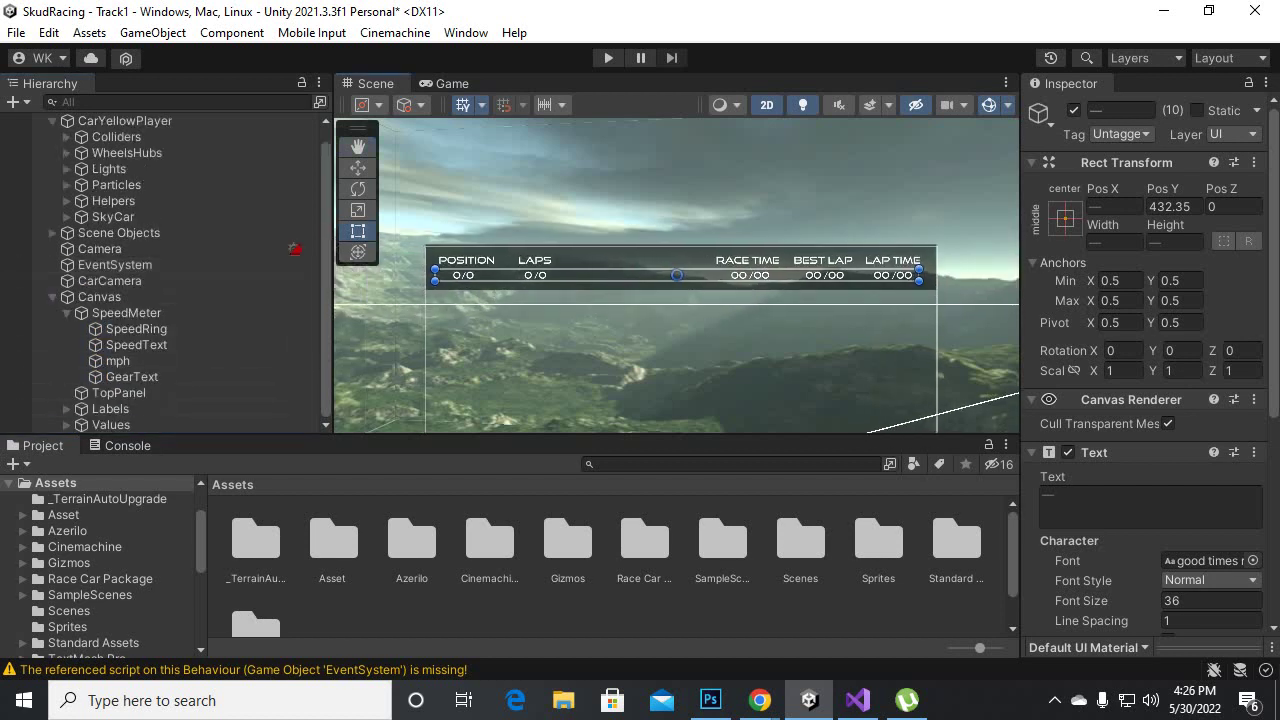
pyautogui.scroll(3, 598, 276)
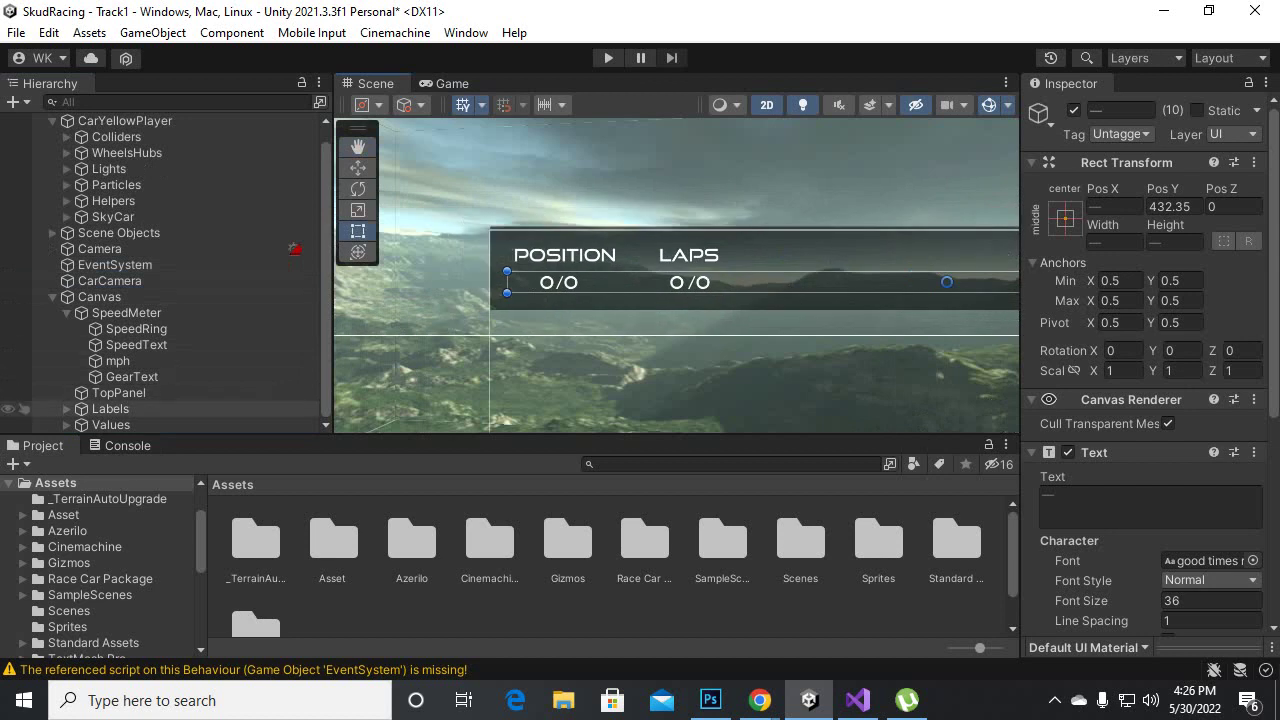
pyautogui.click(110, 408)
pyautogui.keyDown('shift'); pyautogui.click(111, 424); pyautogui.keyUp('shift')
pyautogui.scroll(-3, 677, 300)
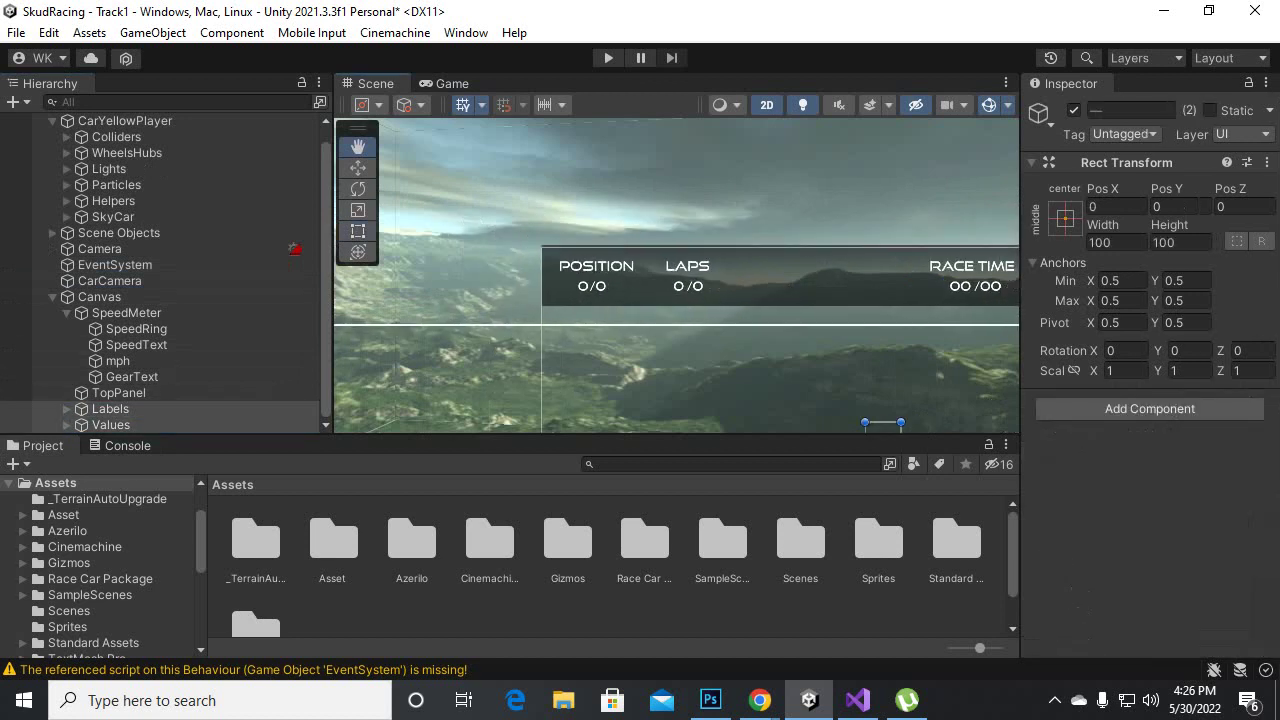
pyautogui.press('t')
pyautogui.scroll(-3, 601, 212)
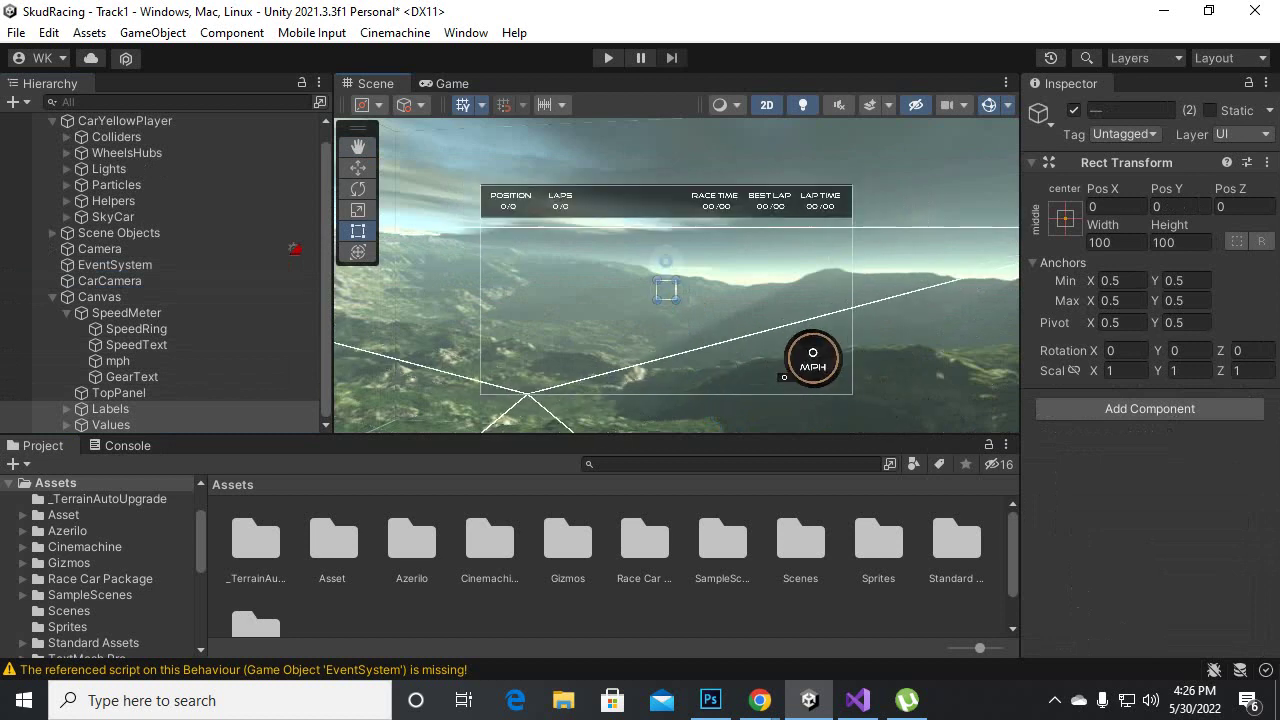
pyautogui.click(110, 408)
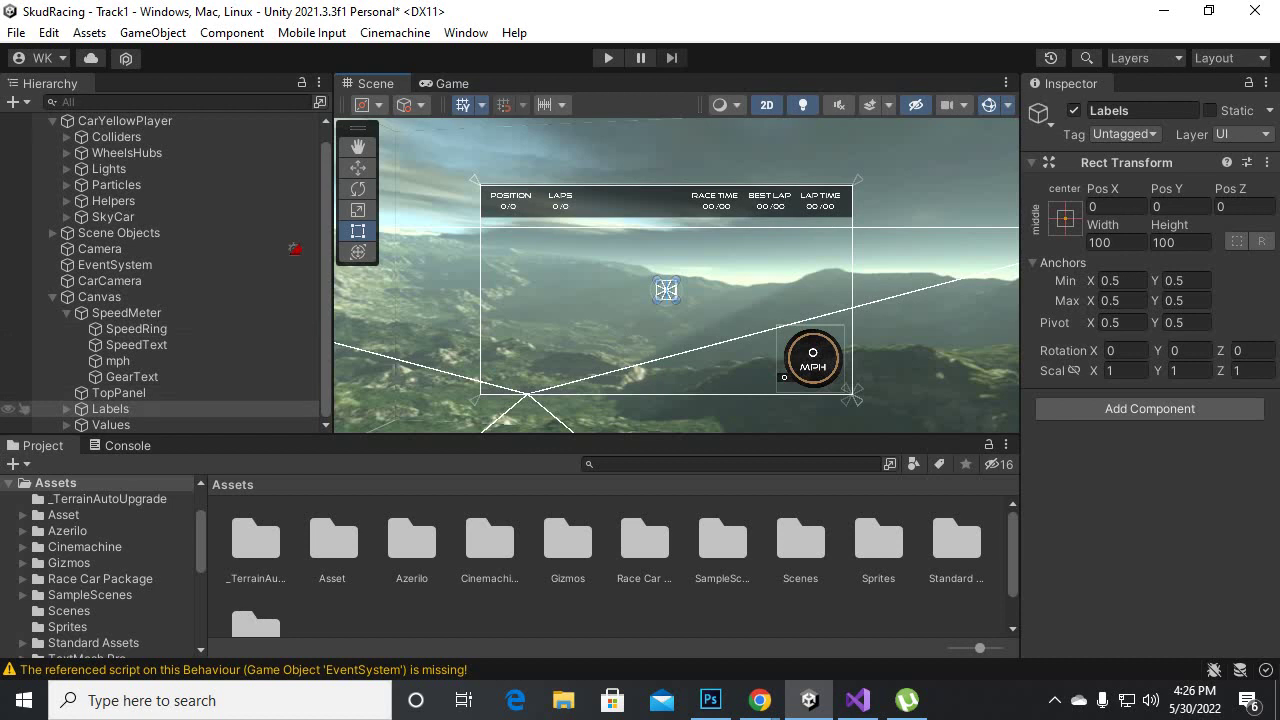
pyautogui.click(110, 408)
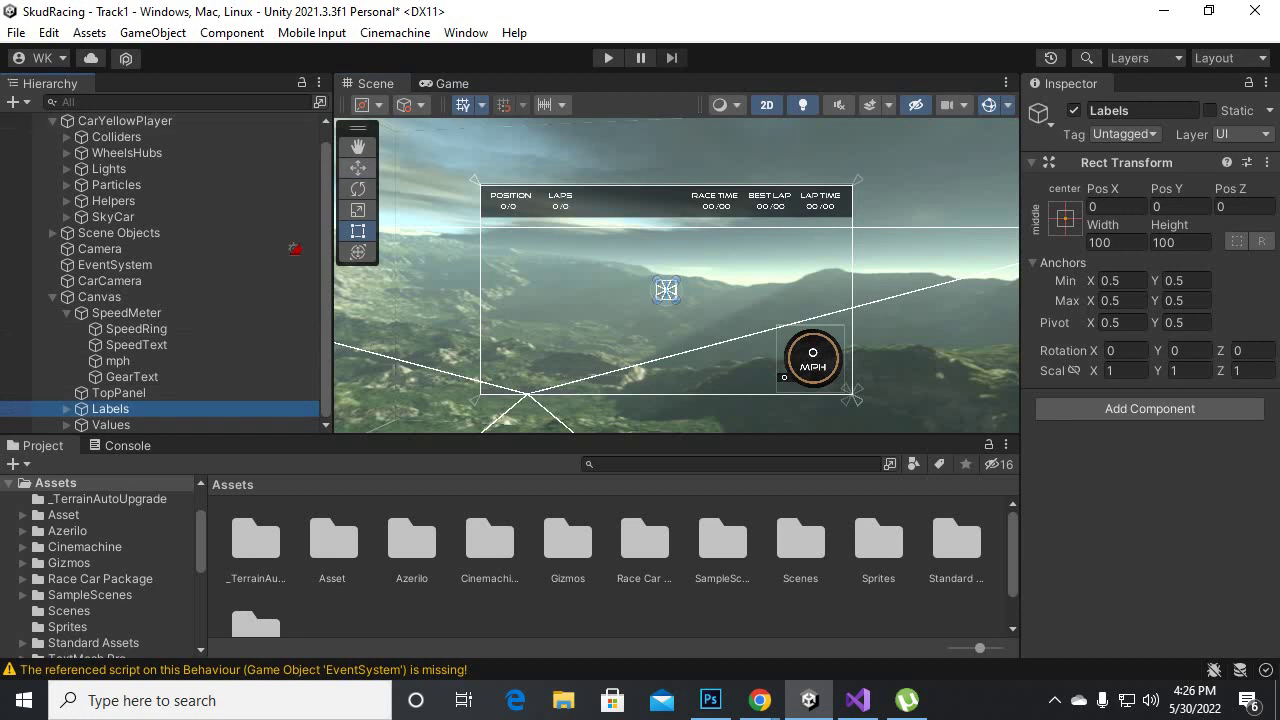
pyautogui.moveTo(666, 290); pyautogui.dragTo(665, 325, button='middle')
pyautogui.press('w')
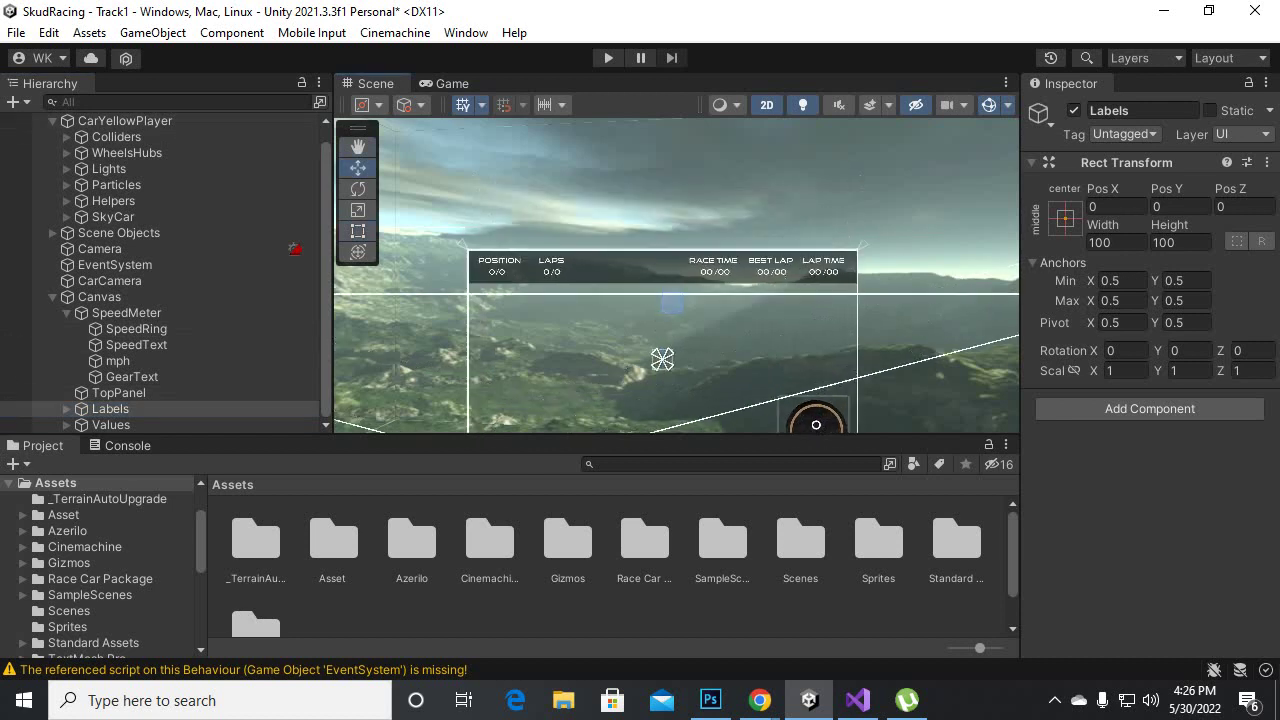
pyautogui.scroll(5, 667, 289)
pyautogui.moveTo(667, 289); pyautogui.dragTo(667, 291)
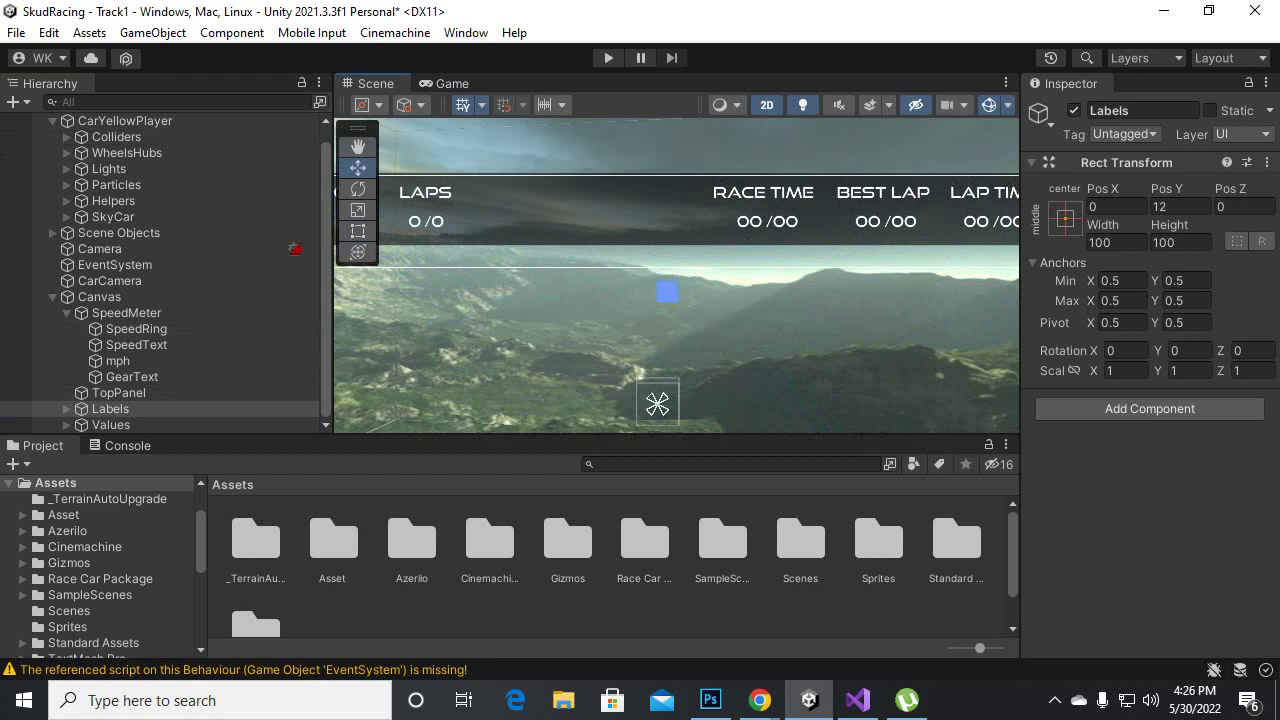
# - Move the Values group to Pos X -9.5, Pos Y 16.5
pyautogui.click(90, 424)
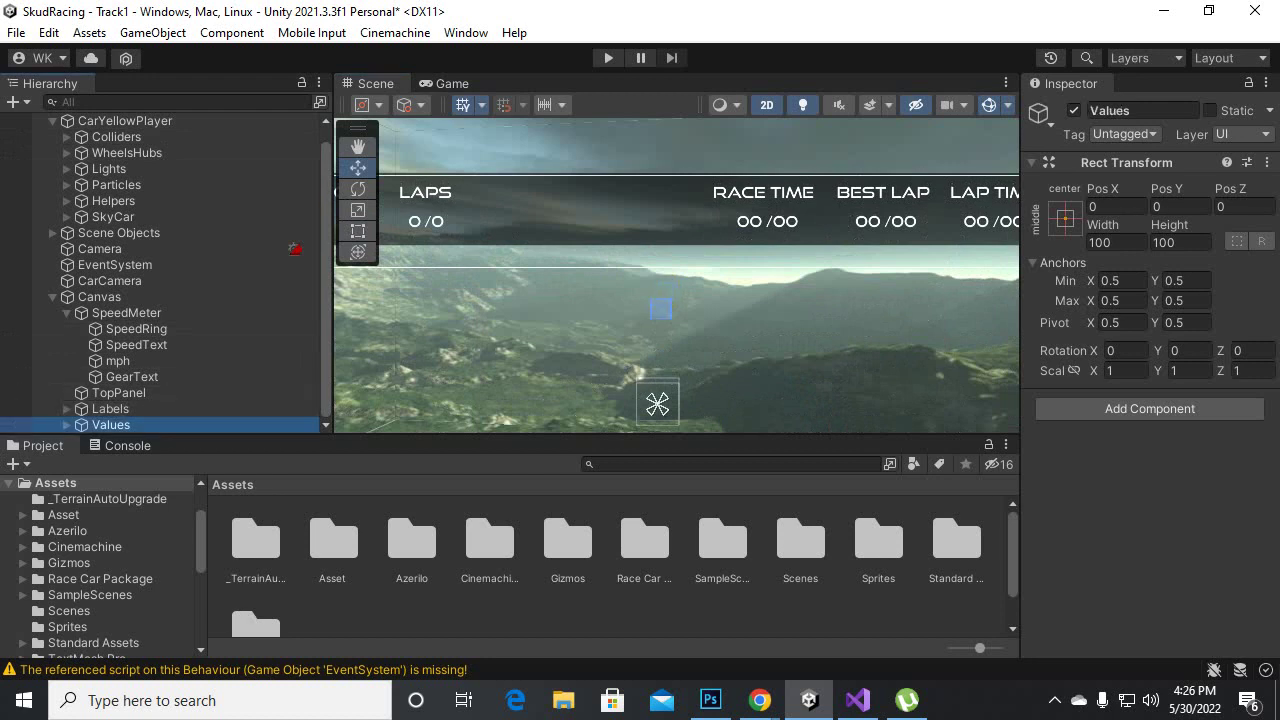
pyautogui.moveTo(660, 308); pyautogui.dragTo(657, 301)
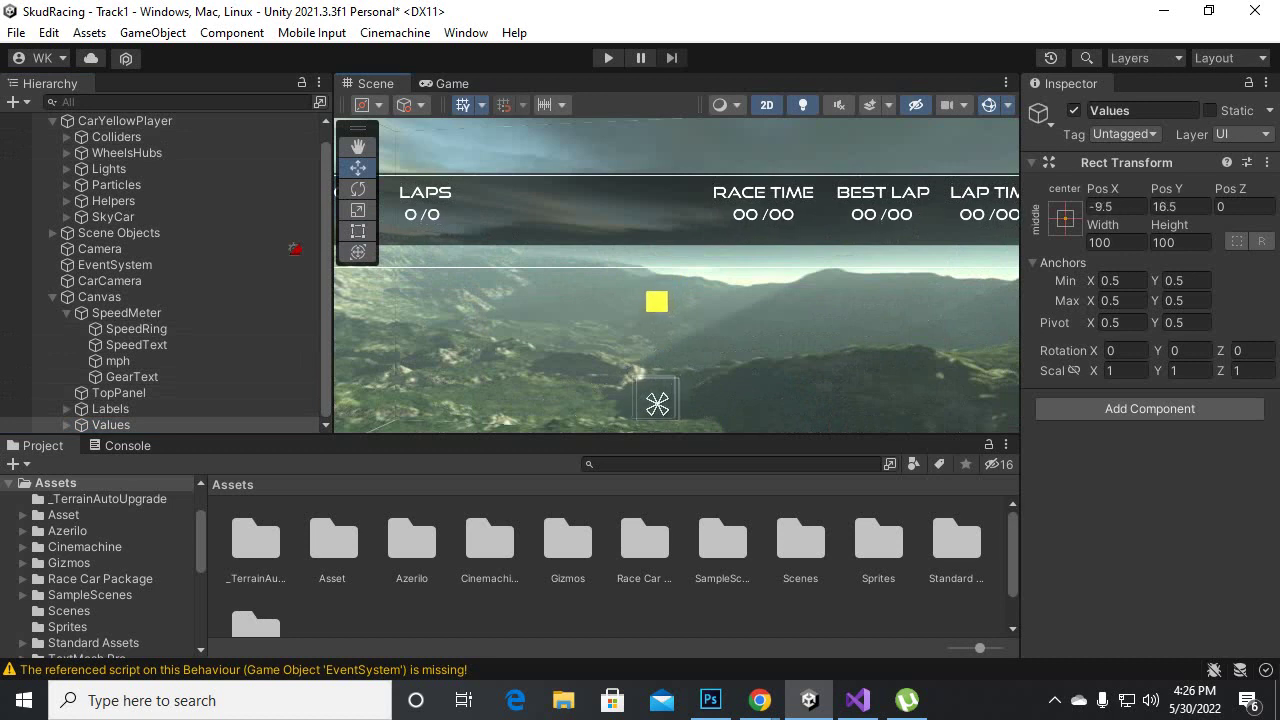
pyautogui.scroll(-2, 680, 300)
pyautogui.scroll(-1, 700, 310)
pyautogui.moveTo(680, 330); pyautogui.dragTo(654, 317, button='middle')
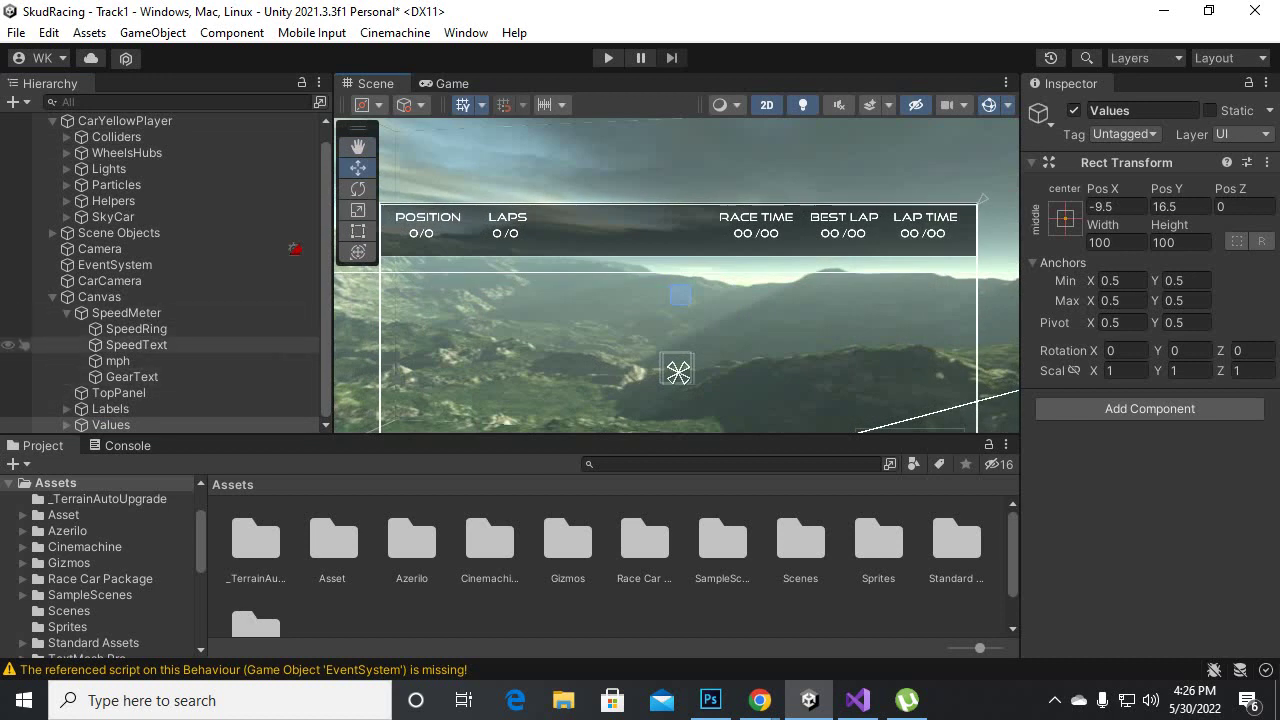
# - Shorten the TopPanel bar by raising its bottom edge, and check it in the Game view
pyautogui.click(118, 392)
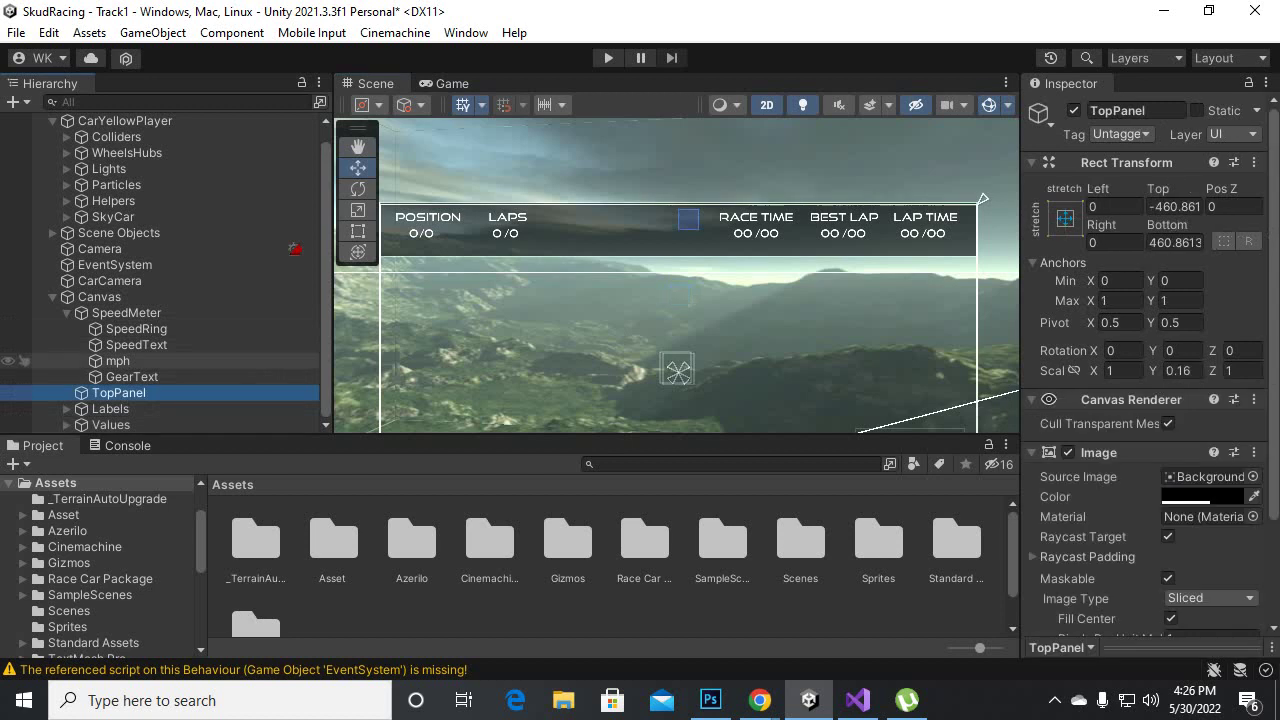
pyautogui.click(358, 230)
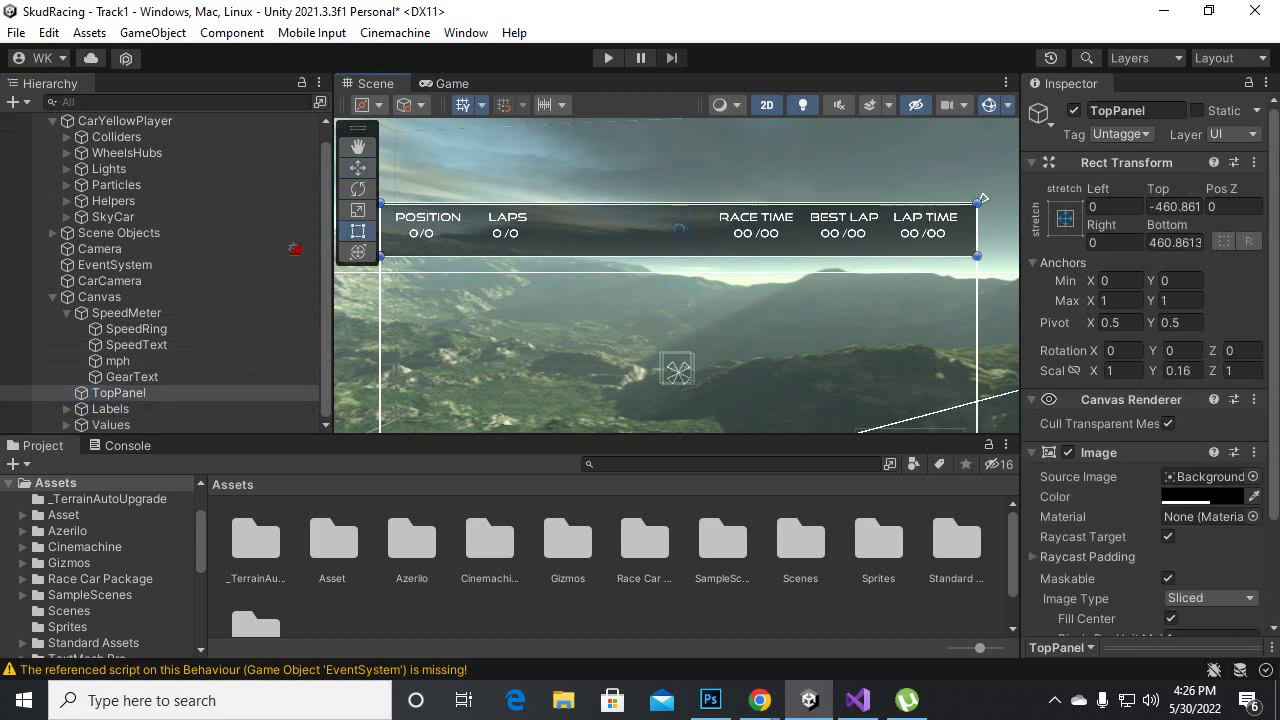
pyautogui.scroll(3, 850, 260)
pyautogui.moveTo(600, 248); pyautogui.dragTo(600, 236)
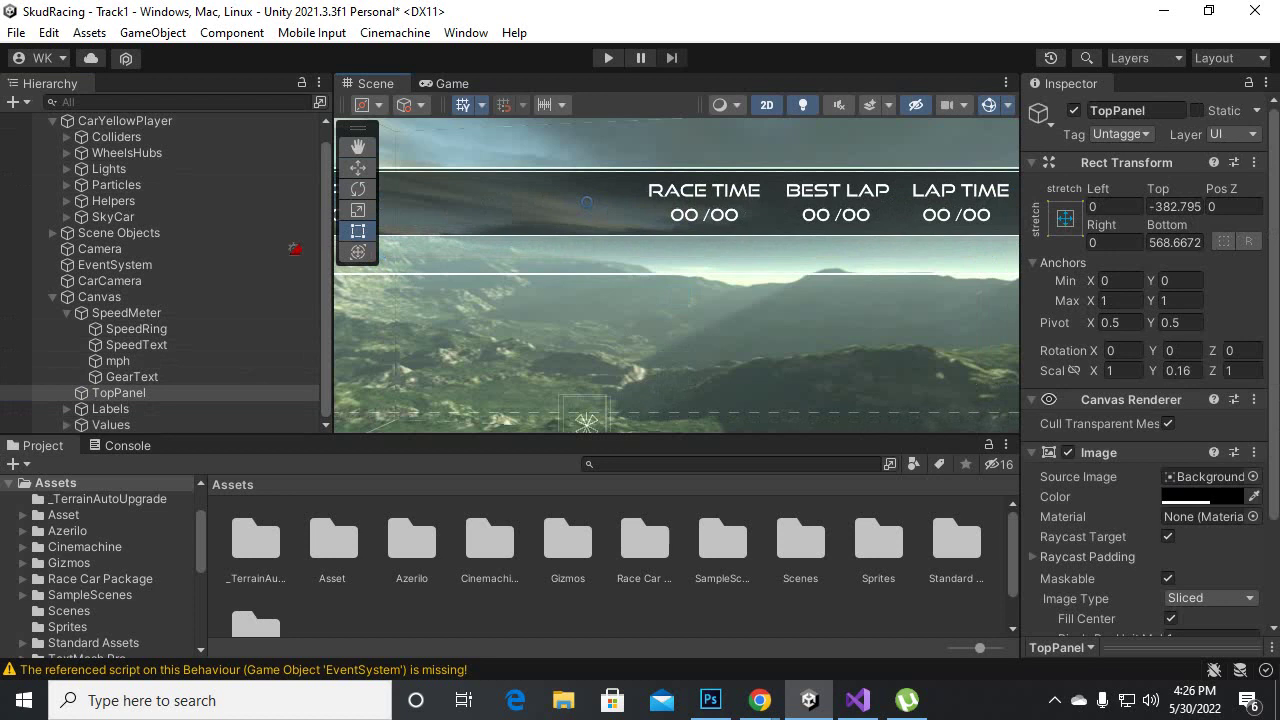
pyautogui.hotkey('ctrl', '2')
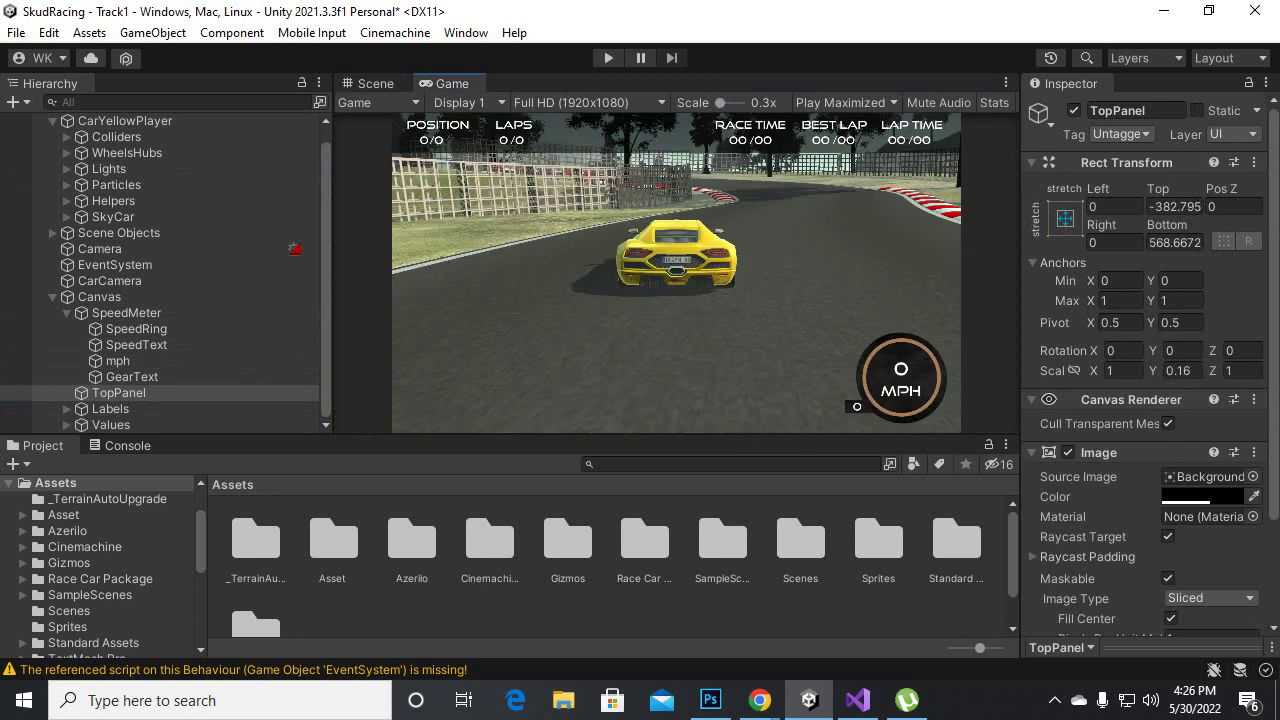
pyautogui.hotkey('ctrl', '1')
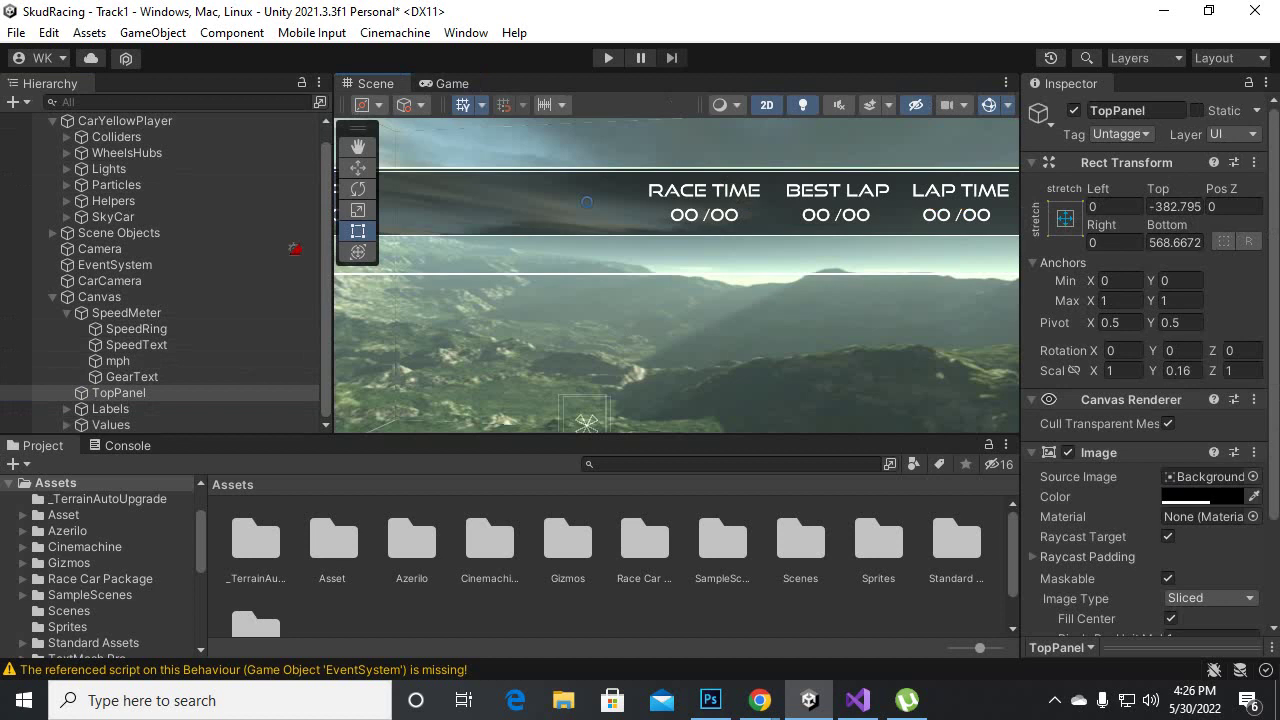
# - Nest Labels and Values inside TopPanel, collapse it, and save the Track1 scene
pyautogui.click(110, 408)
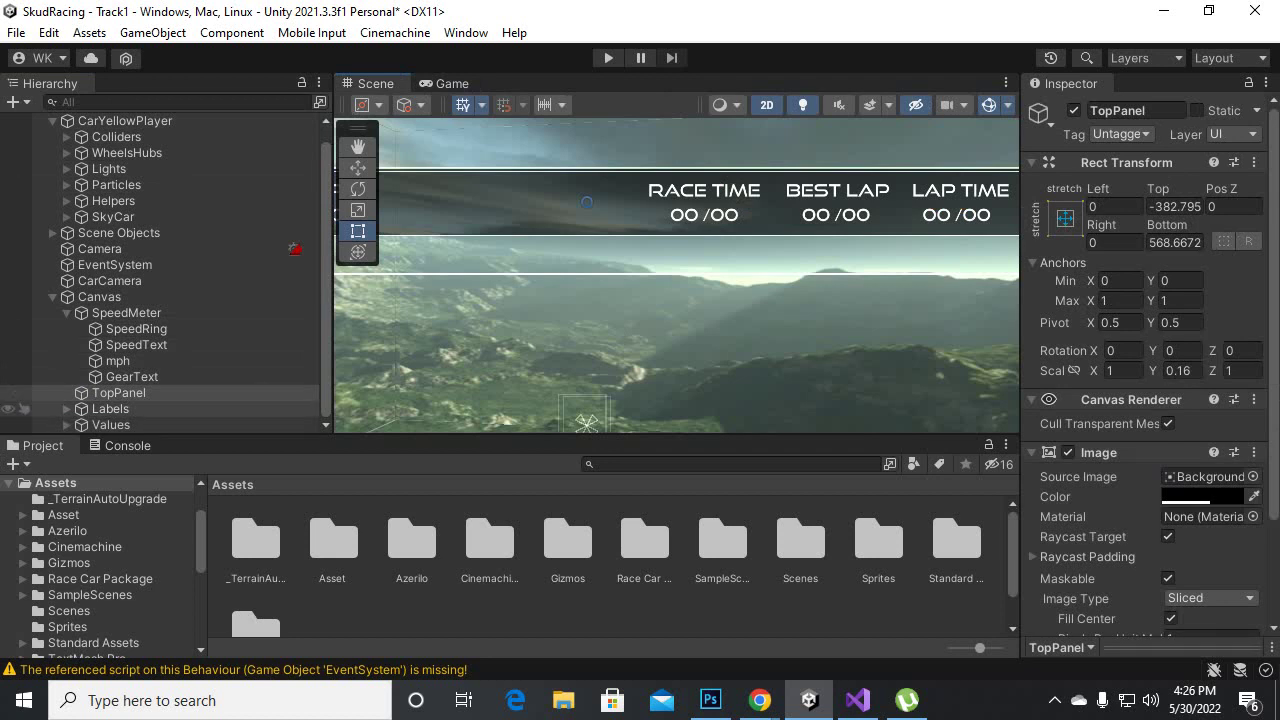
pyautogui.keyDown('shift'); pyautogui.click(110, 424); pyautogui.keyUp('shift')
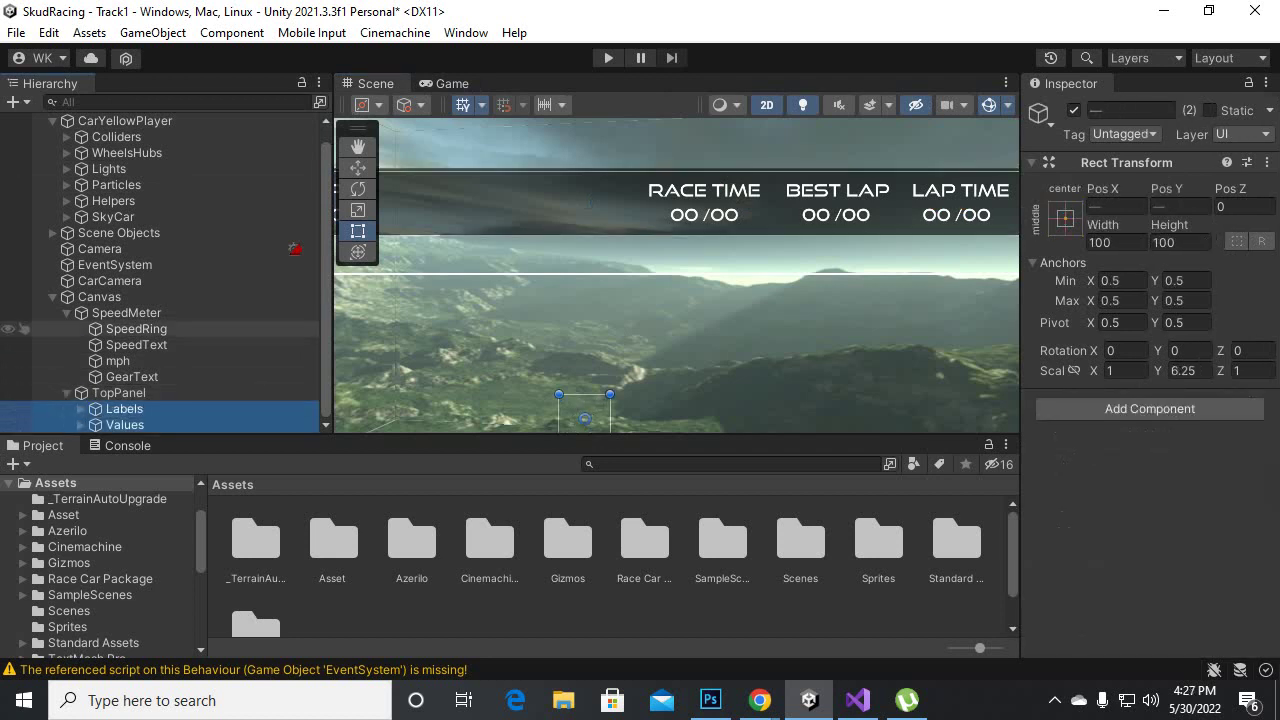
pyautogui.click(68, 312)
pyautogui.click(150, 405)
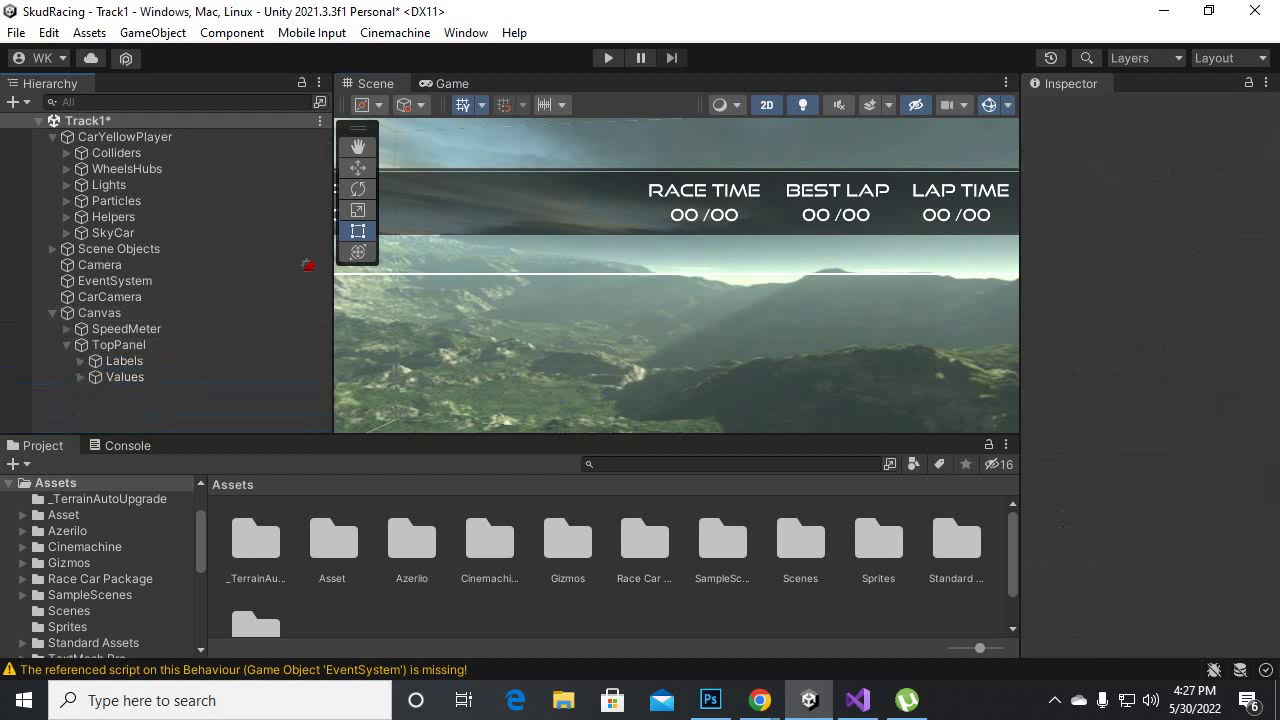
pyautogui.click(67, 345)
pyautogui.doubleClick(118, 345)
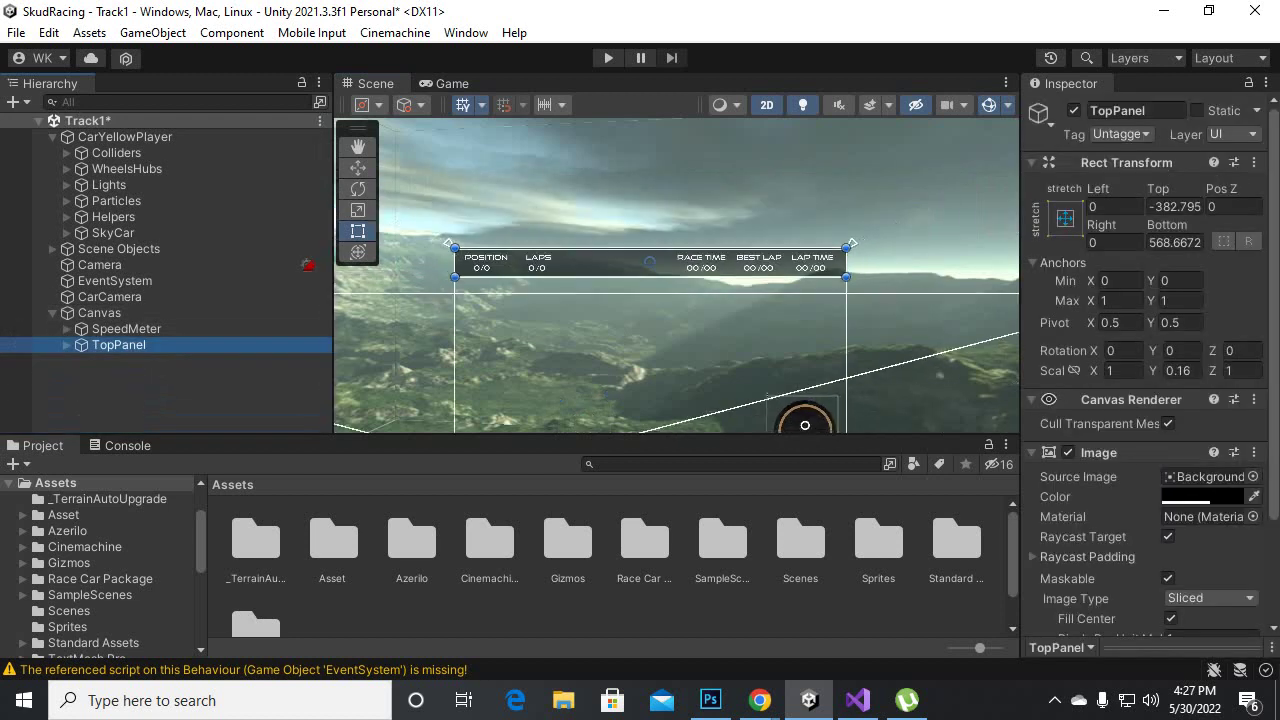
pyautogui.hotkey('ctrl', 's')
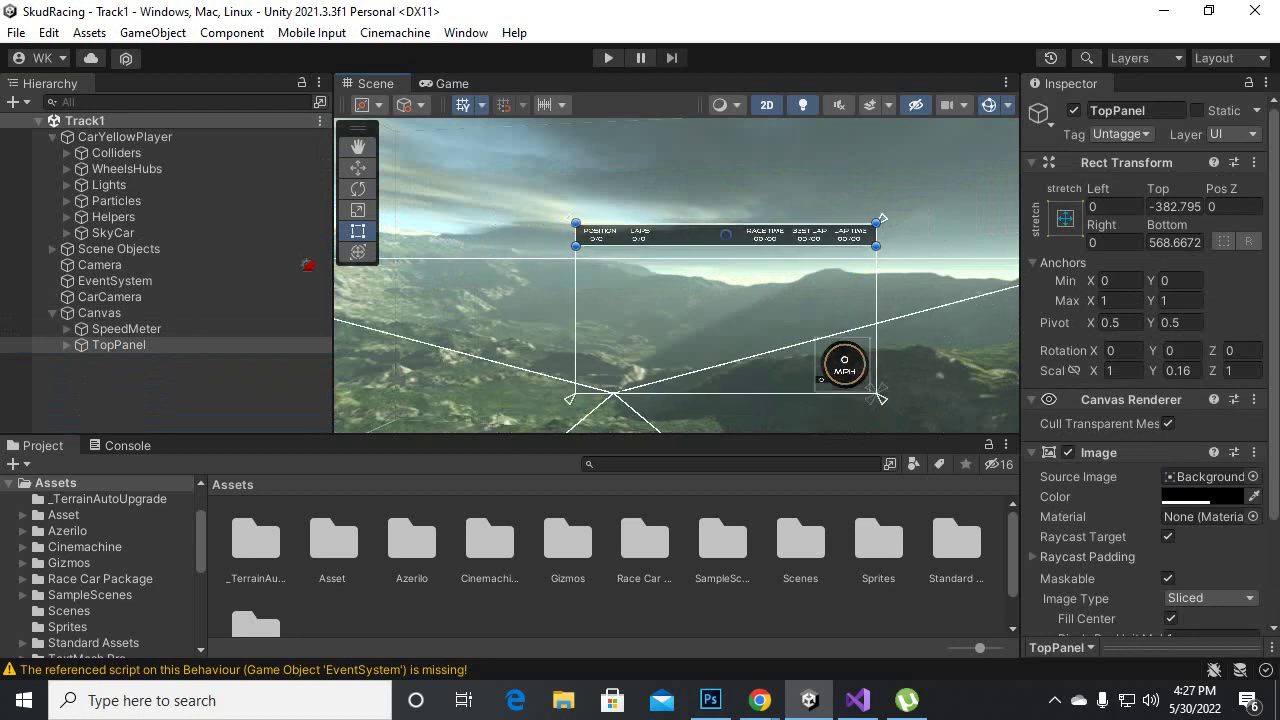
pyautogui.scroll(2, 874, 394)
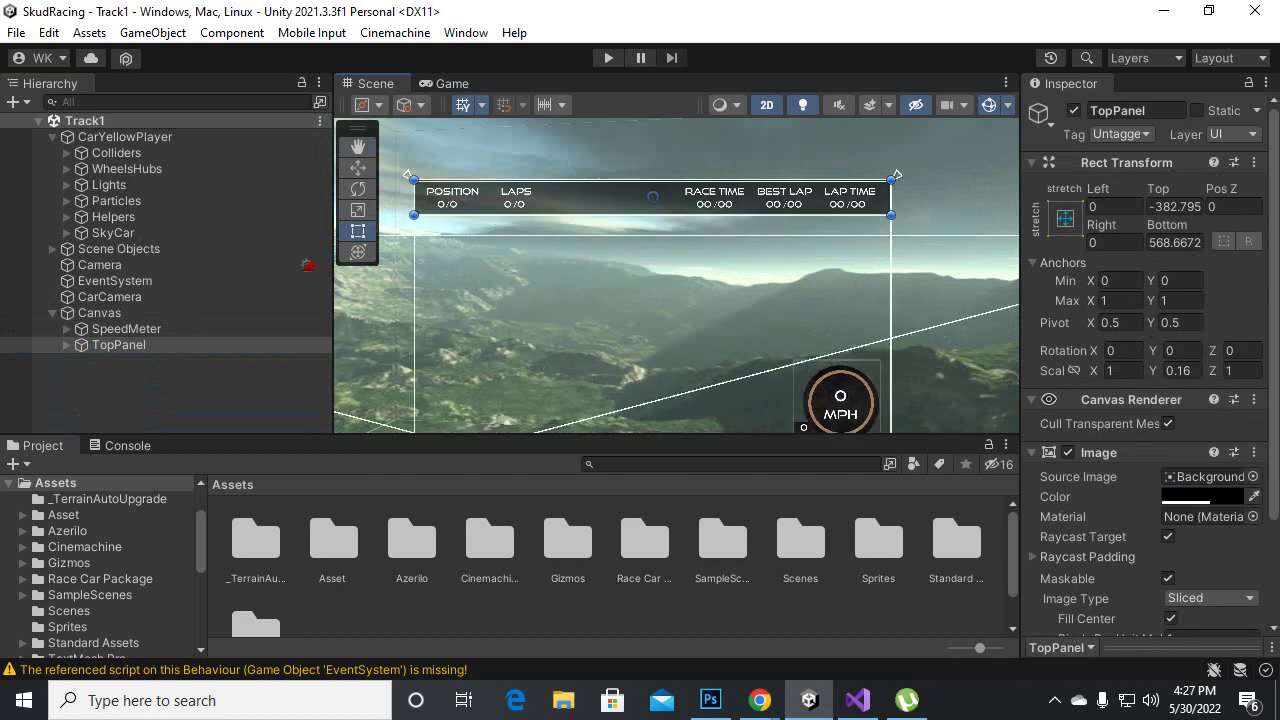